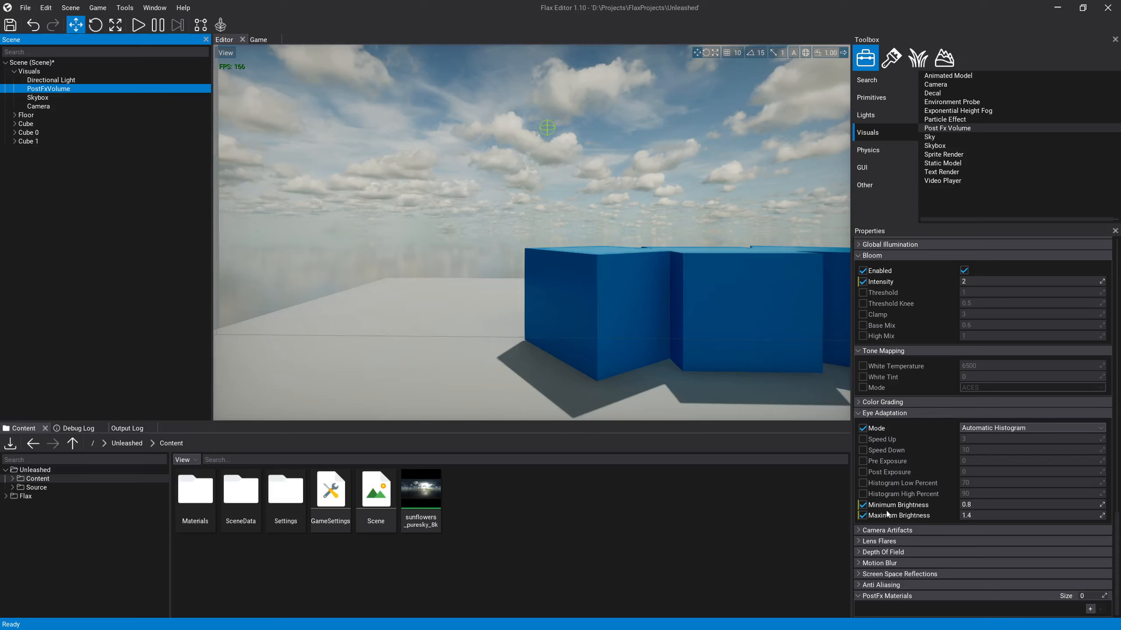
Step: Enable the post-effects volume's anti-aliasing Mode override and choose Subpixel Morphological Antialiasing
{"action": "left_click", "coordinate": [858, 585]}
{"action": "scroll", "coordinate": [882, 578], "scroll_direction": "down", "scroll_amount": 2}
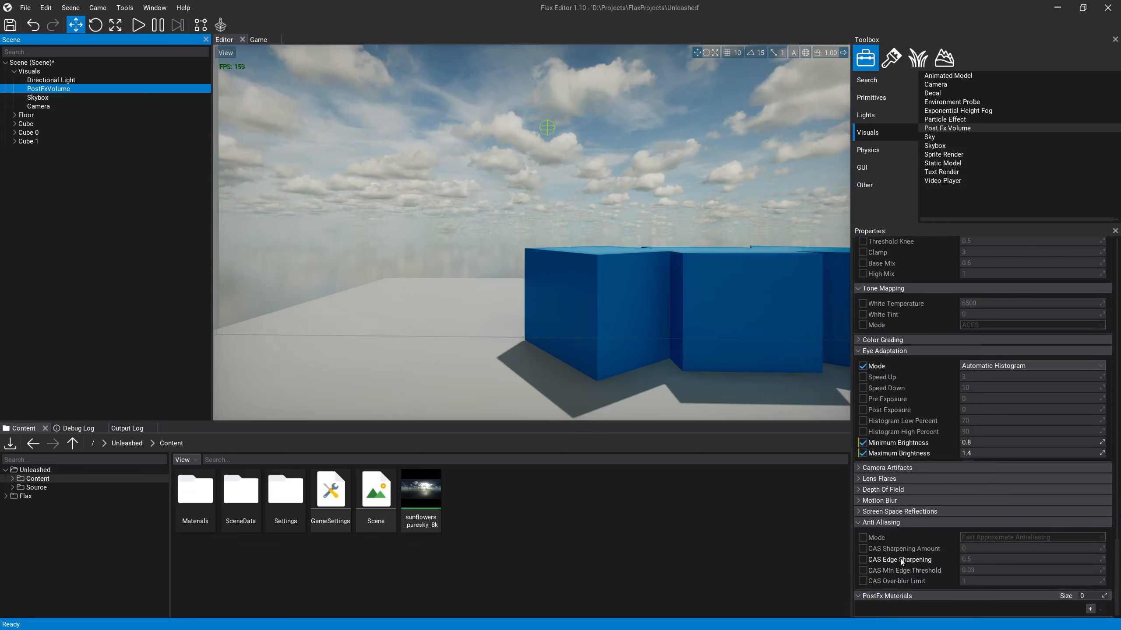
{"action": "mouse_move", "coordinate": [892, 551]}
{"action": "left_click", "coordinate": [863, 538]}
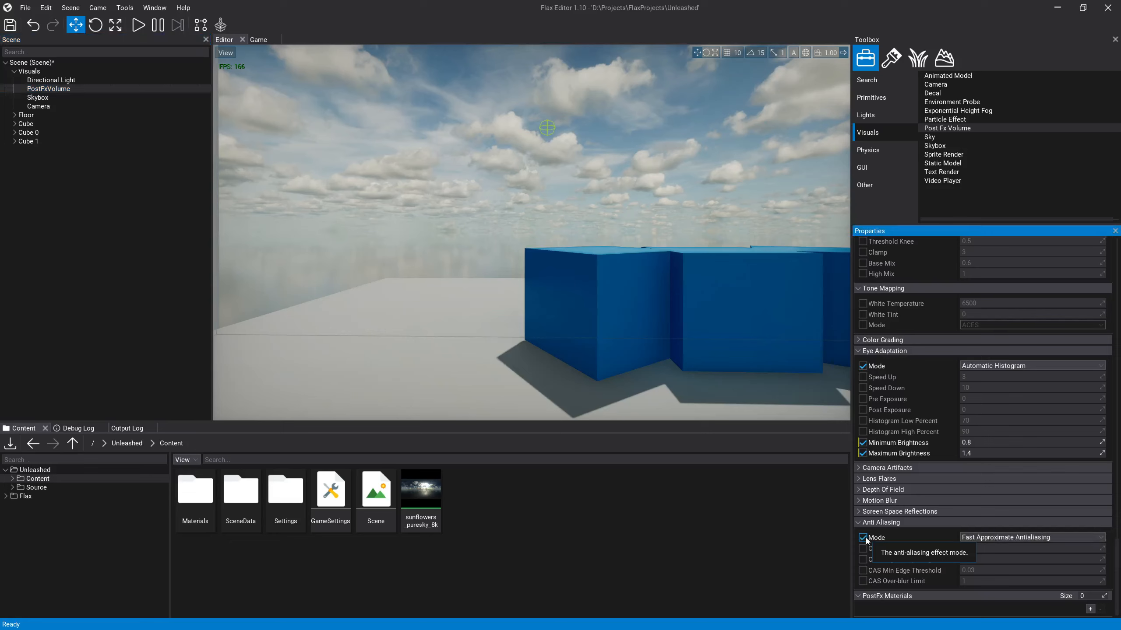
{"action": "left_click", "coordinate": [1027, 538]}
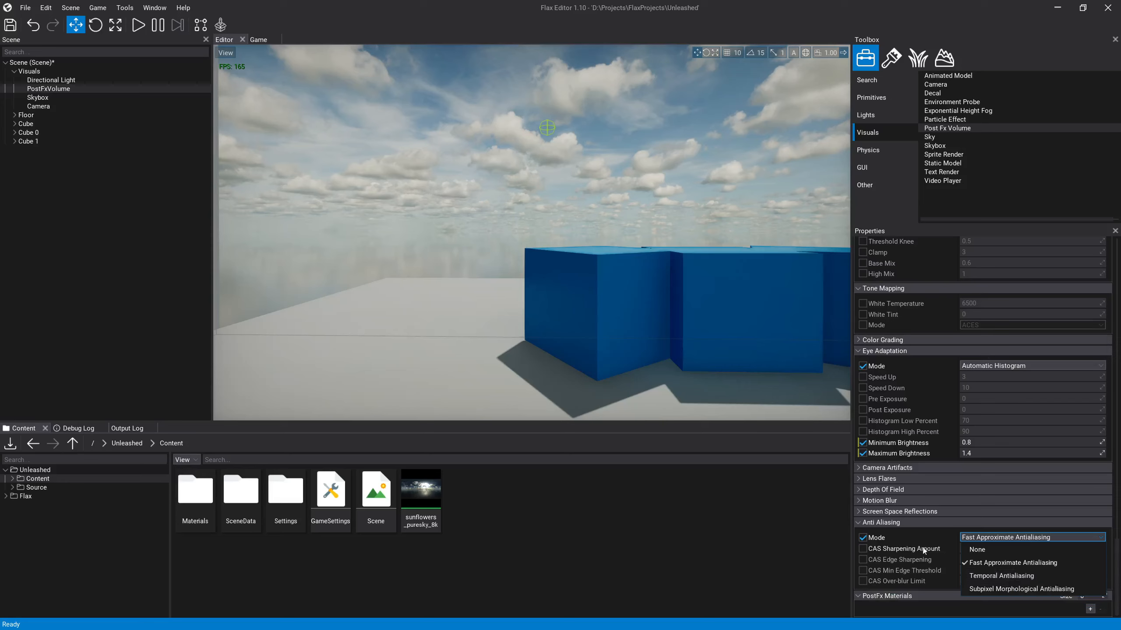
{"action": "left_click", "coordinate": [882, 540]}
{"action": "left_click", "coordinate": [1009, 540]}
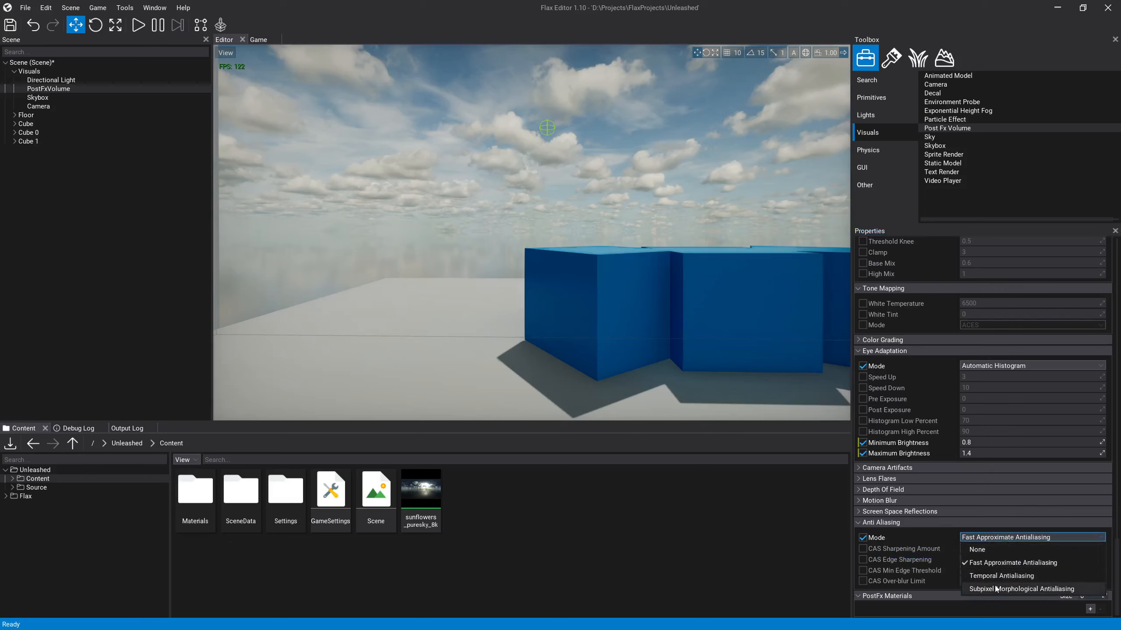
{"action": "left_click", "coordinate": [1000, 590]}
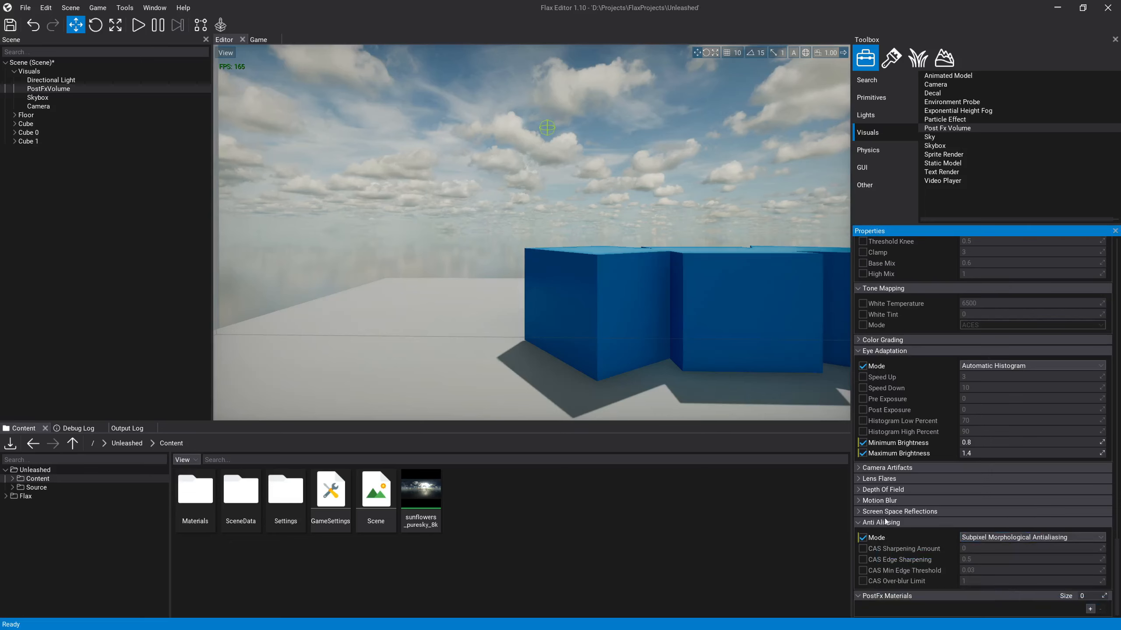
Step: Set the anti-aliasing mode to Fast Approximate Antialiasing and collapse the Anti Aliasing settings
{"action": "left_click", "coordinate": [994, 539]}
{"action": "left_click", "coordinate": [995, 567]}
{"action": "left_click", "coordinate": [858, 523]}
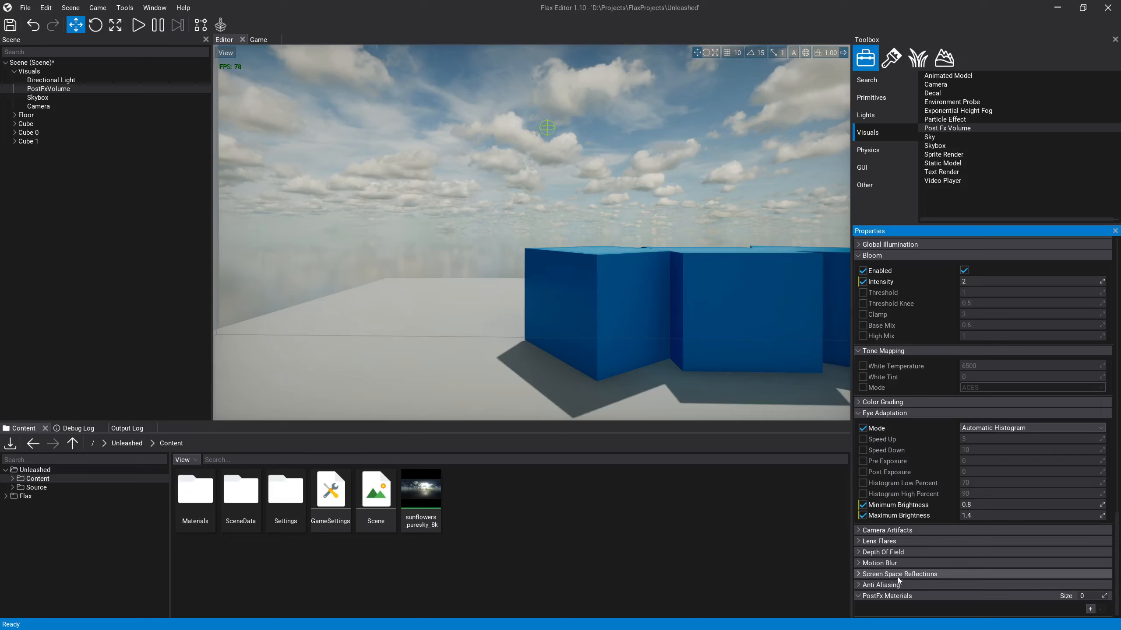
Step: Examine the available Screen Space Reflections settings of the post-effects volume and collapse them
{"action": "left_click", "coordinate": [867, 574]}
{"action": "scroll", "coordinate": [924, 559], "scroll_direction": "down", "scroll_amount": 5}
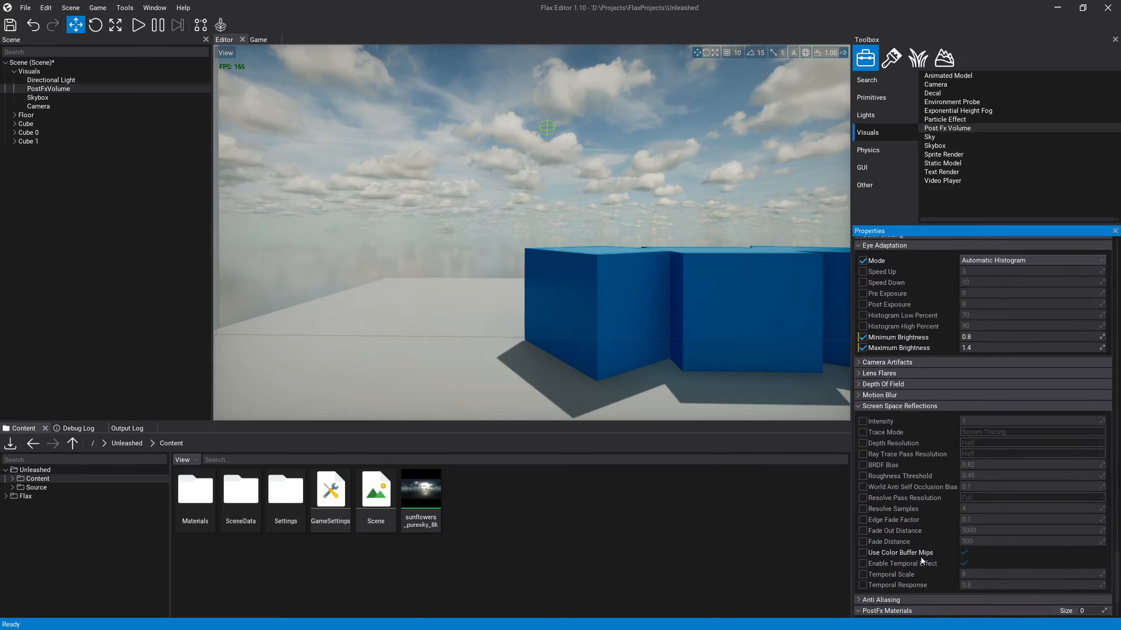
{"action": "left_click", "coordinate": [863, 406]}
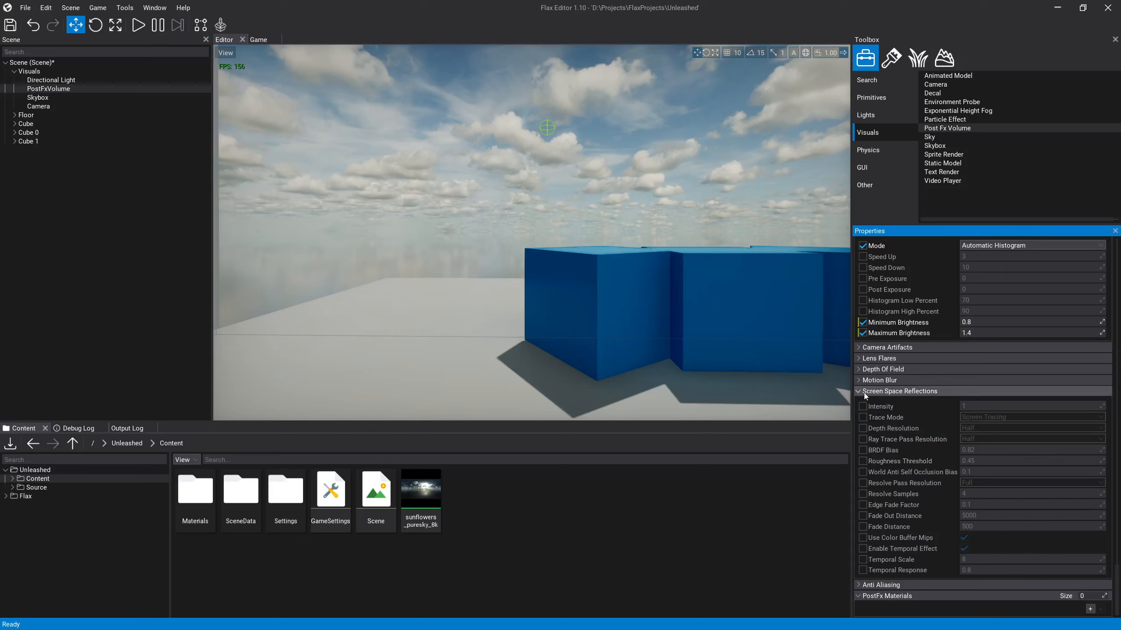
{"action": "left_click", "coordinate": [859, 391]}
{"action": "scroll", "coordinate": [862, 398], "scroll_direction": "up", "scroll_amount": 5}
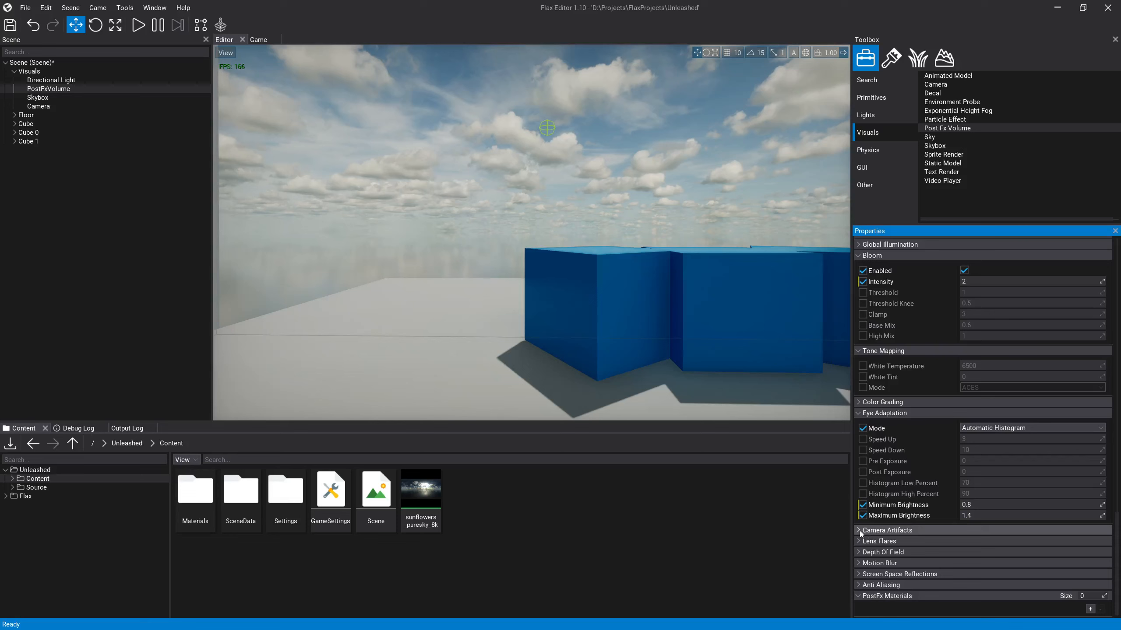
Step: Override the camera artifacts with a Vignette Intensity of about 1.005 and a Grain Amount of about 0.056
{"action": "left_click", "coordinate": [860, 531]}
{"action": "scroll", "coordinate": [877, 534], "scroll_direction": "down", "scroll_amount": 3}
{"action": "left_click", "coordinate": [863, 450]}
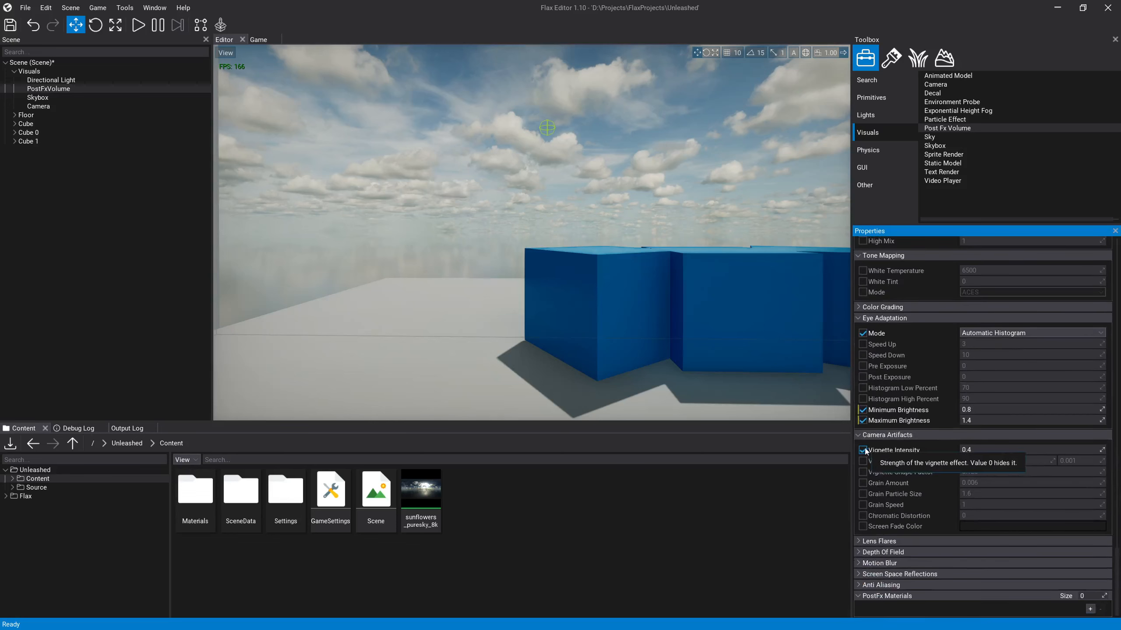
{"action": "left_click_drag", "start_coordinate": [1102, 450], "coordinate": [1109, 483]}
{"action": "left_click", "coordinate": [862, 483]}
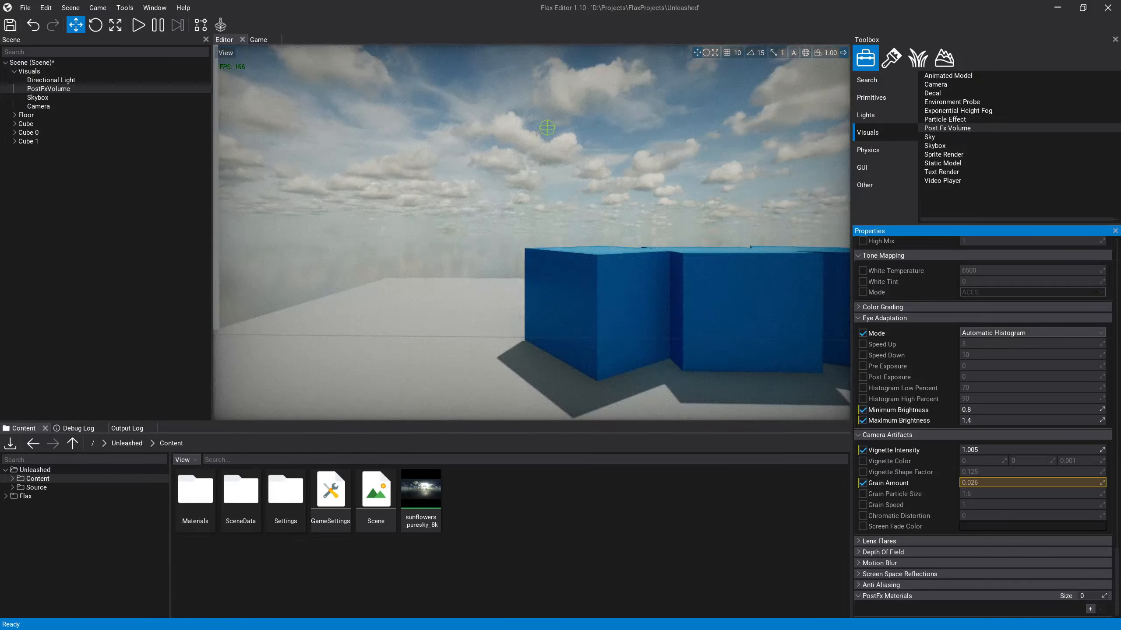
{"action": "left_click_drag", "start_coordinate": [1095, 484], "coordinate": [1093, 484]}
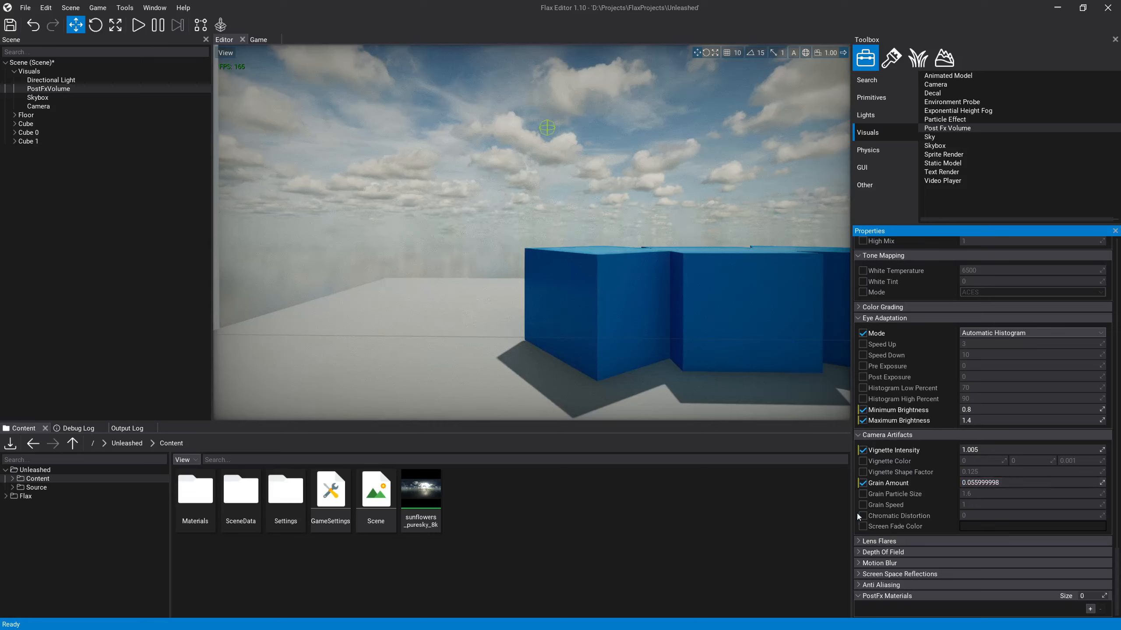
Step: Enable the Lens Flares intensity override, set it to 3, and check the effect against the bright sky
{"action": "left_click", "coordinate": [887, 542]}
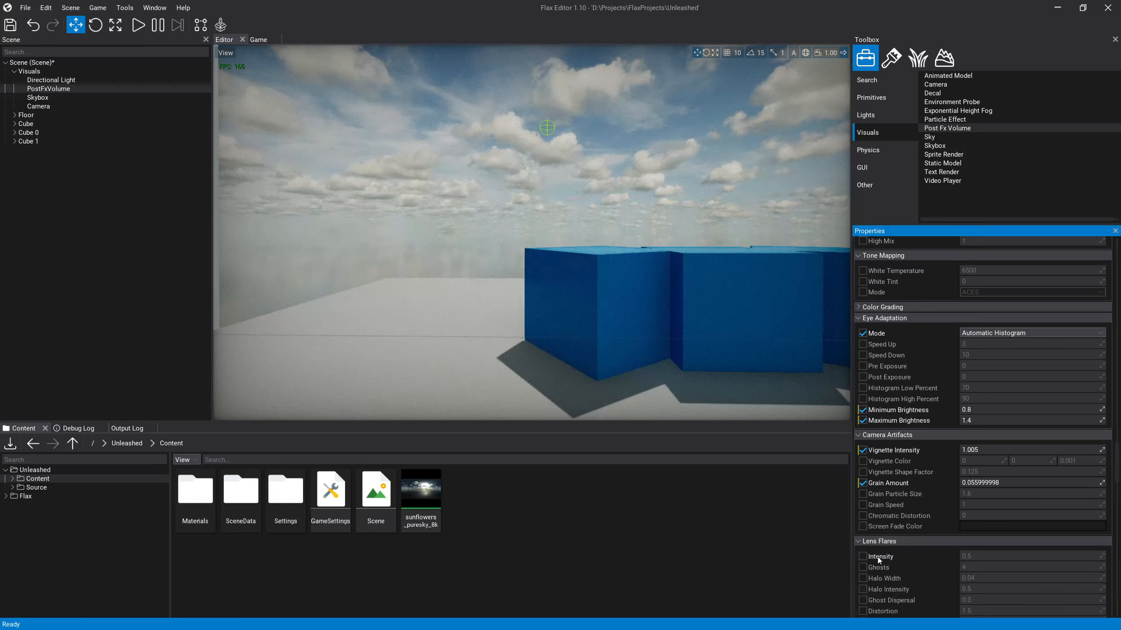
{"action": "left_click", "coordinate": [862, 556]}
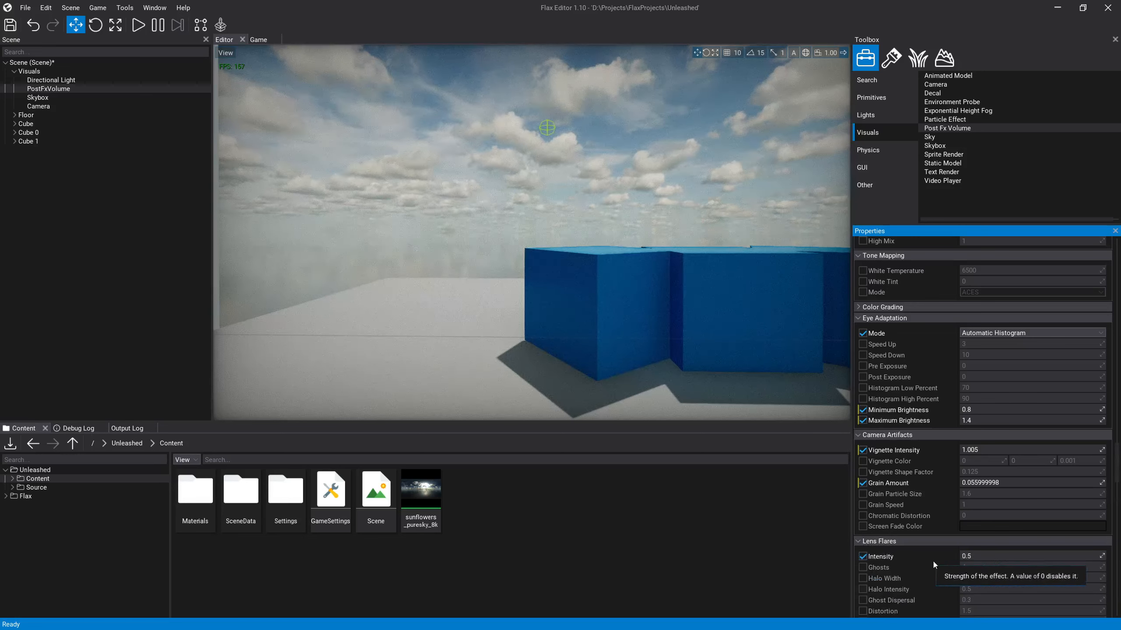
{"action": "left_click", "coordinate": [989, 557]}
{"action": "type", "text": "3"}
{"action": "key", "text": "Return"}
{"action": "mouse_move", "coordinate": [618, 274]}
{"action": "right_mouse_down"}
{"action": "mouse_move", "coordinate": [759, 265]}
{"action": "mouse_move", "coordinate": [909, 172]}
{"action": "mouse_move", "coordinate": [927, 142]}
{"action": "mouse_move", "coordinate": [918, 158]}
{"action": "mouse_move", "coordinate": [936, 176]}
{"action": "right_mouse_up"}
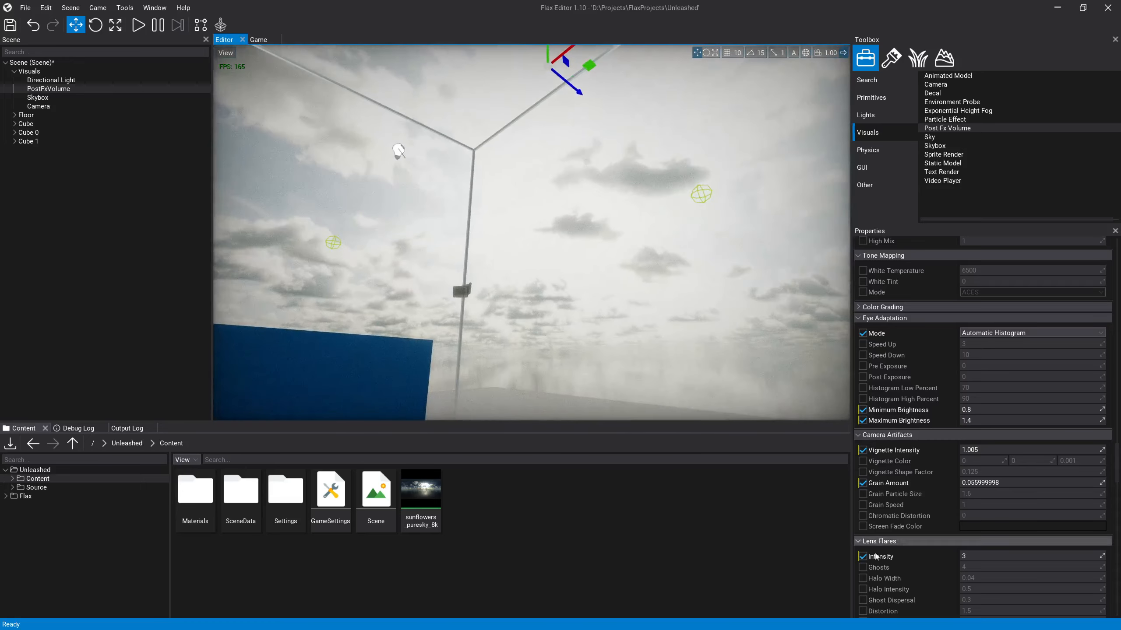
Step: Try a Lens Flares intensity of 6 in the scene, and raise it to 8
{"action": "left_click", "coordinate": [974, 557]}
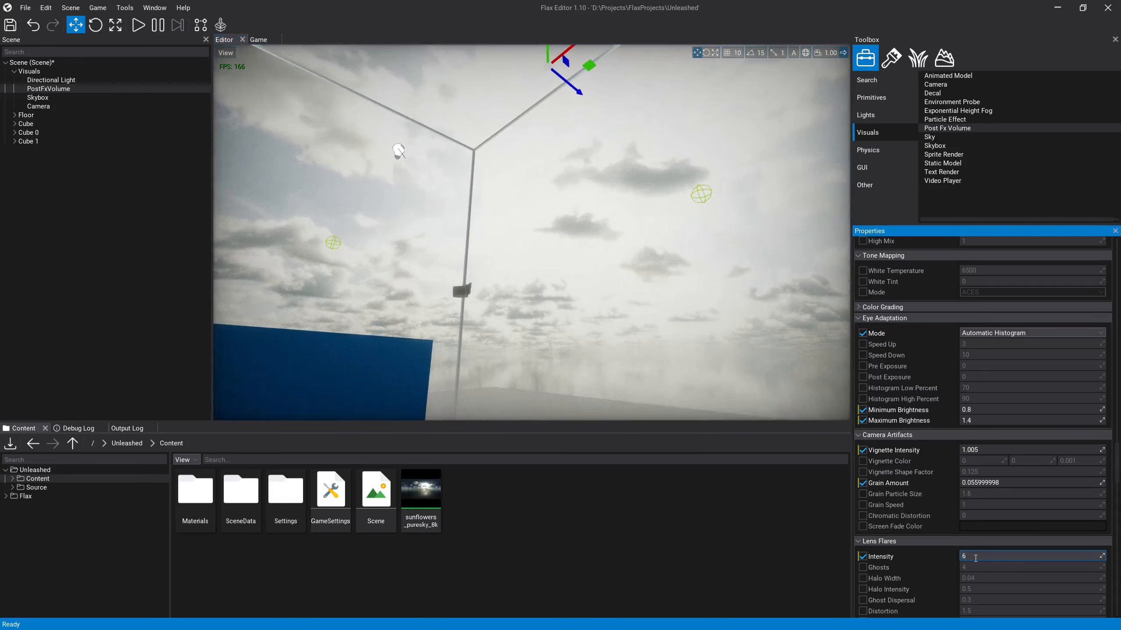
{"action": "key", "text": "Return"}
{"action": "right_click_drag", "start_coordinate": [662, 300], "coordinate": [570, 297]}
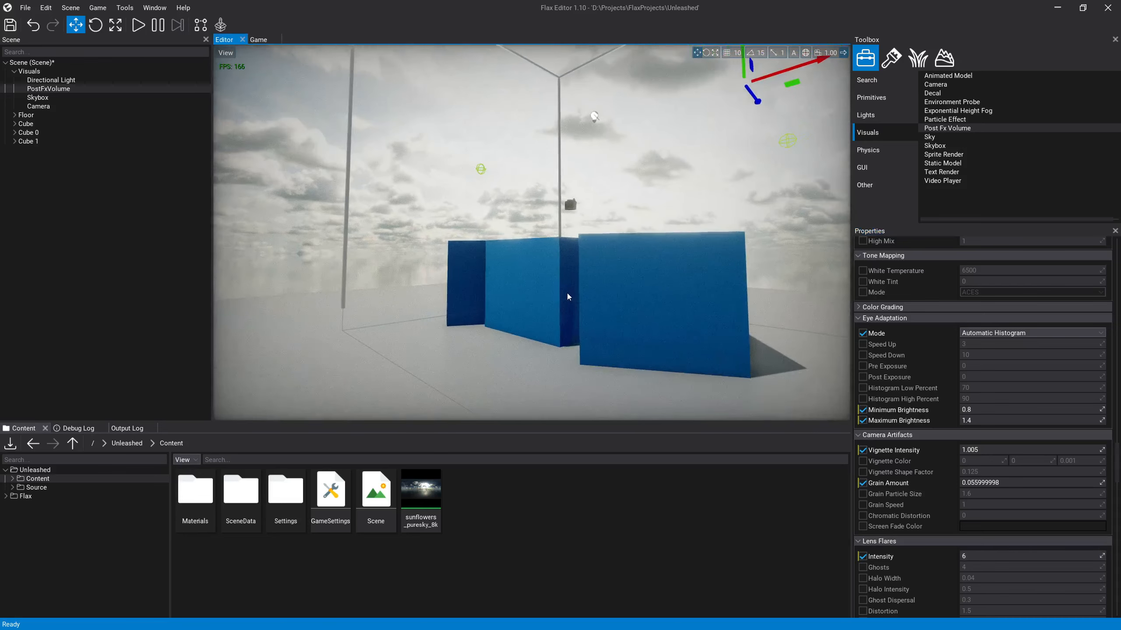
{"action": "left_click", "coordinate": [1000, 558]}
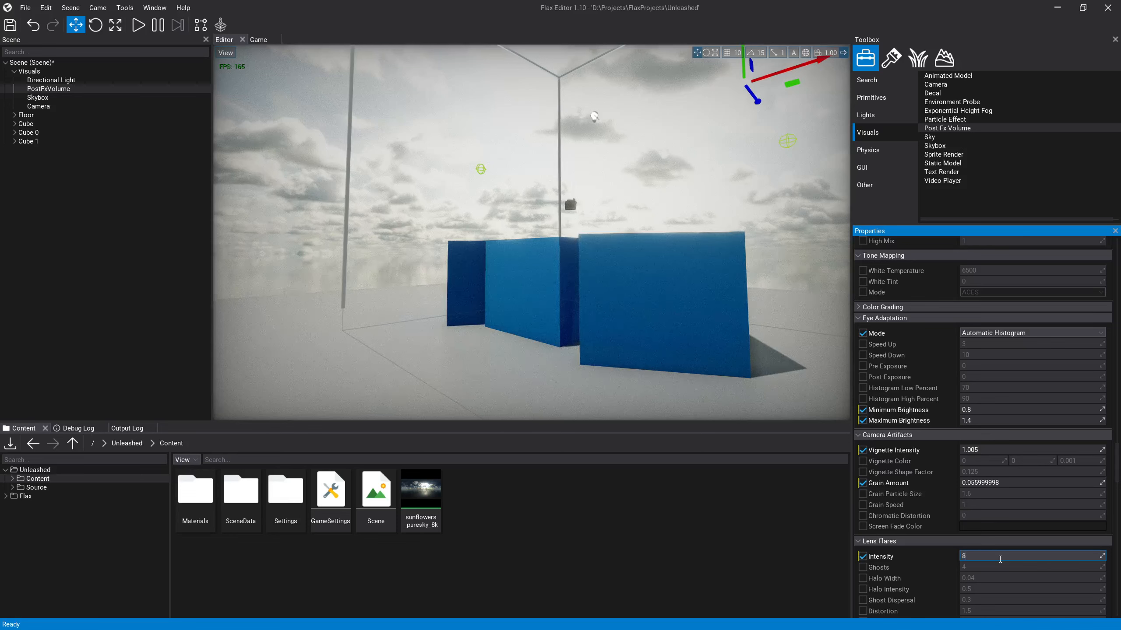
{"action": "key", "text": "Return"}
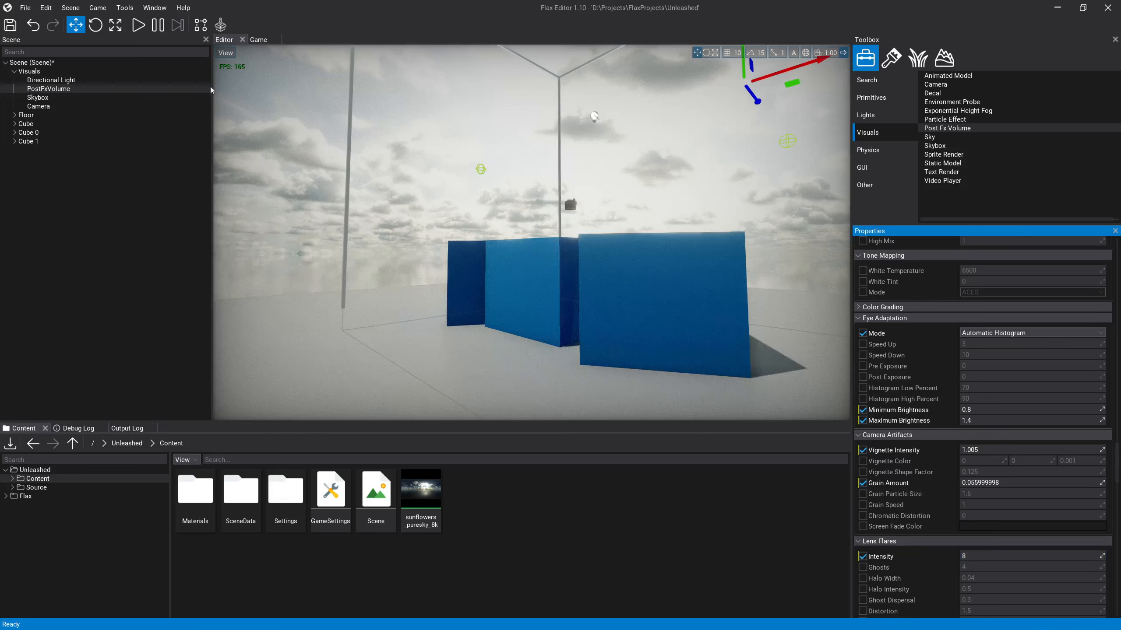
Step: Set the Directional Light's brightness to 8
{"action": "left_click", "coordinate": [51, 80]}
{"action": "left_click", "coordinate": [989, 332]}
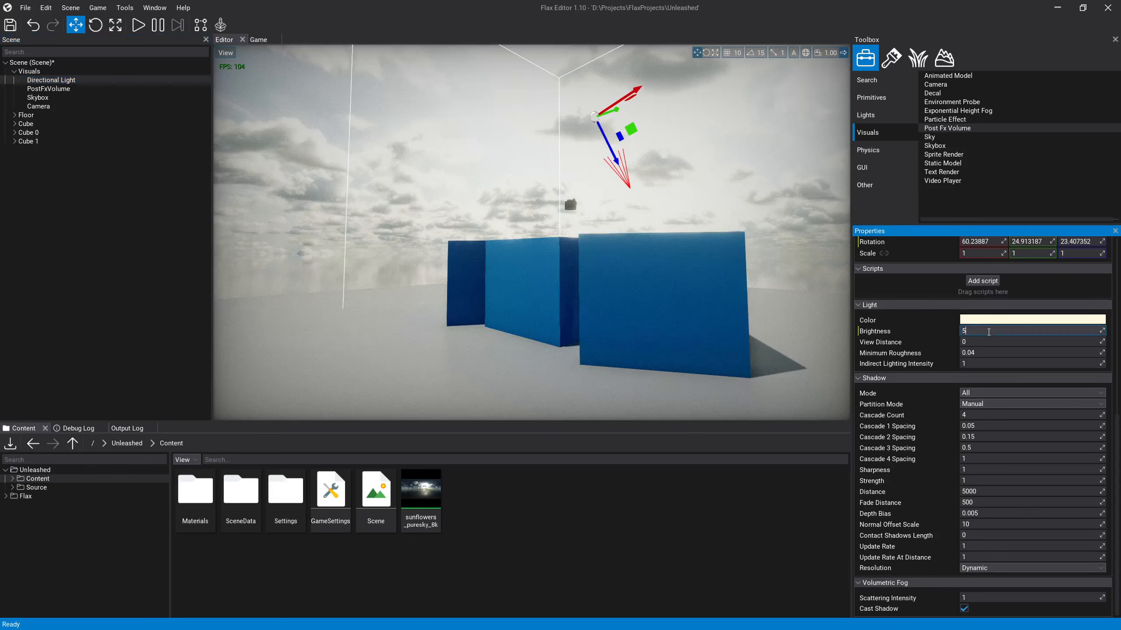
{"action": "type", "text": "8"}
{"action": "key", "text": "Return"}
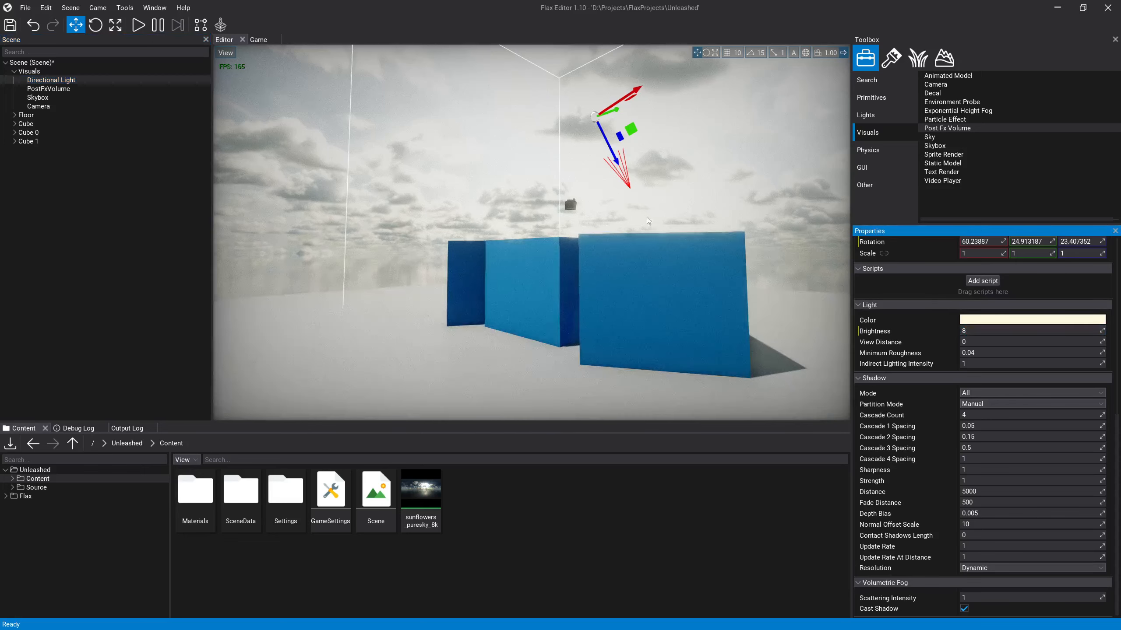
Step: Switch the gizmo to rotation for the Directional Light and toggle its transform space to world and back to local
{"action": "right_click_drag", "start_coordinate": [649, 221], "coordinate": [718, 224]}
{"action": "key", "text": "s"}
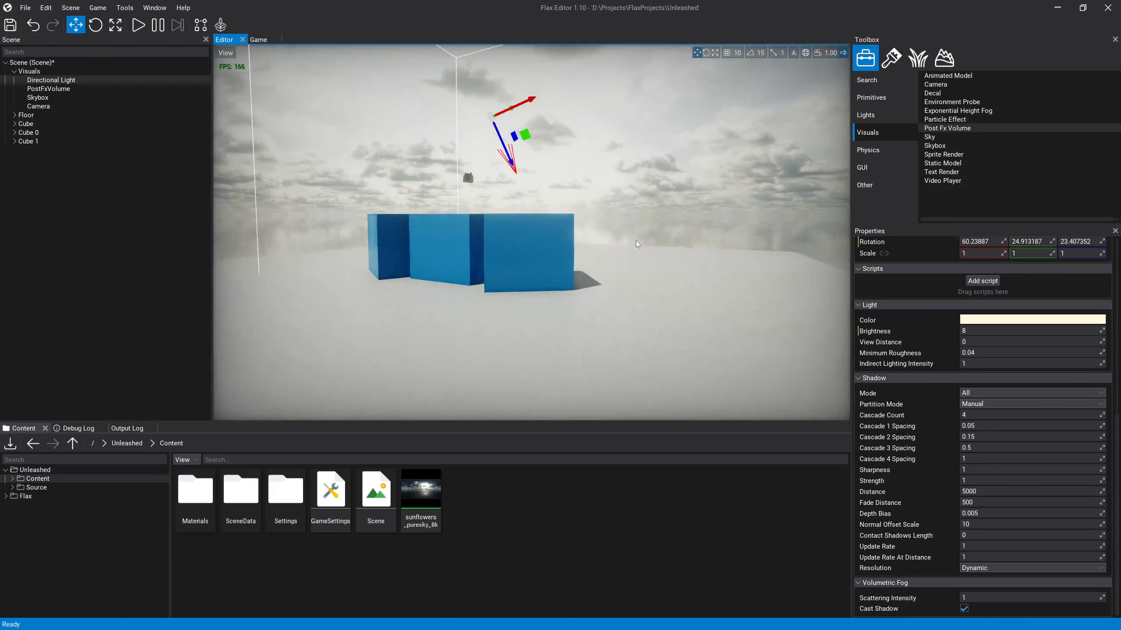
{"action": "key", "text": "2"}
{"action": "right_click_drag", "start_coordinate": [529, 229], "coordinate": [512, 198]}
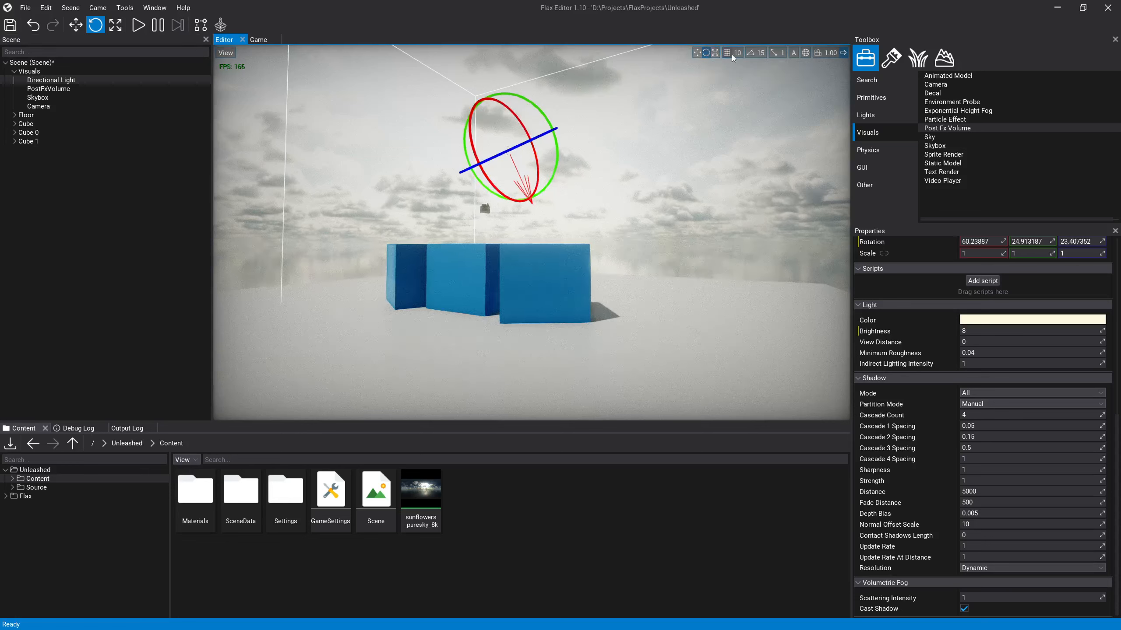
{"action": "left_click", "coordinate": [805, 53]}
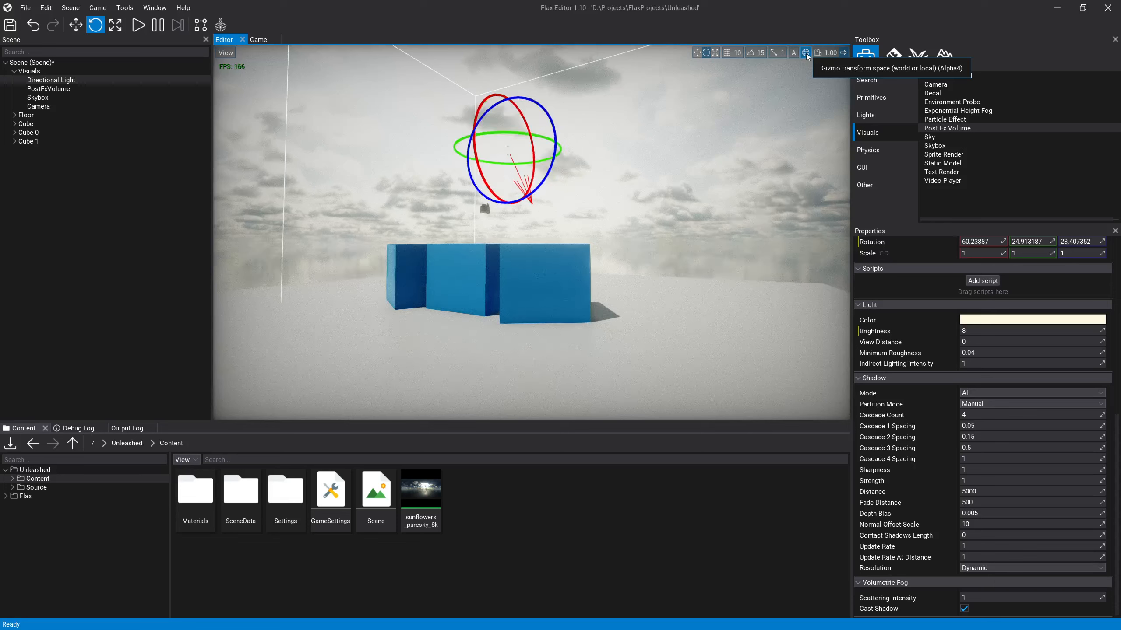
{"action": "left_click", "coordinate": [806, 54]}
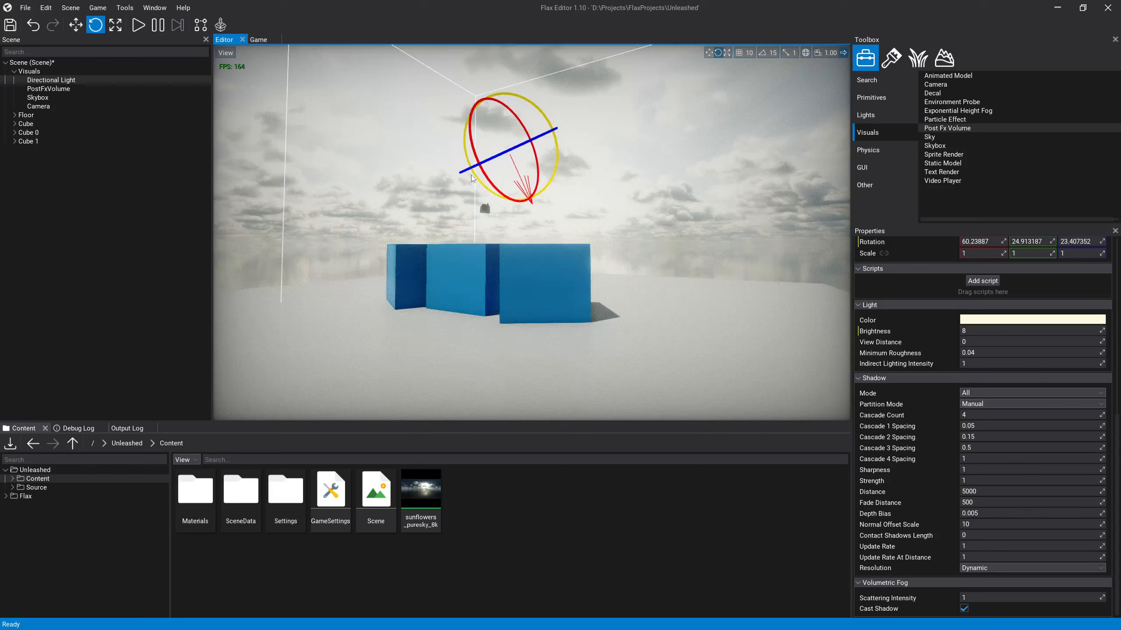
Step: Rotate the Directional Light to about 68.3, 146, -178.6 so it shines from behind the blue cubes
{"action": "right_click_drag", "start_coordinate": [516, 141], "coordinate": [407, 103]}
{"action": "key", "text": "d"}
{"action": "key", "text": "d"}
{"action": "left_click_drag", "start_coordinate": [468, 287], "coordinate": [597, 274]}
{"action": "key", "text": "a"}
{"action": "right_click_drag", "start_coordinate": [596, 274], "coordinate": [664, 263]}
{"action": "left_click_drag", "start_coordinate": [527, 204], "coordinate": [646, 209]}
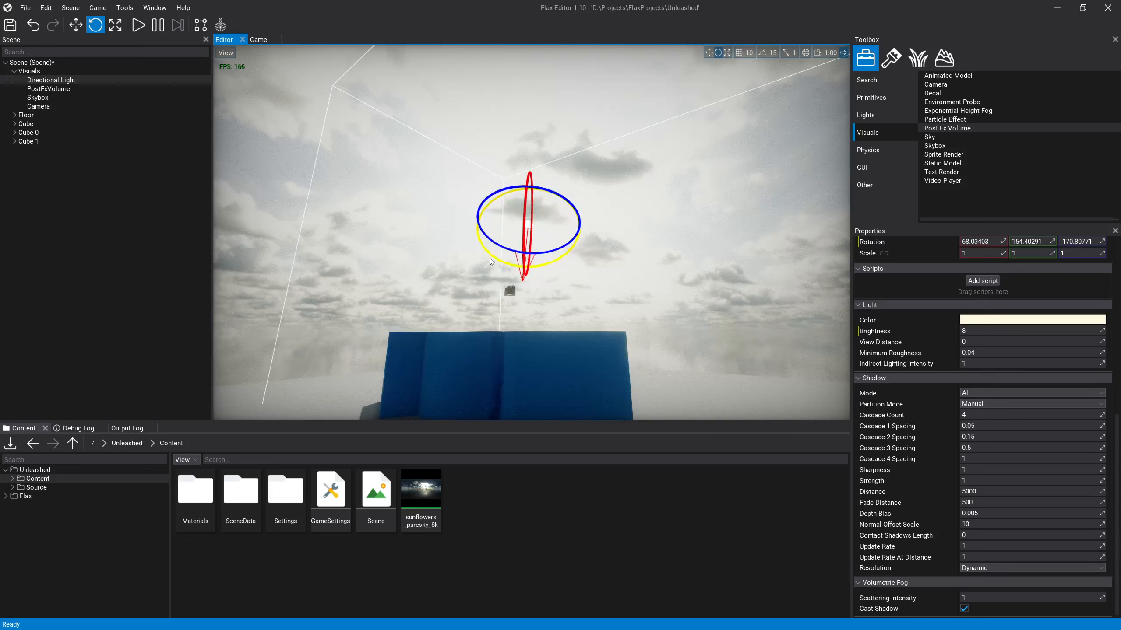
{"action": "left_click_drag", "start_coordinate": [489, 256], "coordinate": [513, 261]}
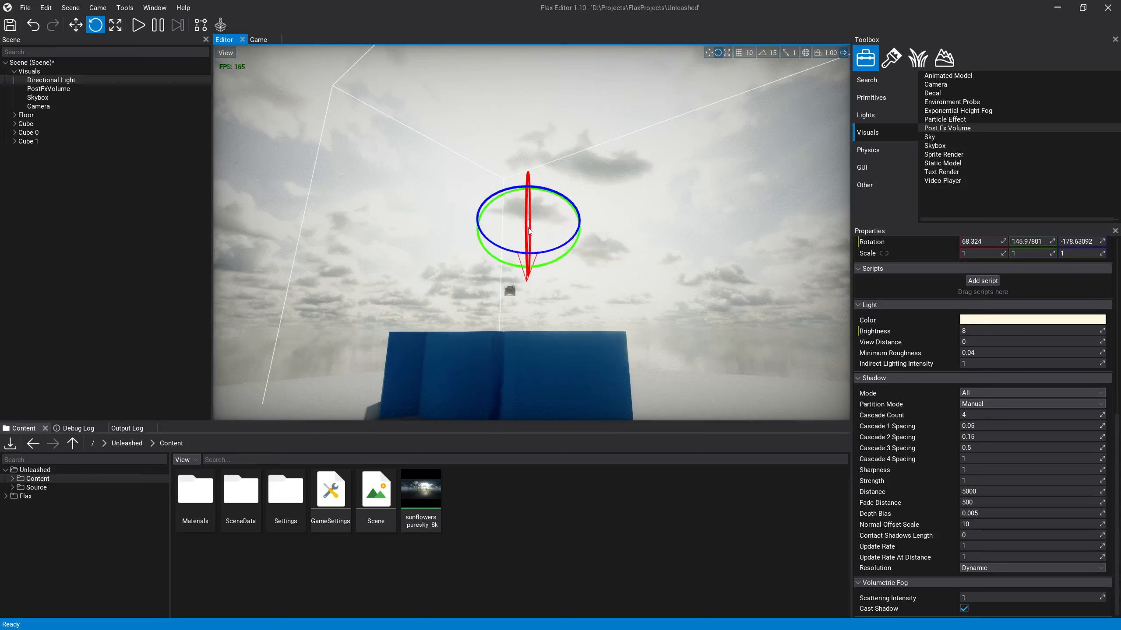
Step: Try further rotations of the Directional Light and undo the last one
{"action": "left_click_drag", "start_coordinate": [531, 194], "coordinate": [421, 205]}
{"action": "right_click_drag", "start_coordinate": [421, 204], "coordinate": [300, 190]}
{"action": "key", "text": "d"}
{"action": "left_click_drag", "start_coordinate": [594, 271], "coordinate": [748, 280]}
{"action": "key", "text": "ctrl+z"}
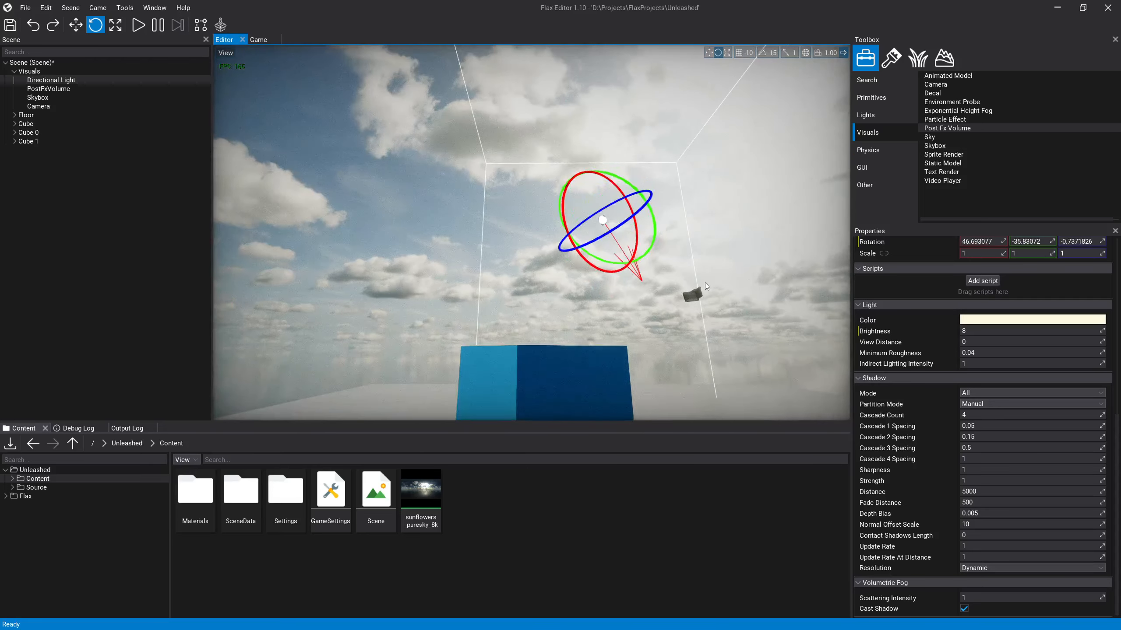
Step: Rotate the Directional Light to about 31.1, 145, -179.4 for low lighting from behind the cubes
{"action": "right_click_drag", "start_coordinate": [705, 282], "coordinate": [644, 294]}
{"action": "key", "text": "d"}
{"action": "key", "text": "s"}
{"action": "key", "text": "s"}
{"action": "key", "text": "a"}
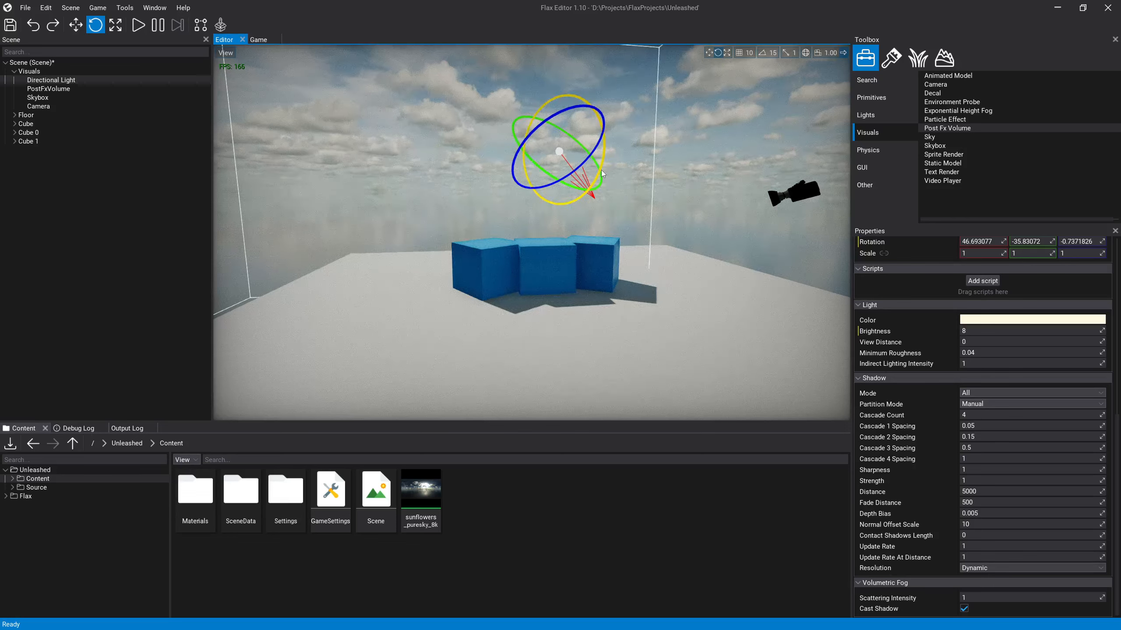
{"action": "left_click_drag", "start_coordinate": [603, 173], "coordinate": [791, 173]}
{"action": "key", "text": "a"}
{"action": "key", "text": "w"}
{"action": "right_click_drag", "start_coordinate": [746, 190], "coordinate": [832, 184]}
{"action": "key", "text": "a"}
{"action": "key", "text": "w"}
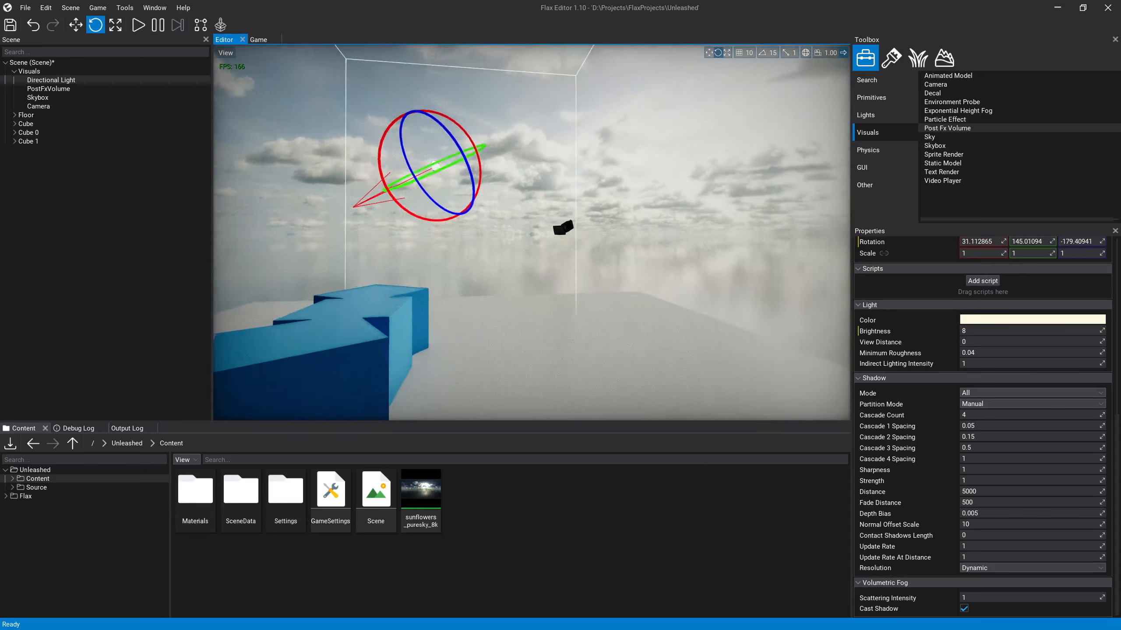
Step: Inspect the backlit cubes against the bright sky and deselect the Directional Light
{"action": "key", "text": "a"}
{"action": "right_click_drag", "start_coordinate": [543, 242], "coordinate": [586, 244]}
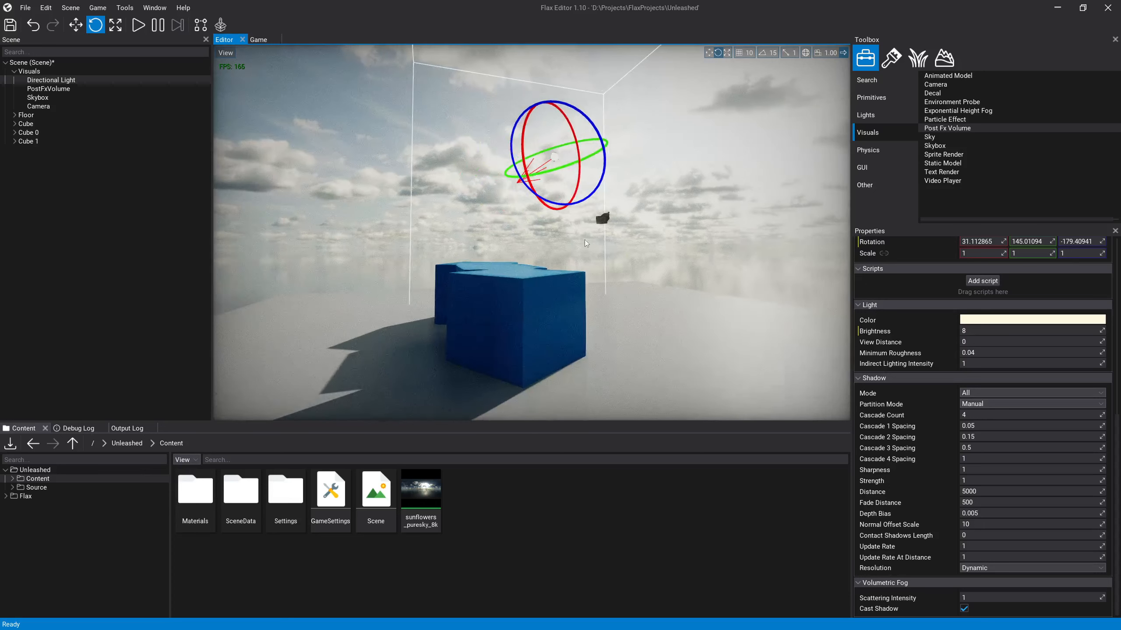
{"action": "left_click", "coordinate": [571, 168]}
{"action": "right_click_drag", "start_coordinate": [570, 168], "coordinate": [628, 167]}
{"action": "key", "text": "a"}
{"action": "key", "text": "s"}
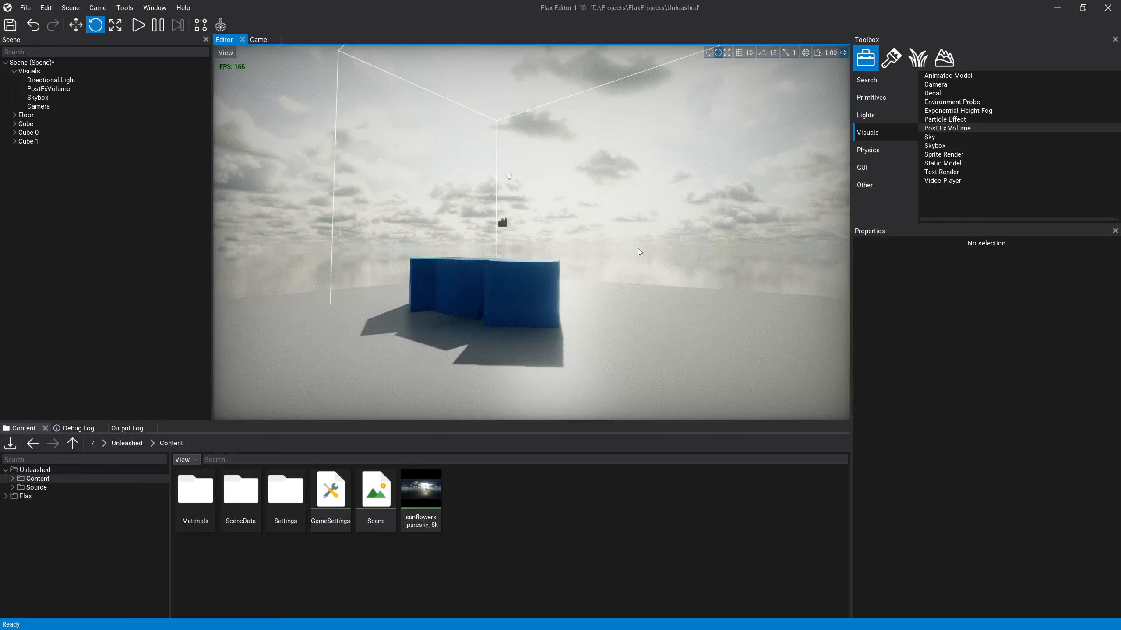
Step: Set the Skybox's exposure to 2
{"action": "left_click", "coordinate": [37, 97]}
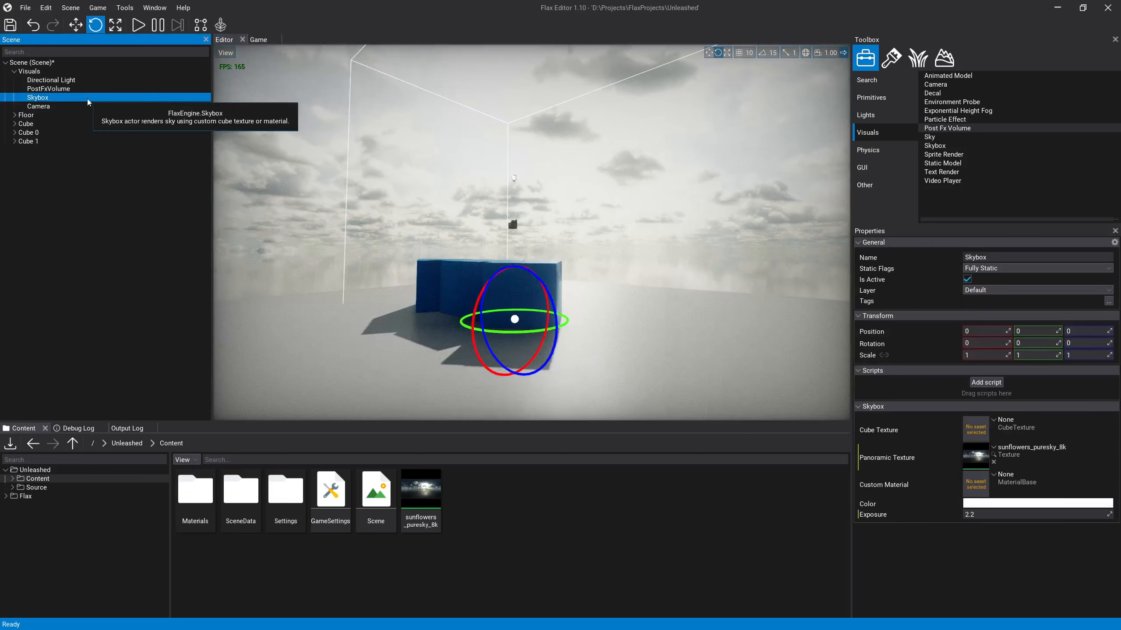
{"action": "left_click", "coordinate": [986, 515]}
{"action": "key", "text": "Return"}
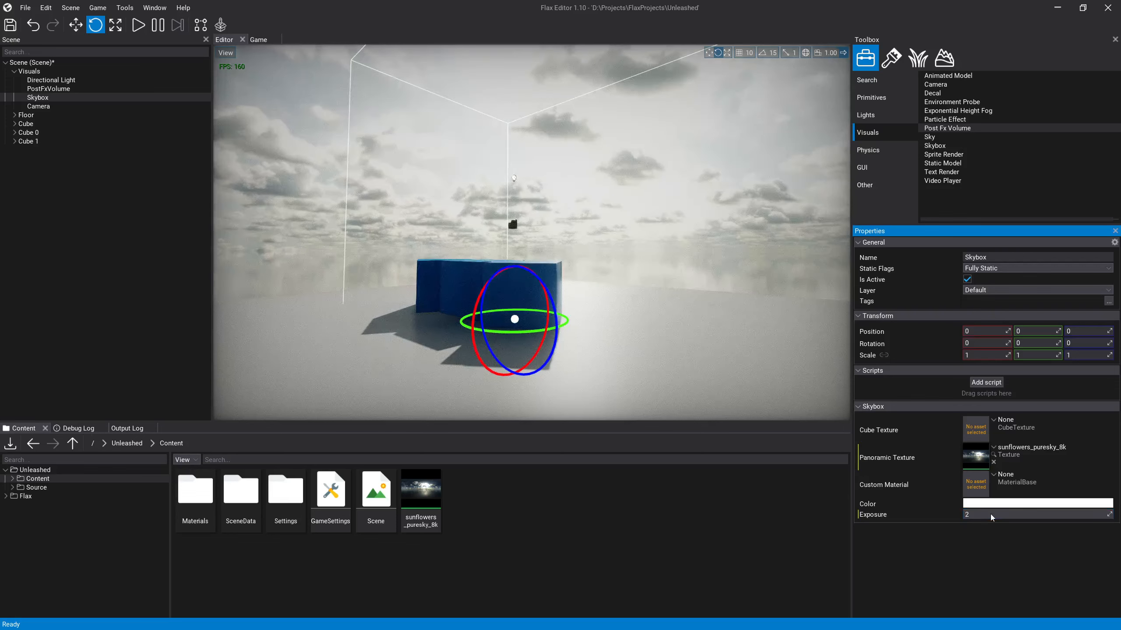
Step: Try a Skybox exposure of 2.1 and check the sky around the cubes
{"action": "left_click", "coordinate": [992, 514]}
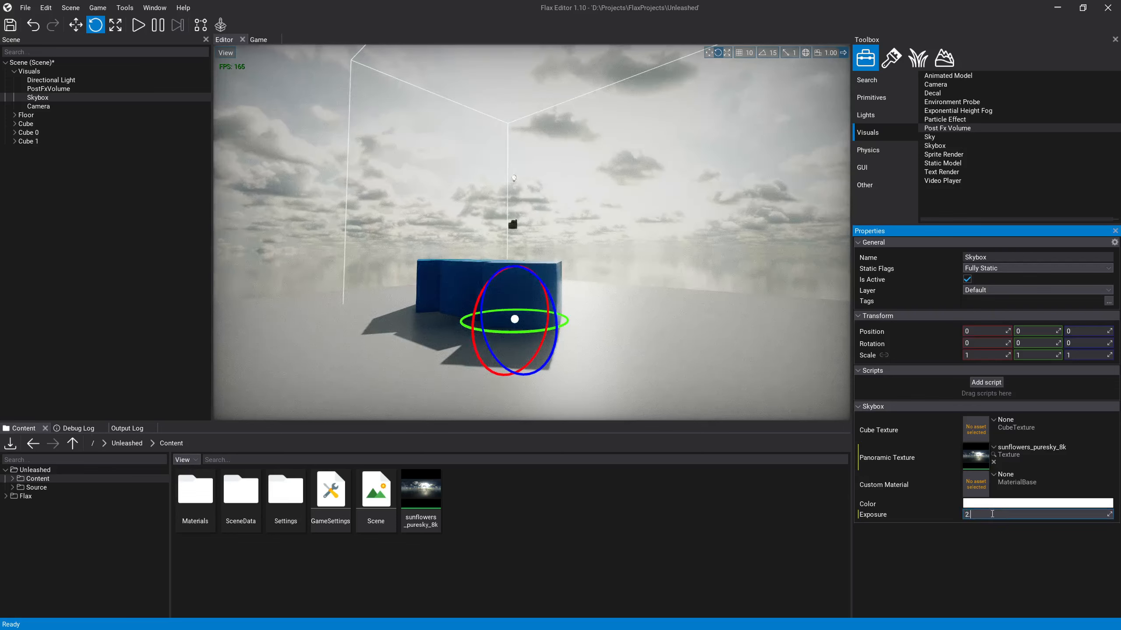
{"action": "key", "text": "Return"}
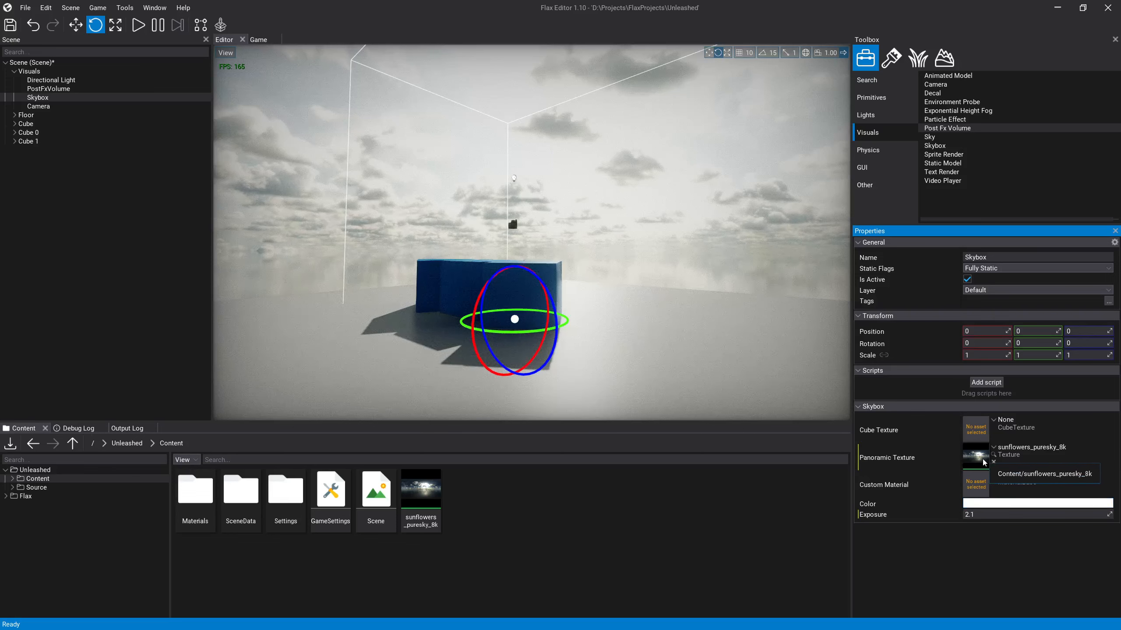
{"action": "right_click_drag", "start_coordinate": [689, 264], "coordinate": [630, 213]}
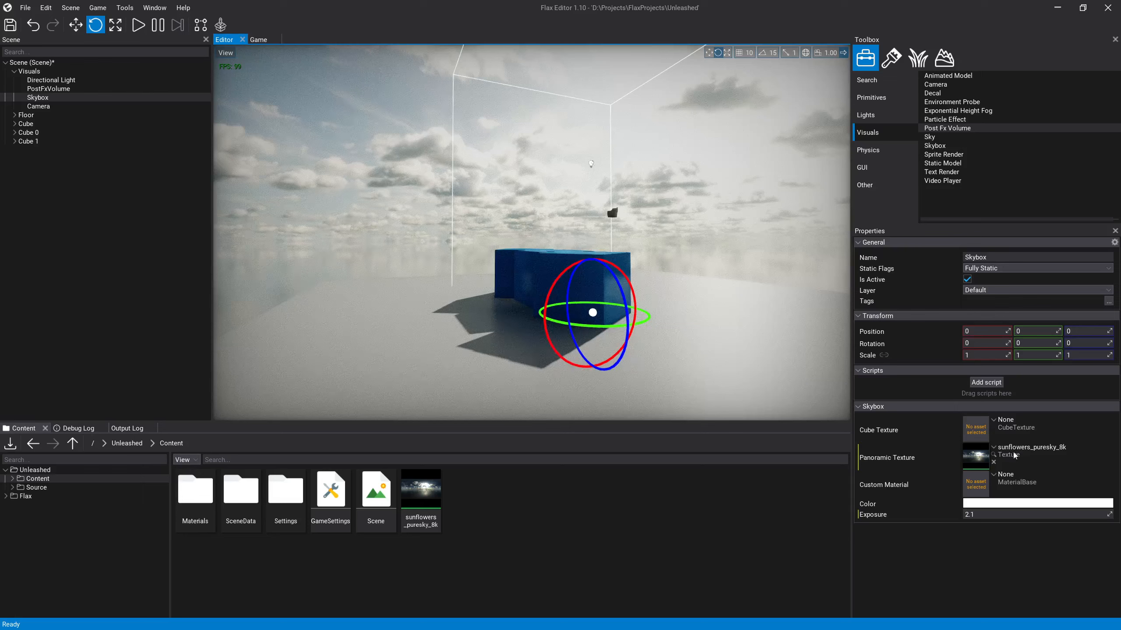
{"action": "right_click_drag", "start_coordinate": [640, 287], "coordinate": [605, 263]}
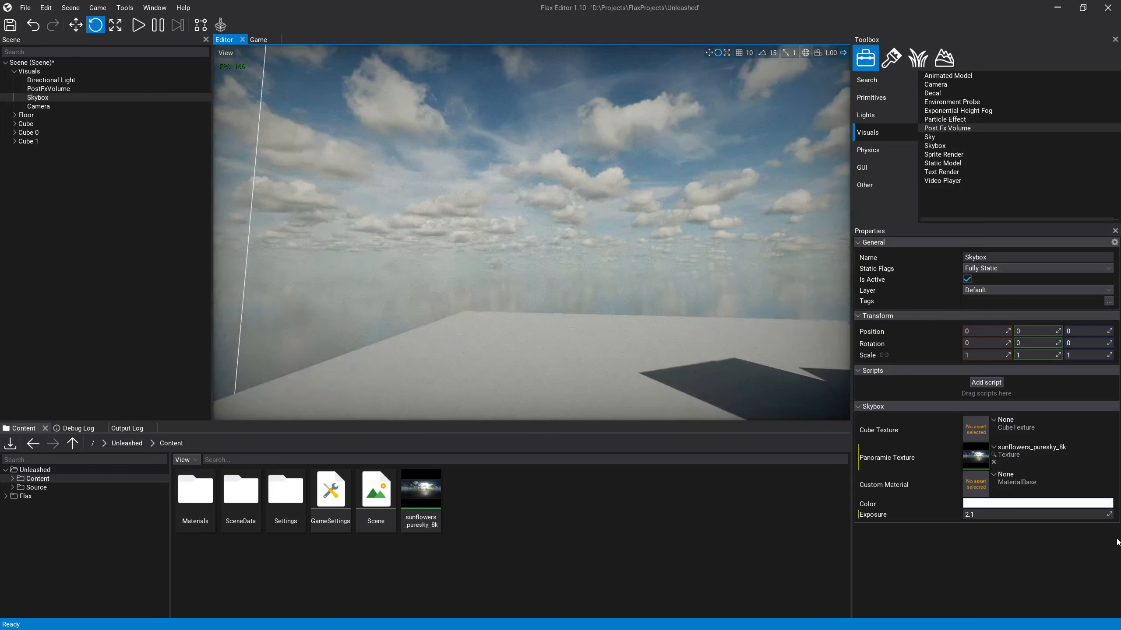
Step: Set the Skybox's exposure to 2.2 and check the brighter sky behind the cubes
{"action": "left_click", "coordinate": [999, 515]}
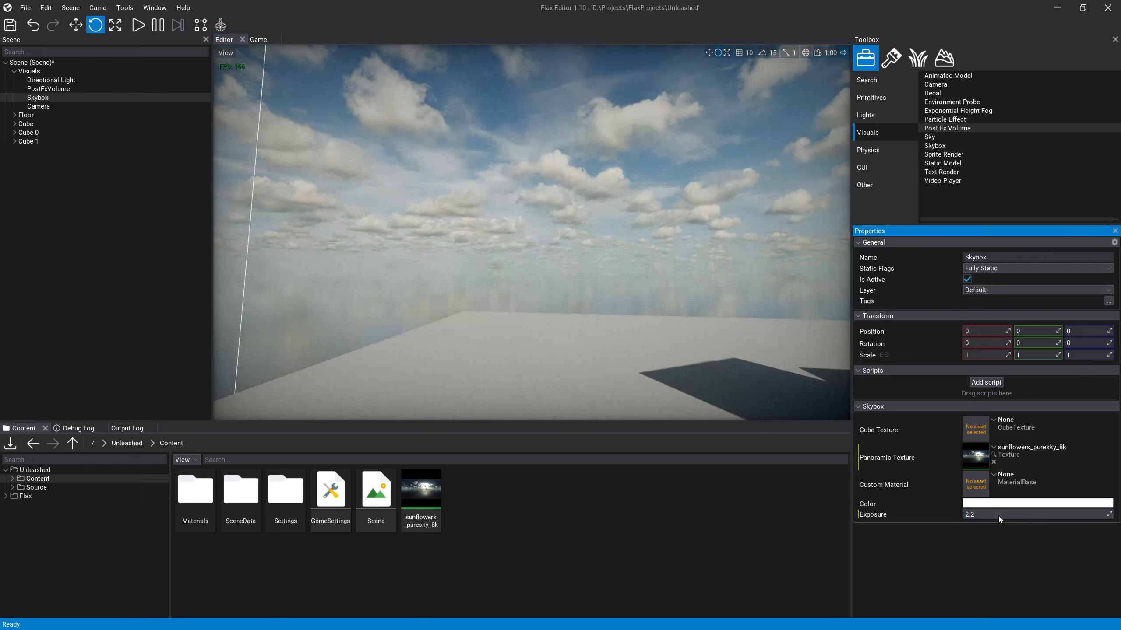
{"action": "key", "text": "Return"}
{"action": "mouse_move", "coordinate": [591, 333]}
{"action": "right_mouse_down"}
{"action": "mouse_move", "coordinate": [565, 354]}
{"action": "mouse_move", "coordinate": [585, 335]}
{"action": "right_mouse_up"}
{"action": "key", "text": "s"}
{"action": "right_click_drag", "start_coordinate": [445, 295], "coordinate": [490, 296]}
{"action": "key", "text": "a"}
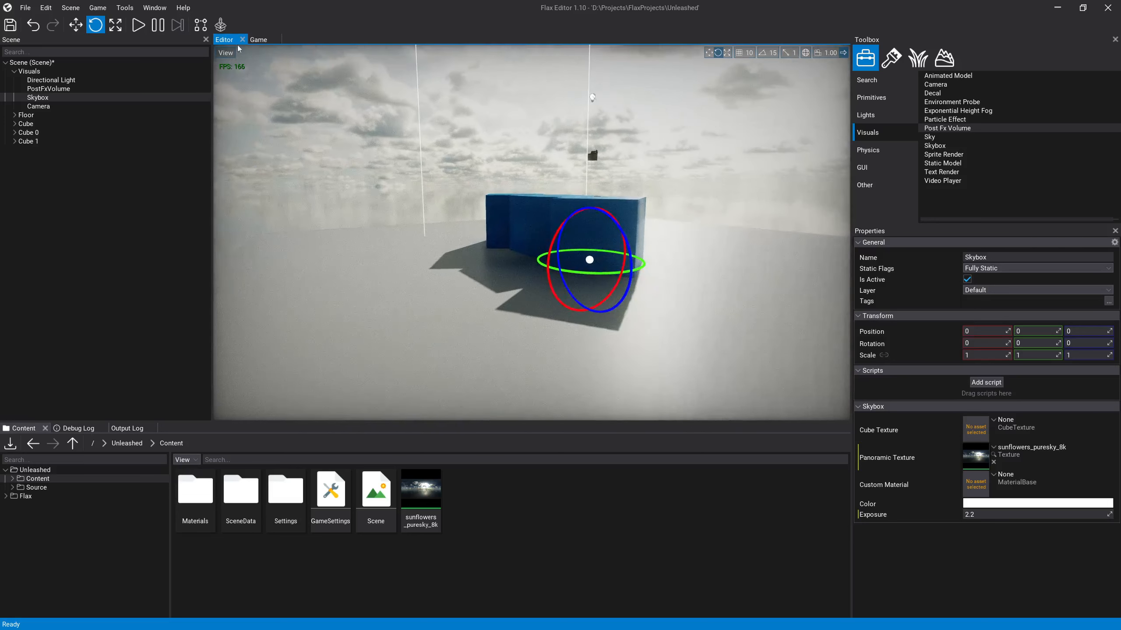
{"action": "left_click", "coordinate": [155, 7]}
{"action": "left_click", "coordinate": [186, 132]}
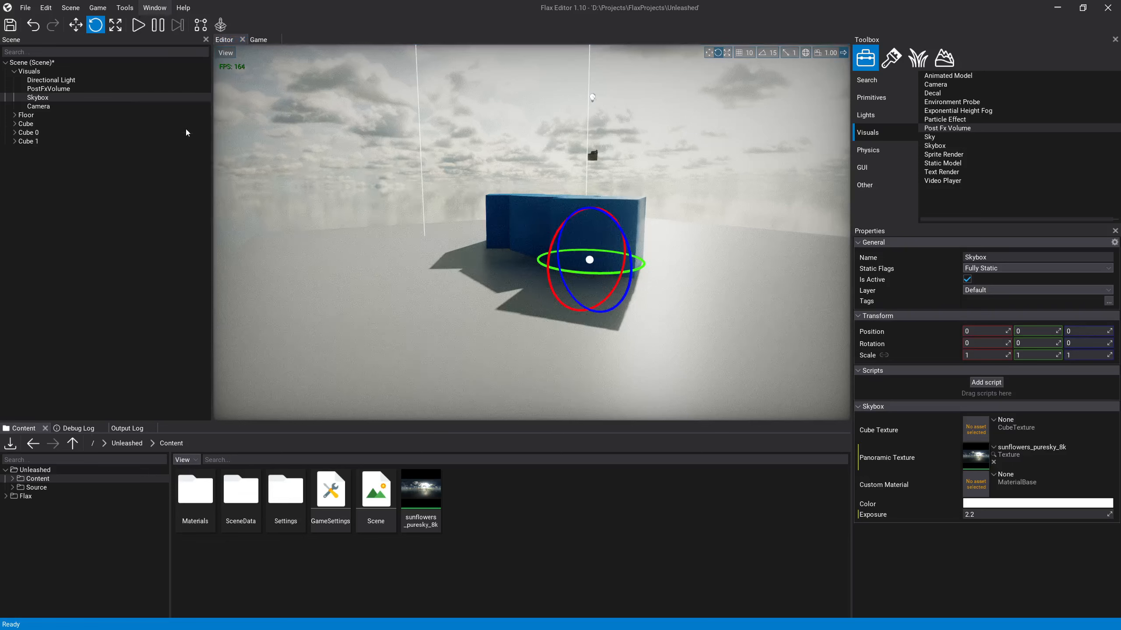
Step: Deselect the Skybox and inspect the backlit cubes and their shadows on the floor from several angles
{"action": "left_click", "coordinate": [760, 172]}
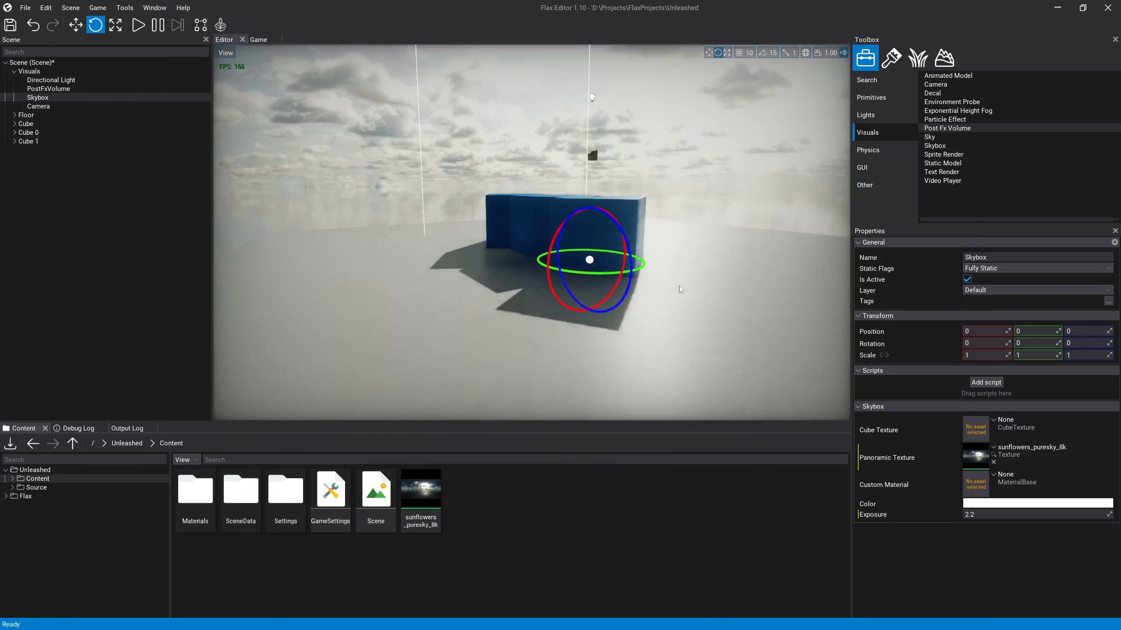
{"action": "left_click", "coordinate": [706, 210]}
{"action": "scroll", "coordinate": [265, 108], "scroll_direction": "up", "scroll_amount": 5}
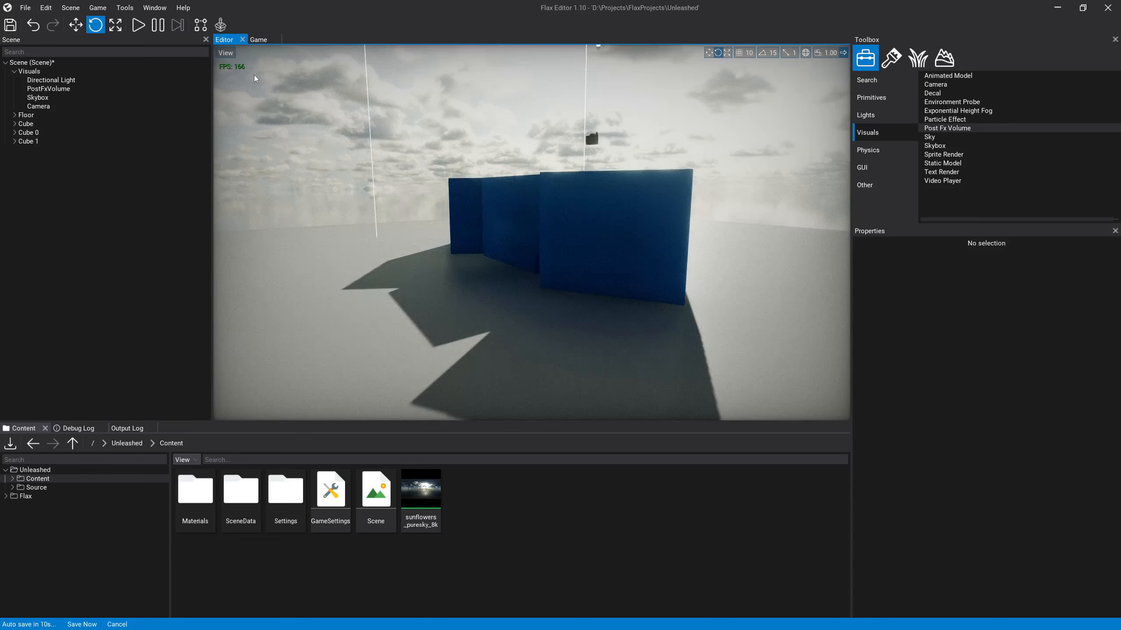
{"action": "key", "text": "s"}
{"action": "right_click_drag", "start_coordinate": [254, 78], "coordinate": [260, 78]}
{"action": "key", "text": "d"}
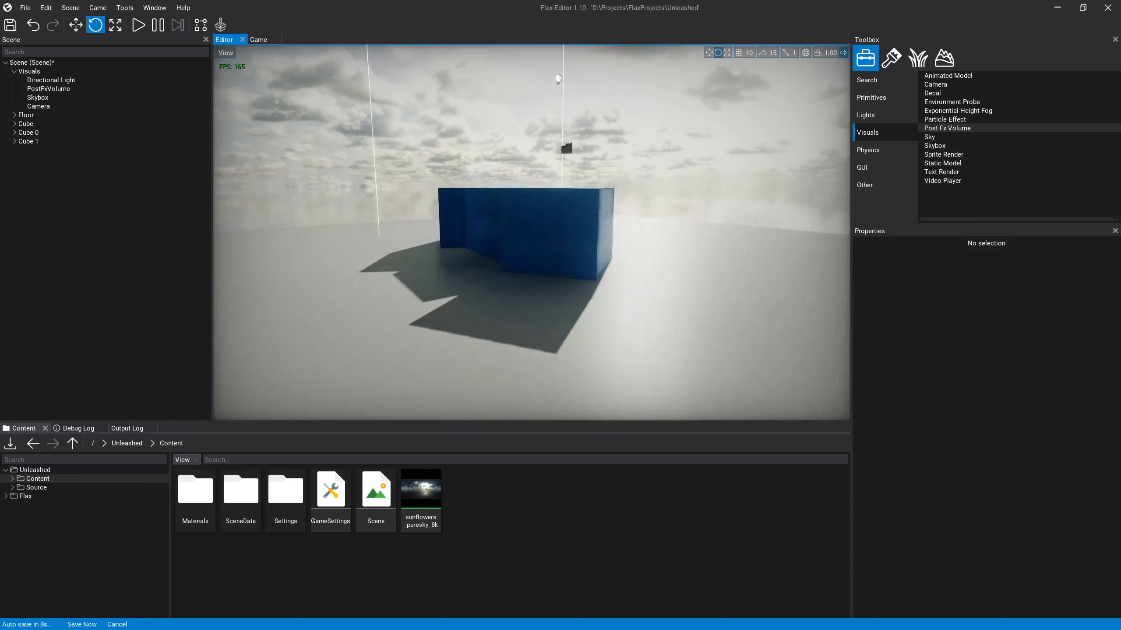
{"action": "key", "text": "d"}
{"action": "key", "text": "d"}
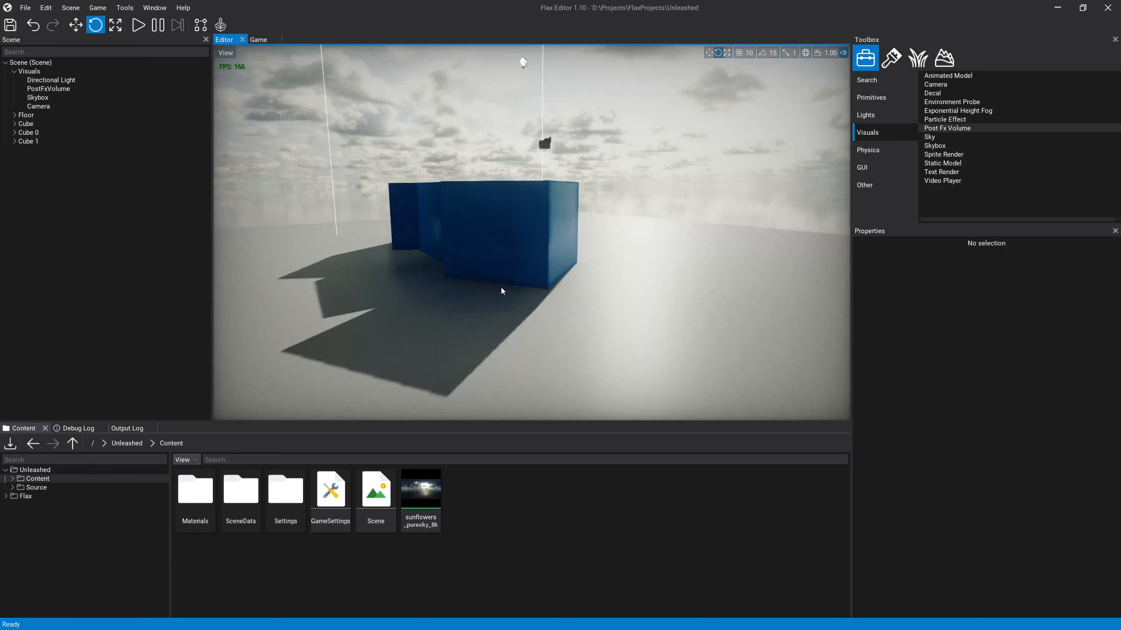
{"action": "right_click_drag", "start_coordinate": [580, 266], "coordinate": [601, 265]}
{"action": "key", "text": "a"}
{"action": "right_click_drag", "start_coordinate": [592, 257], "coordinate": [592, 257]}
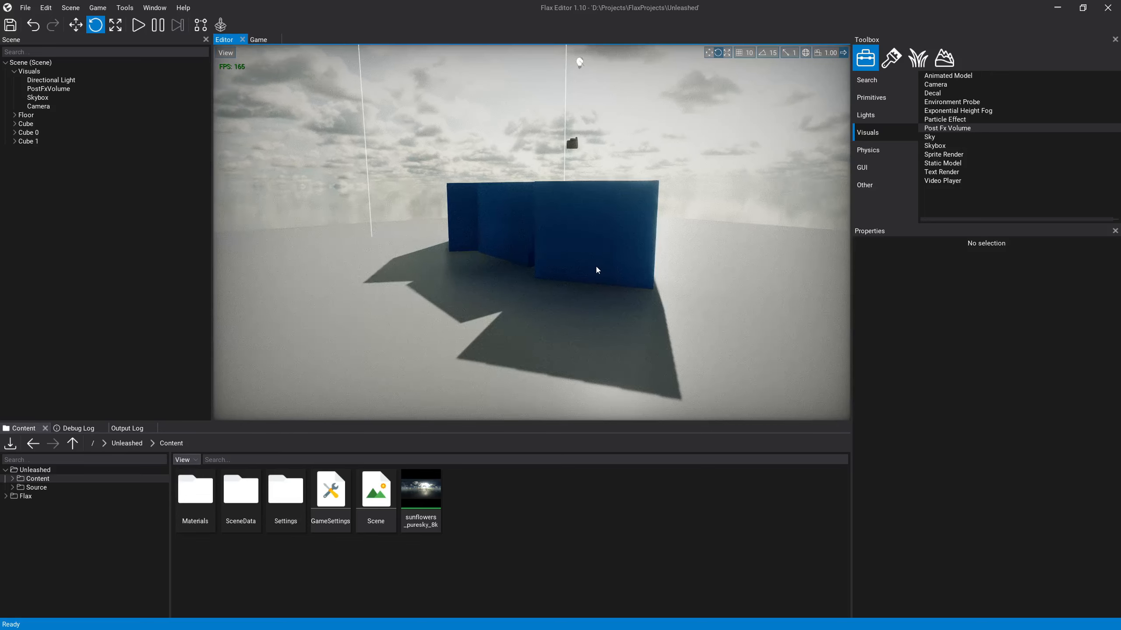
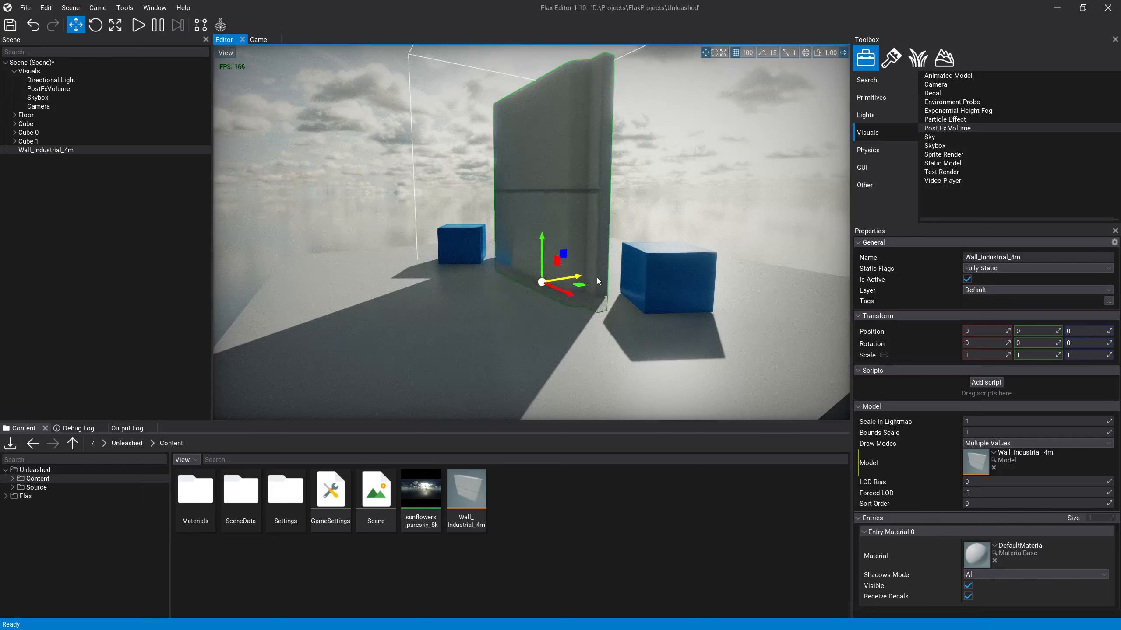
Step: Move the Wall_Industrial_4m wall along the Z axis to Z 500 at the edge of the floor
{"action": "mouse_move", "coordinate": [597, 281]}
{"action": "left_mouse_down"}
{"action": "mouse_move", "coordinate": [648, 271]}
{"action": "mouse_move", "coordinate": [613, 280]}
{"action": "left_mouse_up"}
{"action": "key", "text": "s"}
{"action": "right_click_drag", "start_coordinate": [607, 286], "coordinate": [546, 247]}
{"action": "key", "text": "d"}
{"action": "key", "text": "a"}
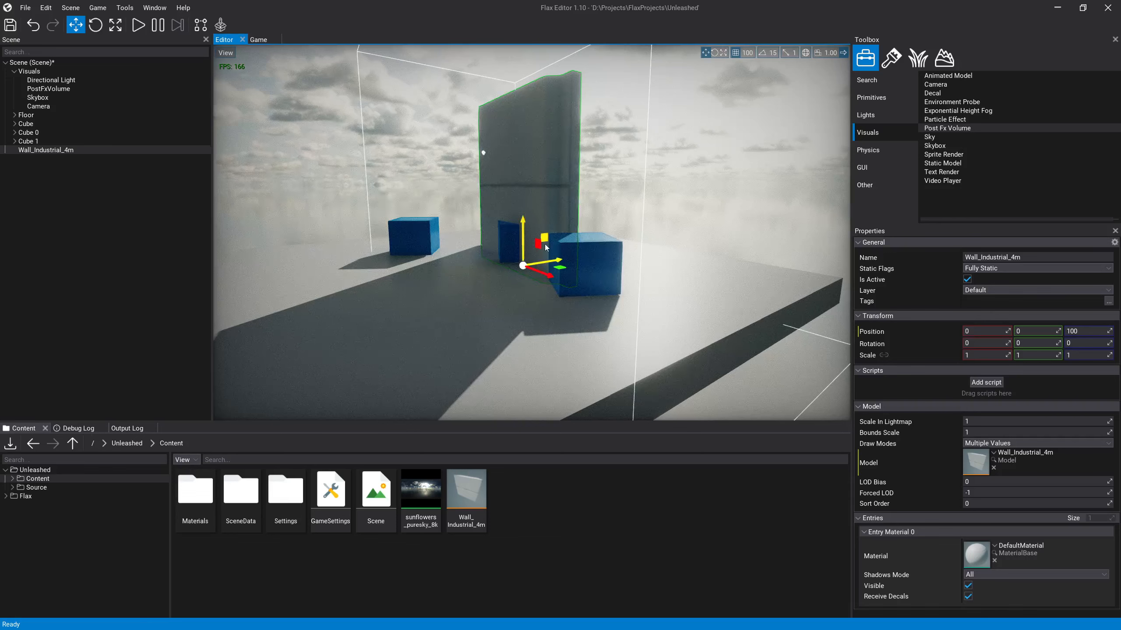
{"action": "left_click_drag", "start_coordinate": [543, 246], "coordinate": [637, 248]}
{"action": "key", "text": "d"}
{"action": "right_click_drag", "start_coordinate": [637, 248], "coordinate": [535, 306]}
Step: Duplicate the wall to X 300 and shift the original to X -300, leaving an opening between them
{"action": "key", "text": "w"}
{"action": "left_click_drag", "start_coordinate": [487, 281], "coordinate": [620, 288], "text": "shift"}
{"action": "left_click", "coordinate": [537, 266]}
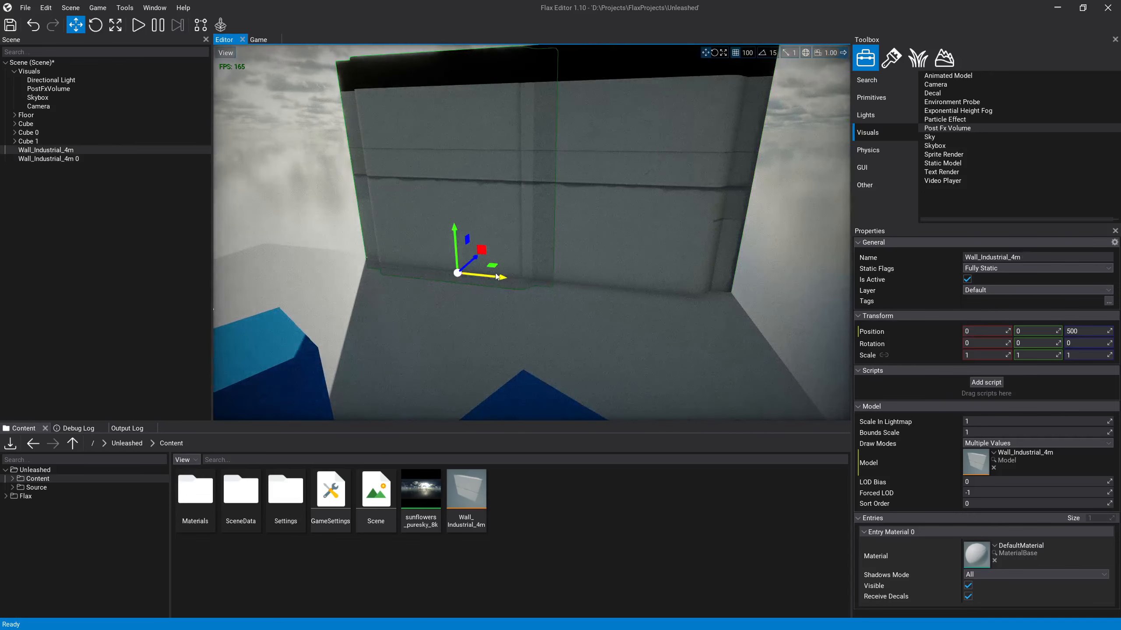
{"action": "left_click_drag", "start_coordinate": [498, 276], "coordinate": [391, 260]}
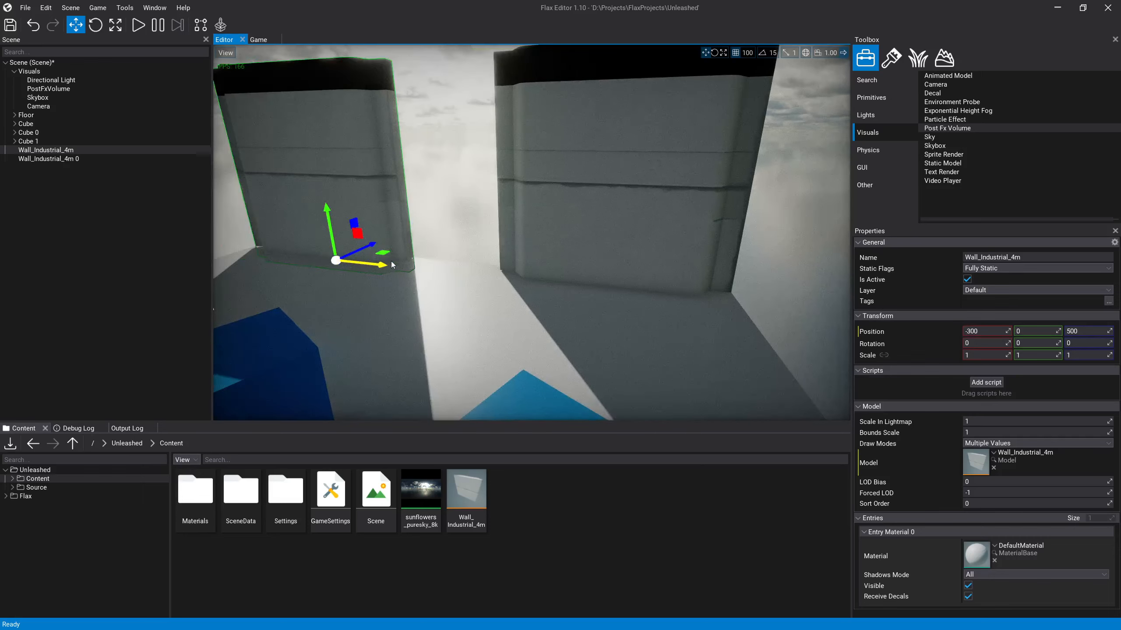
Step: Duplicate the wall at X 300 and switch to the rotation tool
{"action": "left_click", "coordinate": [618, 273]}
{"action": "key", "text": "s"}
{"action": "right_click_drag", "start_coordinate": [618, 273], "coordinate": [498, 295]}
{"action": "key", "text": "ctrl+d"}
{"action": "key", "text": "2"}
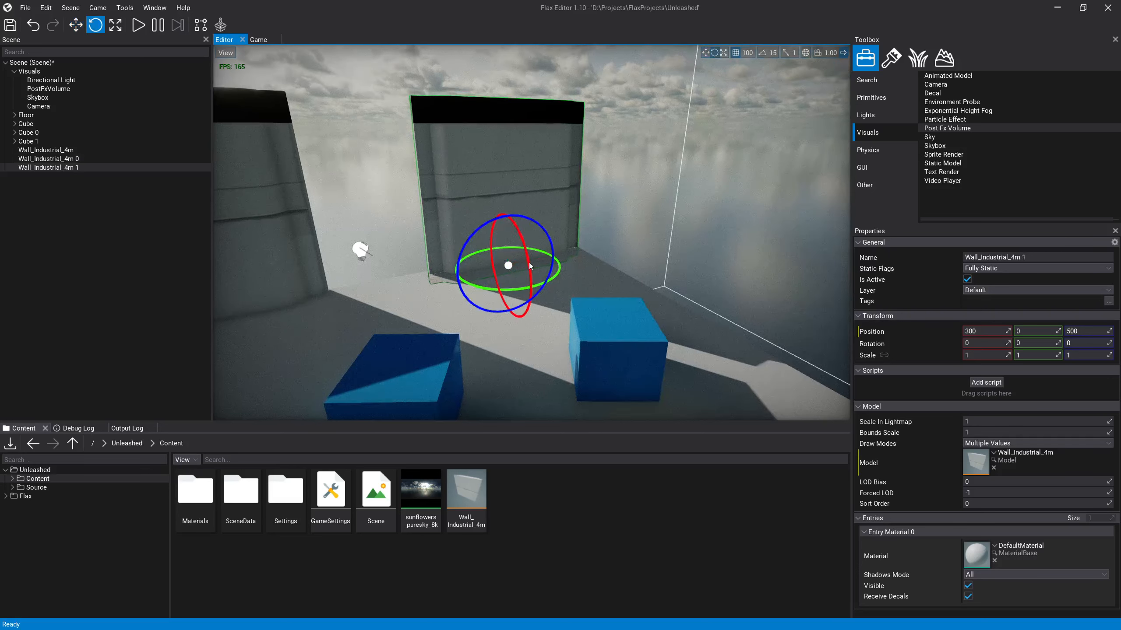
Step: Try rotating the duplicated wall about its vertical axis with the 15° rotation snap
{"action": "left_click_drag", "start_coordinate": [515, 290], "coordinate": [415, 291]}
{"action": "key", "text": "ctrl+z"}
{"action": "left_click_drag", "start_coordinate": [489, 287], "coordinate": [460, 286]}
{"action": "key", "text": "ctrl+z"}
{"action": "left_click_drag", "start_coordinate": [552, 282], "coordinate": [346, 301]}
{"action": "key", "text": "ctrl+z"}
Step: Set rotation snapping to 45° and rotate the duplicated wall to 90° about Y
{"action": "left_click", "coordinate": [772, 53]}
{"action": "left_click", "coordinate": [779, 133]}
{"action": "left_click_drag", "start_coordinate": [556, 280], "coordinate": [379, 289]}
{"action": "right_click_drag", "start_coordinate": [490, 264], "coordinate": [547, 276]}
Step: Move the rotated wall to X 500, Z 300 so it forms a corner with the back wall
{"action": "key", "text": "1"}
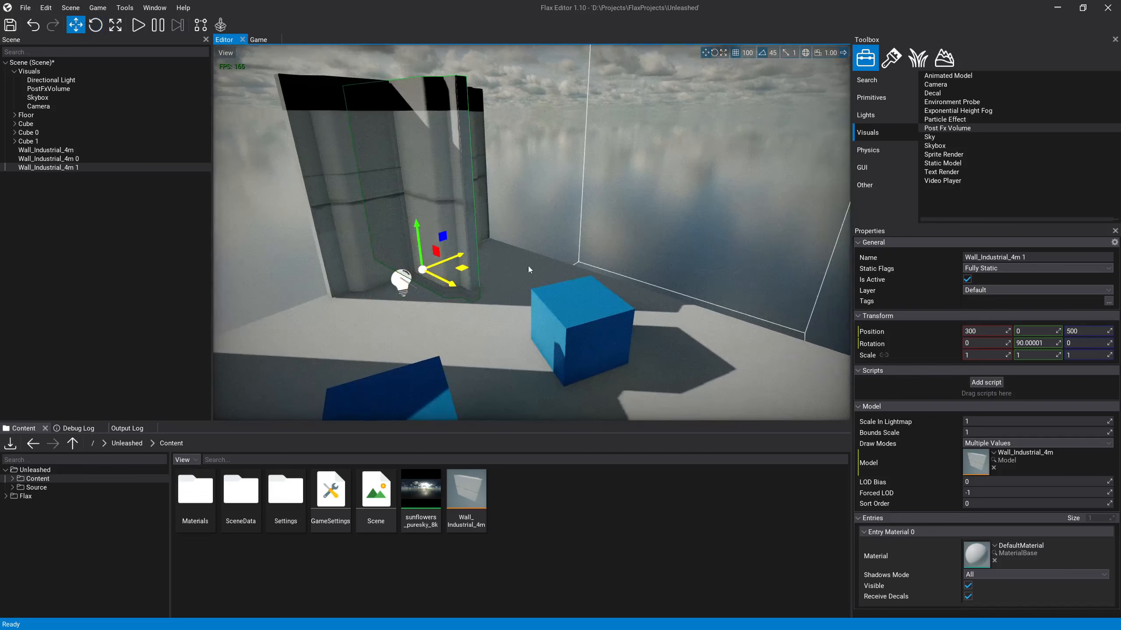
{"action": "left_click_drag", "start_coordinate": [528, 267], "coordinate": [555, 265]}
{"action": "right_click_drag", "start_coordinate": [551, 270], "coordinate": [600, 283]}
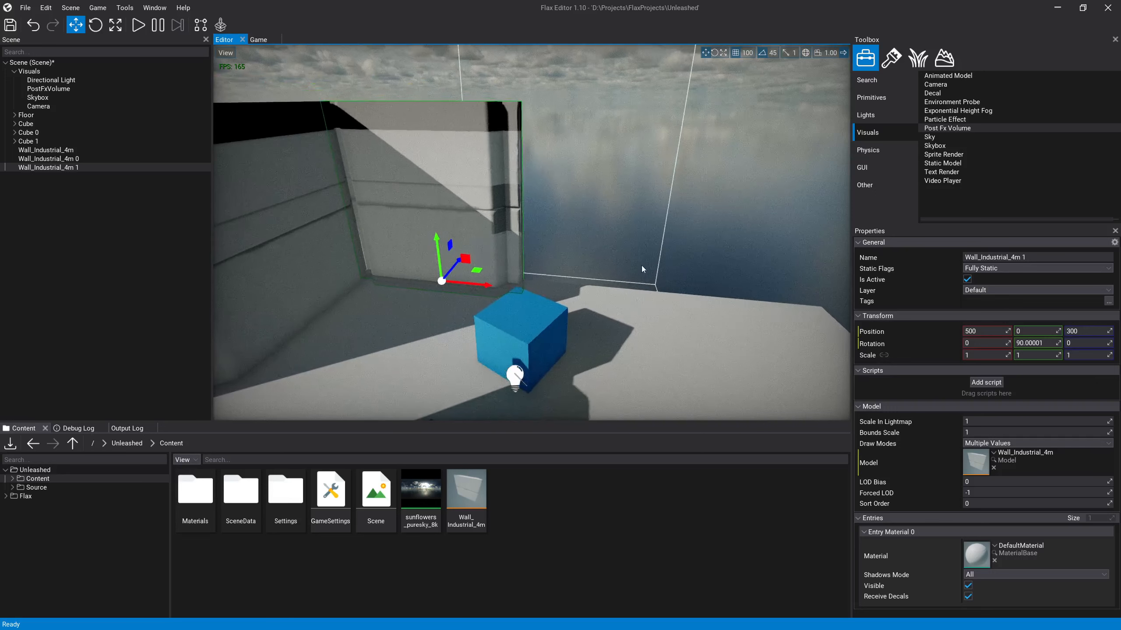
Step: Extend the side wall with two duplicates in line, placed at about Z -100 and Z -500
{"action": "key", "text": "ctrl+d"}
{"action": "left_click_drag", "start_coordinate": [482, 286], "coordinate": [623, 302]}
{"action": "mouse_move", "coordinate": [611, 314]}
{"action": "right_mouse_down"}
{"action": "mouse_move", "coordinate": [635, 322]}
{"action": "mouse_move", "coordinate": [611, 314]}
{"action": "right_mouse_up"}
{"action": "key", "text": "ctrl+d"}
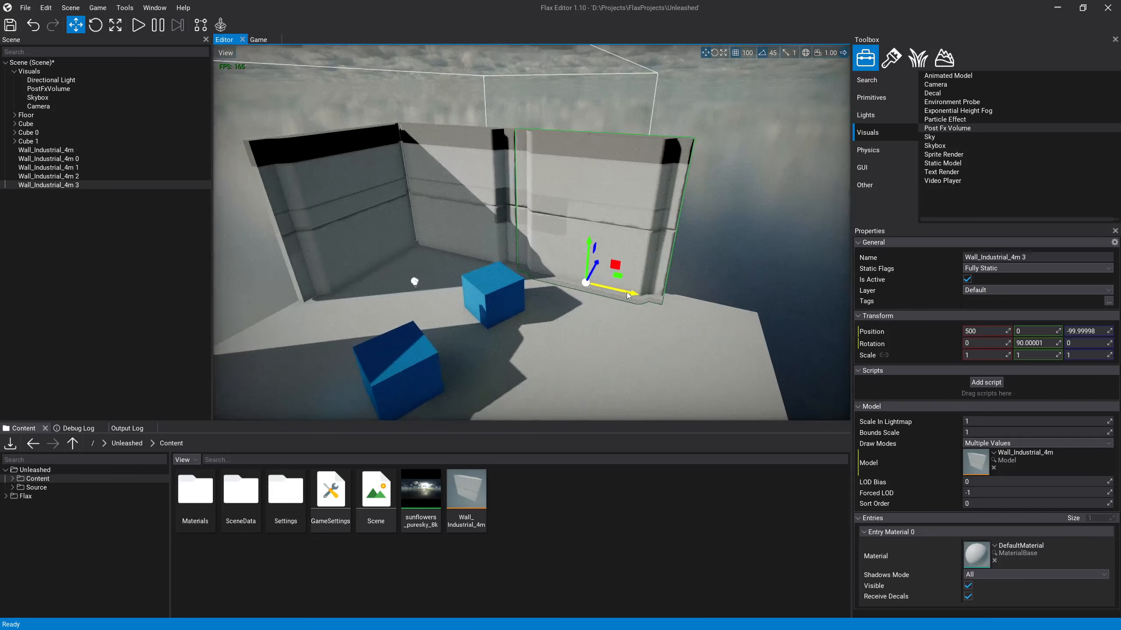
{"action": "left_click_drag", "start_coordinate": [628, 295], "coordinate": [783, 318]}
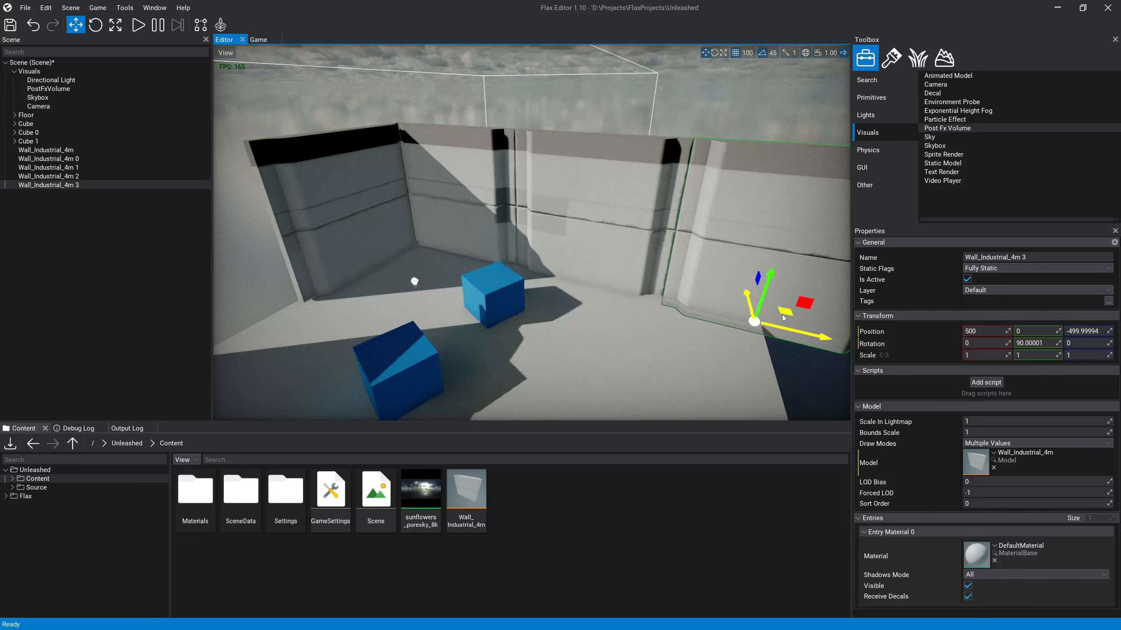
{"action": "left_click", "coordinate": [788, 359]}
Step: Build the SDF for all meshes in the scene
{"action": "right_click_drag", "start_coordinate": [775, 360], "coordinate": [551, 310]}
{"action": "key", "text": "d"}
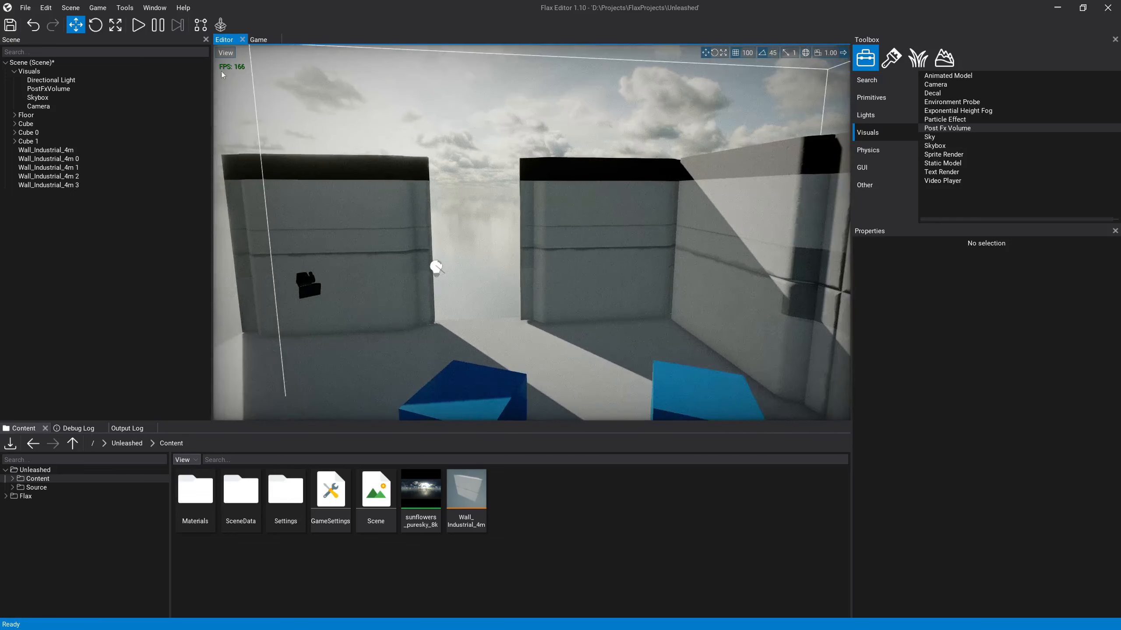
{"action": "left_click", "coordinate": [167, 9]}
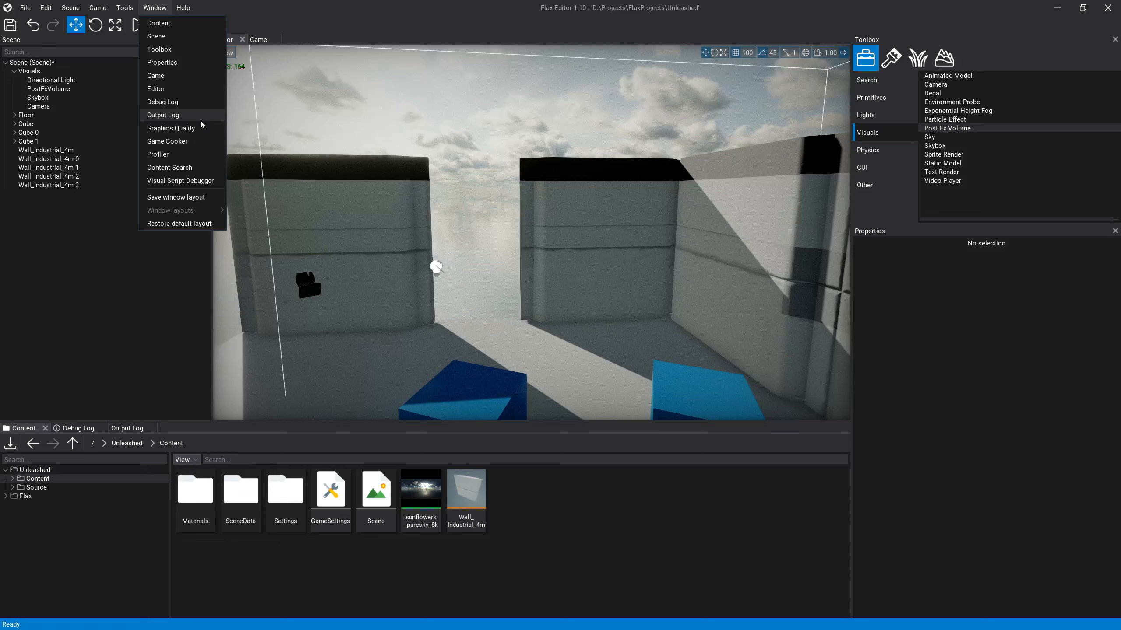
{"action": "mouse_move", "coordinate": [116, 11]}
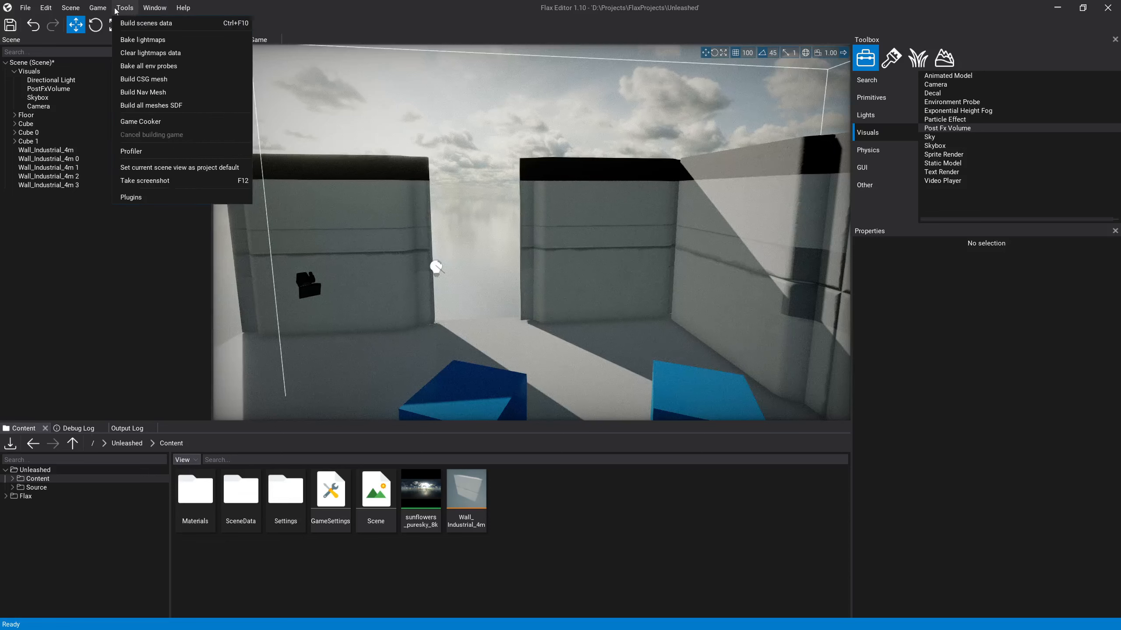
{"action": "left_click", "coordinate": [176, 107]}
Step: Examine the lighting on the walls and the corner joint where the back and side walls meet
{"action": "right_click_drag", "start_coordinate": [532, 259], "coordinate": [640, 286]}
{"action": "key", "text": "w"}
{"action": "key", "text": "s"}
{"action": "key", "text": "w"}
{"action": "key", "text": "a"}
{"action": "key", "text": "d"}
{"action": "key", "text": "s"}
{"action": "right_click_drag", "start_coordinate": [497, 243], "coordinate": [441, 203]}
{"action": "key", "text": "w"}
{"action": "scroll", "coordinate": [395, 154], "scroll_direction": "up", "scroll_amount": 3}
Step: Select the side wall at the corner and set the translation snapping to 10
{"action": "left_click", "coordinate": [463, 223]}
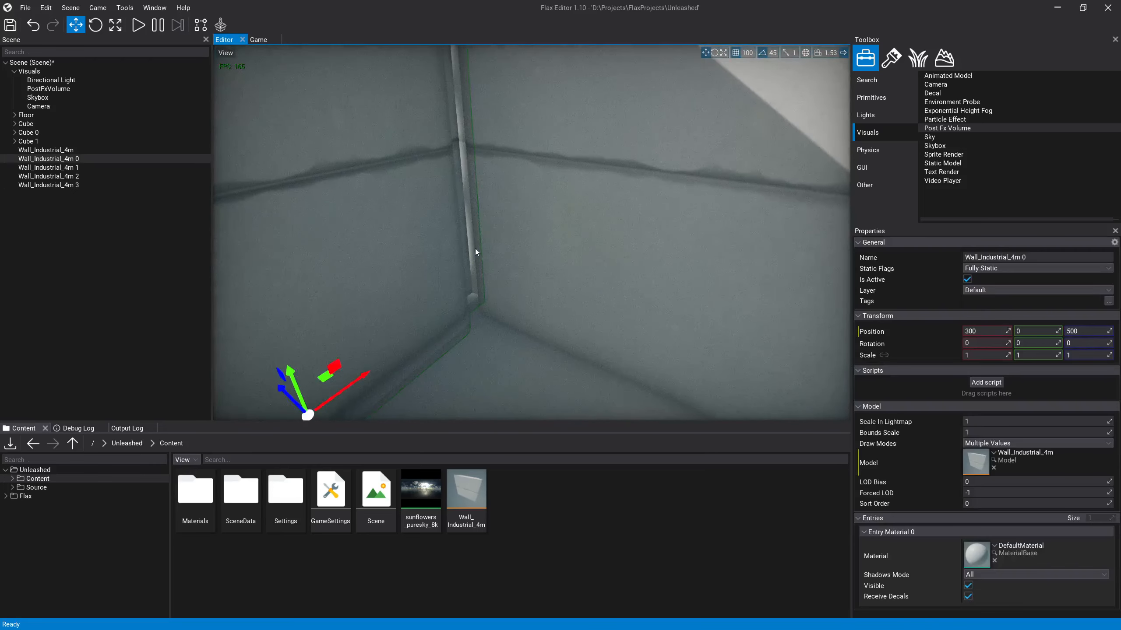
{"action": "key", "text": "s"}
{"action": "right_click_drag", "start_coordinate": [492, 267], "coordinate": [520, 266]}
{"action": "key", "text": "e"}
{"action": "left_click", "coordinate": [520, 266]}
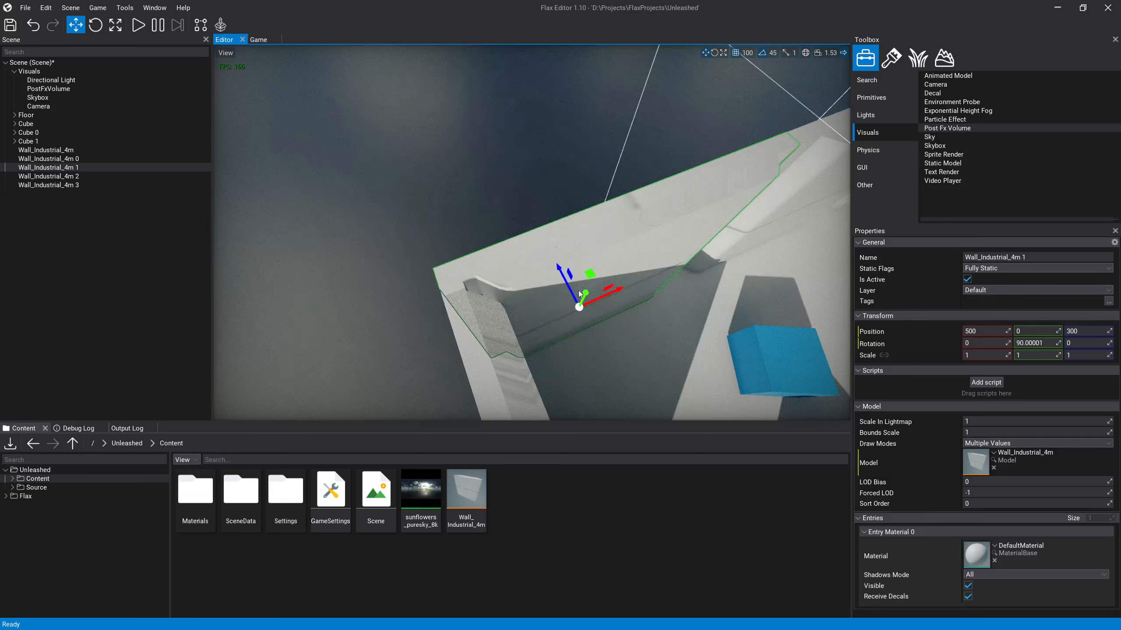
{"action": "left_click_drag", "start_coordinate": [597, 267], "coordinate": [581, 235]}
{"action": "left_click", "coordinate": [746, 52]}
{"action": "left_click", "coordinate": [750, 121]}
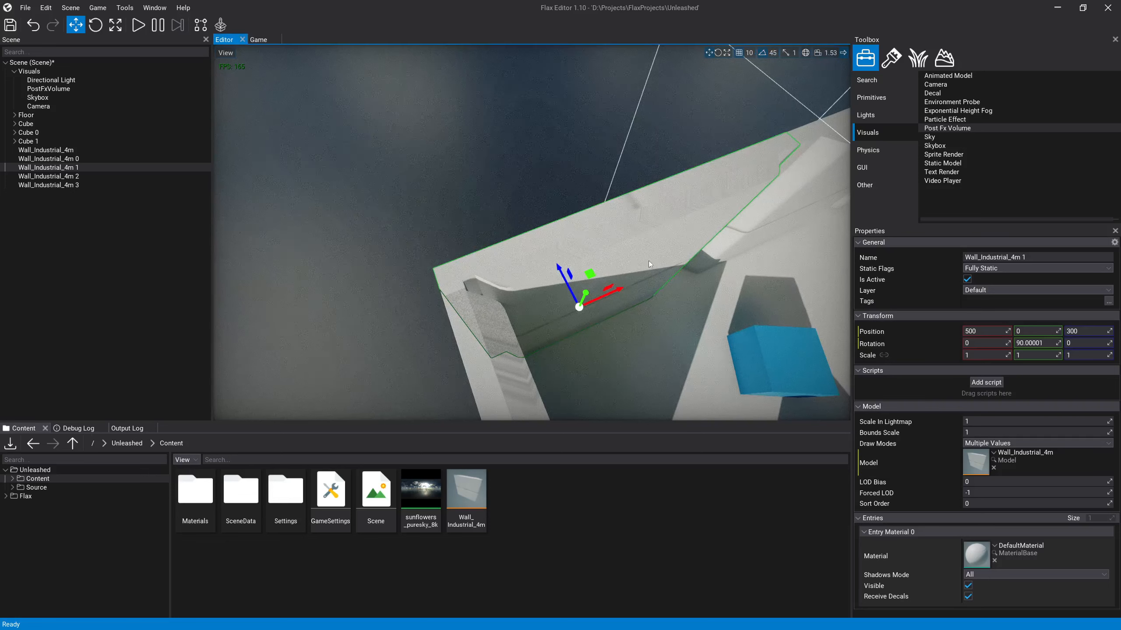
Step: Try shifting the corner side wall to Z 280
{"action": "mouse_move", "coordinate": [622, 293]}
{"action": "left_mouse_down"}
{"action": "mouse_move", "coordinate": [638, 293]}
{"action": "mouse_move", "coordinate": [611, 298]}
{"action": "left_mouse_up"}
{"action": "key", "text": "ctrl+z"}
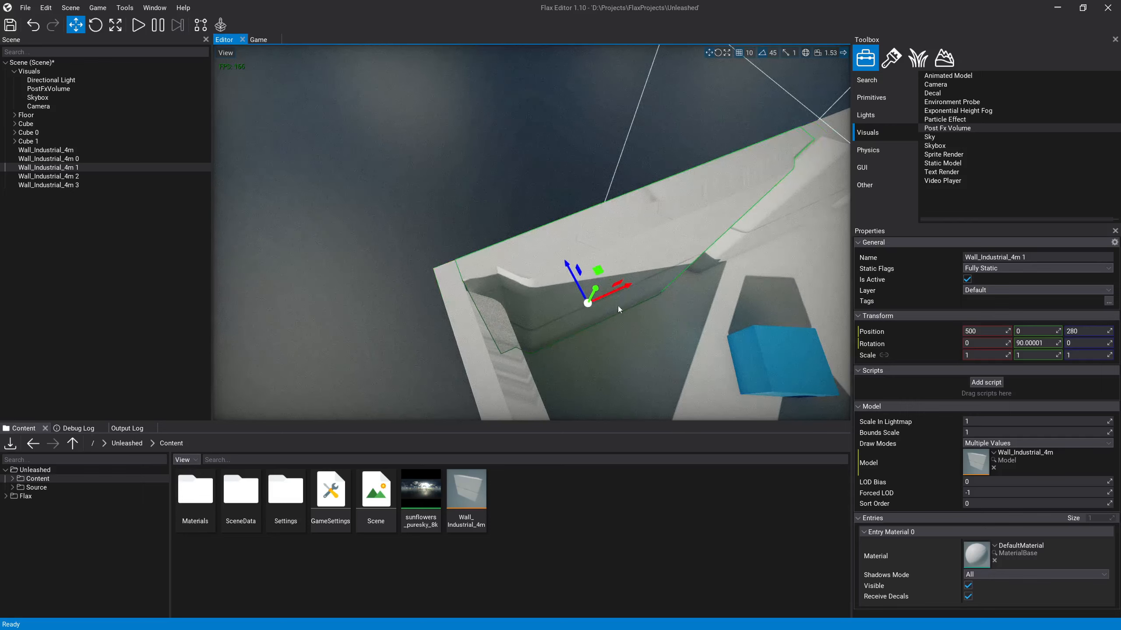
{"action": "right_click_drag", "start_coordinate": [618, 306], "coordinate": [560, 285]}
{"action": "left_click", "coordinate": [267, 277]}
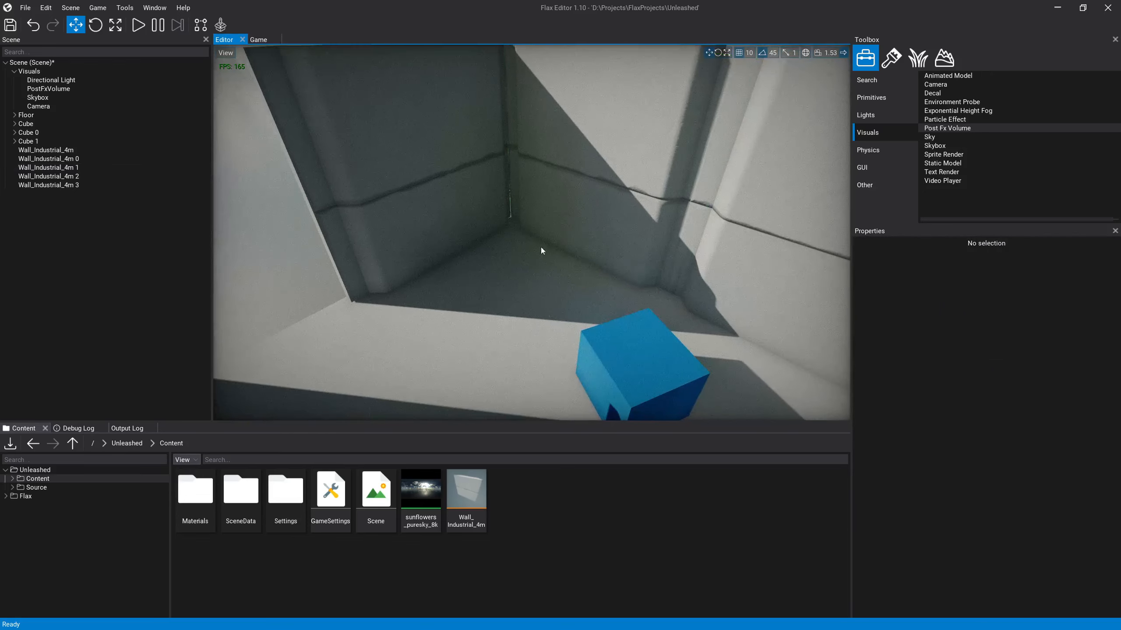
{"action": "key", "text": "ctrl+z"}
{"action": "key", "text": "ctrl+z"}
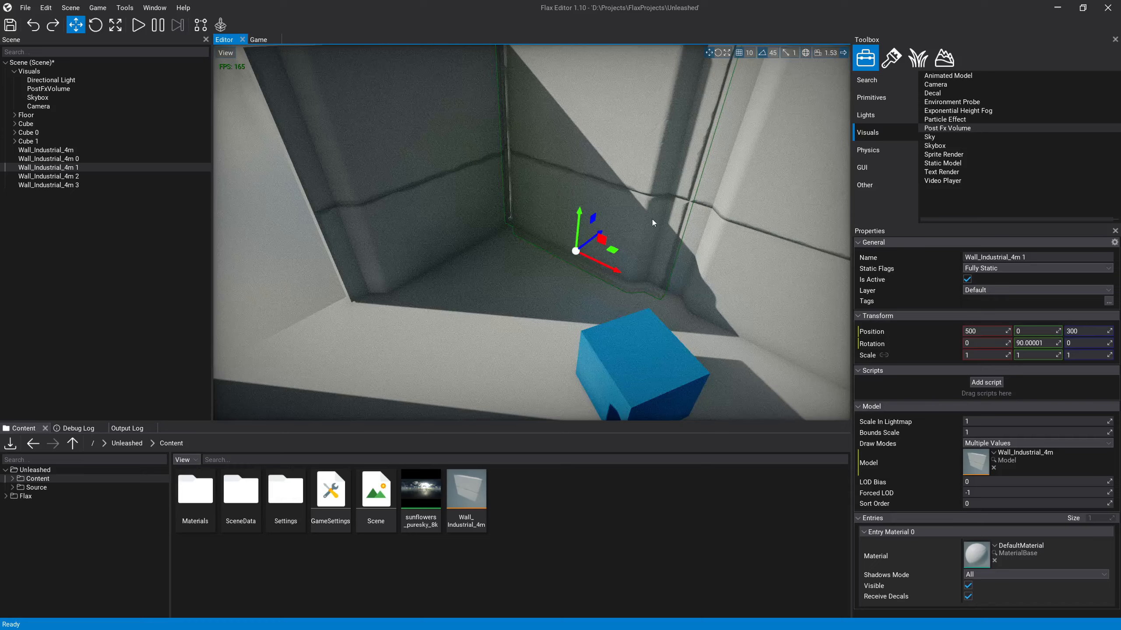
Step: Duplicate the three side walls together and move the copies to about X -490 on the opposite side of the floor
{"action": "right_click_drag", "start_coordinate": [653, 223], "coordinate": [609, 221]}
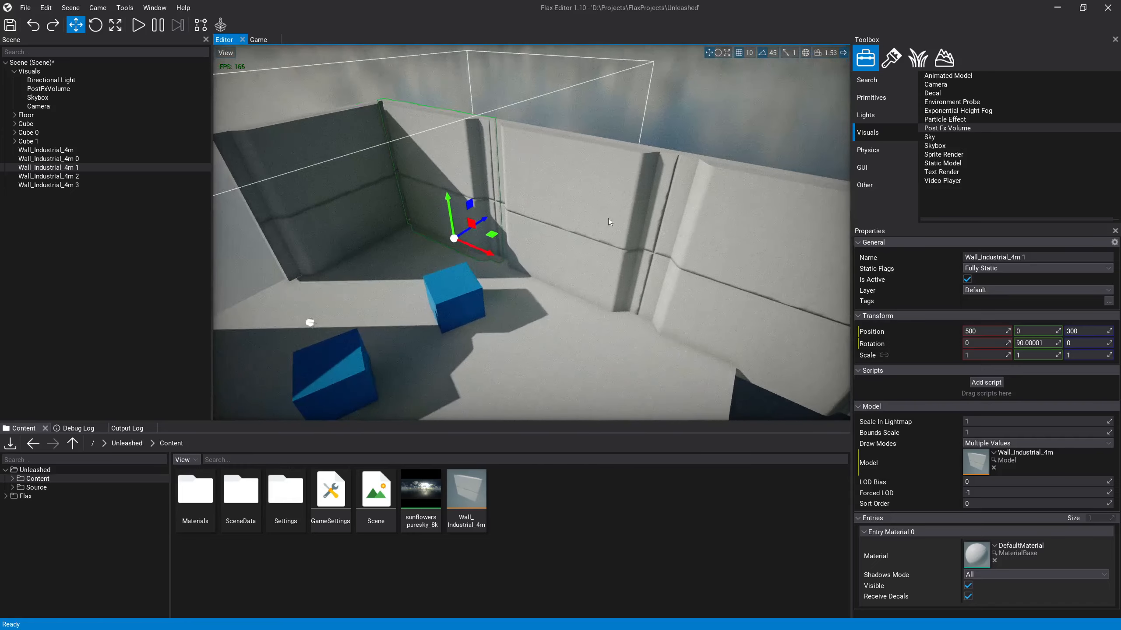
{"action": "left_click", "coordinate": [732, 247]}
{"action": "key", "text": "s"}
{"action": "right_click_drag", "start_coordinate": [732, 247], "coordinate": [632, 246]}
{"action": "left_click", "coordinate": [613, 227], "text": "ctrl"}
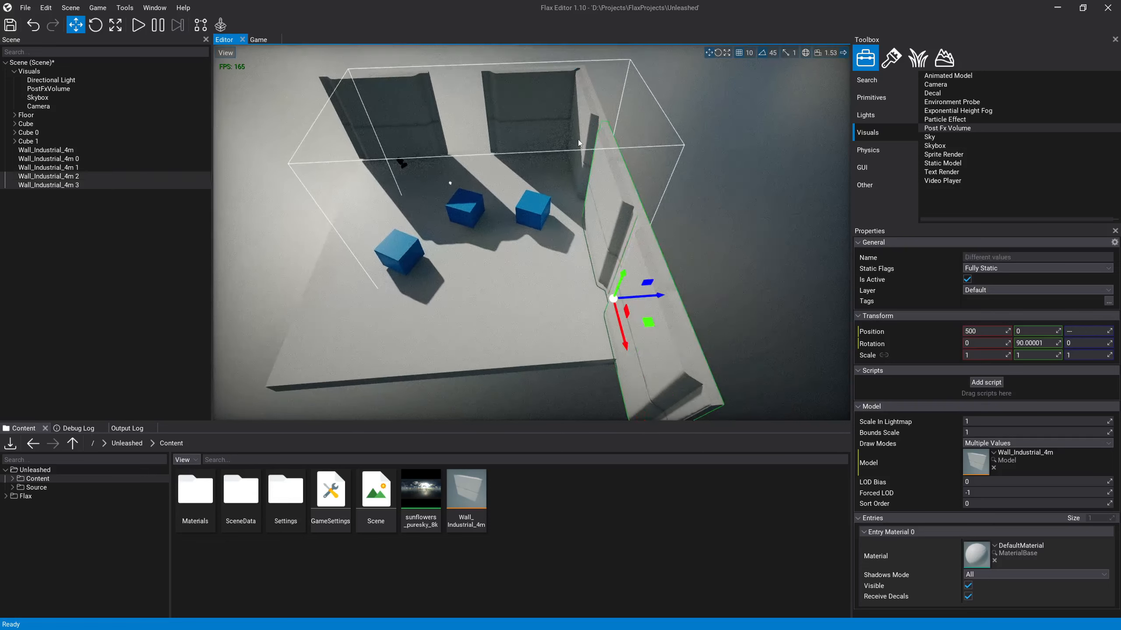
{"action": "left_click", "coordinate": [591, 150], "text": "ctrl"}
{"action": "left_click_drag", "start_coordinate": [642, 248], "coordinate": [364, 259], "text": "shift"}
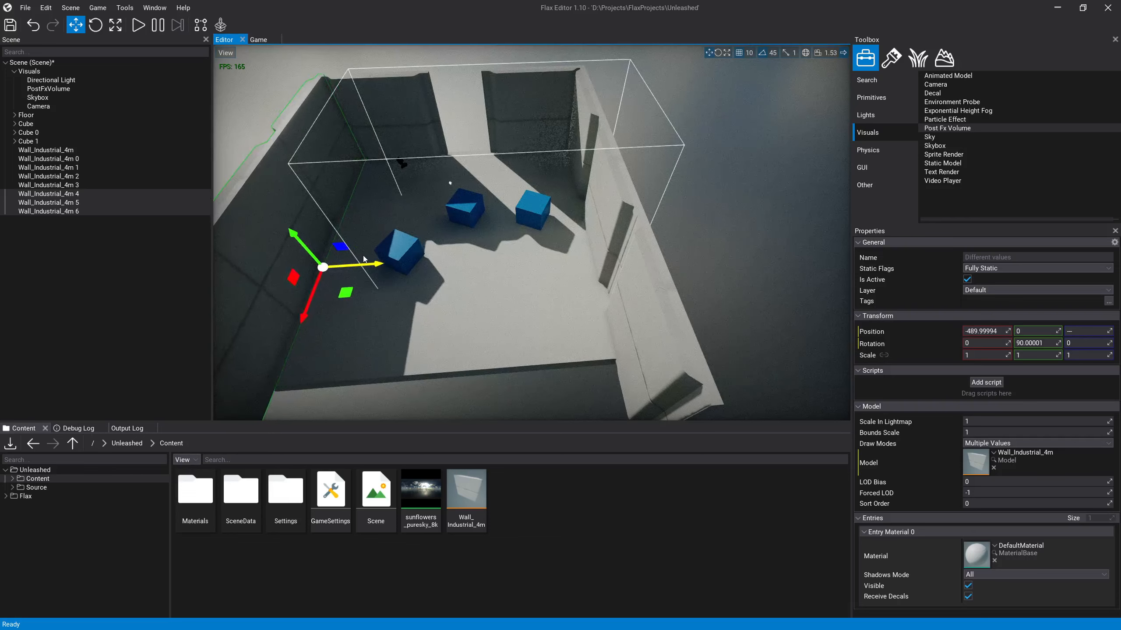
Step: Rotate each of the three duplicated side walls individually to -90° about Y so they face inward
{"action": "right_click_drag", "start_coordinate": [484, 250], "coordinate": [429, 248]}
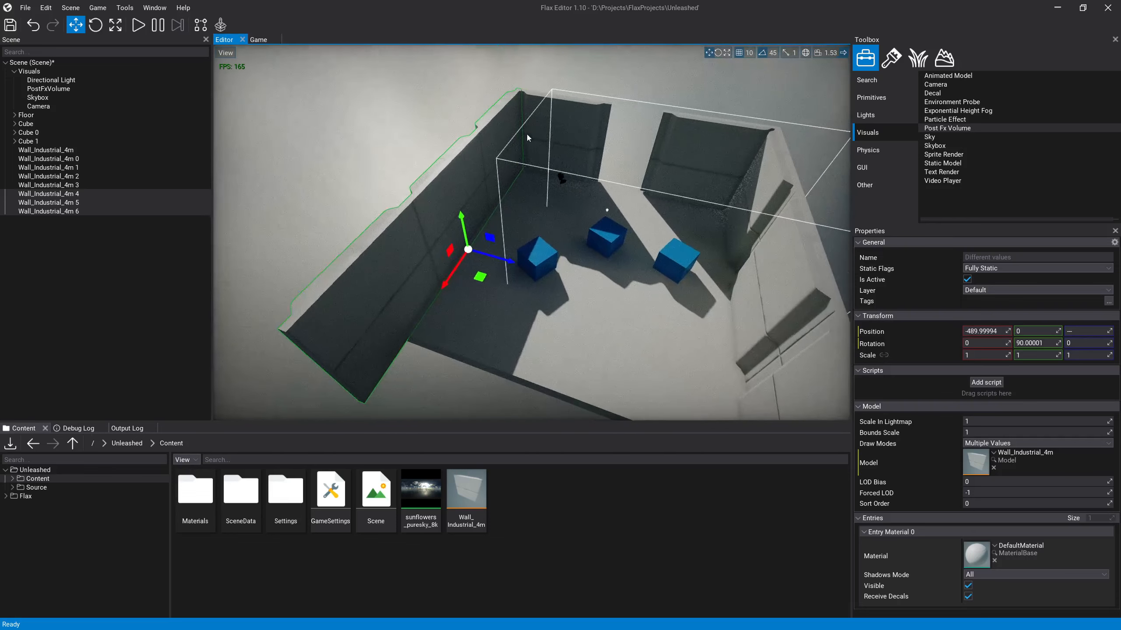
{"action": "left_click", "coordinate": [507, 169]}
{"action": "key", "text": "e"}
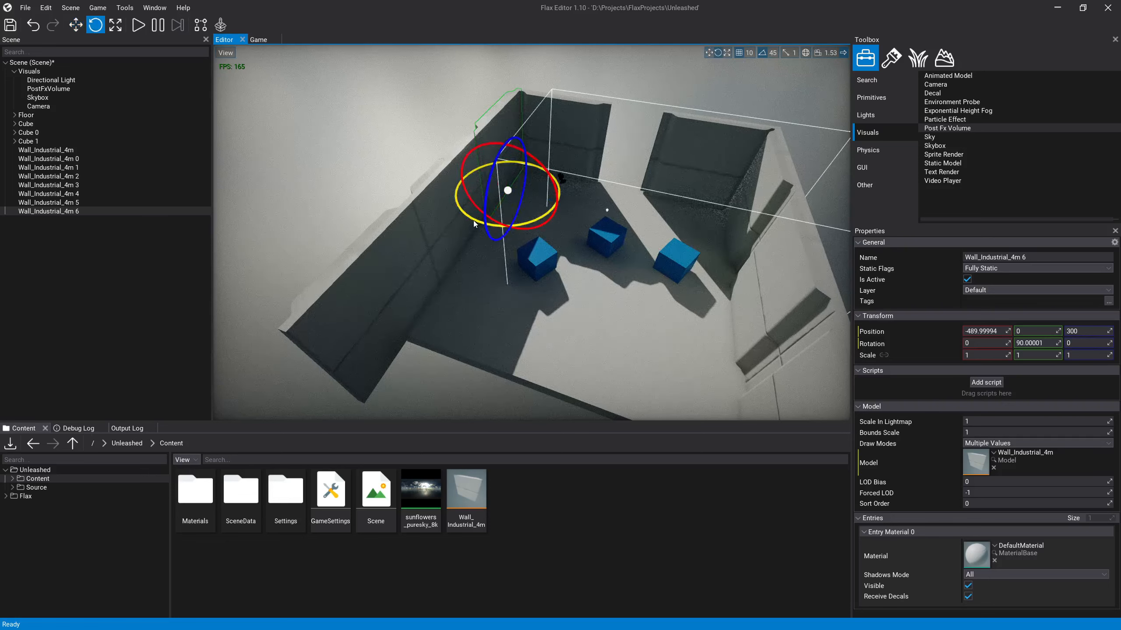
{"action": "left_click_drag", "start_coordinate": [474, 224], "coordinate": [538, 226]}
{"action": "left_click_drag", "start_coordinate": [614, 213], "coordinate": [820, 197]}
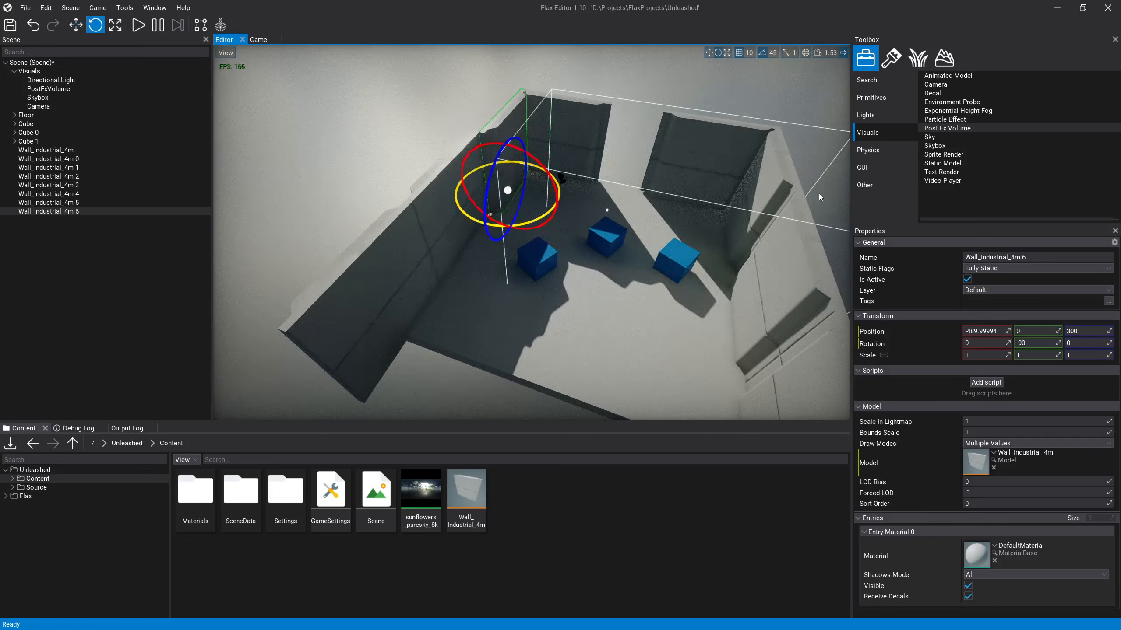
{"action": "left_click", "coordinate": [441, 223]}
{"action": "left_click_drag", "start_coordinate": [422, 283], "coordinate": [732, 261]}
{"action": "left_click", "coordinate": [377, 366]}
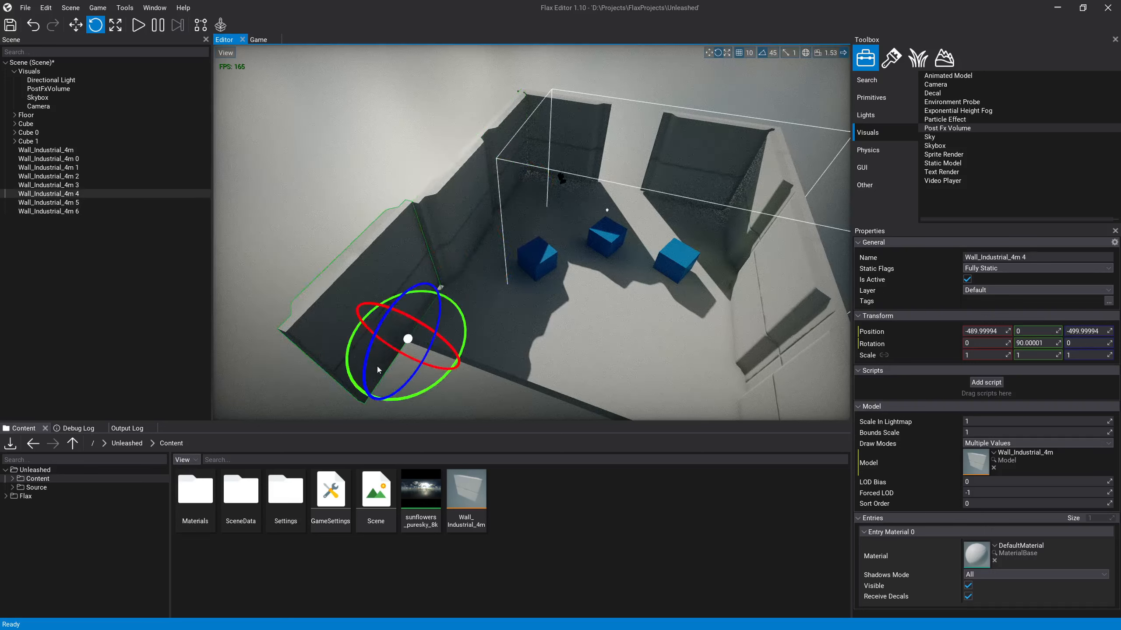
{"action": "left_click_drag", "start_coordinate": [427, 399], "coordinate": [645, 296]}
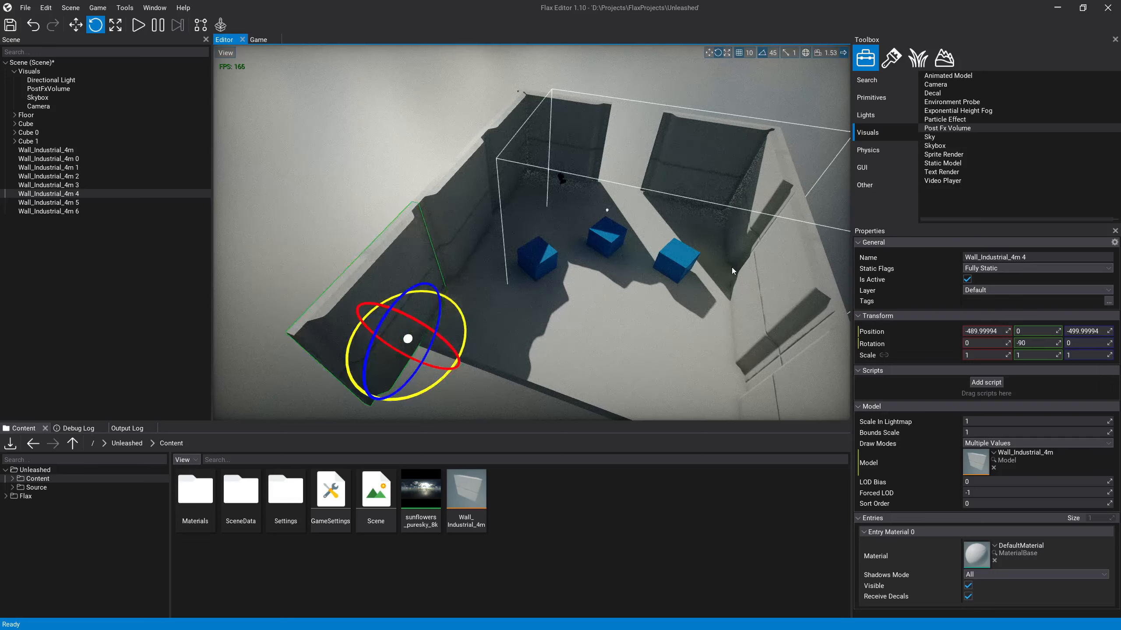
Step: Stretch the floor along Z to a scale of about 15.39 and move it to Z -80
{"action": "left_click", "coordinate": [636, 282]}
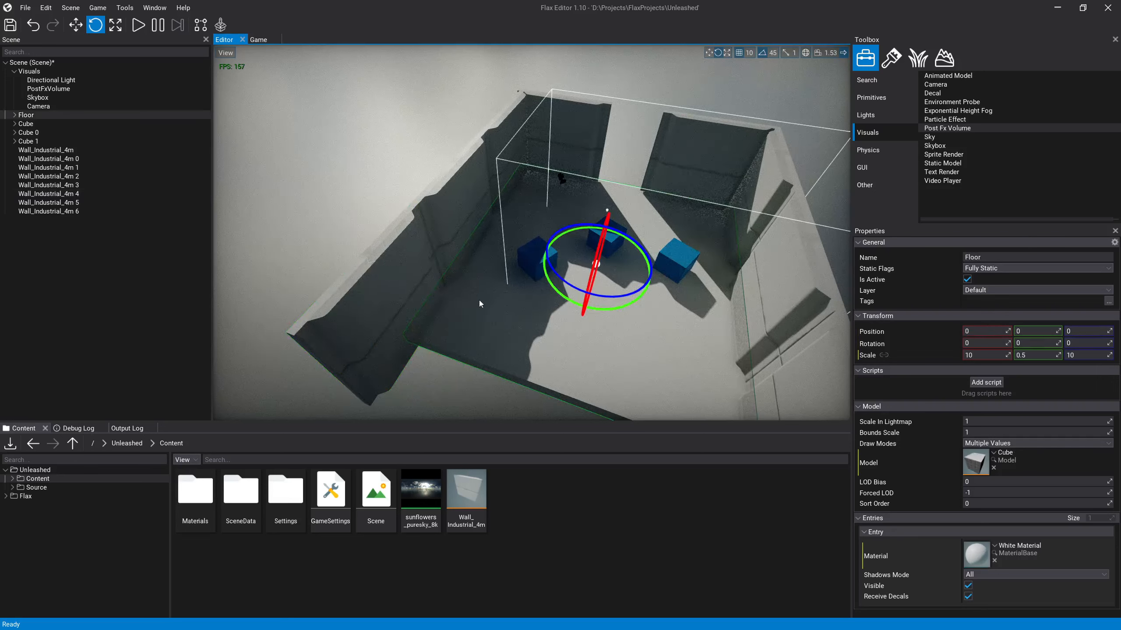
{"action": "key", "text": "3"}
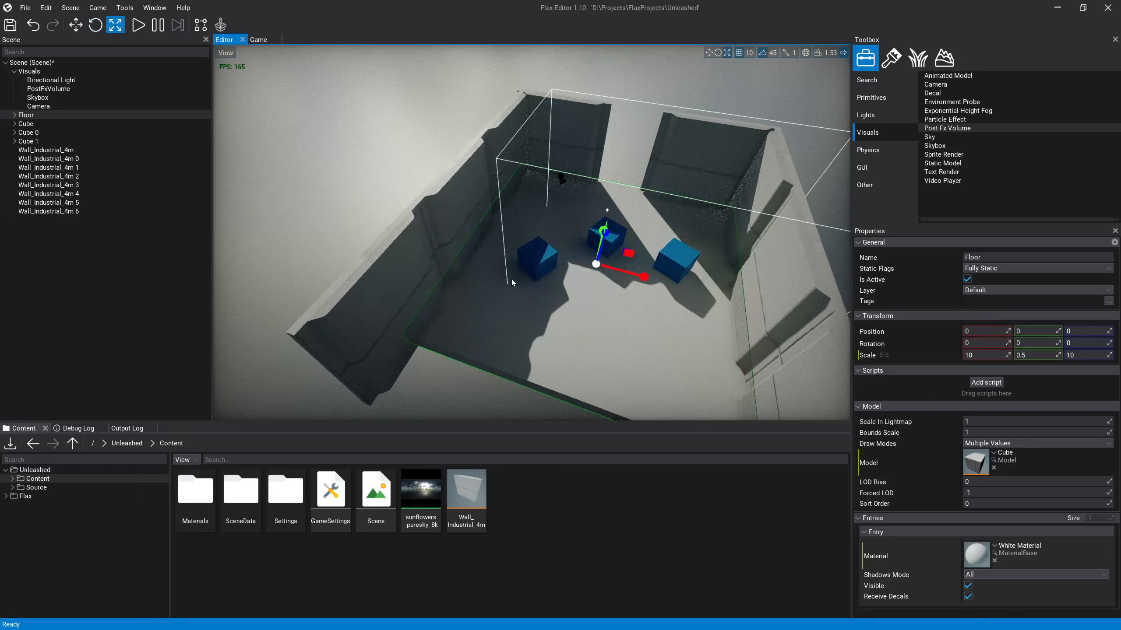
{"action": "key", "text": "a"}
{"action": "right_click_drag", "start_coordinate": [512, 282], "coordinate": [692, 294]}
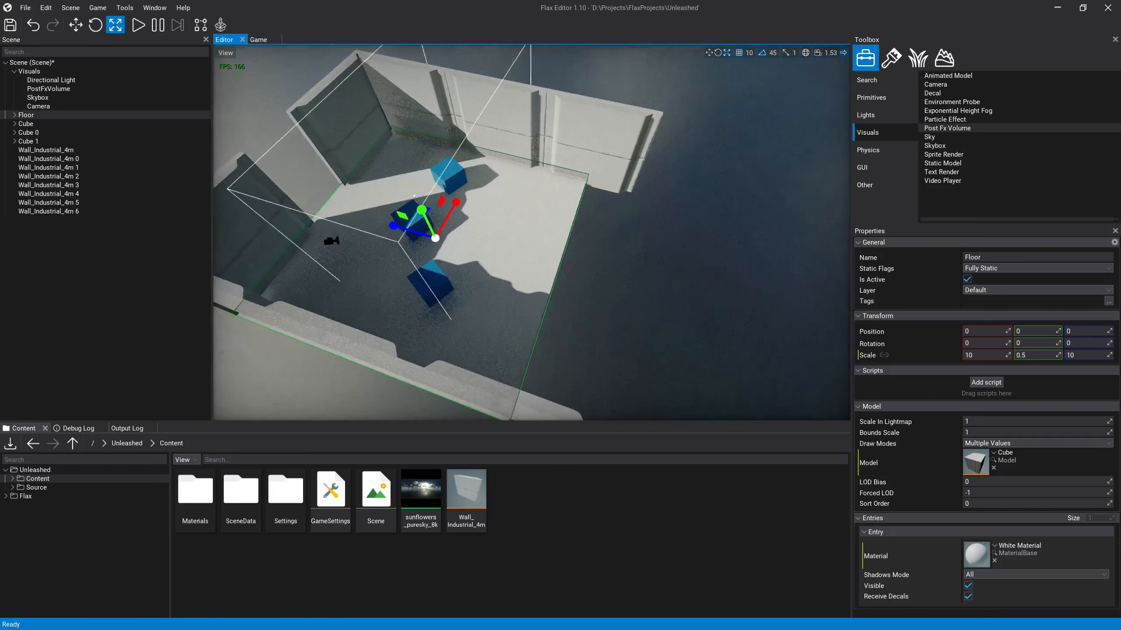
{"action": "right_click_drag", "start_coordinate": [362, 207], "coordinate": [365, 207]}
{"action": "left_click_drag", "start_coordinate": [400, 226], "coordinate": [291, 201]}
{"action": "key", "text": "1"}
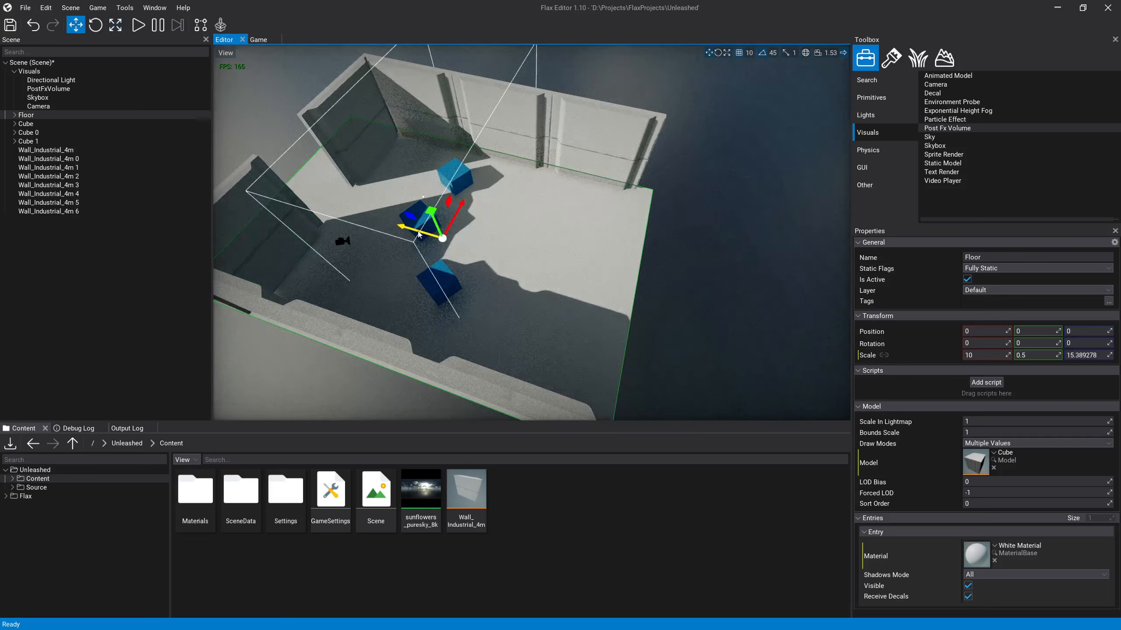
{"action": "left_click_drag", "start_coordinate": [413, 226], "coordinate": [430, 230]}
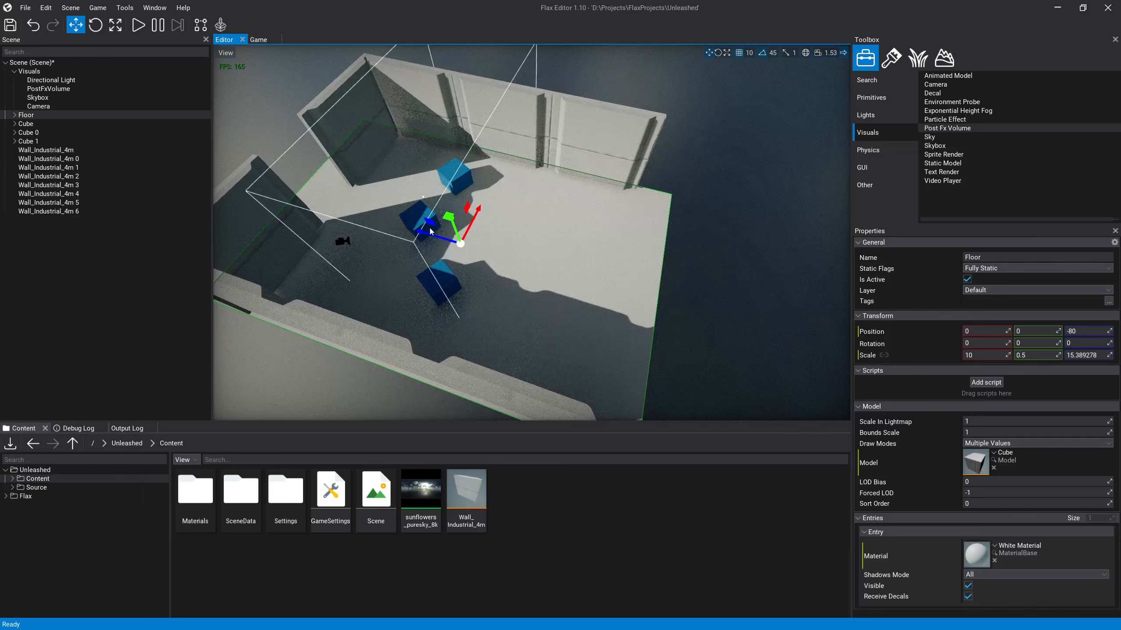
Step: Inspect the lighting, shadows and wall joints inside the walled room from several angles
{"action": "key", "text": "w"}
{"action": "right_click_drag", "start_coordinate": [505, 258], "coordinate": [455, 233]}
{"action": "left_click", "coordinate": [563, 127]}
{"action": "key", "text": "w"}
{"action": "key", "text": "a"}
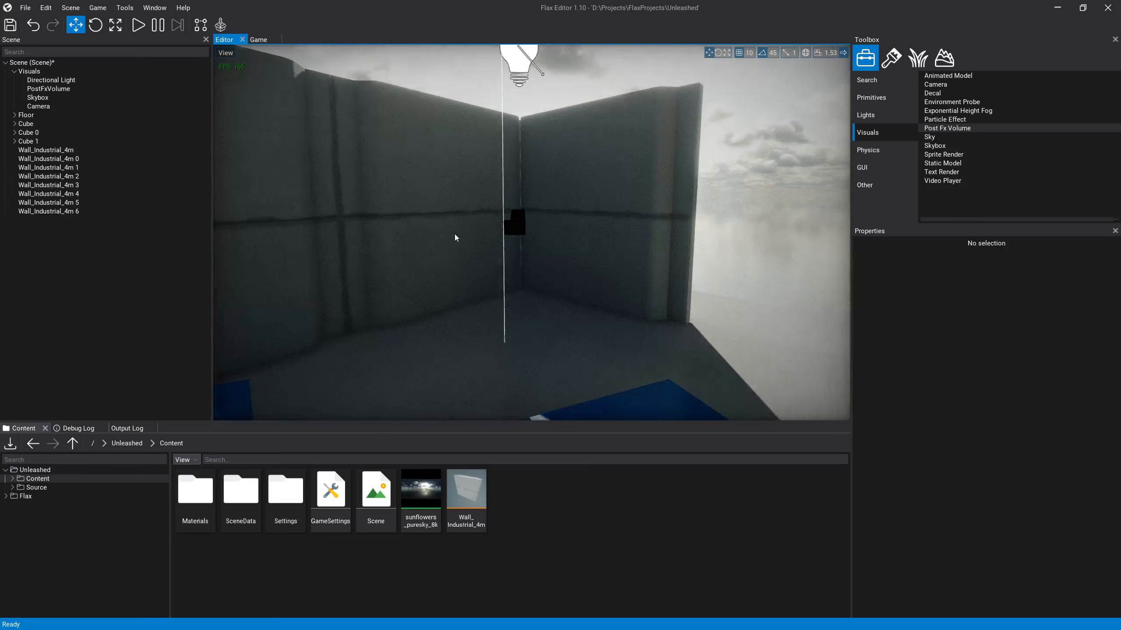
{"action": "left_click", "coordinate": [444, 237]}
{"action": "left_click", "coordinate": [273, 263]}
{"action": "right_click_drag", "start_coordinate": [273, 263], "coordinate": [221, 271]}
{"action": "key", "text": "d"}
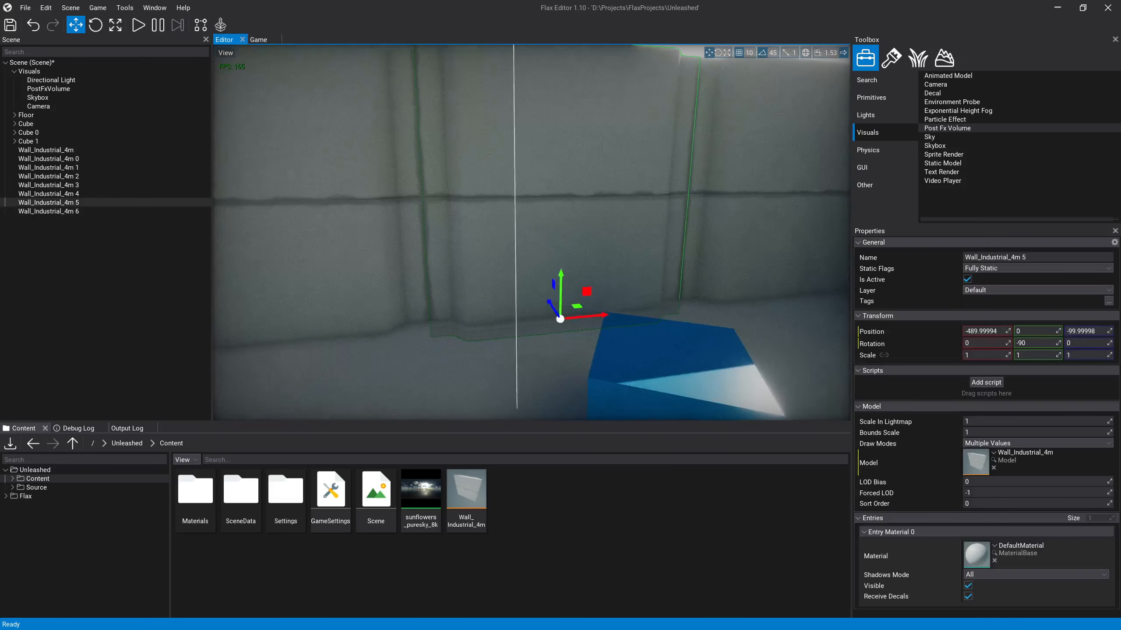
{"action": "left_click", "coordinate": [383, 331]}
{"action": "key", "text": "a"}
{"action": "right_click_drag", "start_coordinate": [469, 311], "coordinate": [406, 265]}
{"action": "right_click_drag", "start_coordinate": [278, 229], "coordinate": [312, 256]}
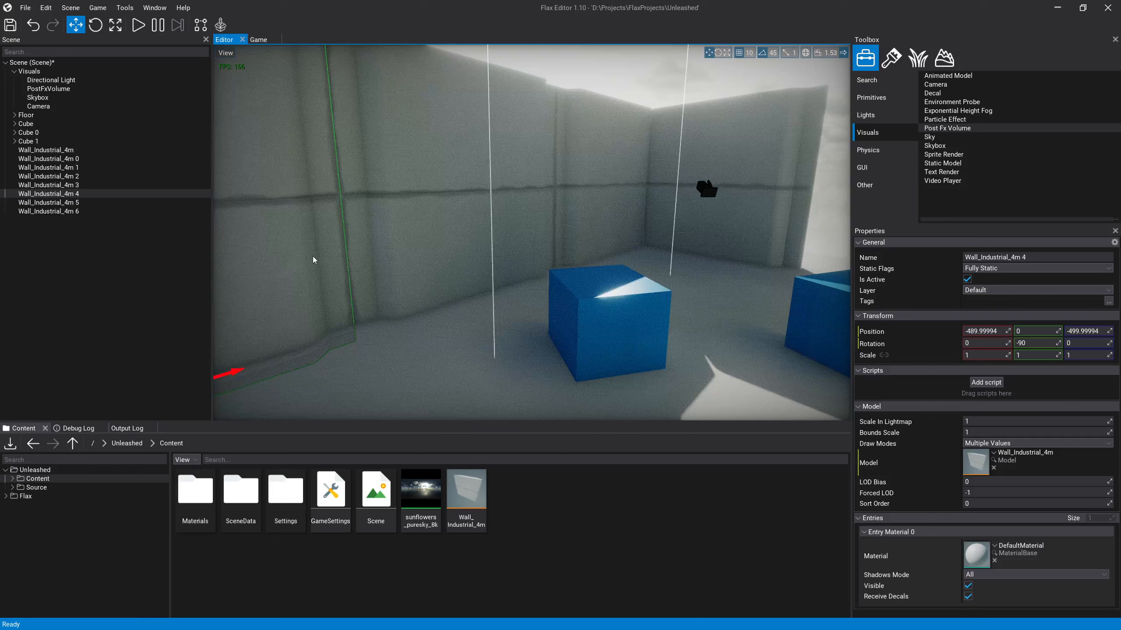
{"action": "right_click_drag", "start_coordinate": [394, 259], "coordinate": [527, 244]}
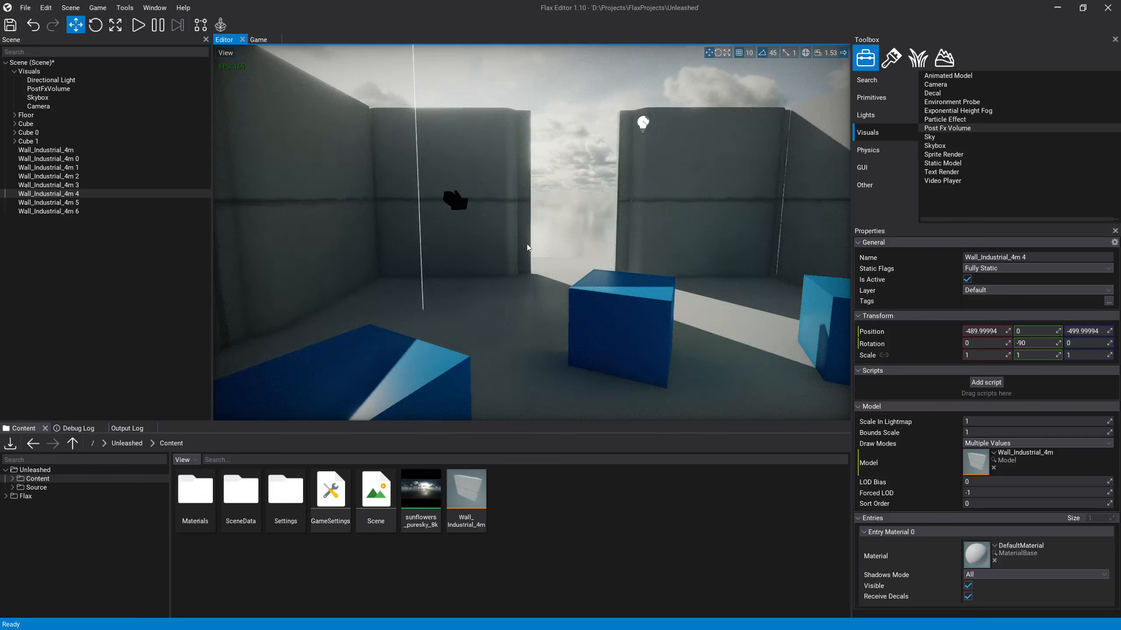
{"action": "mouse_move", "coordinate": [527, 244]}
{"action": "right_mouse_down"}
{"action": "mouse_move", "coordinate": [584, 260]}
{"action": "mouse_move", "coordinate": [631, 254]}
{"action": "mouse_move", "coordinate": [536, 233]}
{"action": "right_mouse_up"}
{"action": "key", "text": "w"}
{"action": "key", "text": "a"}
{"action": "key", "text": "s"}
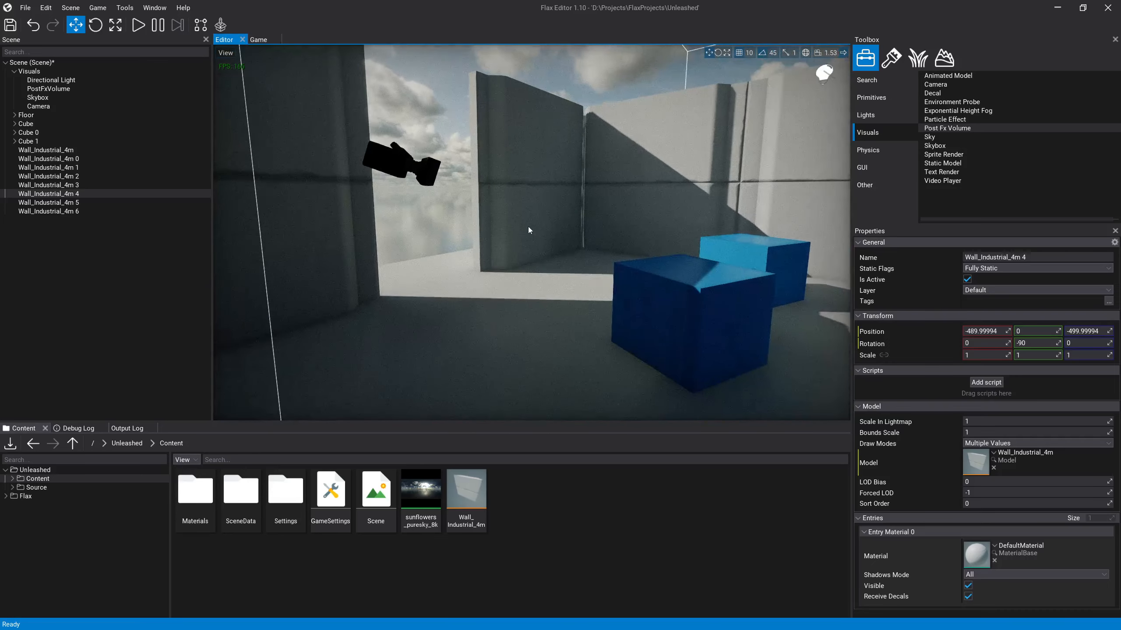
Step: Try removing the end wall near the camera to compare the room's lighting, and restore it
{"action": "left_click", "coordinate": [529, 227]}
{"action": "key", "text": "Delete"}
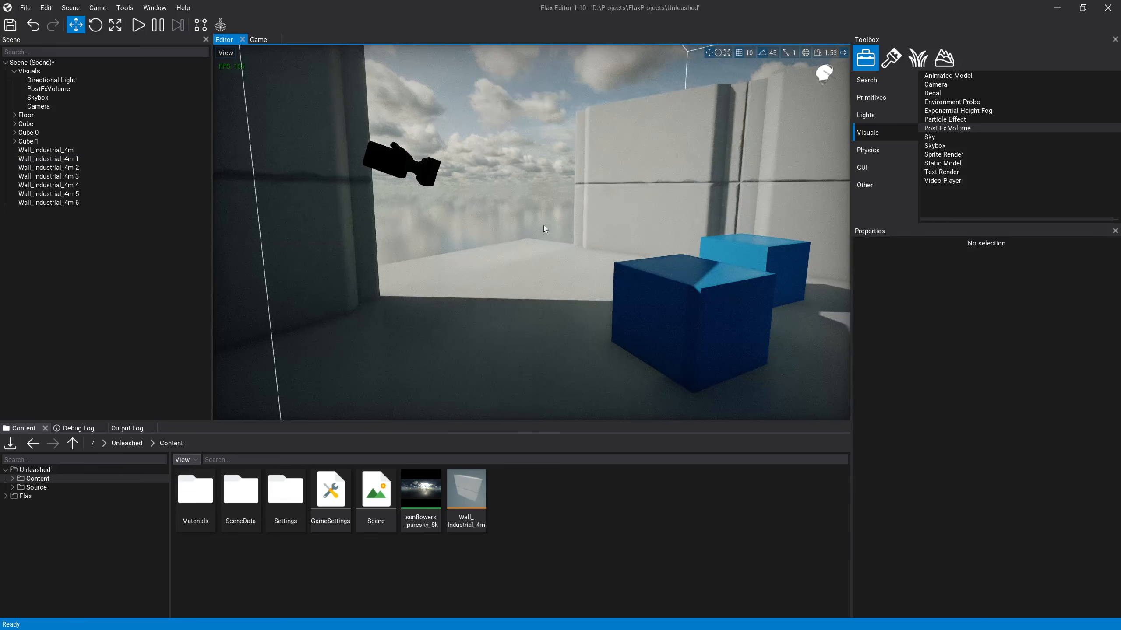
{"action": "key", "text": "ctrl+z"}
{"action": "left_click", "coordinate": [450, 183]}
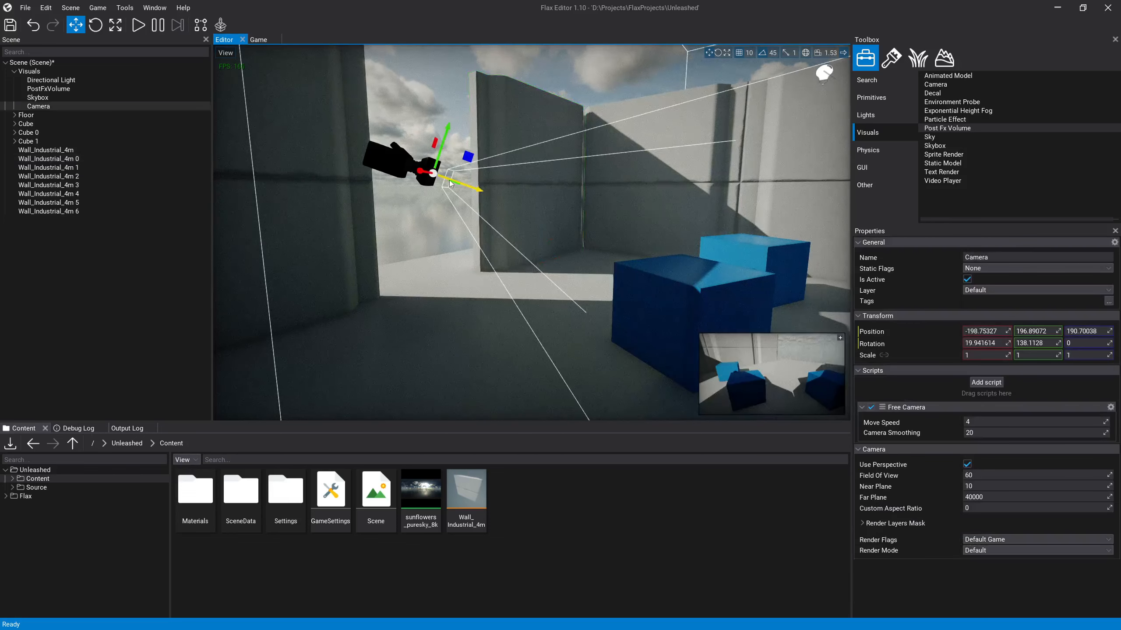
{"action": "left_click", "coordinate": [466, 140]}
Step: Try lowering the directional light's shadow Depth Bias to about 0.0013
{"action": "right_click_drag", "start_coordinate": [527, 226], "coordinate": [482, 214]}
{"action": "key", "text": "s"}
{"action": "key", "text": "w"}
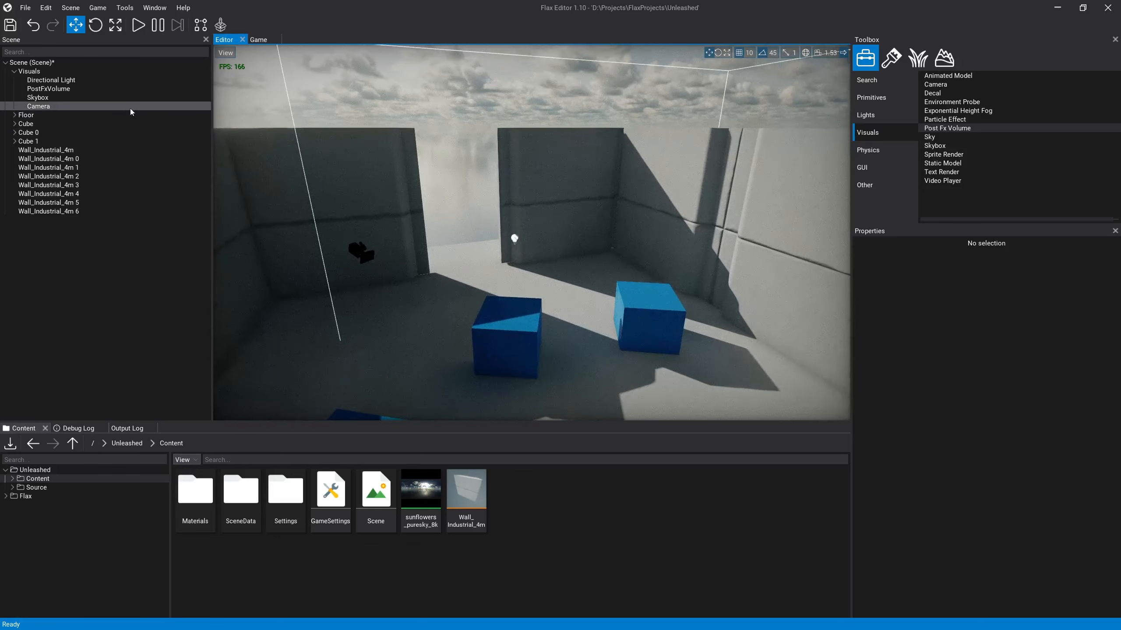
{"action": "left_click", "coordinate": [108, 82]}
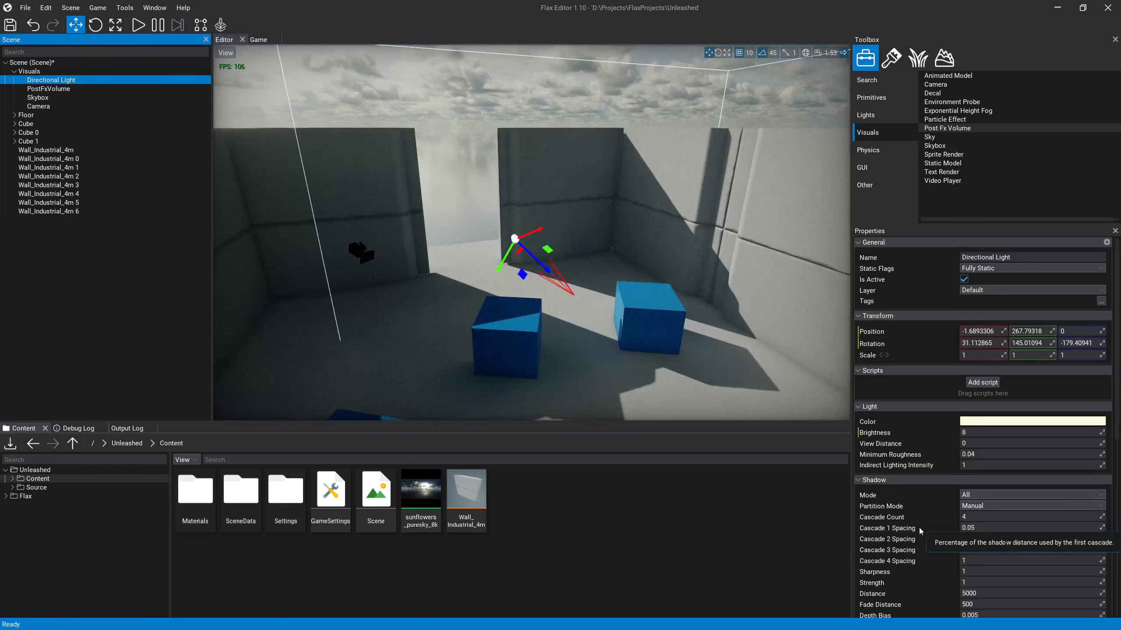
{"action": "scroll", "coordinate": [957, 488], "scroll_direction": "down", "scroll_amount": 2}
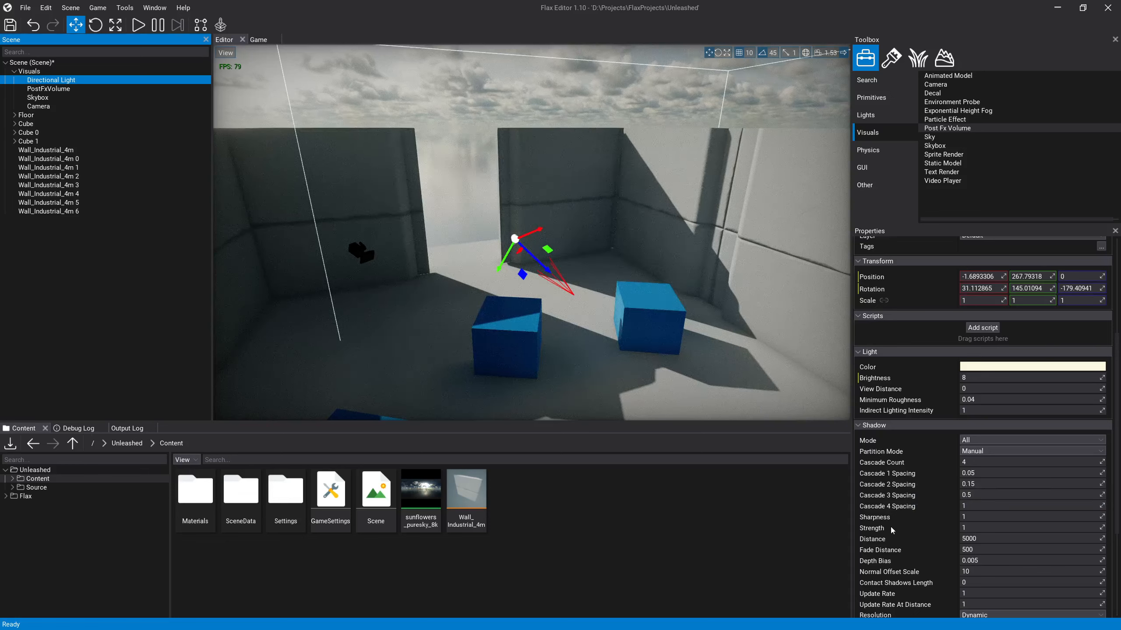
{"action": "scroll", "coordinate": [907, 534], "scroll_direction": "down", "scroll_amount": 2}
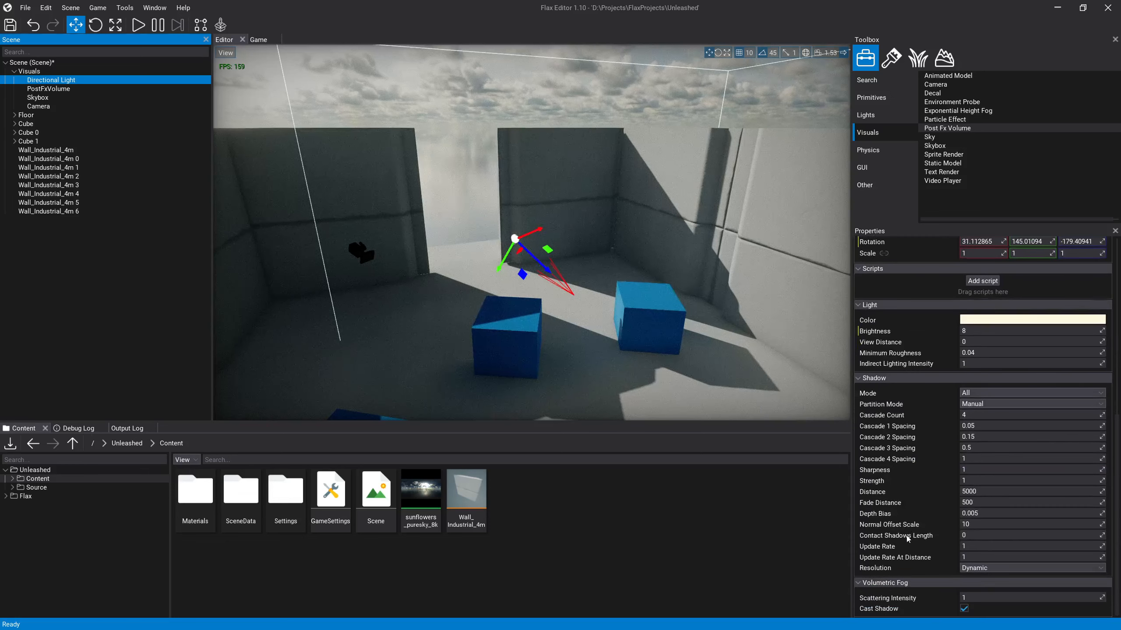
{"action": "left_click", "coordinate": [991, 515]}
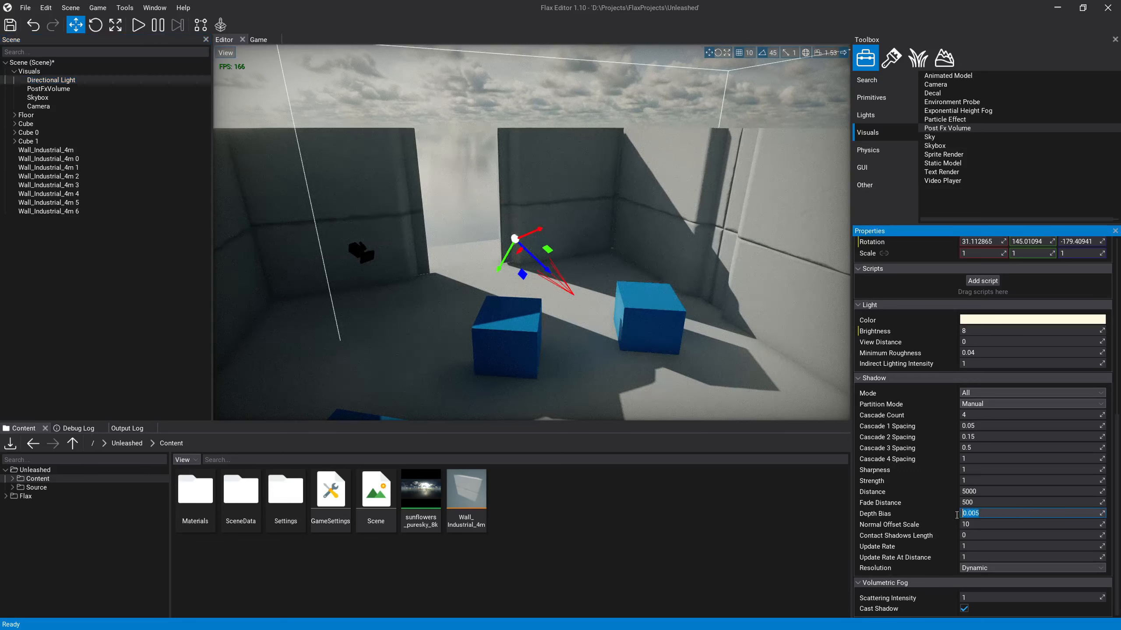
{"action": "type", "text": "0"}
{"action": "key", "text": "Return"}
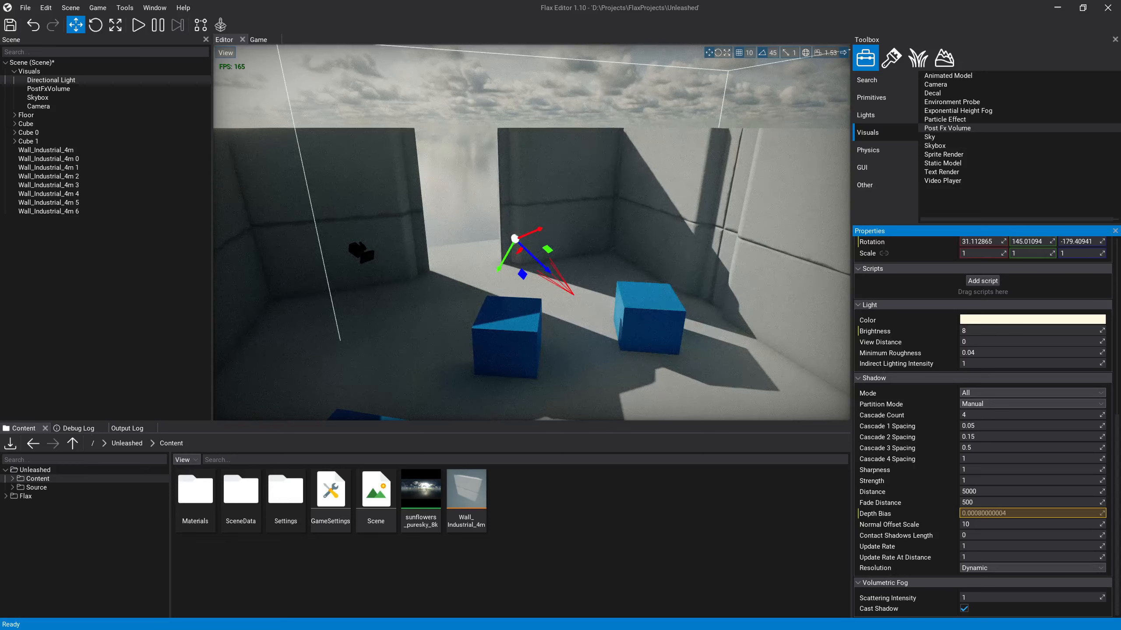
{"action": "mouse_move", "coordinate": [1101, 513]}
{"action": "left_mouse_down"}
{"action": "mouse_move", "coordinate": [1111, 513]}
{"action": "mouse_move", "coordinate": [1079, 515]}
{"action": "mouse_move", "coordinate": [1107, 525]}
{"action": "left_mouse_up"}
{"action": "key", "text": "ctrl+z"}
{"action": "key", "text": "ctrl+z"}
{"action": "key", "text": "ctrl+z"}
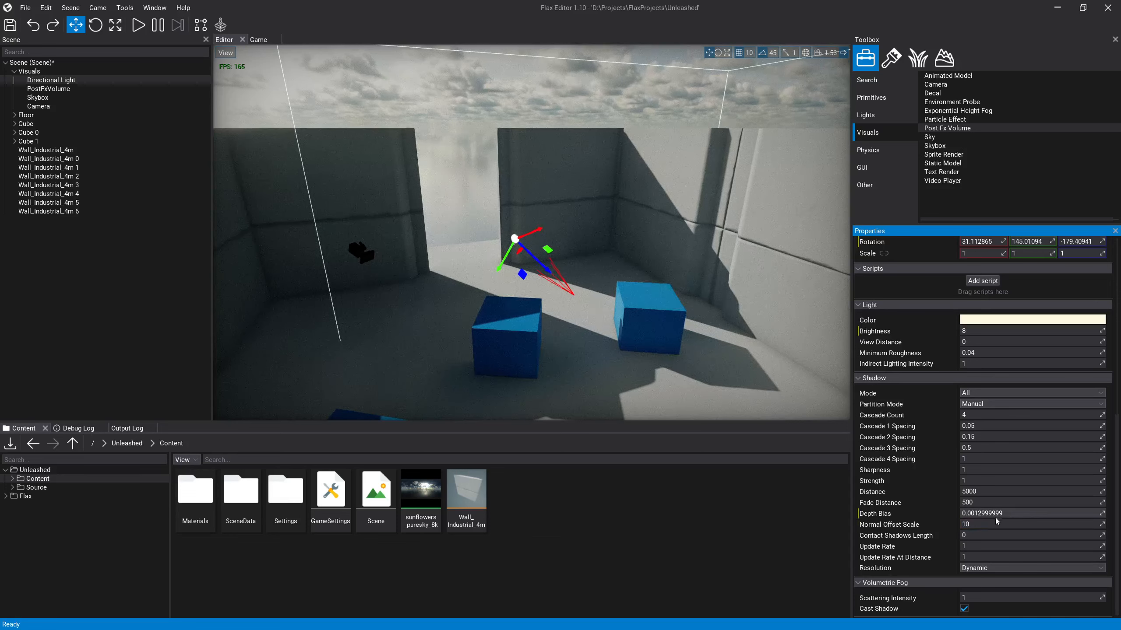
Step: Try further Depth Bias and Cascade Count adjustments on the directional light against the wall corner, and revert them
{"action": "right_click_drag", "start_coordinate": [627, 282], "coordinate": [651, 282]}
{"action": "key", "text": "w"}
{"action": "key", "text": "w"}
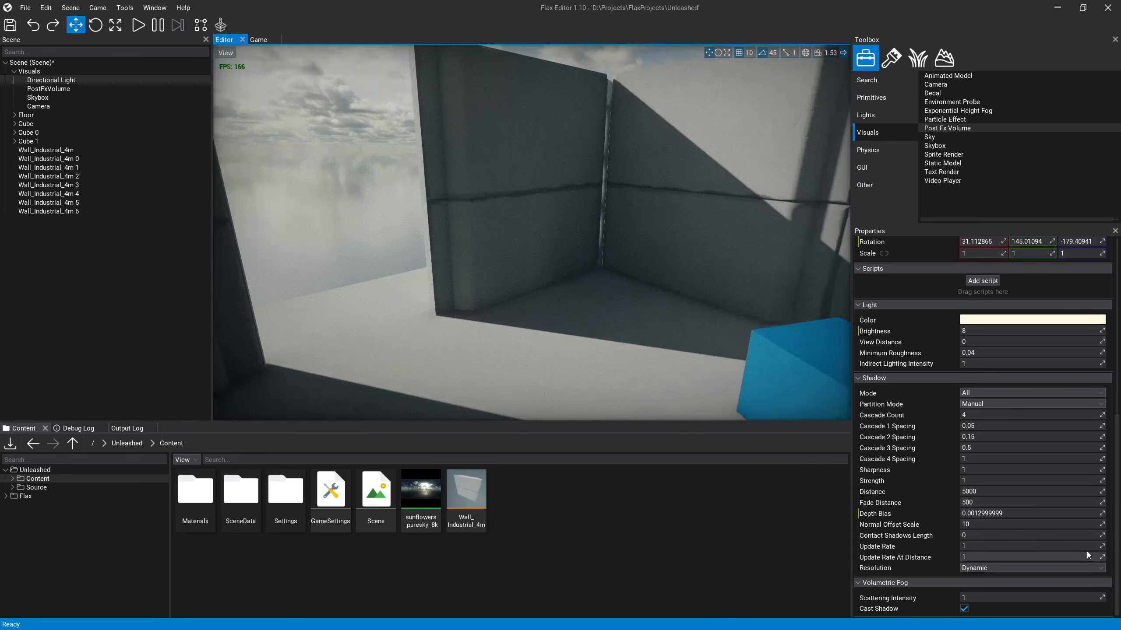
{"action": "mouse_move", "coordinate": [1102, 513]}
{"action": "left_mouse_down"}
{"action": "mouse_move", "coordinate": [1041, 511]}
{"action": "mouse_move", "coordinate": [1102, 503]}
{"action": "left_mouse_up"}
{"action": "key", "text": "ctrl+z"}
{"action": "mouse_move", "coordinate": [1102, 415]}
{"action": "left_mouse_down"}
{"action": "mouse_move", "coordinate": [1082, 418]}
{"action": "mouse_move", "coordinate": [1100, 420]}
{"action": "left_mouse_up"}
{"action": "key", "text": "Escape"}
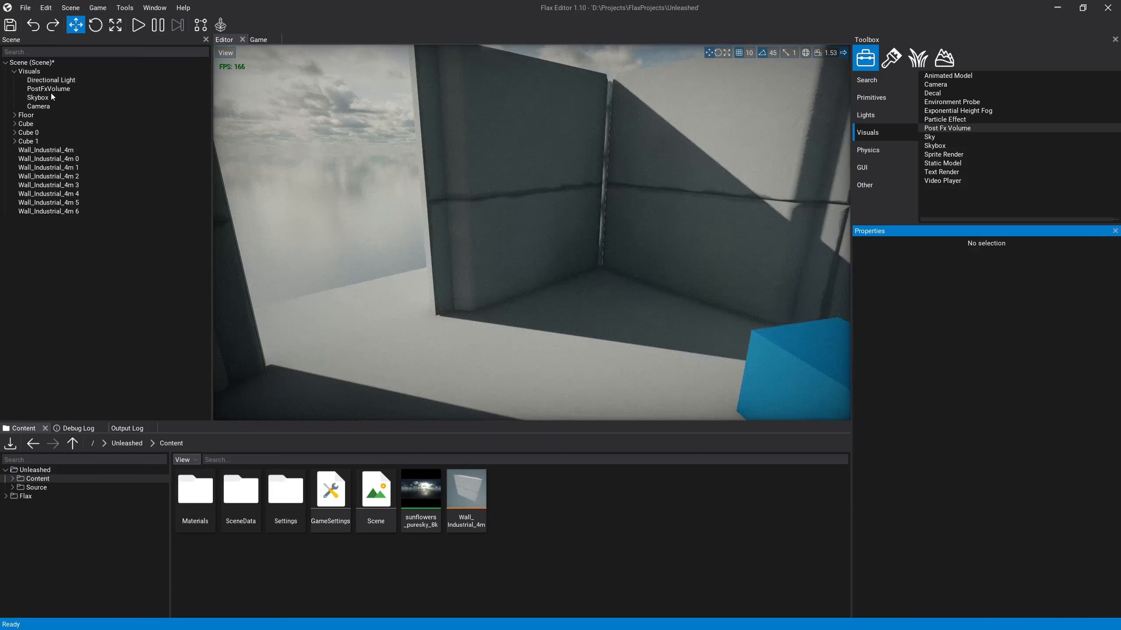
Step: Set the directional light's shadow Cascade 1 Spacing to 0.075
{"action": "left_click", "coordinate": [49, 80]}
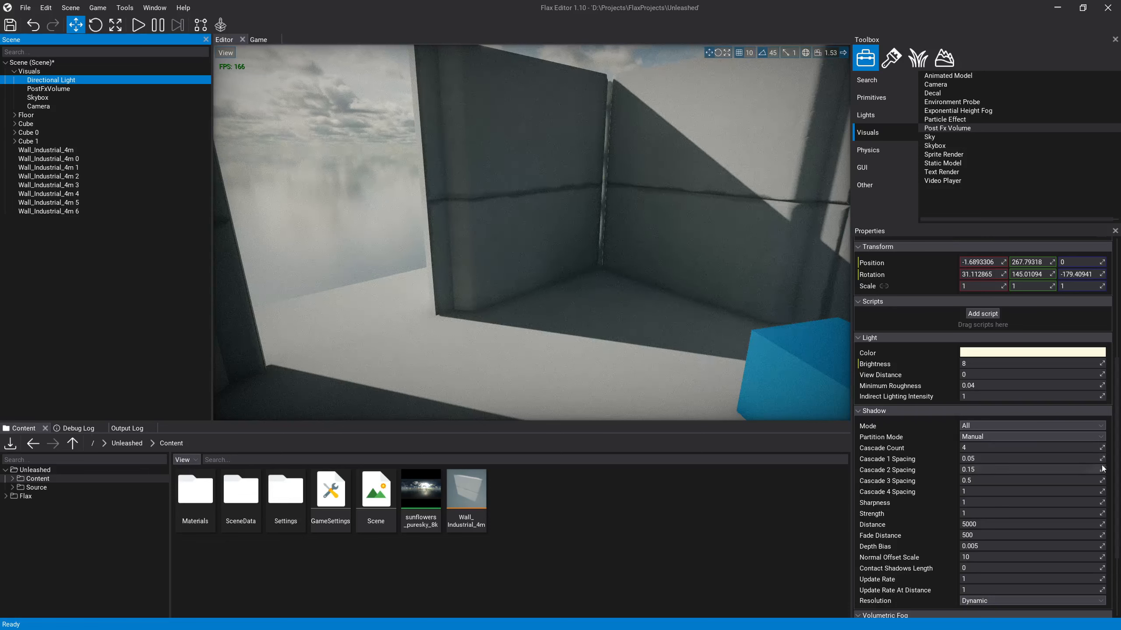
{"action": "left_click_drag", "start_coordinate": [1102, 459], "coordinate": [1111, 459]}
{"action": "key", "text": "ctrl+z"}
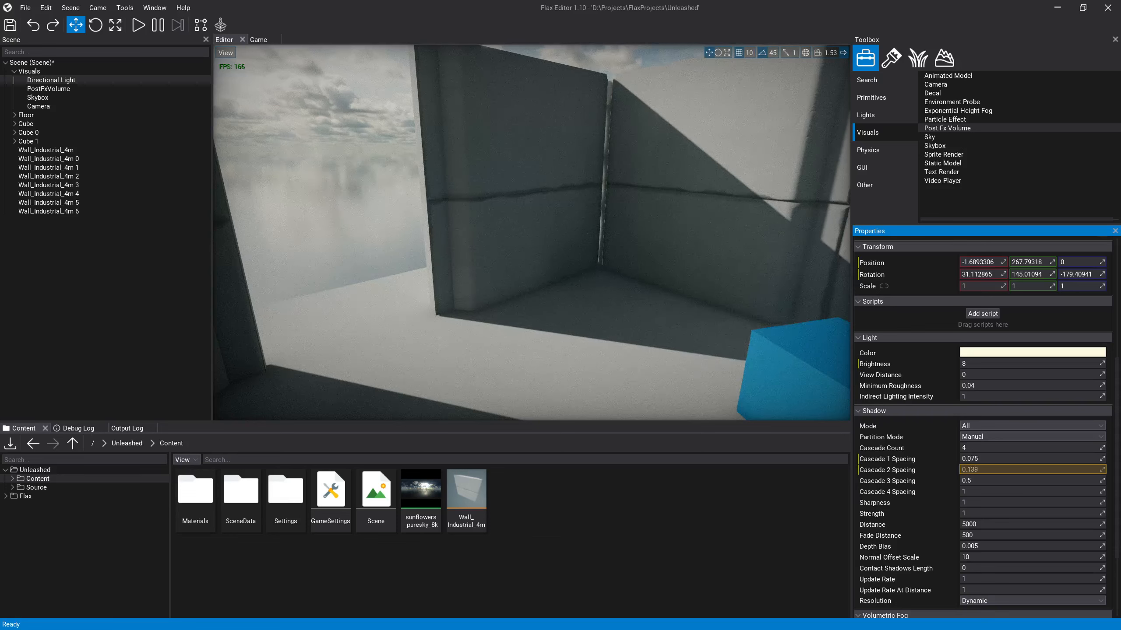
{"action": "left_click", "coordinate": [1102, 480]}
Step: Examine the shadows and light leaks along the wall joints and around the cubes from several angles
{"action": "right_click_drag", "start_coordinate": [715, 320], "coordinate": [565, 259]}
{"action": "key", "text": "s"}
{"action": "key", "text": "d"}
{"action": "key", "text": "w"}
{"action": "key", "text": "a"}
{"action": "key", "text": "s"}
{"action": "key", "text": "w"}
{"action": "key", "text": "a"}
{"action": "key", "text": "s"}
{"action": "key", "text": "s"}
Step: Build the SDF for all meshes in the scene and check the lighting on the end wall
{"action": "left_click", "coordinate": [124, 8]}
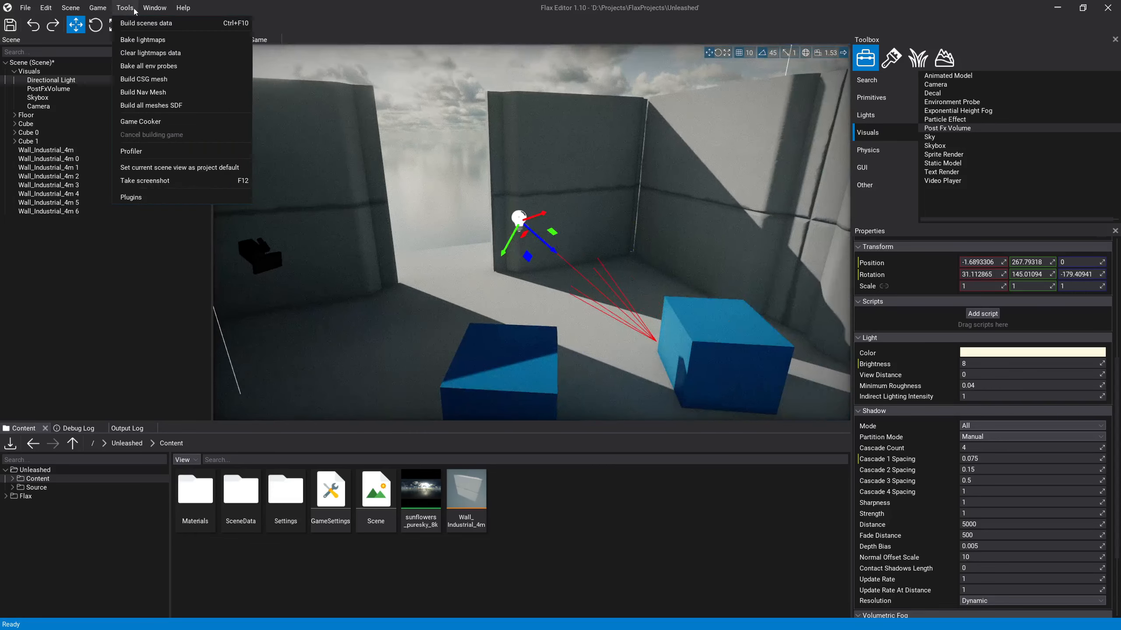
{"action": "left_click", "coordinate": [180, 105]}
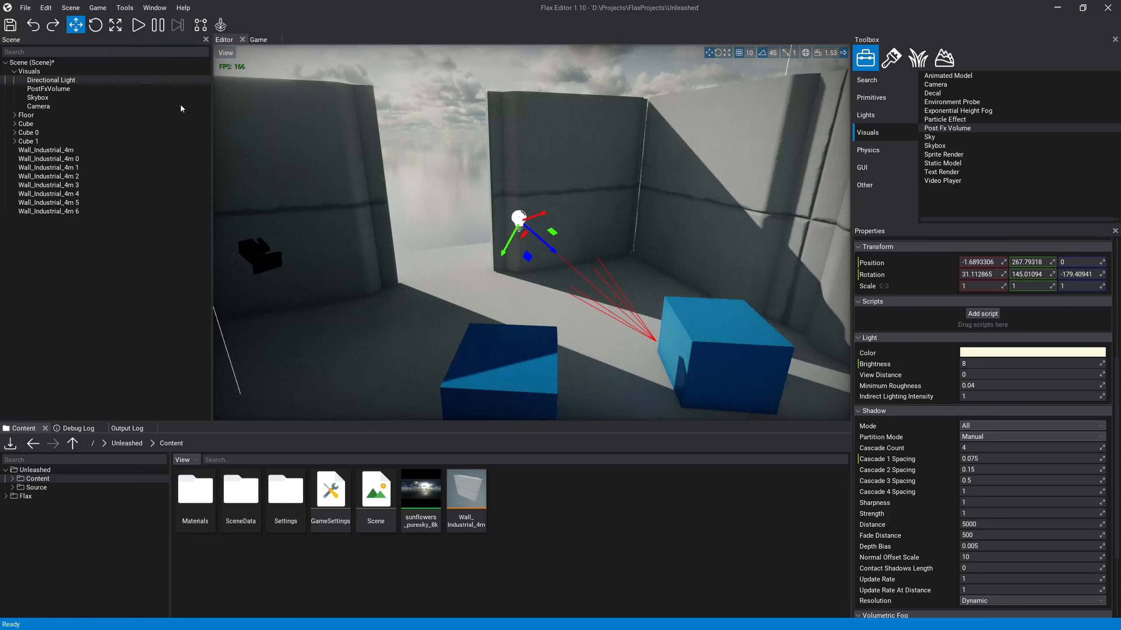
{"action": "left_click", "coordinate": [134, 8]}
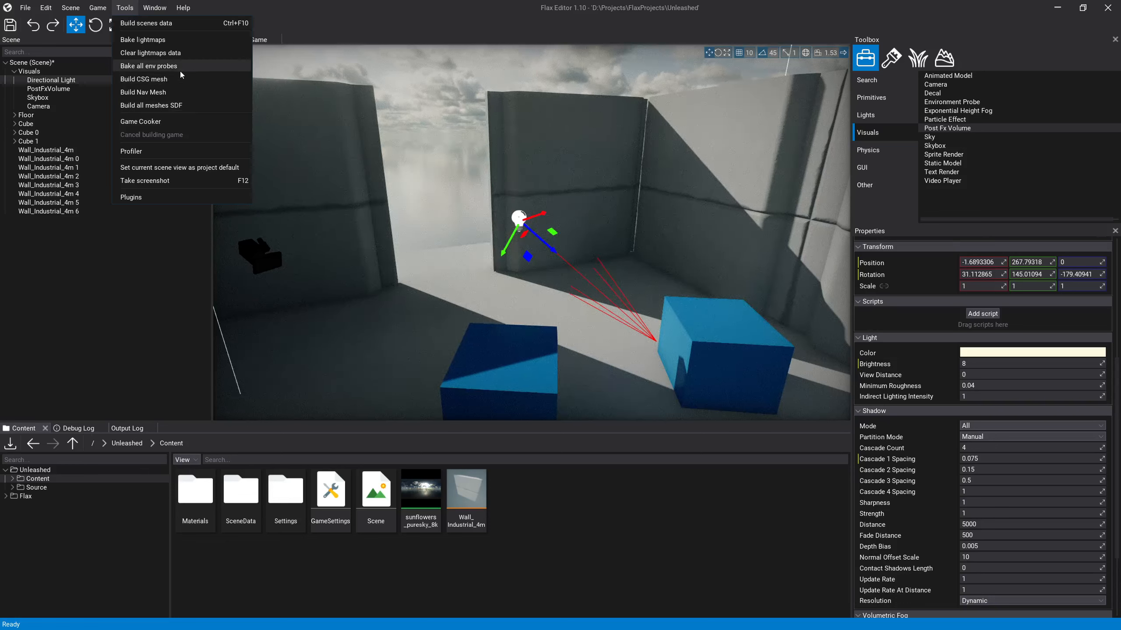
{"action": "left_click", "coordinate": [459, 176]}
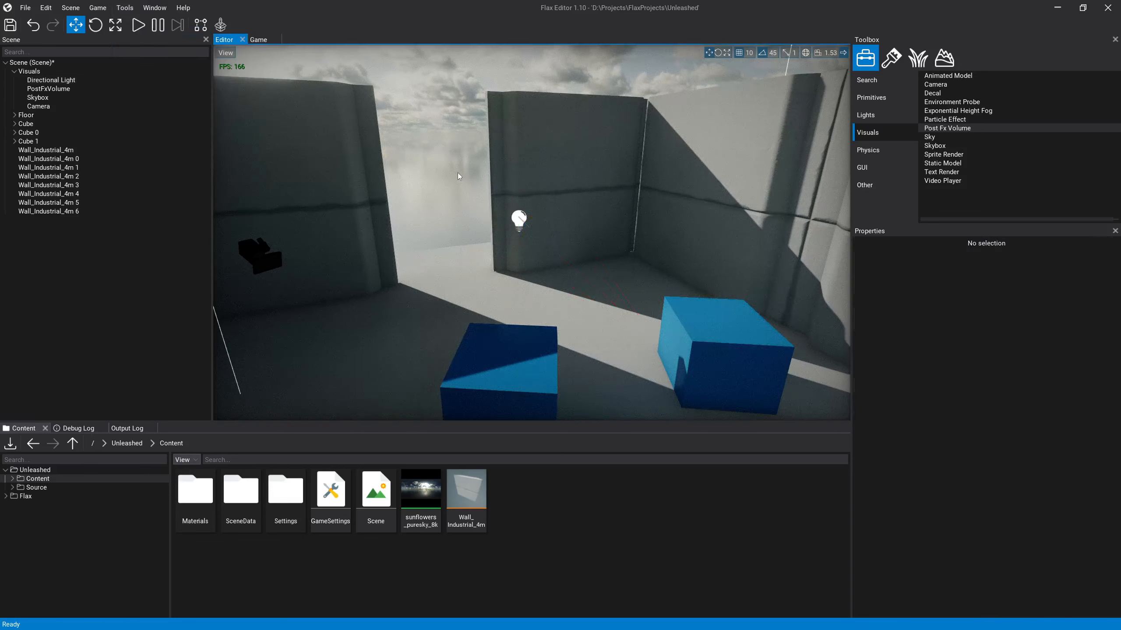
{"action": "left_click", "coordinate": [594, 200]}
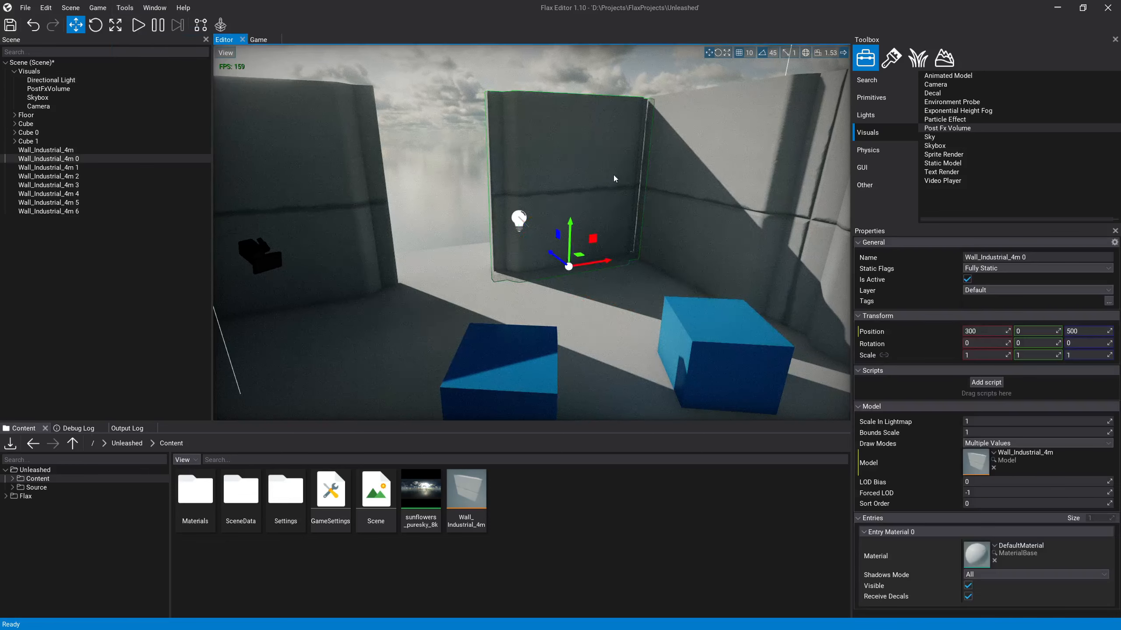
{"action": "key", "text": "d"}
{"action": "mouse_move", "coordinate": [593, 238]}
{"action": "right_mouse_down"}
{"action": "mouse_move", "coordinate": [626, 240]}
{"action": "mouse_move", "coordinate": [633, 256]}
{"action": "mouse_move", "coordinate": [599, 237]}
{"action": "right_mouse_up"}
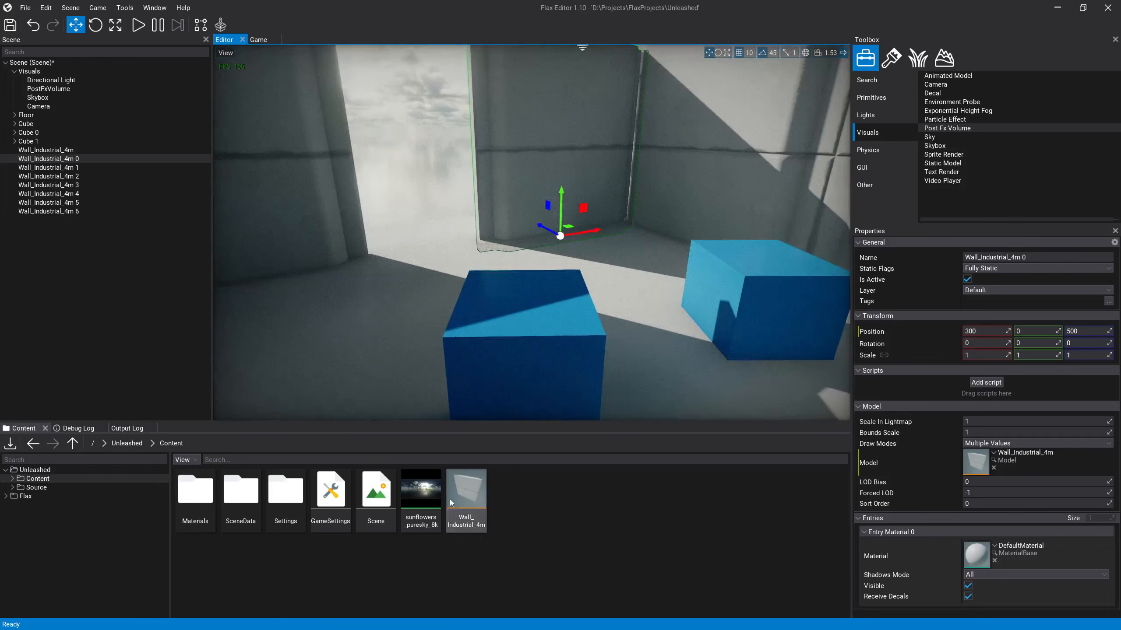
Step: Set the Global Surface Atlas Resolution to 4096 in the project's graphics settings and close the settings windows
{"action": "left_click", "coordinate": [332, 511]}
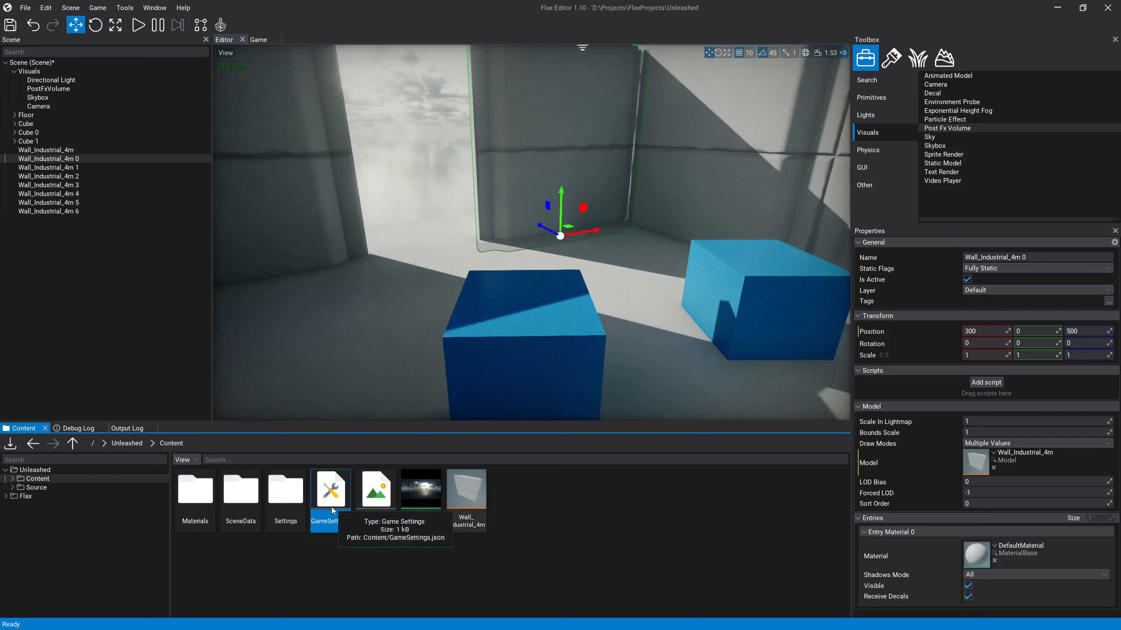
{"action": "double_click", "coordinate": [333, 510]}
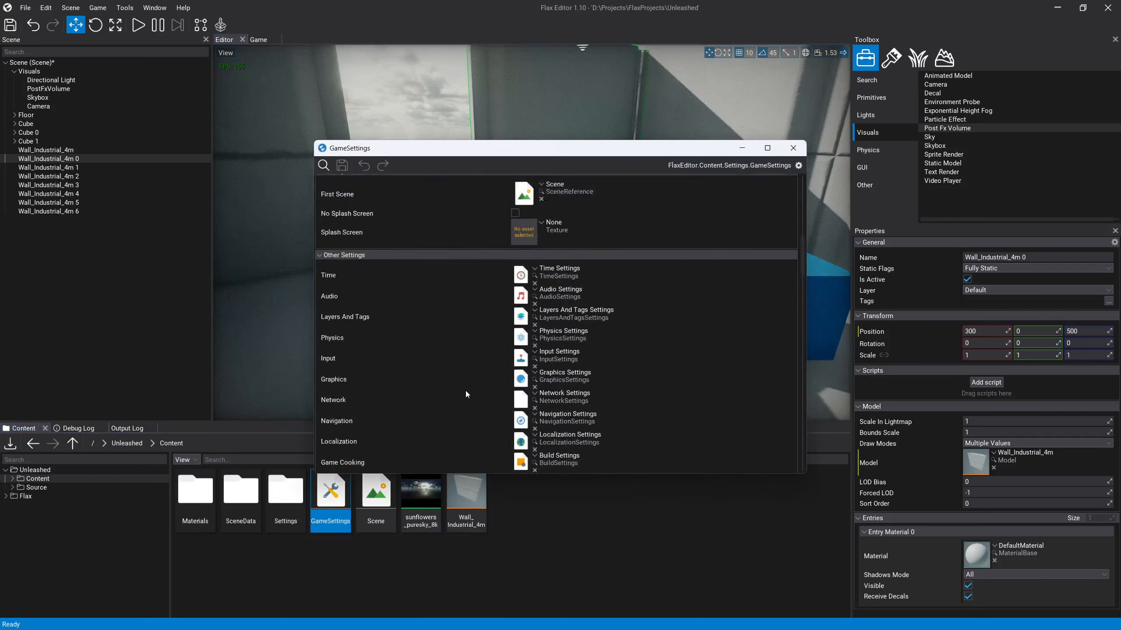
{"action": "scroll", "coordinate": [468, 353], "scroll_direction": "down", "scroll_amount": 3}
{"action": "double_click", "coordinate": [518, 306]}
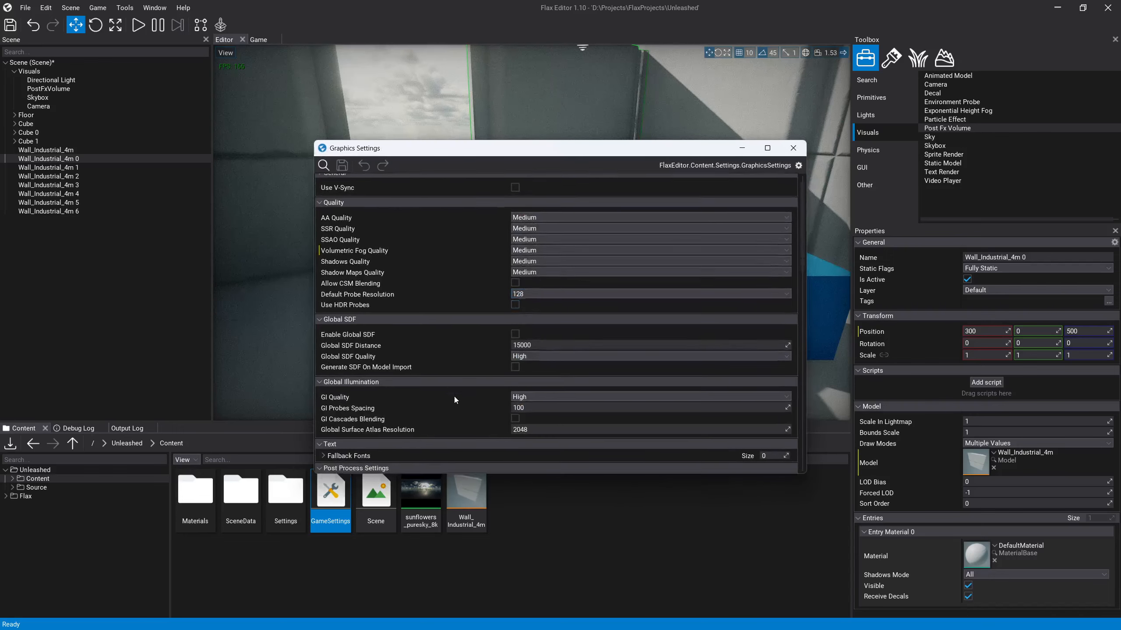
{"action": "scroll", "coordinate": [459, 386], "scroll_direction": "down", "scroll_amount": 3}
{"action": "left_click", "coordinate": [529, 272]}
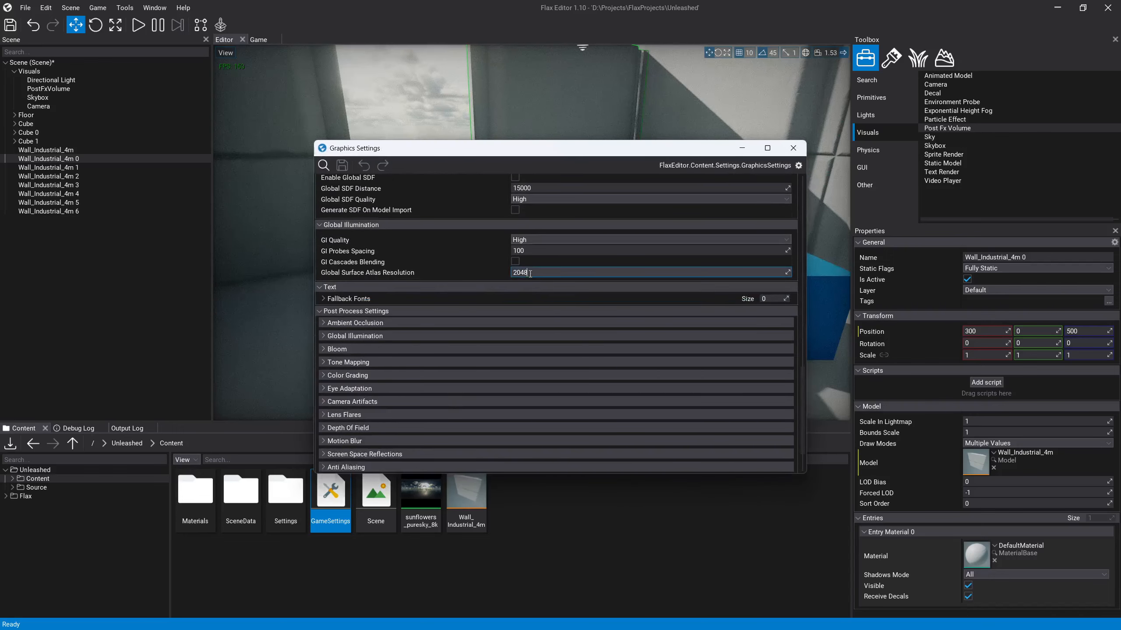
{"action": "double_click", "coordinate": [529, 273]}
{"action": "type", "text": "4096"}
{"action": "key", "text": "Return"}
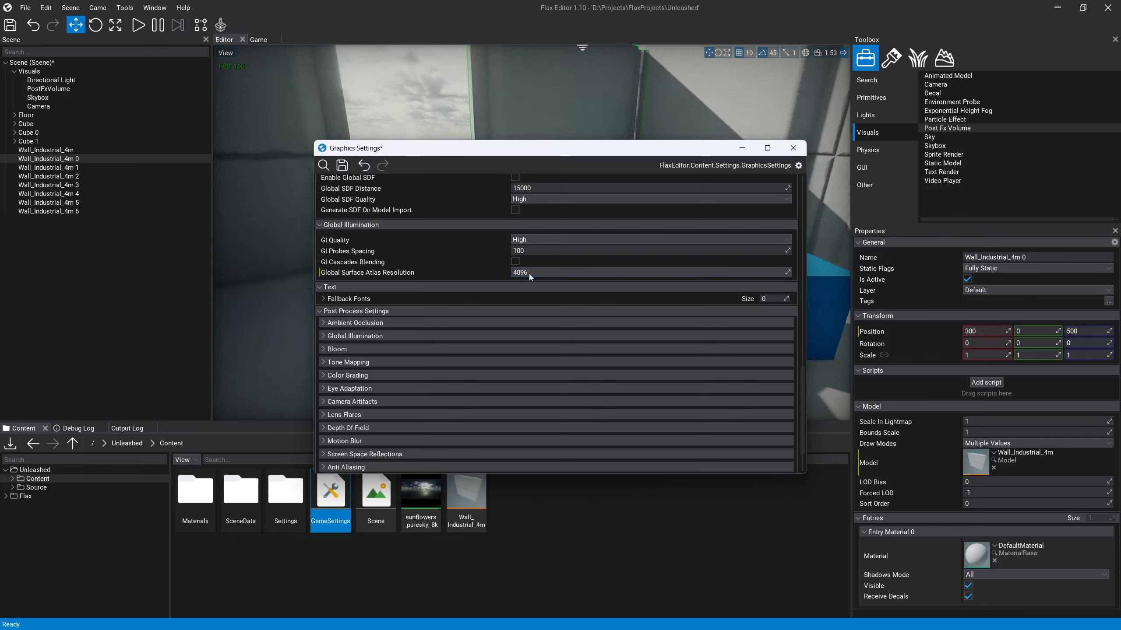
{"action": "left_click", "coordinate": [793, 148]}
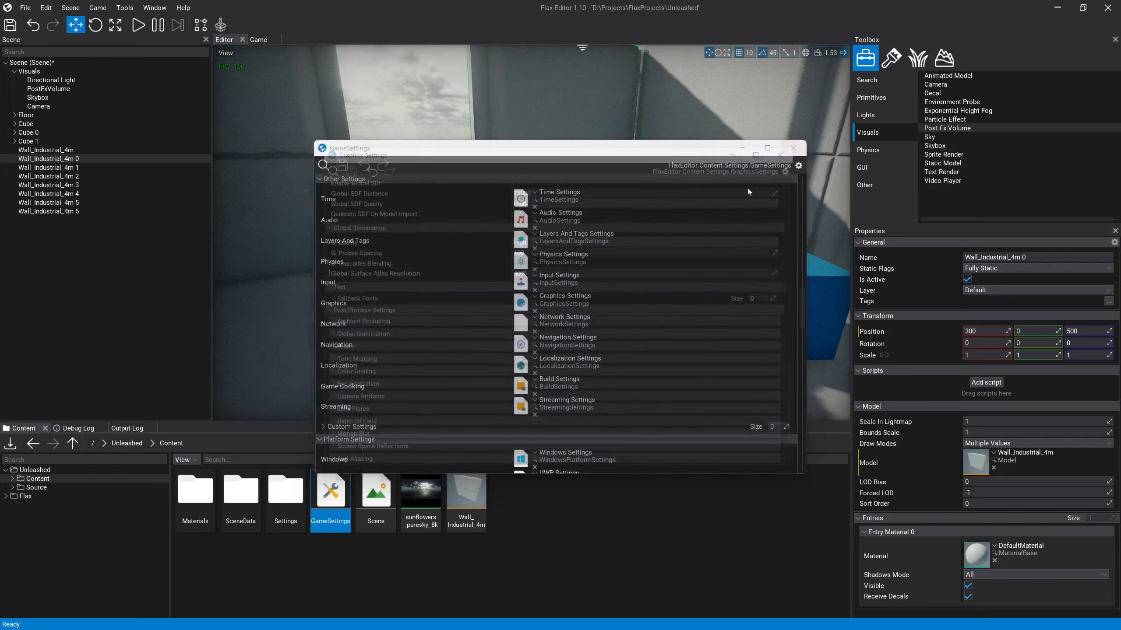
{"action": "left_click", "coordinate": [793, 149]}
Step: Examine the indirect lighting on the end wall, the adjoining side wall and the cubes from different viewpoints
{"action": "key", "text": "s"}
{"action": "right_click_drag", "start_coordinate": [613, 217], "coordinate": [539, 210]}
{"action": "key", "text": "s"}
{"action": "right_click_drag", "start_coordinate": [648, 217], "coordinate": [552, 227]}
{"action": "key", "text": "d"}
{"action": "key", "text": "w"}
{"action": "key", "text": "s"}
{"action": "key", "text": "w"}
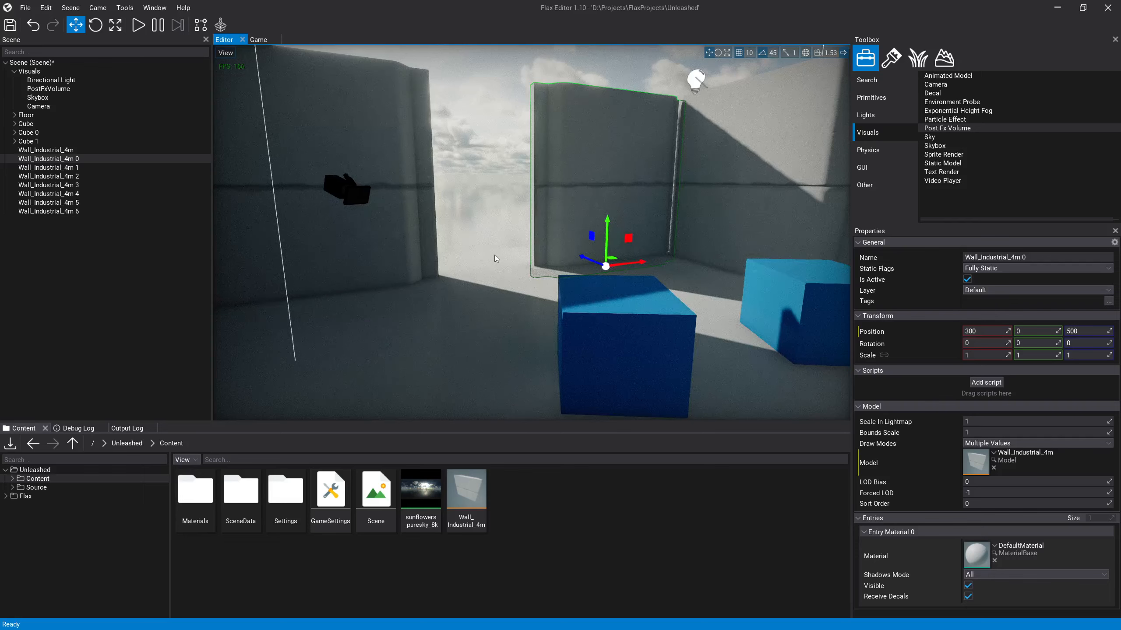
{"action": "left_click", "coordinate": [481, 208]}
{"action": "right_click_drag", "start_coordinate": [669, 191], "coordinate": [711, 190]}
{"action": "key", "text": "s"}
{"action": "right_click_drag", "start_coordinate": [532, 241], "coordinate": [550, 243]}
{"action": "left_click", "coordinate": [520, 212]}
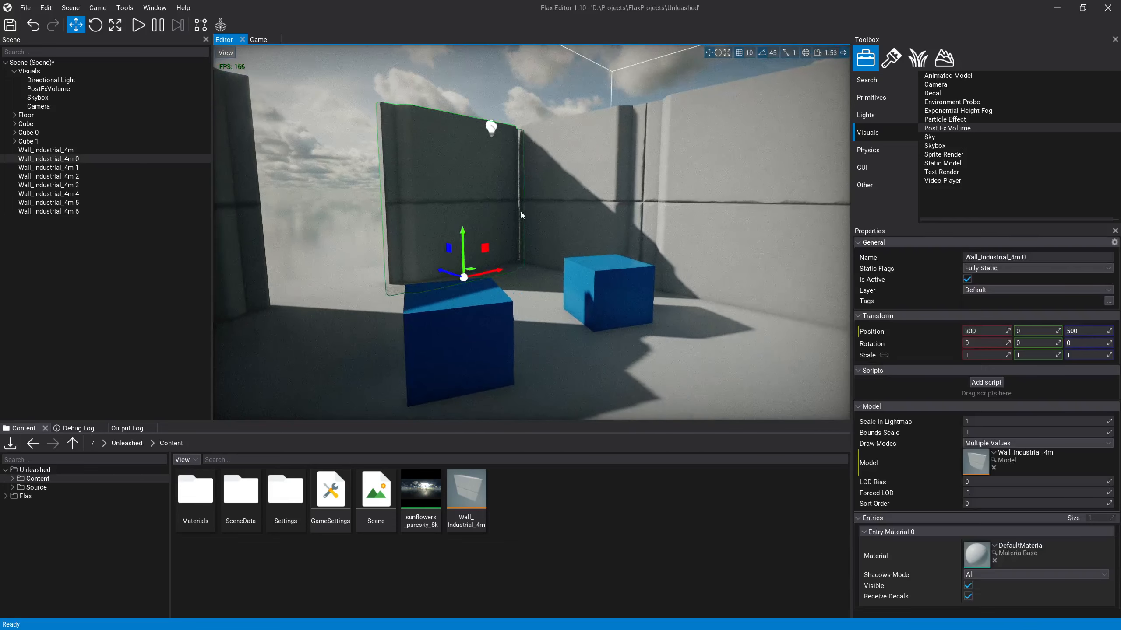
{"action": "left_click", "coordinate": [551, 209]}
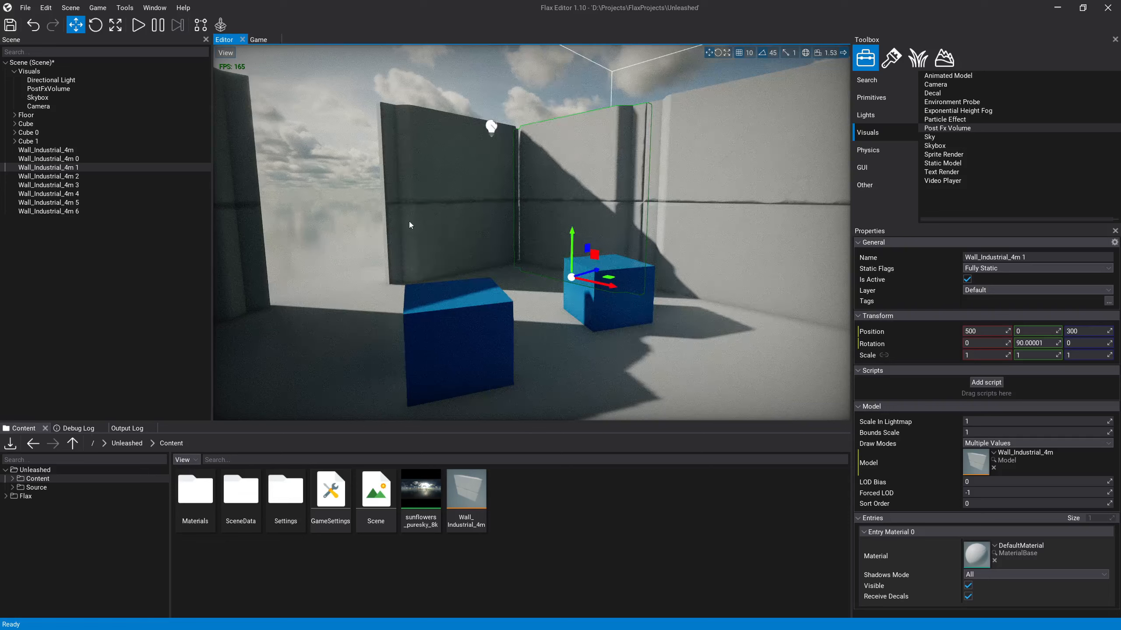
{"action": "left_click", "coordinate": [368, 212]}
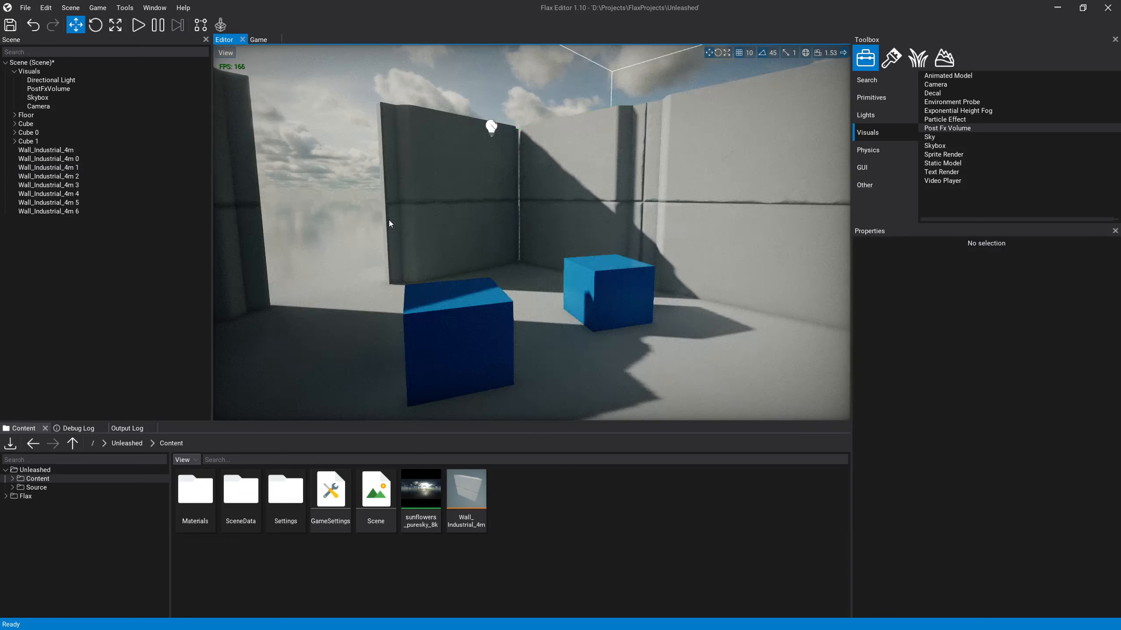
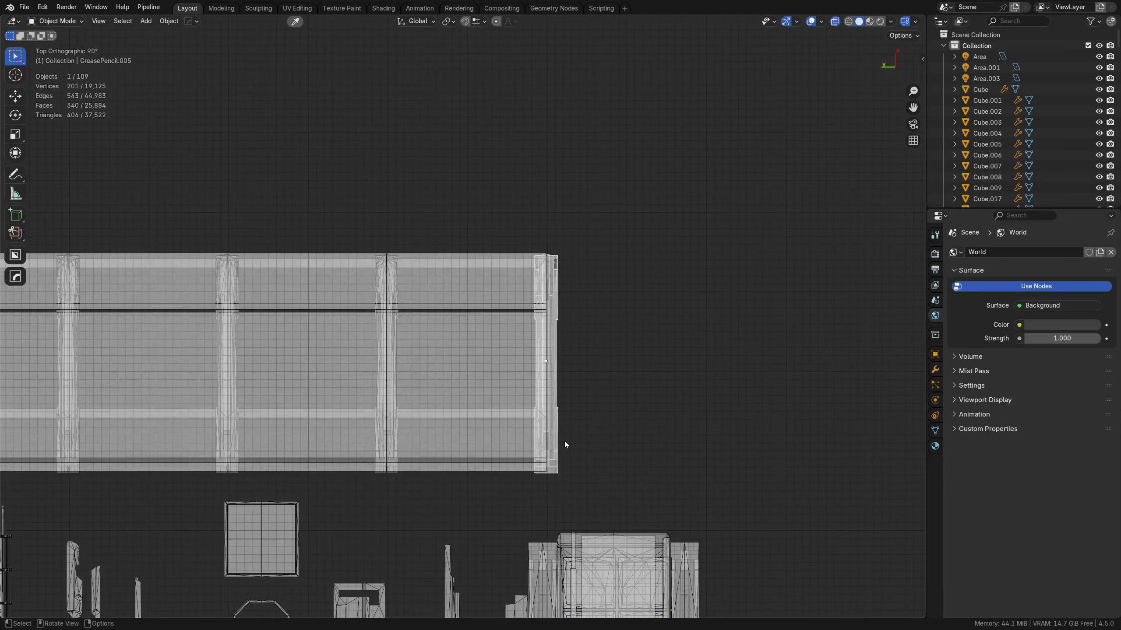
Step: Select all parts of the long platform assembly above the loose pieces and show the X and Y axis lines in the viewport
{"action": "middle_click_drag", "start_coordinate": [335, 431], "coordinate": [691, 371], "text": "shift"}
{"action": "left_click", "coordinate": [265, 402]}
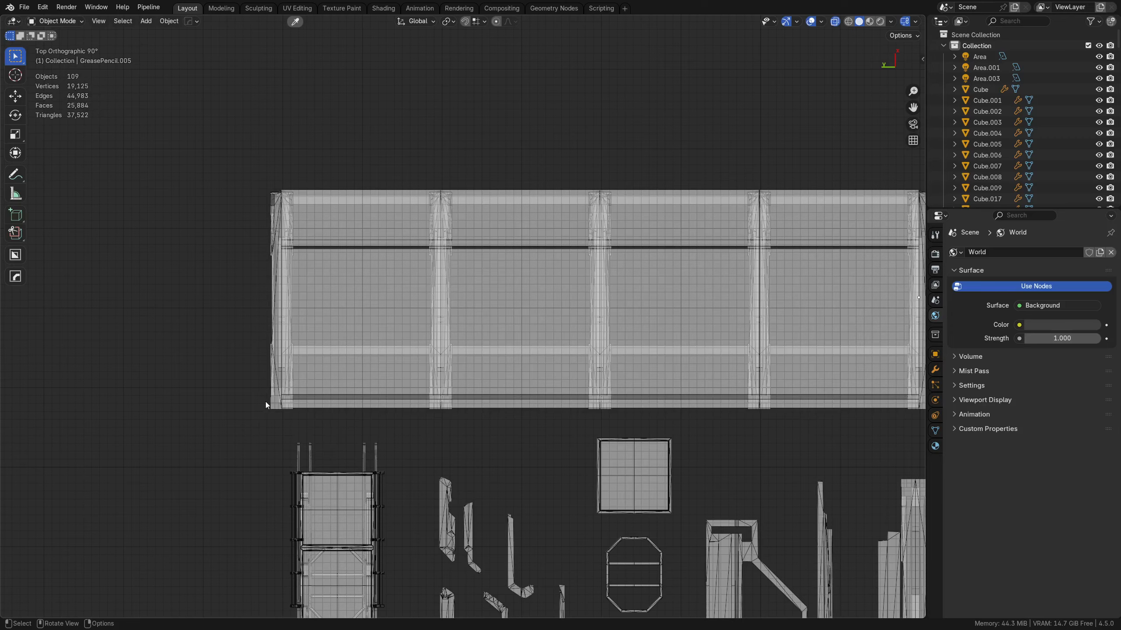
{"action": "left_click", "coordinate": [269, 402]}
{"action": "scroll", "coordinate": [309, 419], "scroll_direction": "down", "scroll_amount": 4}
{"action": "key", "text": "alt+z"}
{"action": "middle_click_drag", "start_coordinate": [432, 468], "coordinate": [428, 428]}
{"action": "middle_click_drag", "start_coordinate": [352, 290], "coordinate": [300, 216], "text": "alt"}
{"action": "left_click_drag", "start_coordinate": [292, 209], "coordinate": [718, 370]}
{"action": "scroll", "coordinate": [585, 362], "scroll_direction": "down", "scroll_amount": 3}
{"action": "middle_click_drag", "start_coordinate": [584, 362], "coordinate": [502, 284], "text": "shift"}
{"action": "left_click", "coordinate": [821, 21]}
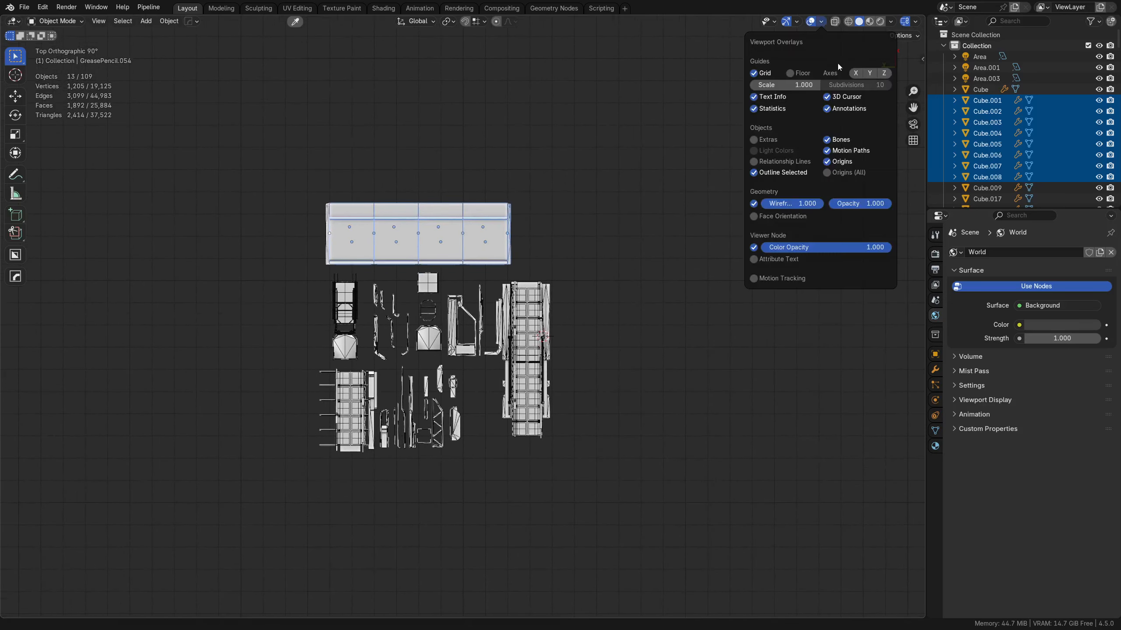
{"action": "left_click", "coordinate": [869, 73]}
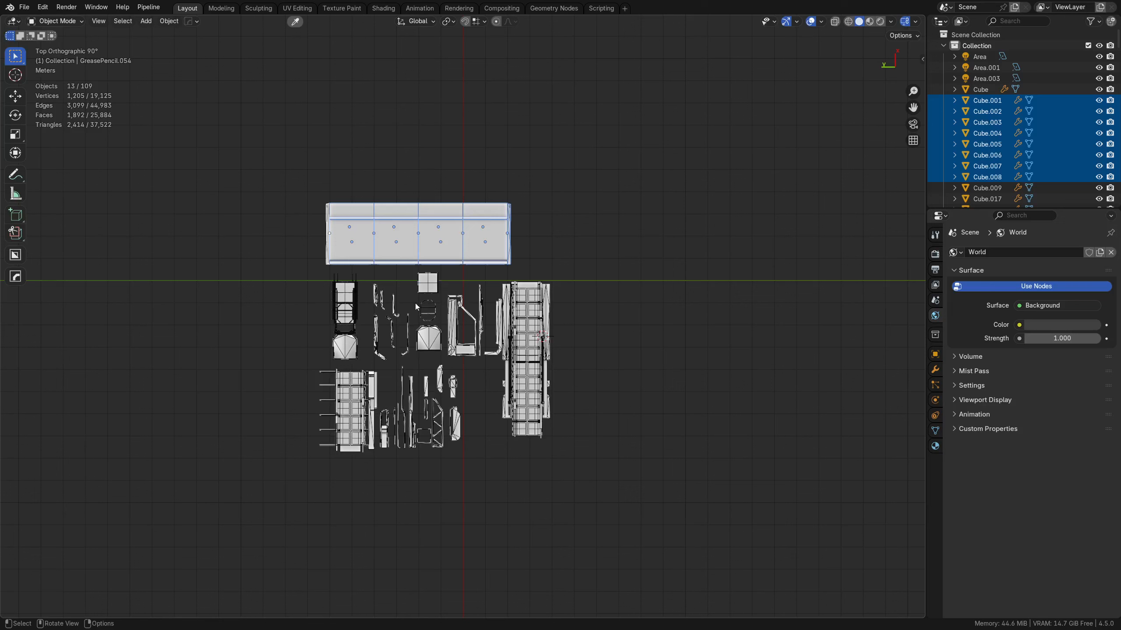
Step: Export the selected platform parts as an FBX file named platform.fbx to the Desktop
{"action": "key", "text": "ctrl+s"}
{"action": "left_click", "coordinate": [512, 184]}
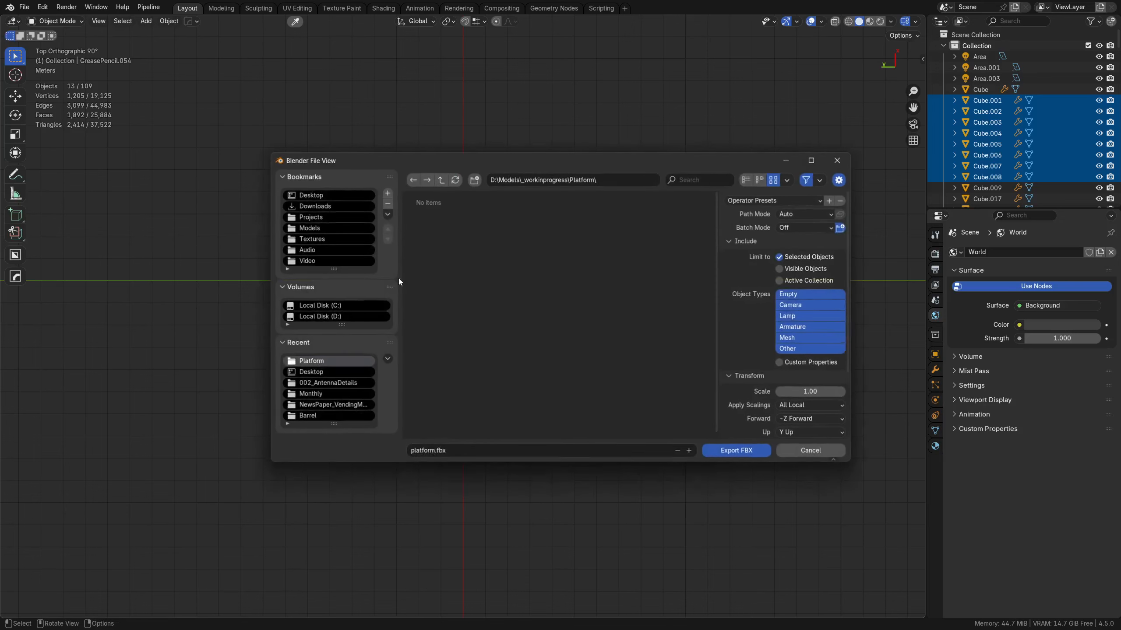
{"action": "left_click", "coordinate": [310, 198]}
{"action": "left_click", "coordinate": [439, 455]}
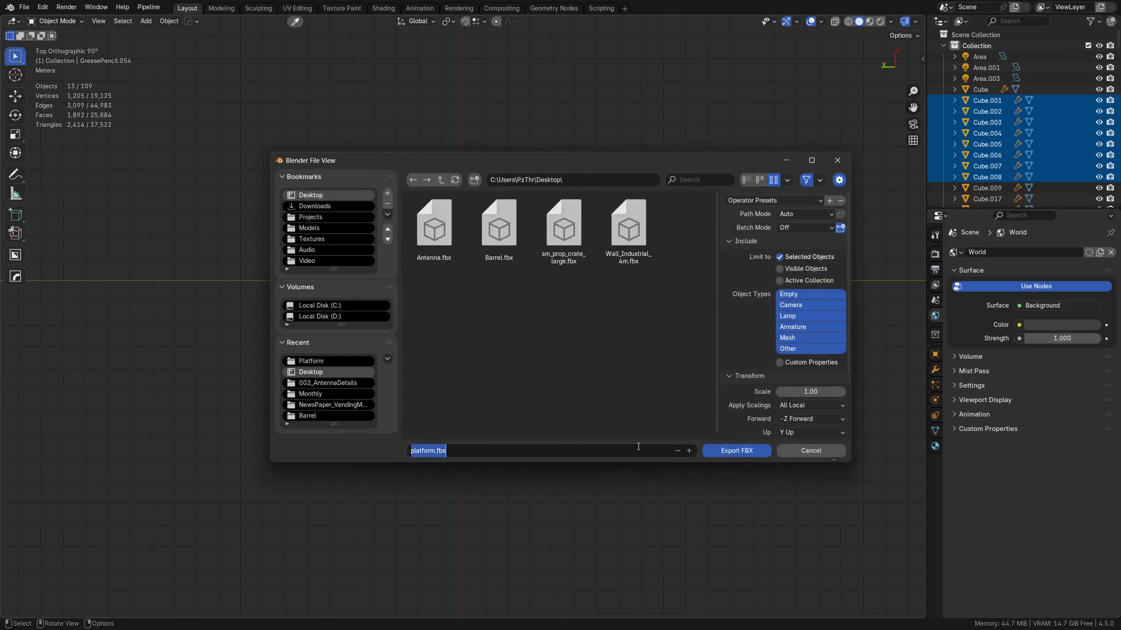
{"action": "left_click", "coordinate": [721, 451]}
{"action": "left_click", "coordinate": [723, 452]}
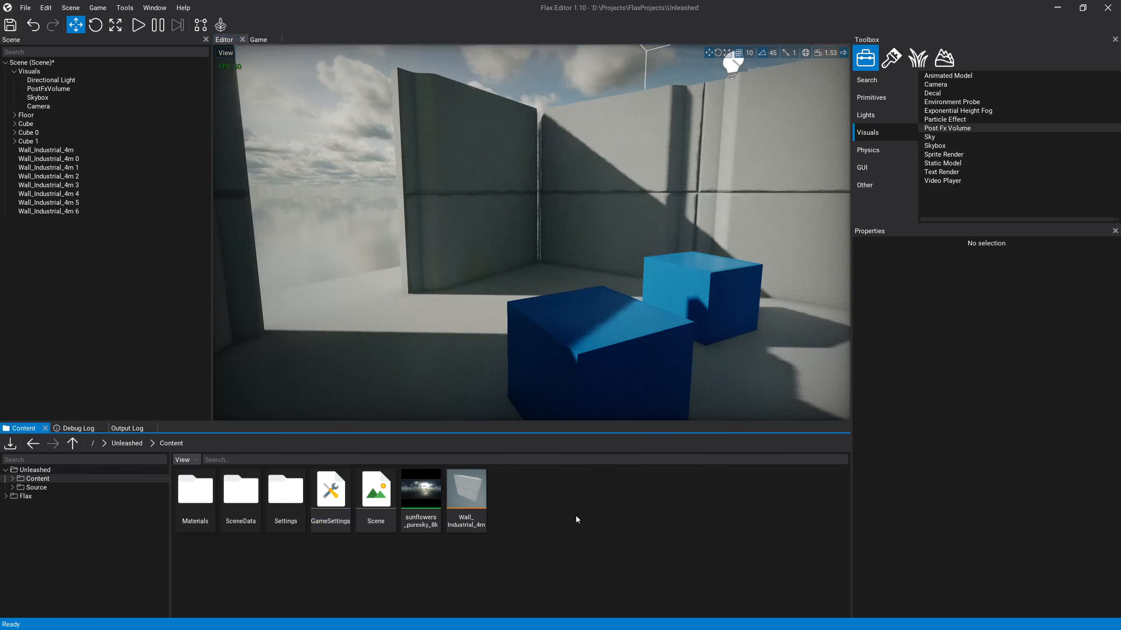
Step: Switch to Flax Editor and import platform.fbx from the Desktop as a model into the Content folder with the default import settings
{"action": "right_click", "coordinate": [577, 516]}
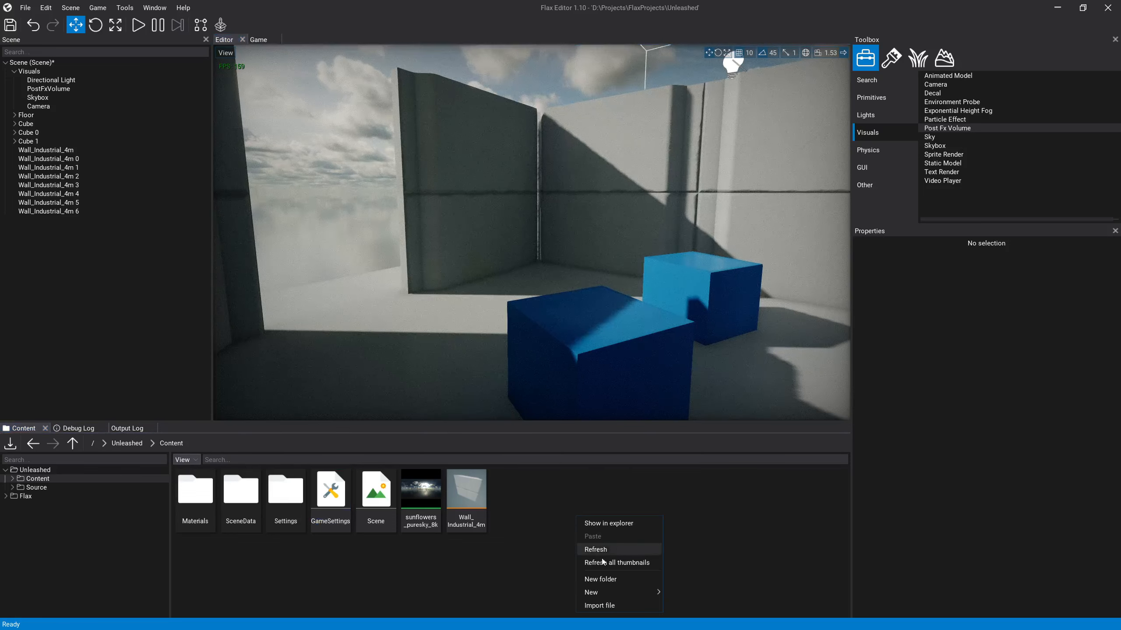
{"action": "left_click", "coordinate": [609, 606]}
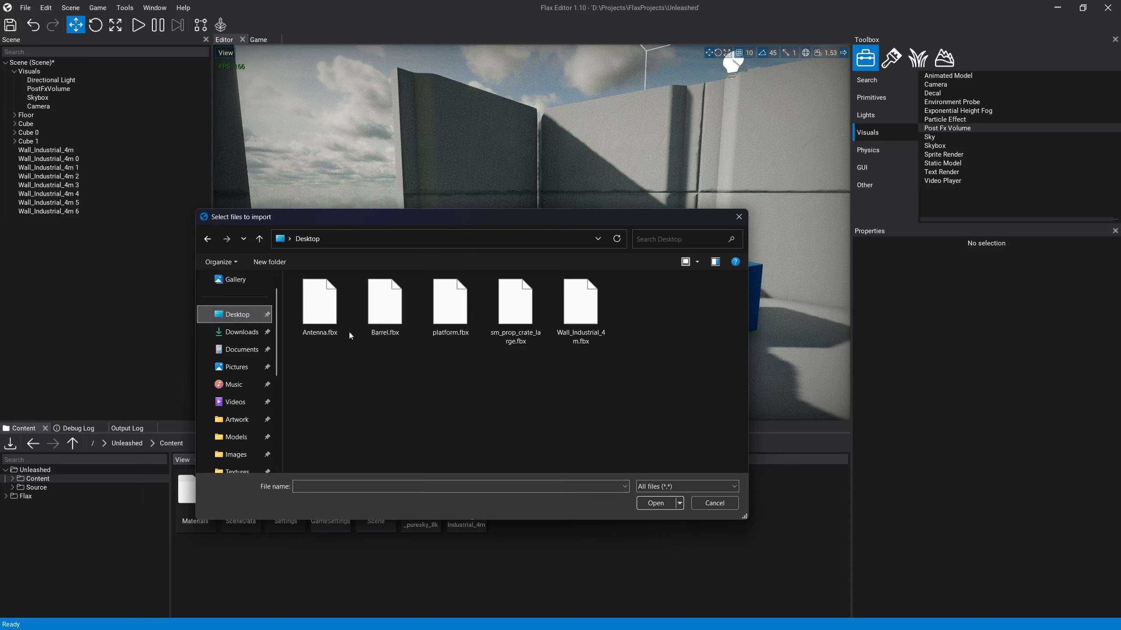
{"action": "double_click", "coordinate": [445, 303]}
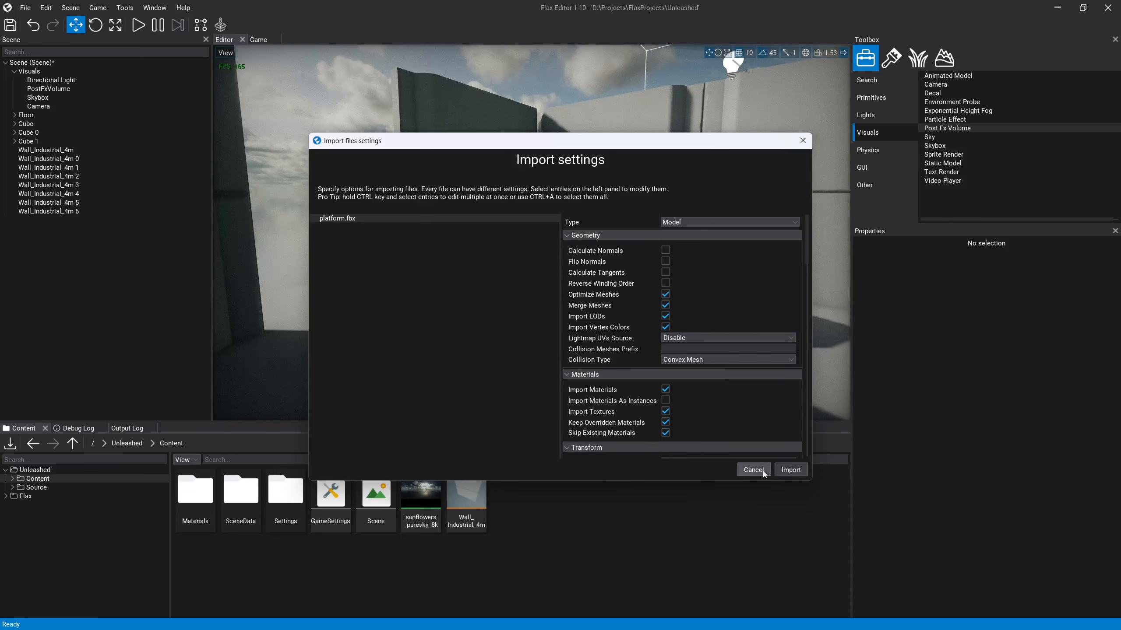
{"action": "left_click", "coordinate": [789, 469]}
{"action": "left_click", "coordinate": [619, 495]}
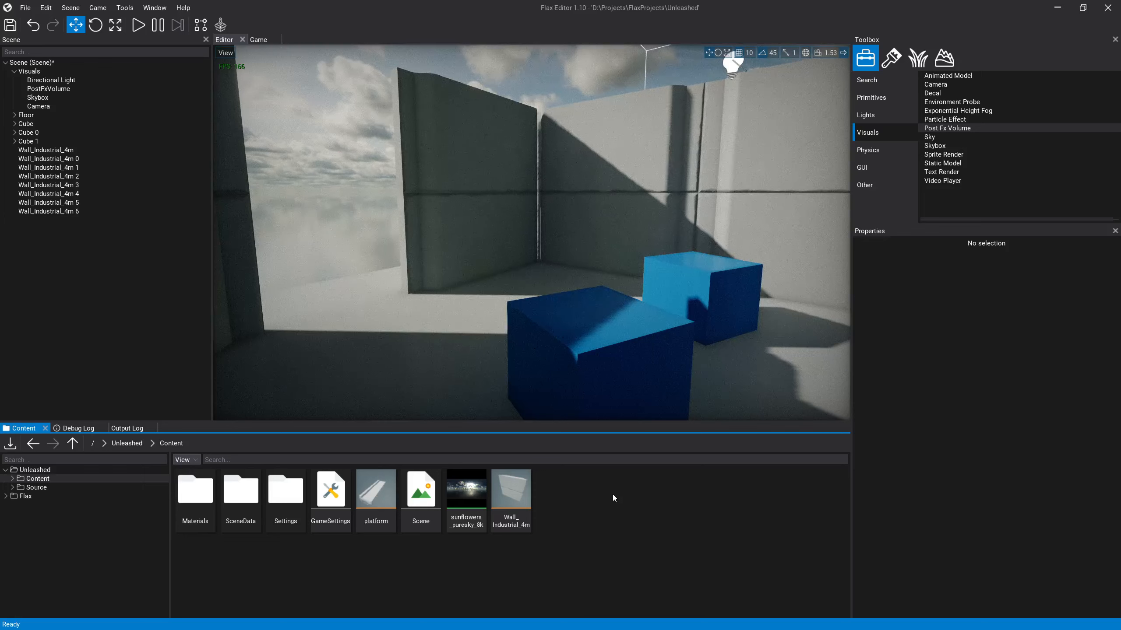
Step: Place the platform model on the room floor beside the cubes, at about -100, 20, -130, and check its pivot location
{"action": "mouse_move", "coordinate": [532, 232]}
{"action": "right_mouse_down"}
{"action": "mouse_move", "coordinate": [446, 248]}
{"action": "mouse_move", "coordinate": [521, 238]}
{"action": "right_mouse_up"}
{"action": "key", "text": "s"}
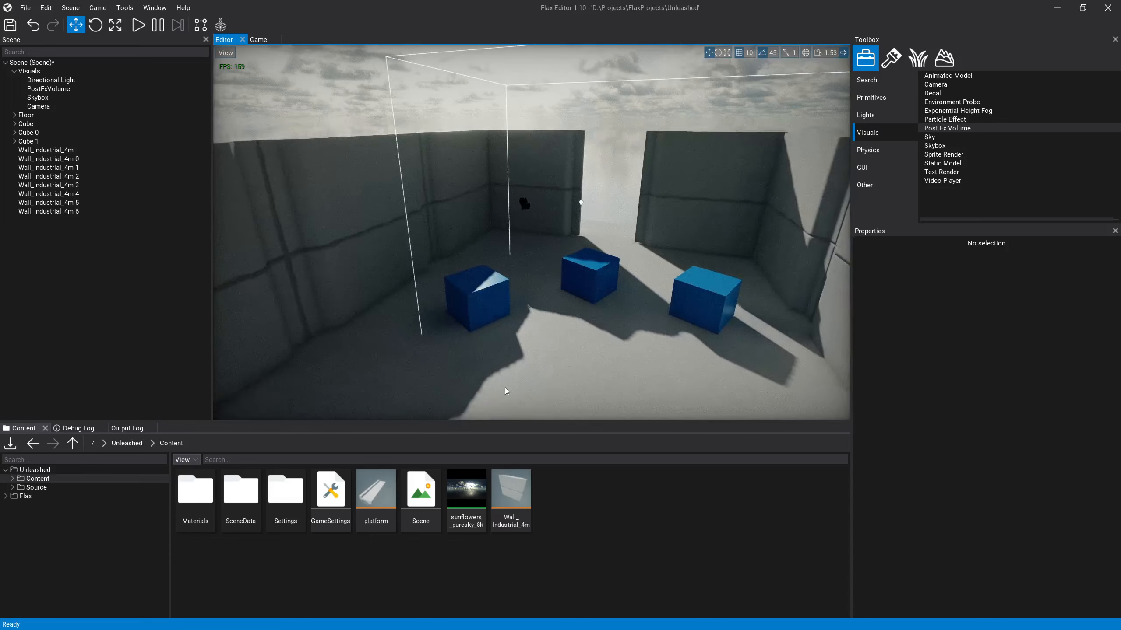
{"action": "left_click", "coordinate": [373, 493]}
{"action": "left_click_drag", "start_coordinate": [513, 334], "coordinate": [513, 332]}
{"action": "right_click_drag", "start_coordinate": [539, 348], "coordinate": [618, 373]}
{"action": "key", "text": "a"}
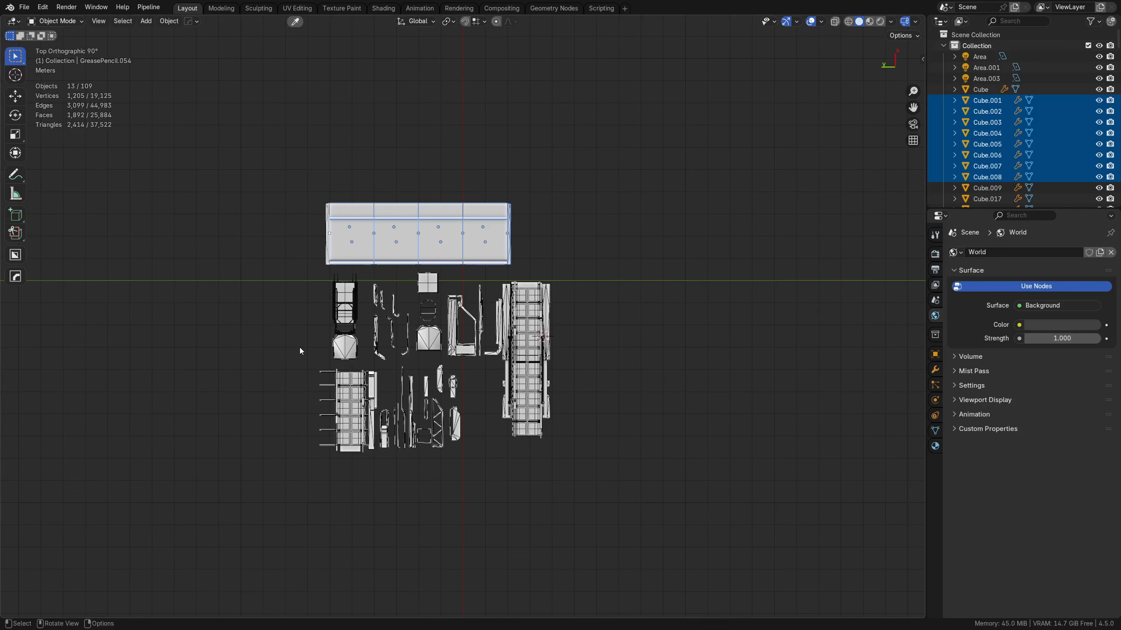
Step: Switch to Blender, make the platform's end support the active object, and move the assembly about -2.2 m in X and 2.05 m in Y
{"action": "middle_click_drag", "start_coordinate": [452, 276], "coordinate": [476, 288]}
{"action": "middle_click_drag", "start_coordinate": [572, 239], "coordinate": [537, 350], "text": "shift"}
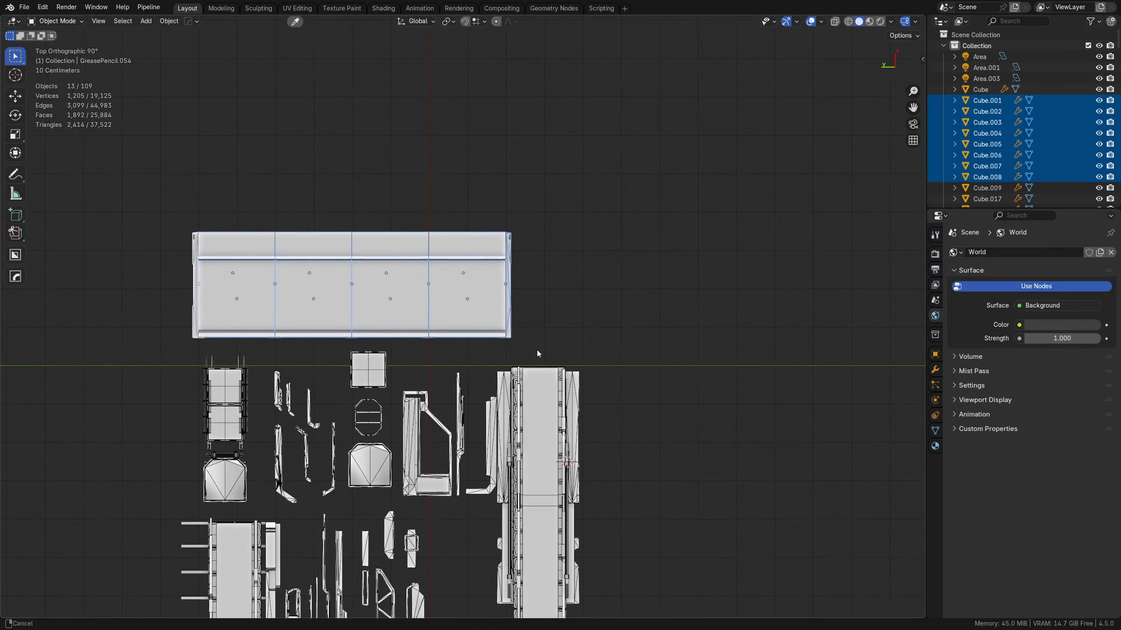
{"action": "key", "text": "g"}
{"action": "right_click", "coordinate": [527, 290]}
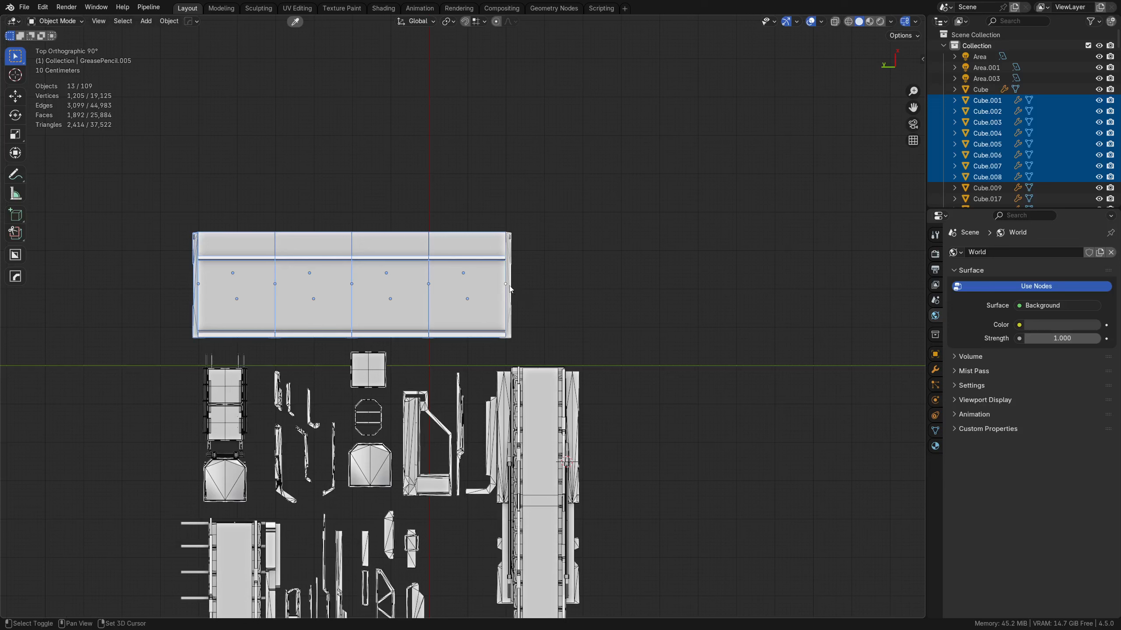
{"action": "key", "text": "shift+space"}
{"action": "left_click", "coordinate": [402, 187]}
{"action": "key", "text": "g"}
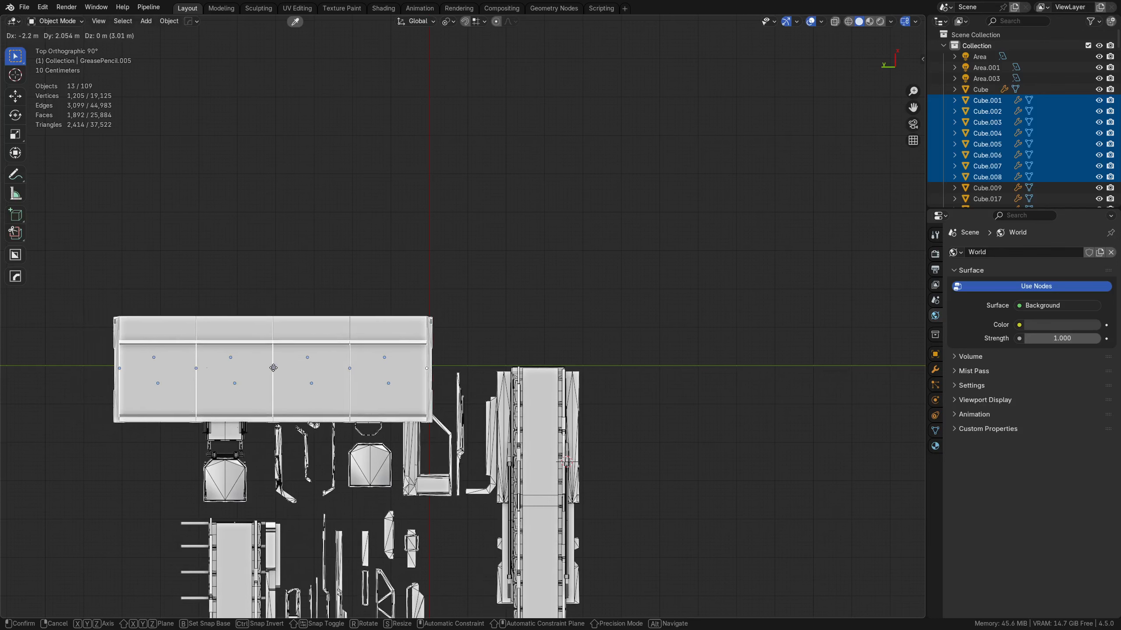
{"action": "left_click", "coordinate": [274, 368]}
Step: Set the snap base to Active and the pivot point to Individual Origins, and grid-snap the platform by 0.06695 m in X and -0.067127 m in Y
{"action": "scroll", "coordinate": [379, 416], "scroll_direction": "up", "scroll_amount": 5}
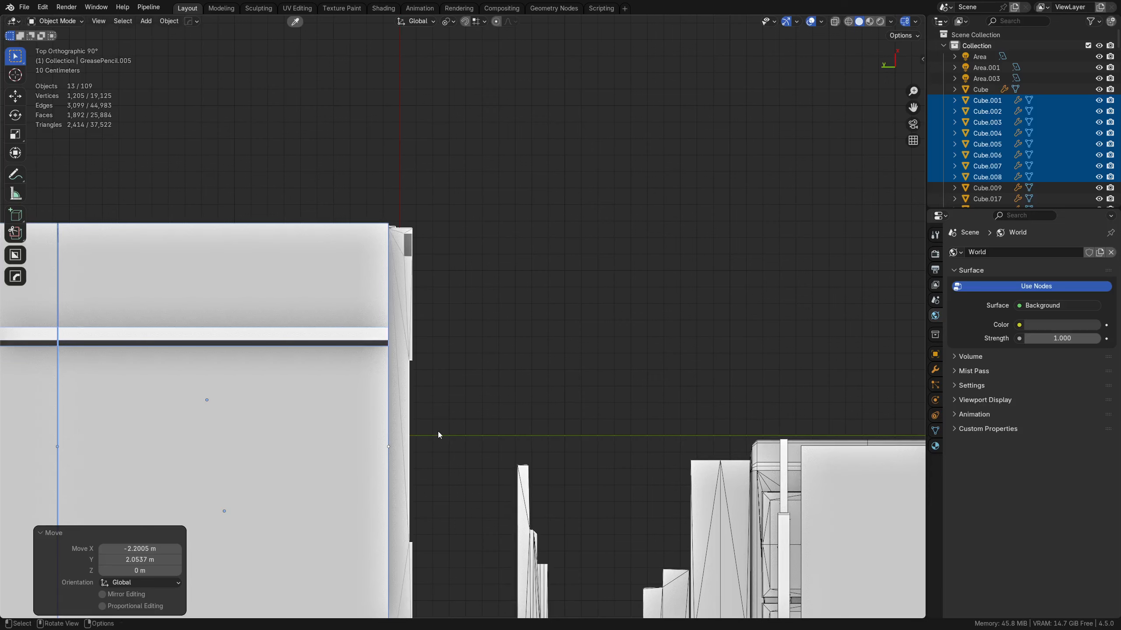
{"action": "key", "text": "alt+z"}
{"action": "key", "text": "g"}
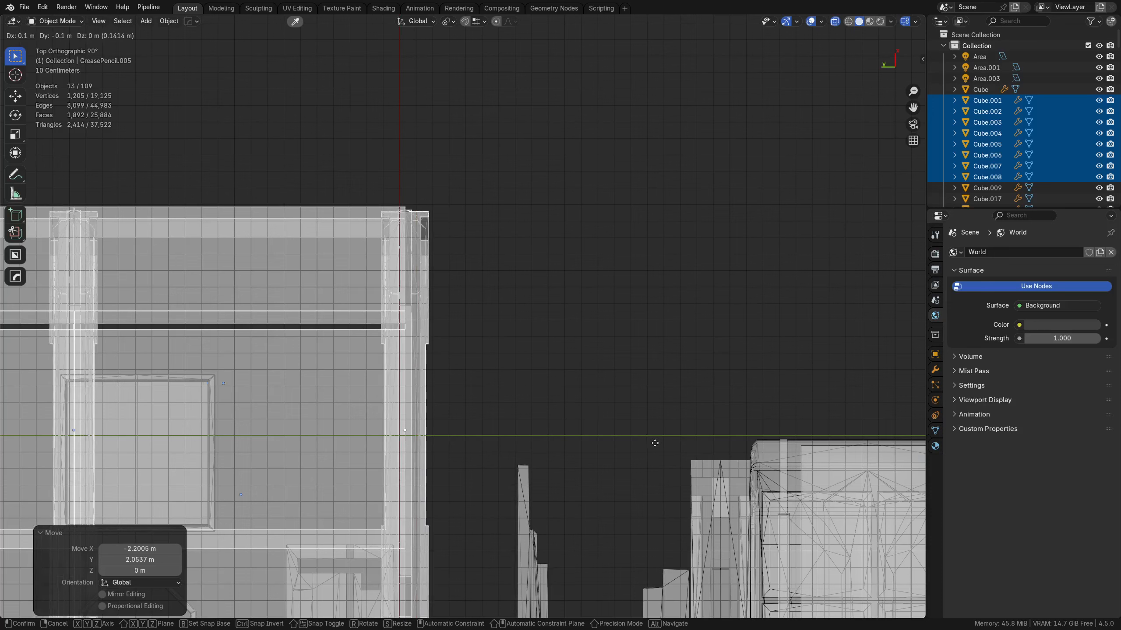
{"action": "key", "text": "Escape"}
{"action": "left_click", "coordinate": [482, 21]}
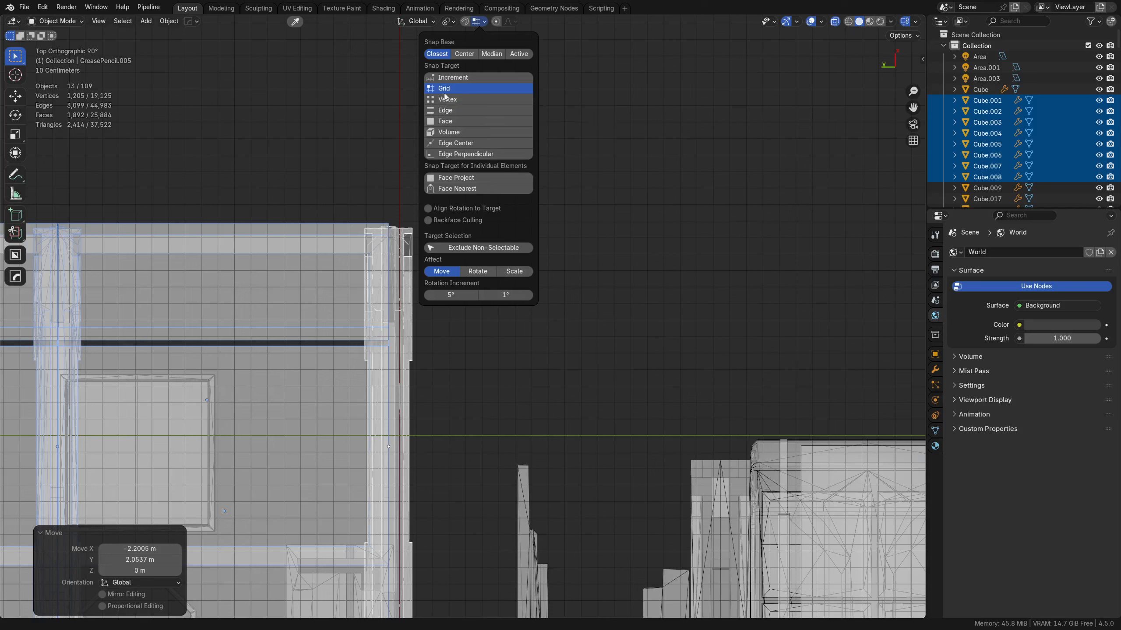
{"action": "left_click", "coordinate": [519, 56]}
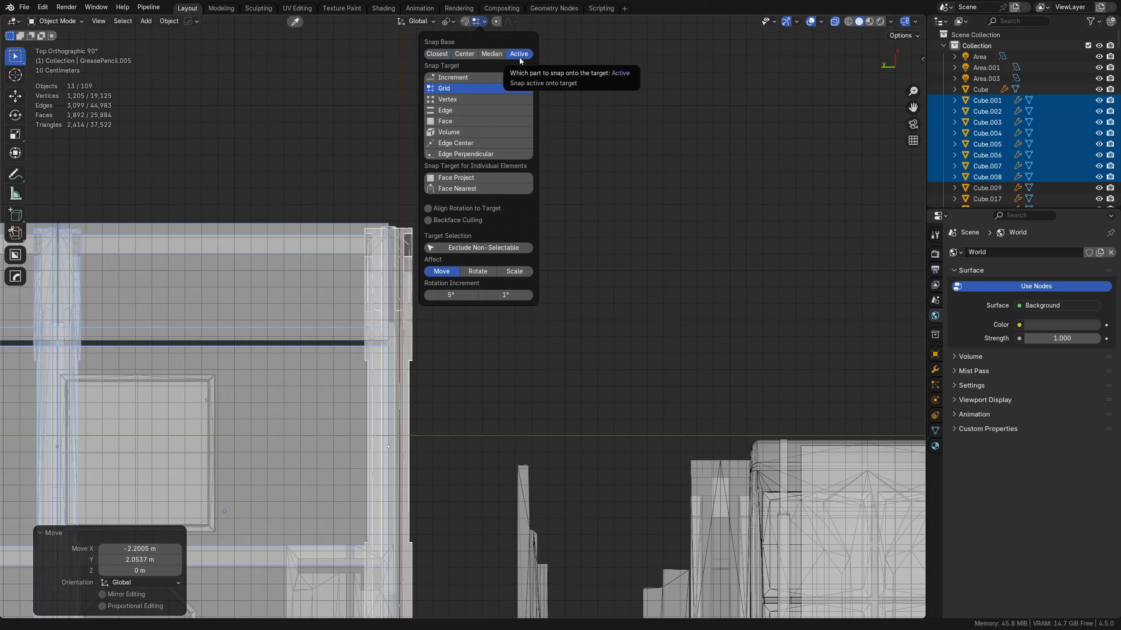
{"action": "left_click", "coordinate": [447, 21]}
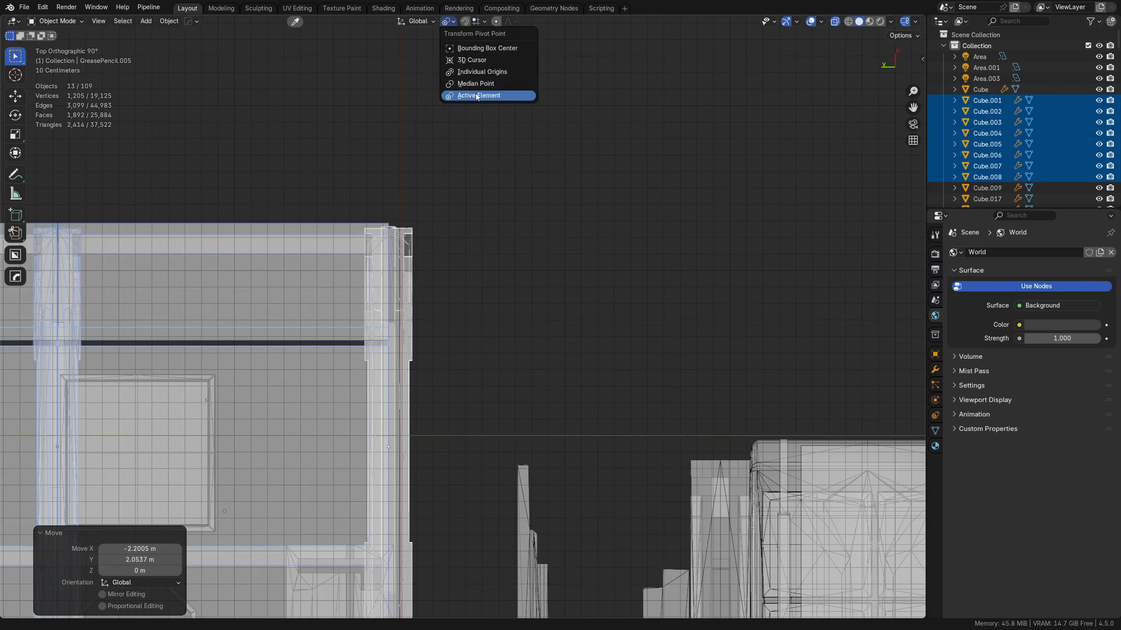
{"action": "left_click", "coordinate": [481, 72]}
{"action": "key", "text": "g"}
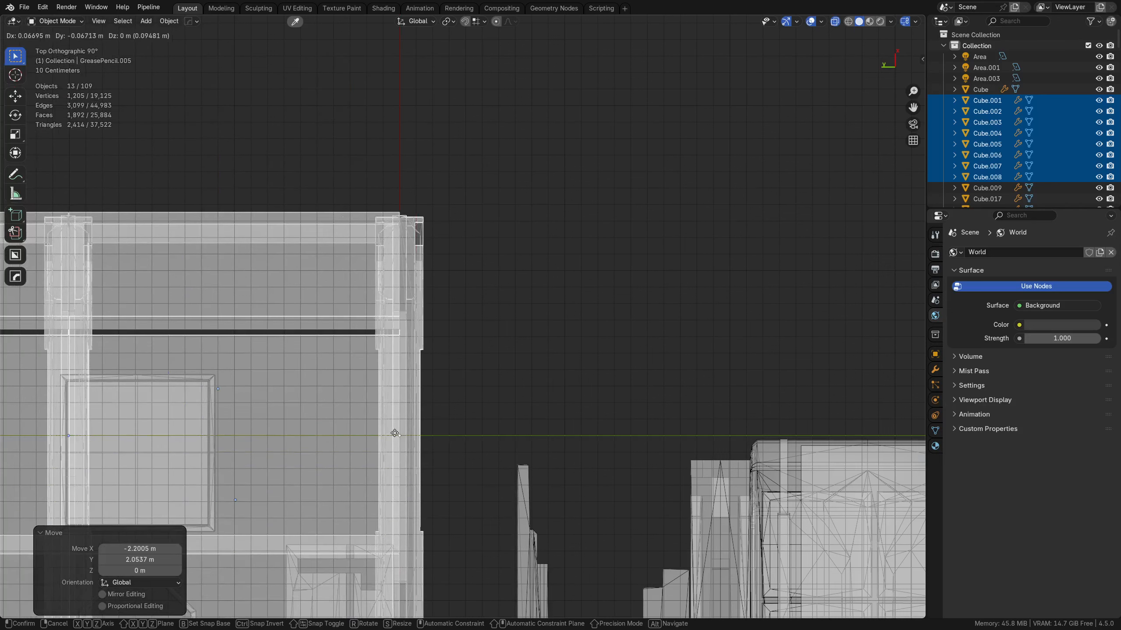
{"action": "left_click", "coordinate": [395, 434]}
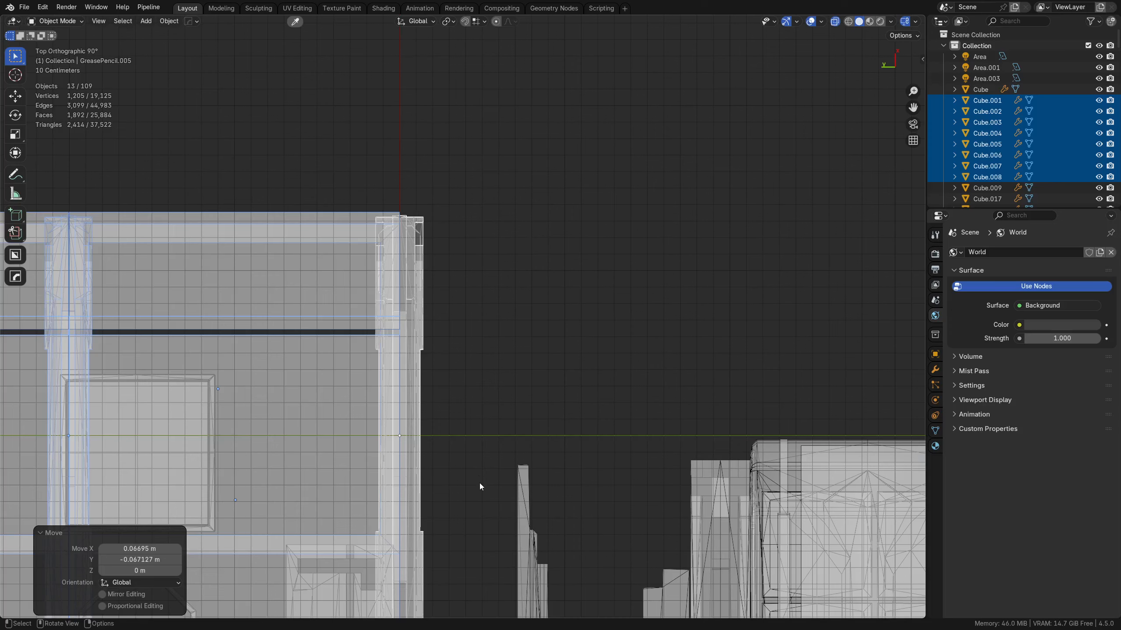
Step: Export the repositioned platform parts as FBX again, overwriting platform.fbx on the Desktop
{"action": "middle_click_drag", "start_coordinate": [469, 483], "coordinate": [487, 389]}
{"action": "key", "text": "ctrl+s"}
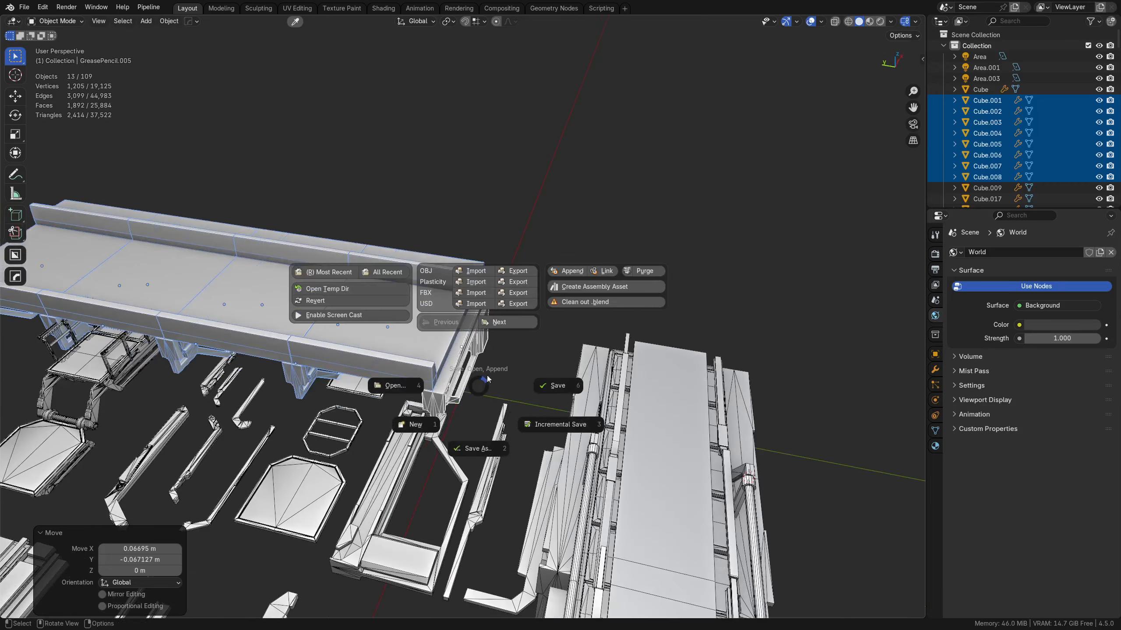
{"action": "left_click", "coordinate": [512, 294]}
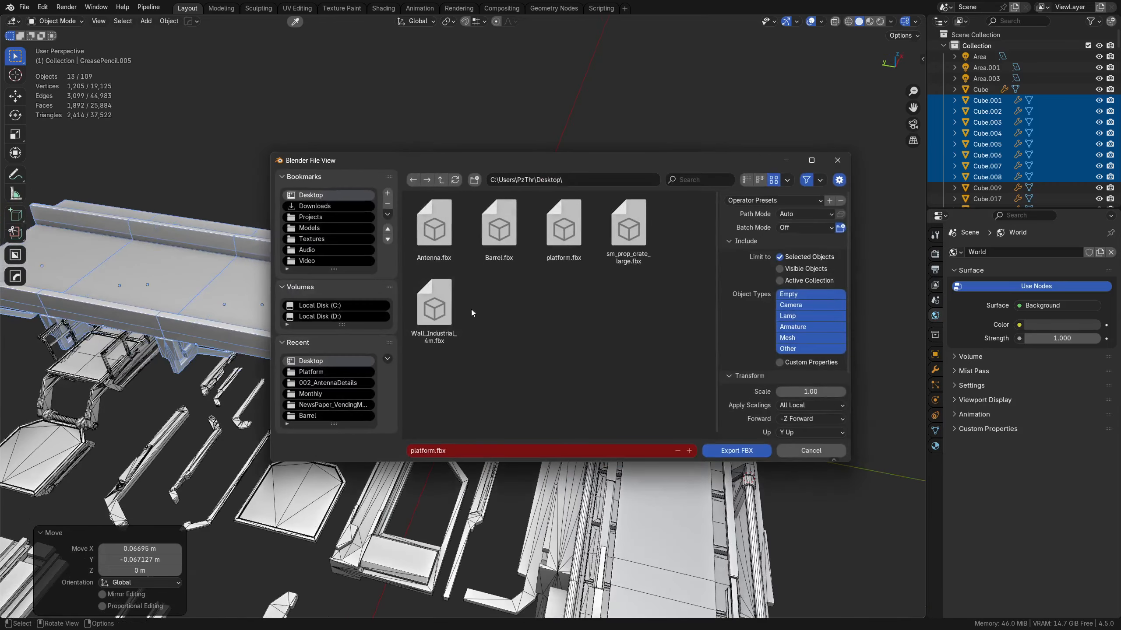
{"action": "left_click", "coordinate": [720, 452]}
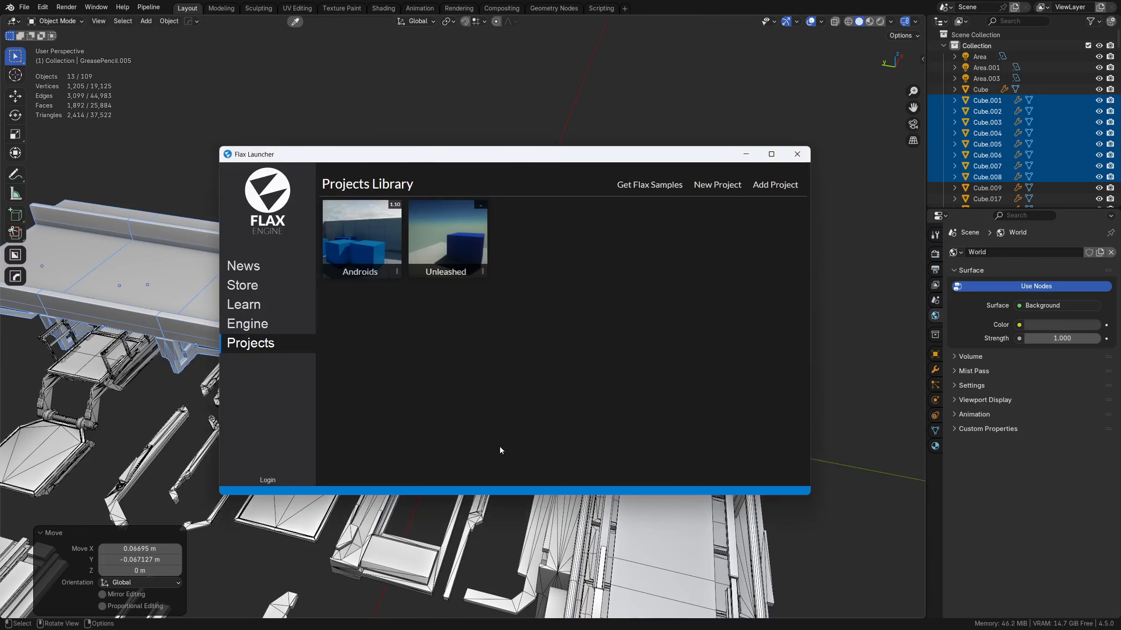
Step: Return to Flax Editor and reimport the platform model with its existing import settings
{"action": "left_click_drag", "start_coordinate": [663, 159], "coordinate": [0, 205]}
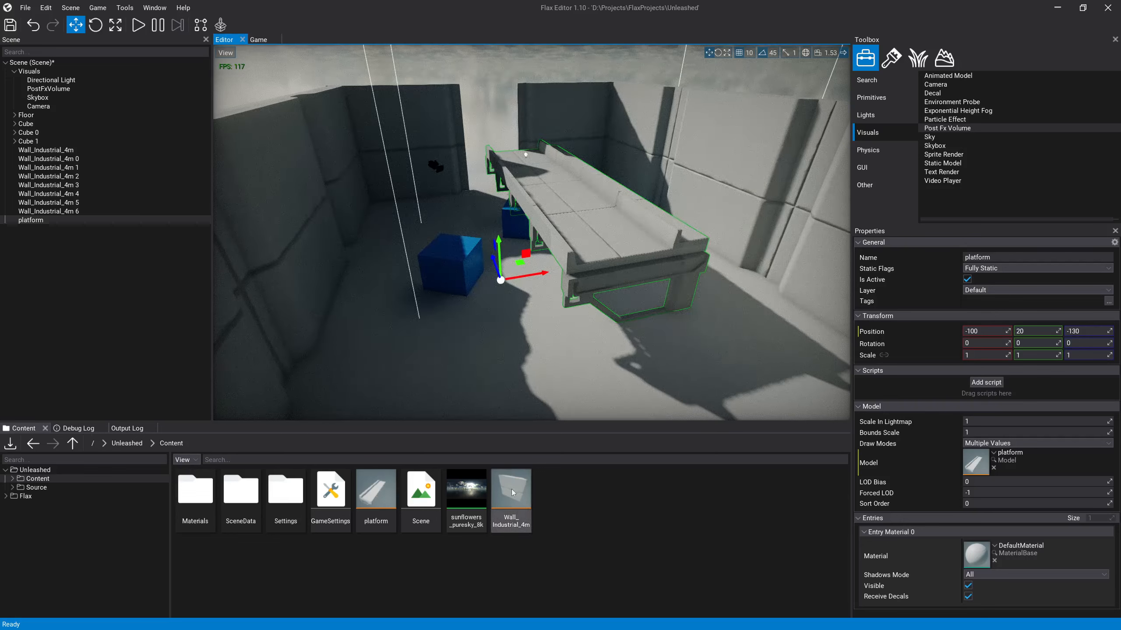
{"action": "right_click", "coordinate": [370, 495]}
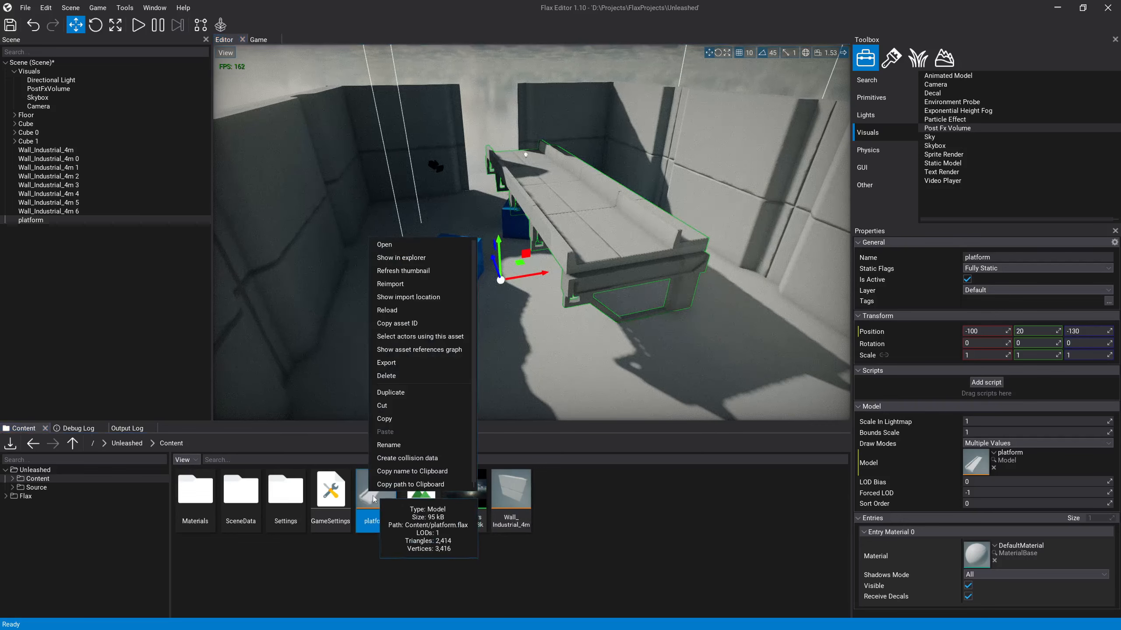
{"action": "left_click", "coordinate": [375, 498]}
{"action": "right_click", "coordinate": [382, 495]}
{"action": "left_click", "coordinate": [438, 288]}
{"action": "left_click", "coordinate": [790, 469]}
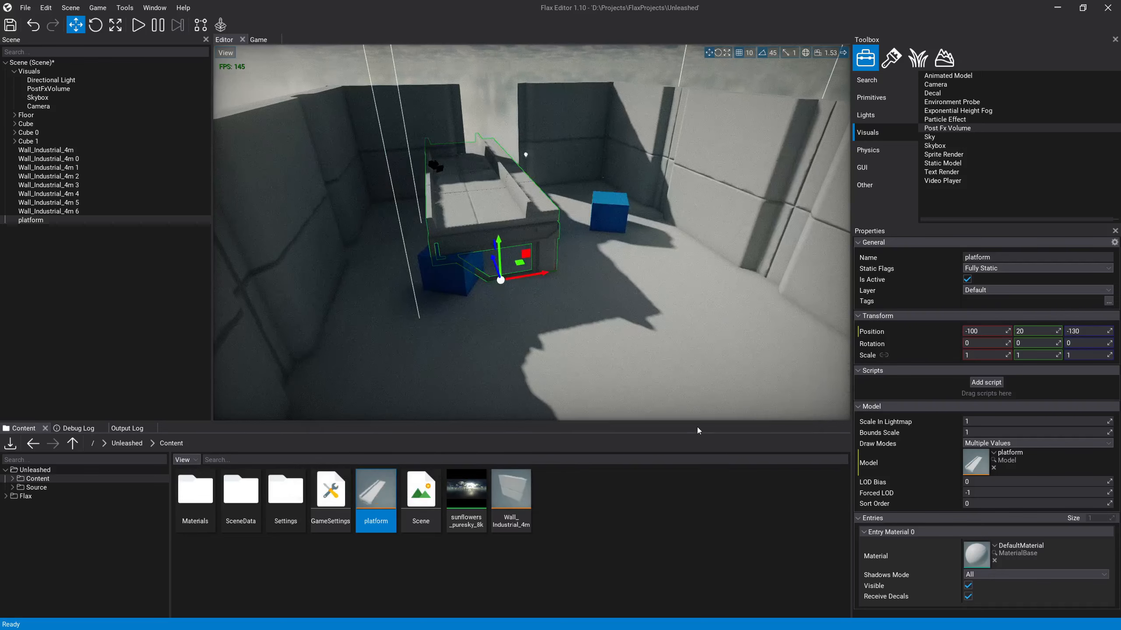
Step: Move the platform against the room's long side wall and raise it above the floor, to position 370, 190, -580
{"action": "right_click_drag", "start_coordinate": [646, 388], "coordinate": [703, 254]}
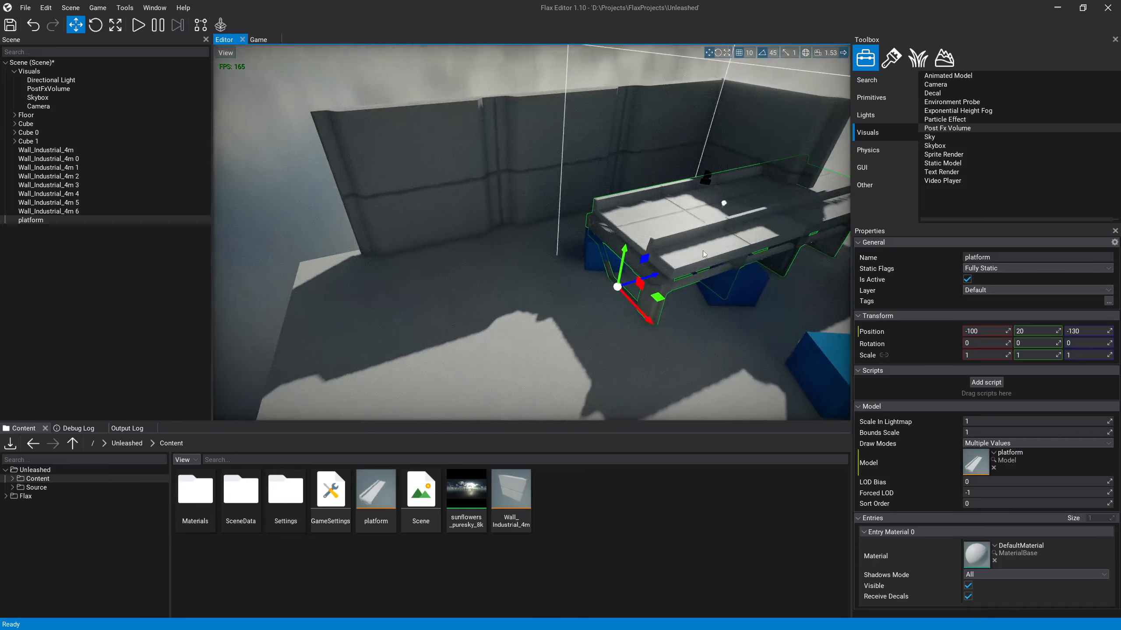
{"action": "left_click_drag", "start_coordinate": [643, 282], "coordinate": [497, 287]}
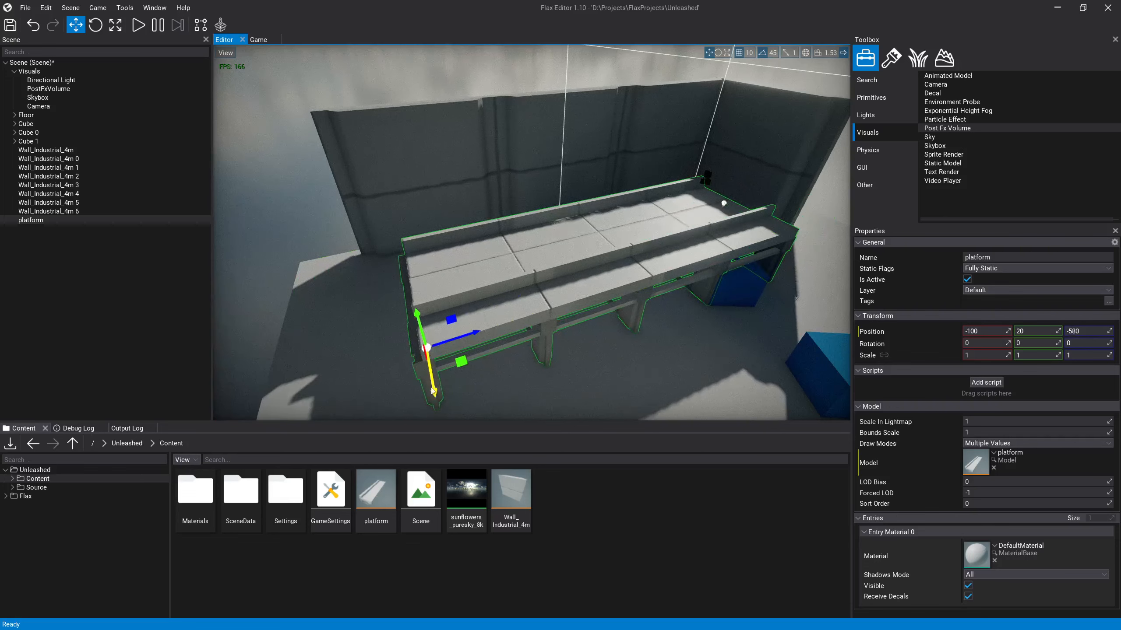
{"action": "right_click_drag", "start_coordinate": [429, 327], "coordinate": [468, 383]}
{"action": "left_click_drag", "start_coordinate": [535, 383], "coordinate": [702, 340]}
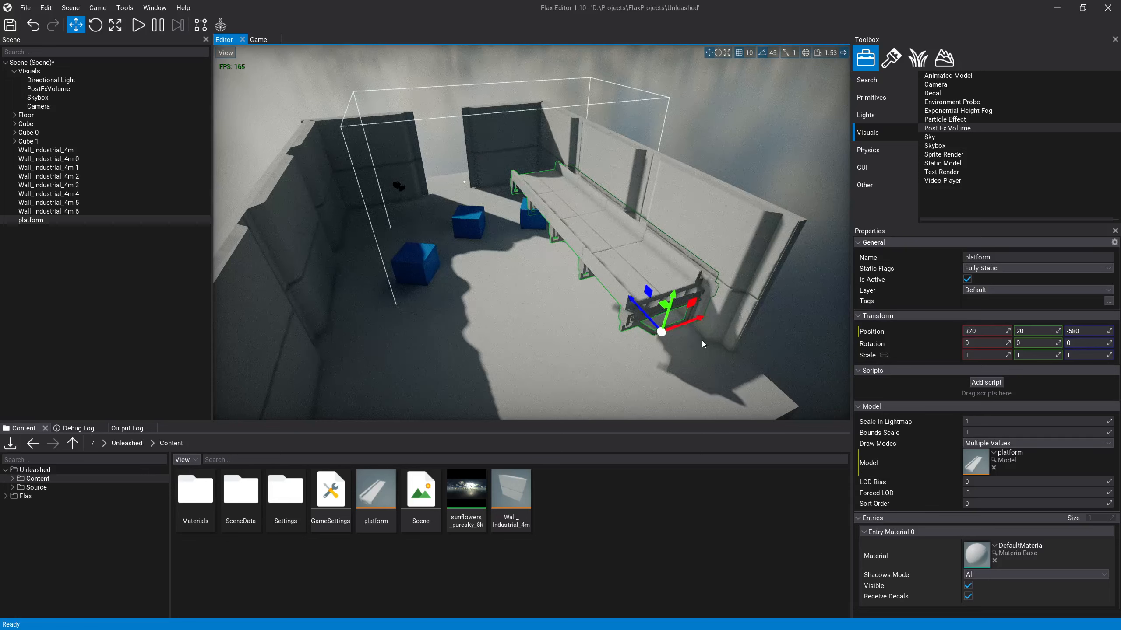
{"action": "left_click_drag", "start_coordinate": [671, 301], "coordinate": [680, 250]}
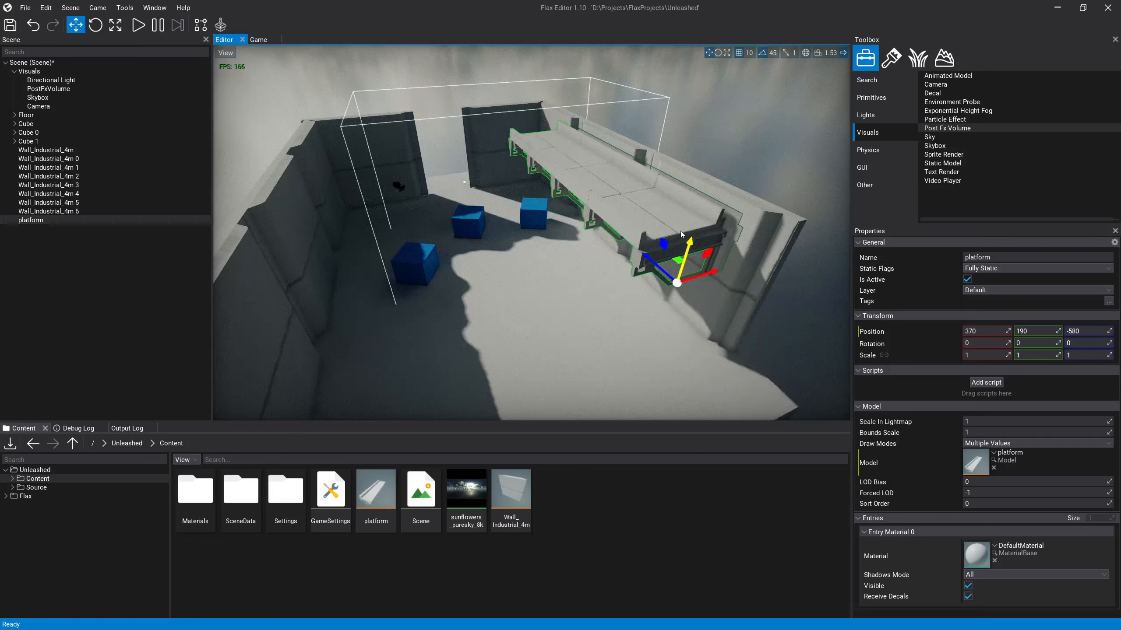
Step: Duplicate the three wall segments behind the platform and raise the copies to a Y position of 400
{"action": "left_click", "coordinate": [691, 313]}
{"action": "left_click", "coordinate": [570, 118]}
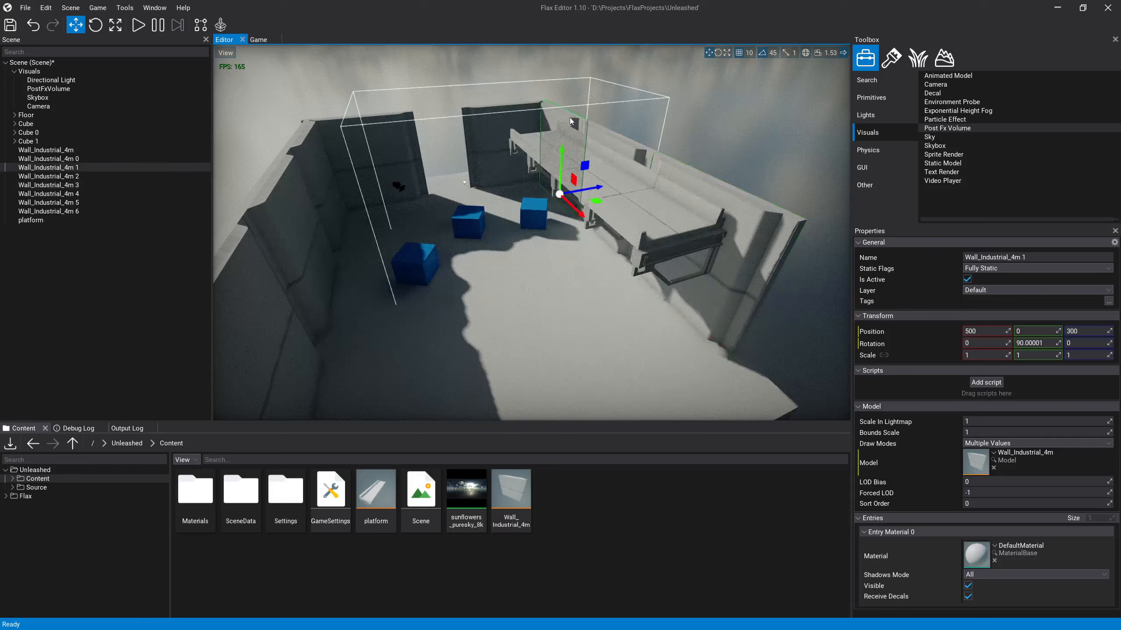
{"action": "left_click", "coordinate": [626, 148], "text": "ctrl"}
{"action": "left_click", "coordinate": [702, 184], "text": "ctrl"}
{"action": "key", "text": "ctrl+d"}
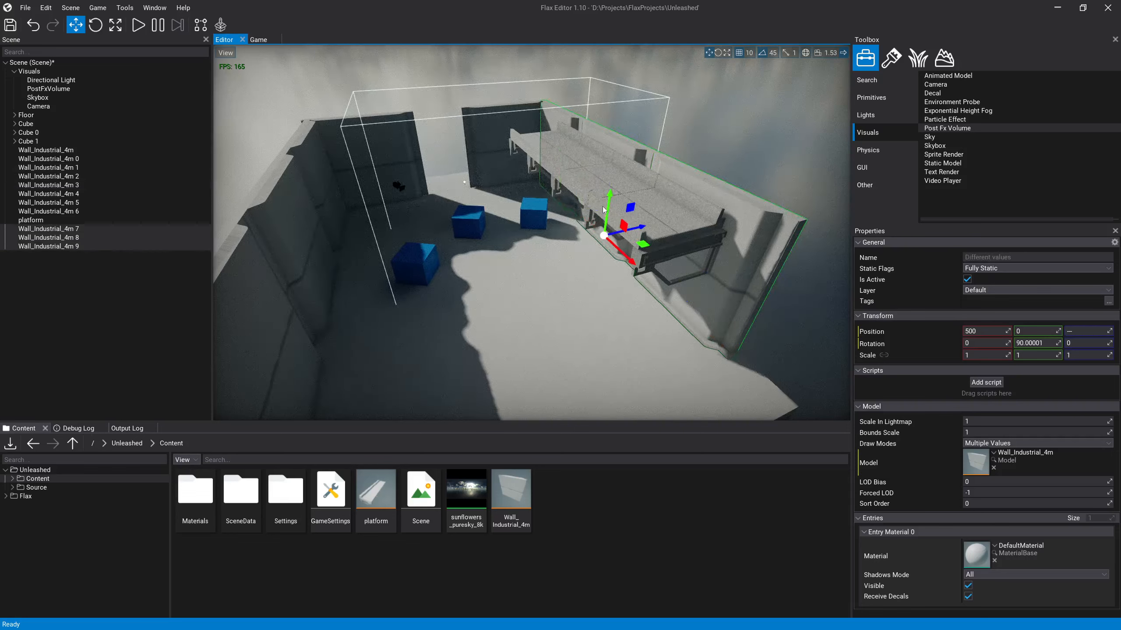
{"action": "left_click_drag", "start_coordinate": [612, 200], "coordinate": [627, 111]}
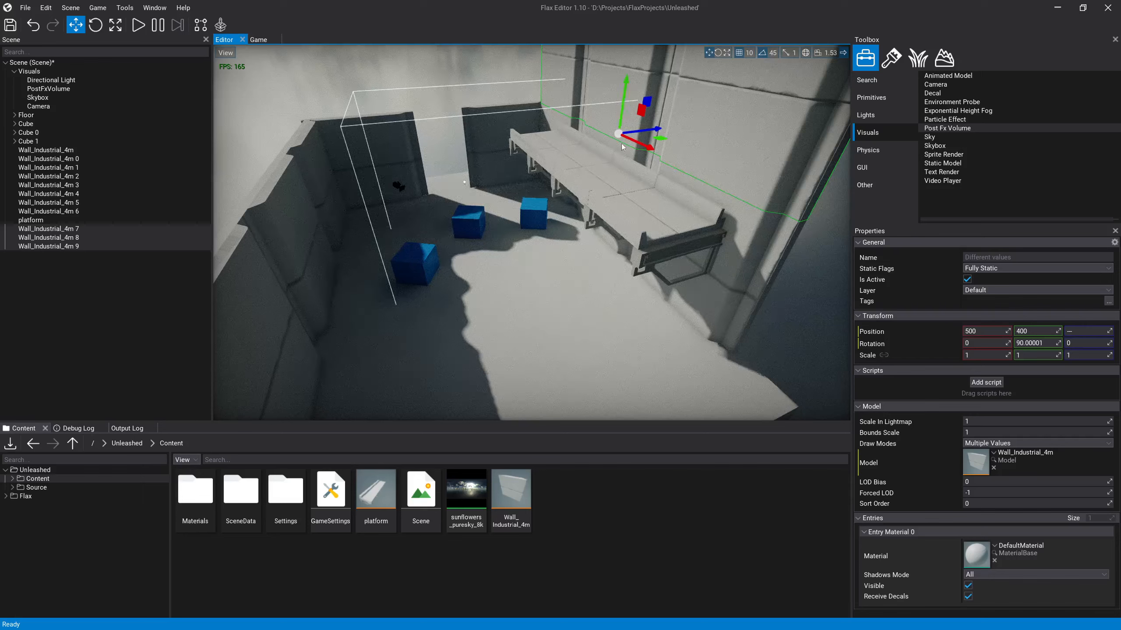
Step: Move the platform to position 370, 260, -920, duplicate it, and place the copy end to end with it at Z -90
{"action": "left_click", "coordinate": [619, 180]}
{"action": "left_click_drag", "start_coordinate": [684, 261], "coordinate": [794, 340]}
{"action": "mouse_move", "coordinate": [794, 340]}
{"action": "right_mouse_down"}
{"action": "mouse_move", "coordinate": [839, 344]}
{"action": "mouse_move", "coordinate": [802, 339]}
{"action": "right_mouse_up"}
{"action": "key", "text": "ctrl+d"}
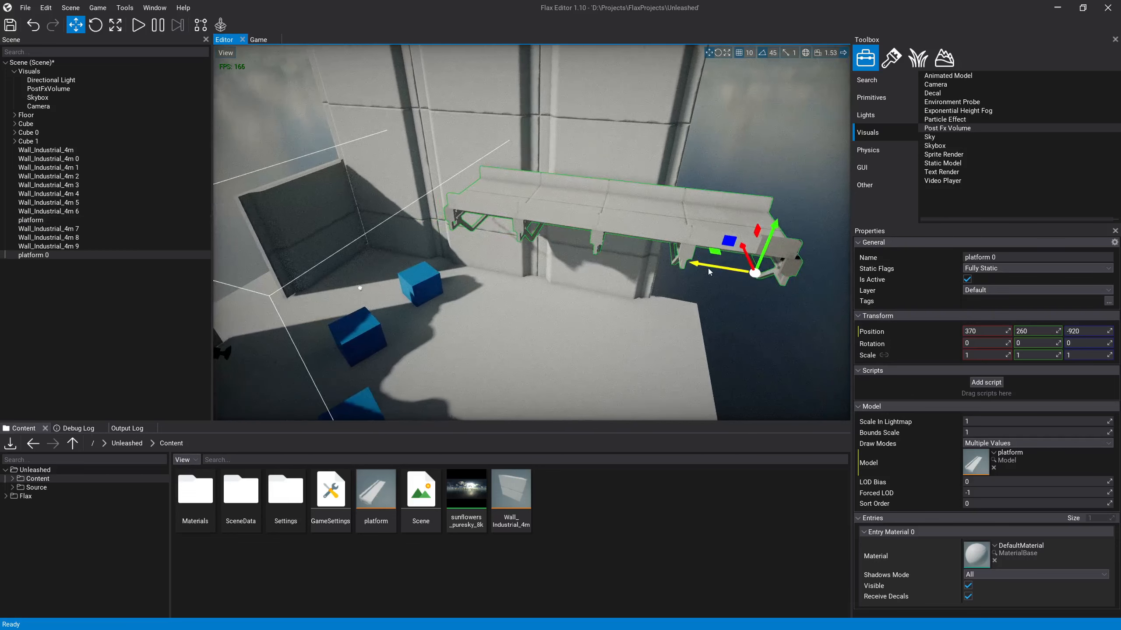
{"action": "left_click_drag", "start_coordinate": [680, 267], "coordinate": [444, 238]}
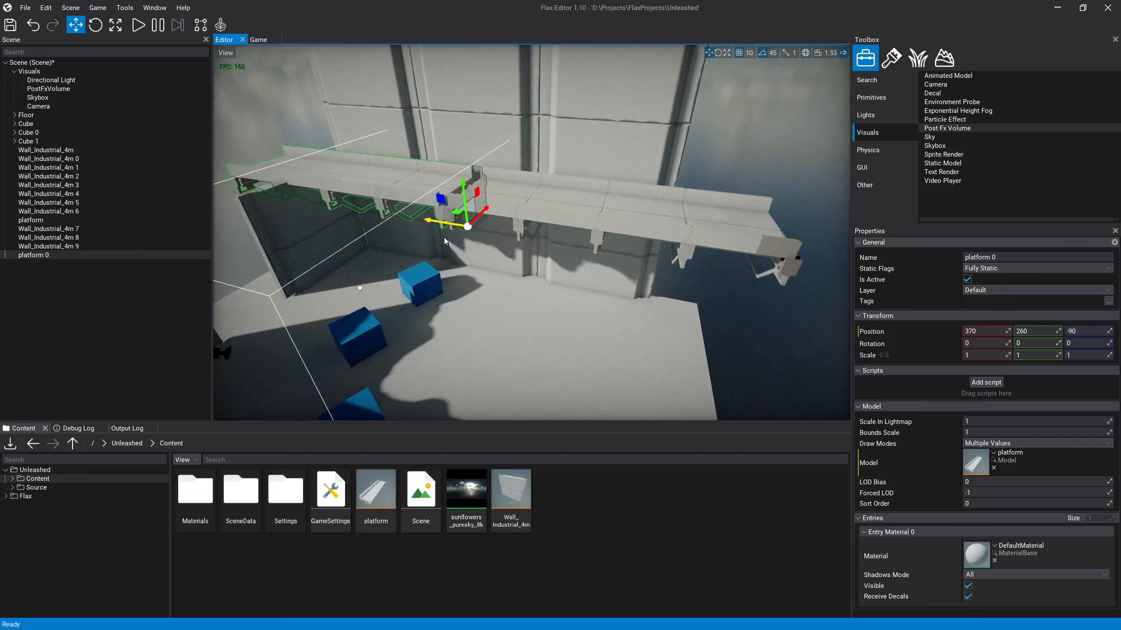
Step: Move both platforms together up the wall and inward, bringing the original to position 330, 420, -700
{"action": "left_click", "coordinate": [777, 251]}
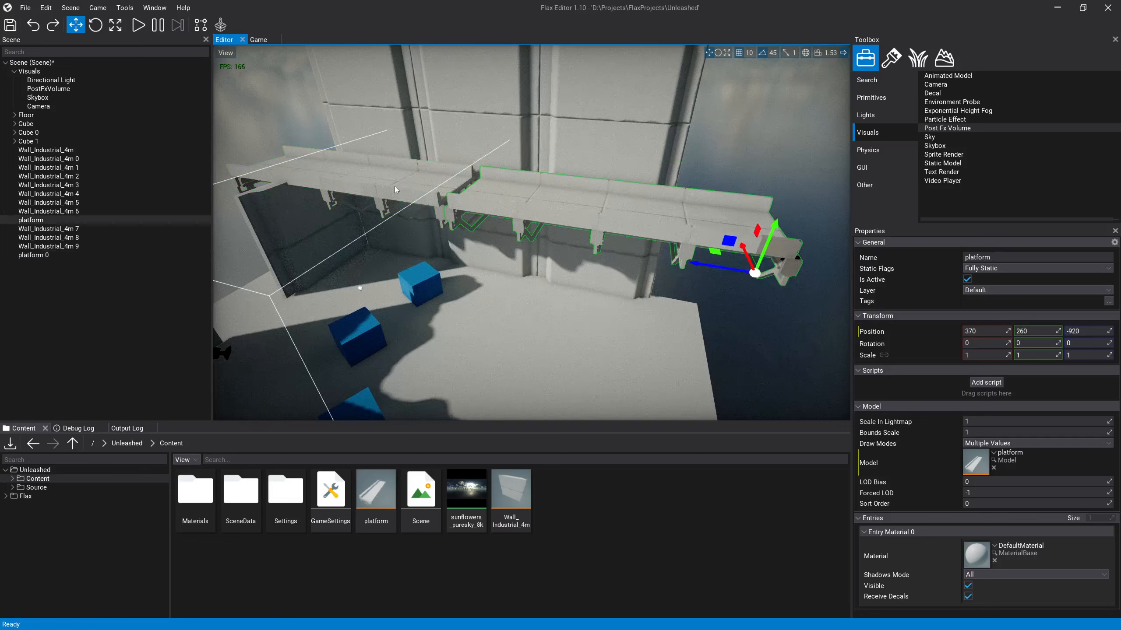
{"action": "left_click", "coordinate": [572, 227], "text": "ctrl"}
{"action": "left_click_drag", "start_coordinate": [570, 222], "coordinate": [496, 158]}
{"action": "key", "text": "d"}
{"action": "key", "text": "w"}
{"action": "right_click_drag", "start_coordinate": [666, 266], "coordinate": [585, 218]}
{"action": "left_click_drag", "start_coordinate": [535, 195], "coordinate": [520, 190]}
{"action": "mouse_move", "coordinate": [522, 199]}
{"action": "right_mouse_down"}
{"action": "mouse_move", "coordinate": [514, 211]}
{"action": "mouse_move", "coordinate": [519, 191]}
{"action": "mouse_move", "coordinate": [589, 194]}
{"action": "mouse_move", "coordinate": [554, 226]}
{"action": "mouse_move", "coordinate": [475, 184]}
{"action": "mouse_move", "coordinate": [533, 195]}
{"action": "mouse_move", "coordinate": [520, 205]}
{"action": "right_mouse_up"}
{"action": "key", "text": "s"}
{"action": "left_click", "coordinate": [510, 188]}
{"action": "key", "text": "e"}
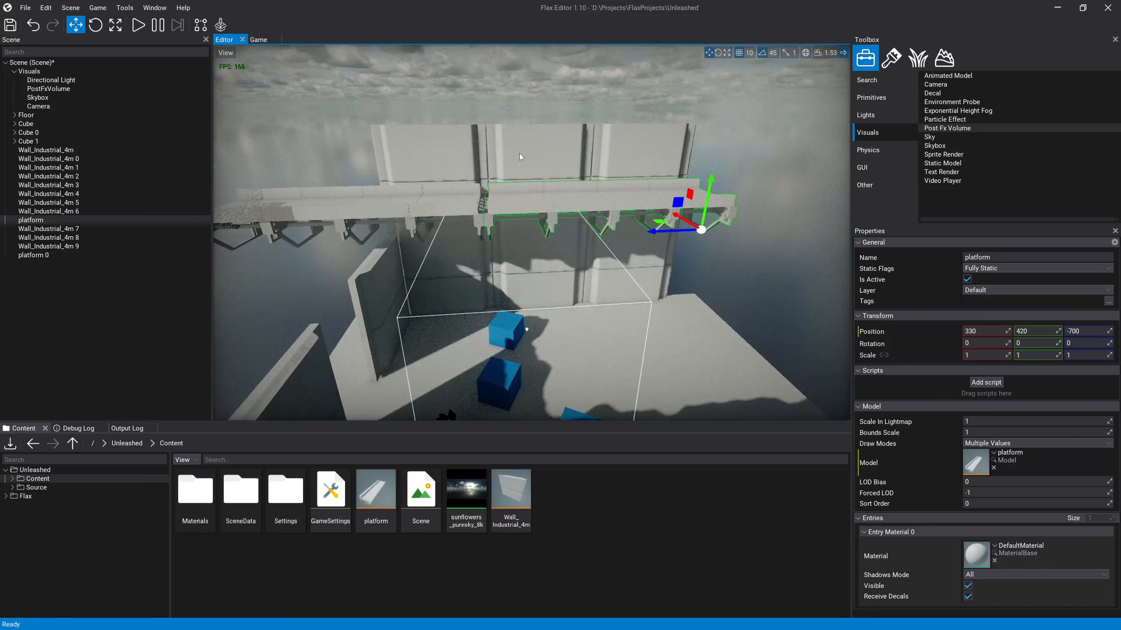
Step: Line up the original platform's outer end with the wall edge by moving it to Z -690
{"action": "left_click", "coordinate": [518, 153]}
{"action": "left_click", "coordinate": [625, 180]}
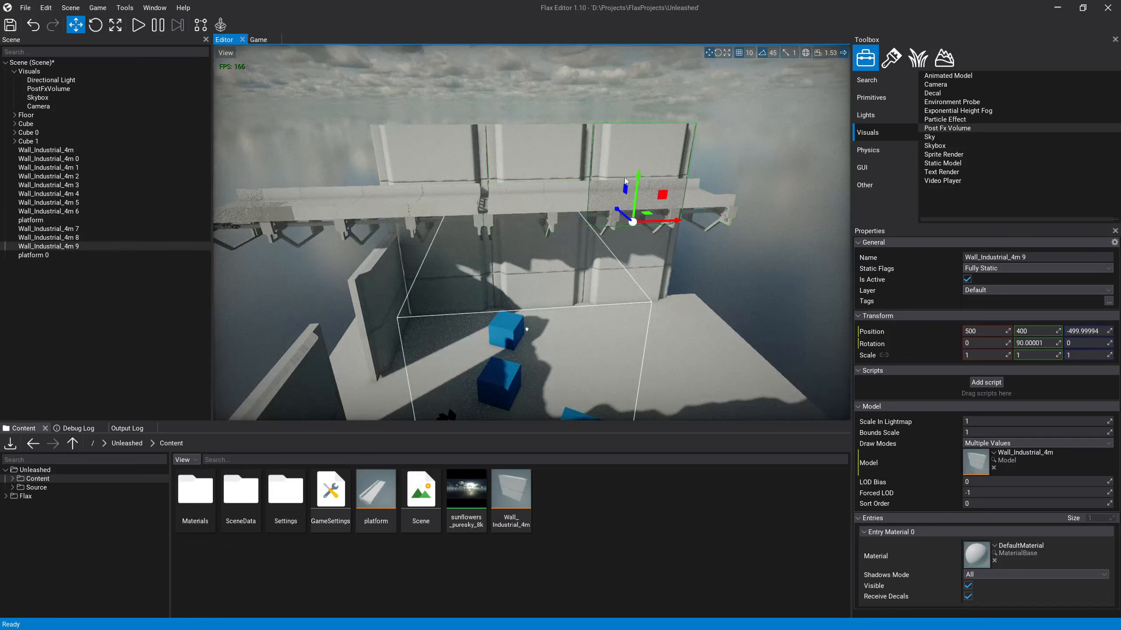
{"action": "left_click", "coordinate": [591, 207]}
{"action": "key", "text": "d"}
{"action": "right_click_drag", "start_coordinate": [591, 207], "coordinate": [421, 195]}
{"action": "scroll", "coordinate": [584, 207], "scroll_direction": "up", "scroll_amount": 2}
{"action": "key", "text": "d"}
{"action": "scroll", "coordinate": [547, 203], "scroll_direction": "up", "scroll_amount": 2}
{"action": "key", "text": "w"}
{"action": "key", "text": "d"}
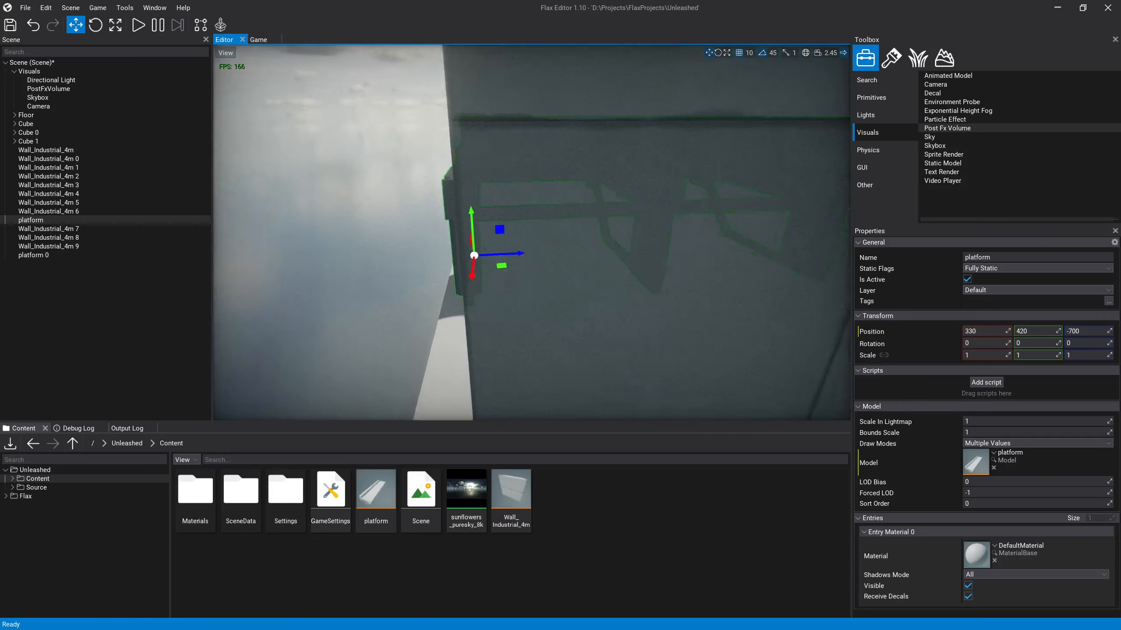
{"action": "right_click_drag", "start_coordinate": [678, 221], "coordinate": [663, 219]}
{"action": "left_click_drag", "start_coordinate": [538, 249], "coordinate": [547, 252]}
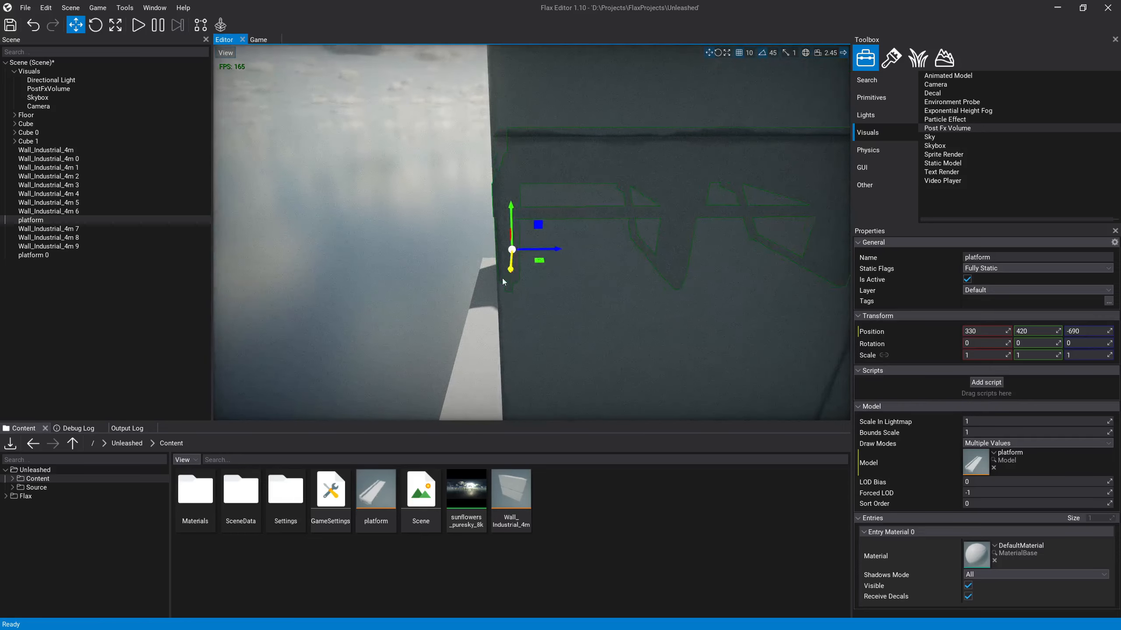
Step: Move the duplicated platform to Z 110 so it joins the original, and check the seam between them
{"action": "key", "text": "a"}
{"action": "right_click_drag", "start_coordinate": [502, 278], "coordinate": [402, 213]}
{"action": "key", "text": "w"}
{"action": "key", "text": "s"}
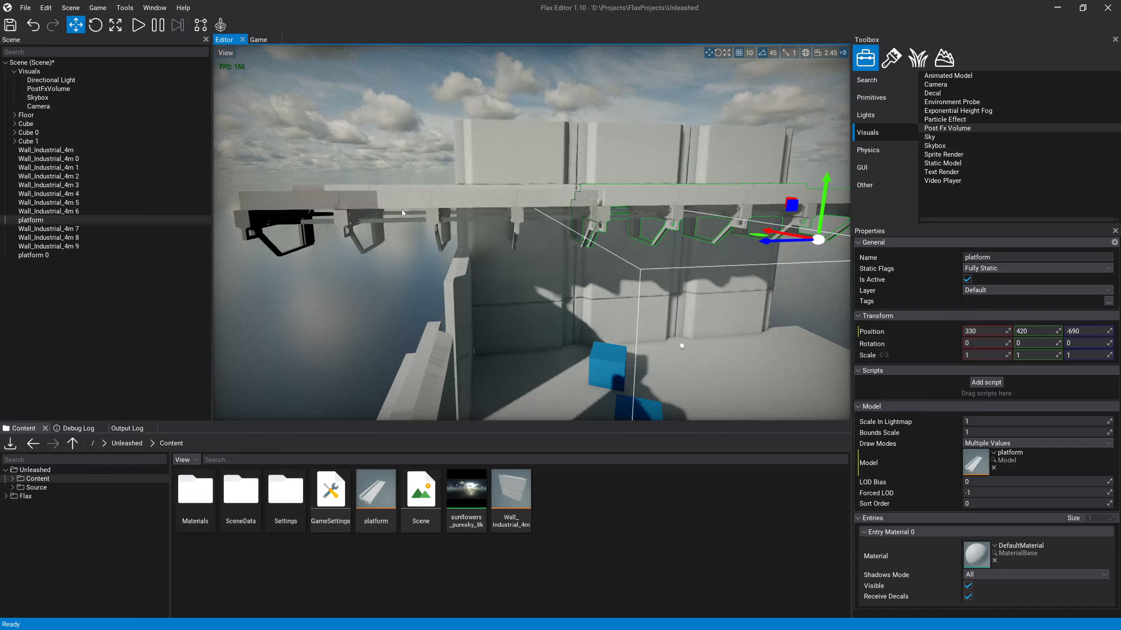
{"action": "left_click", "coordinate": [401, 210]}
{"action": "left_click", "coordinate": [564, 237]}
{"action": "mouse_move", "coordinate": [554, 245]}
{"action": "left_mouse_down"}
{"action": "mouse_move", "coordinate": [419, 253]}
{"action": "mouse_move", "coordinate": [567, 258]}
{"action": "left_mouse_up"}
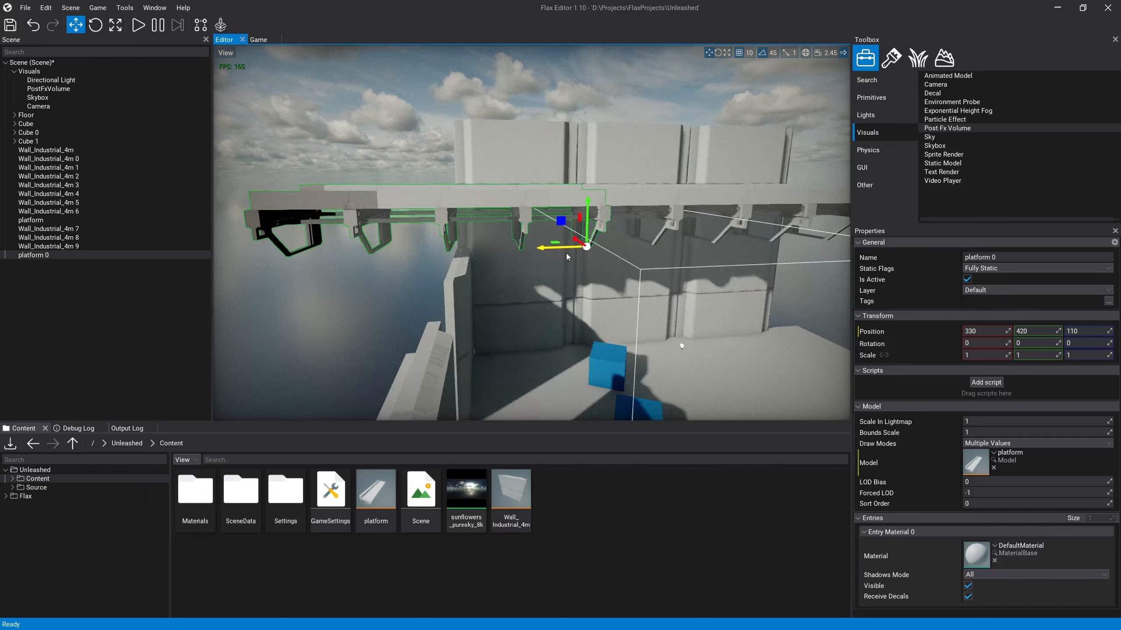
{"action": "key", "text": "w"}
{"action": "right_click_drag", "start_coordinate": [622, 230], "coordinate": [505, 193]}
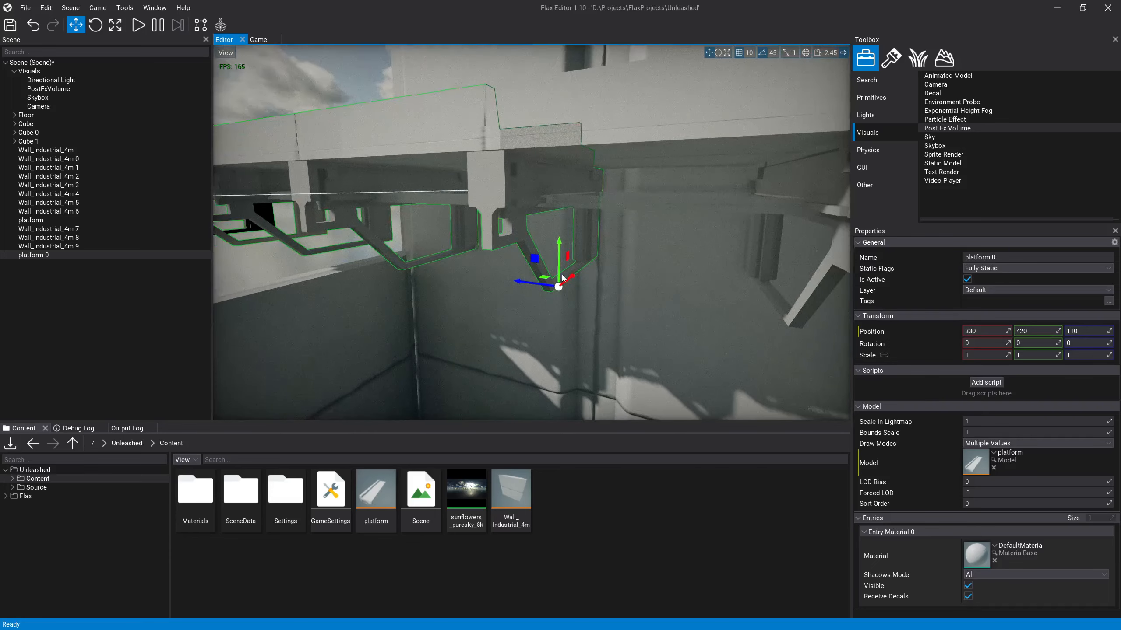
{"action": "key", "text": "s"}
{"action": "right_click_drag", "start_coordinate": [563, 278], "coordinate": [486, 265]}
{"action": "key", "text": "w"}
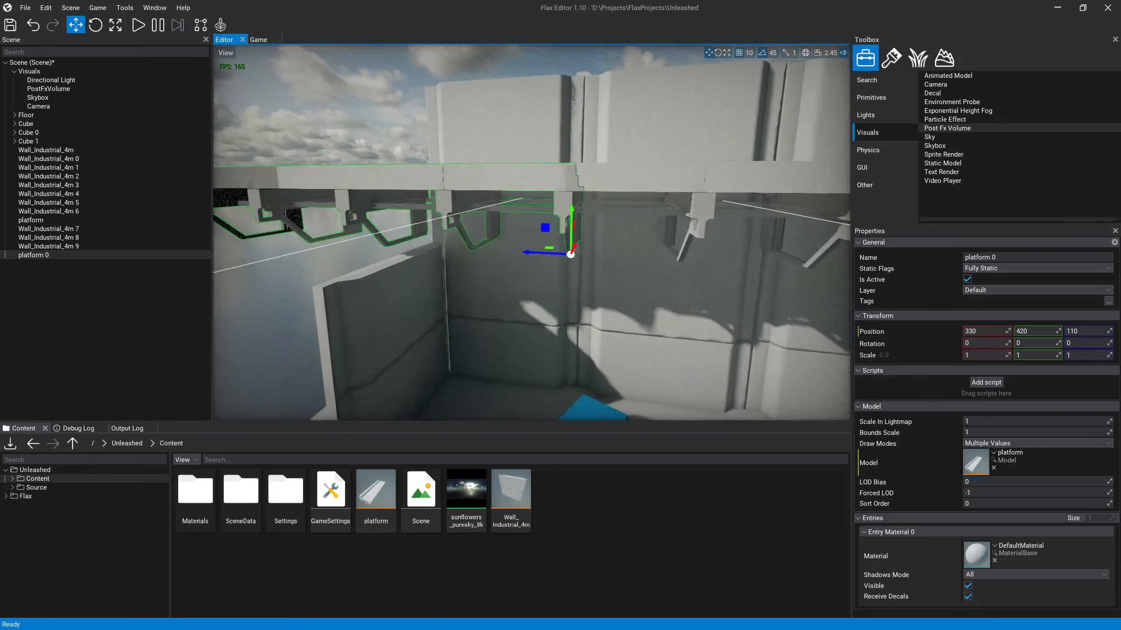
{"action": "key", "text": "s"}
{"action": "right_click_drag", "start_coordinate": [468, 111], "coordinate": [452, 180]}
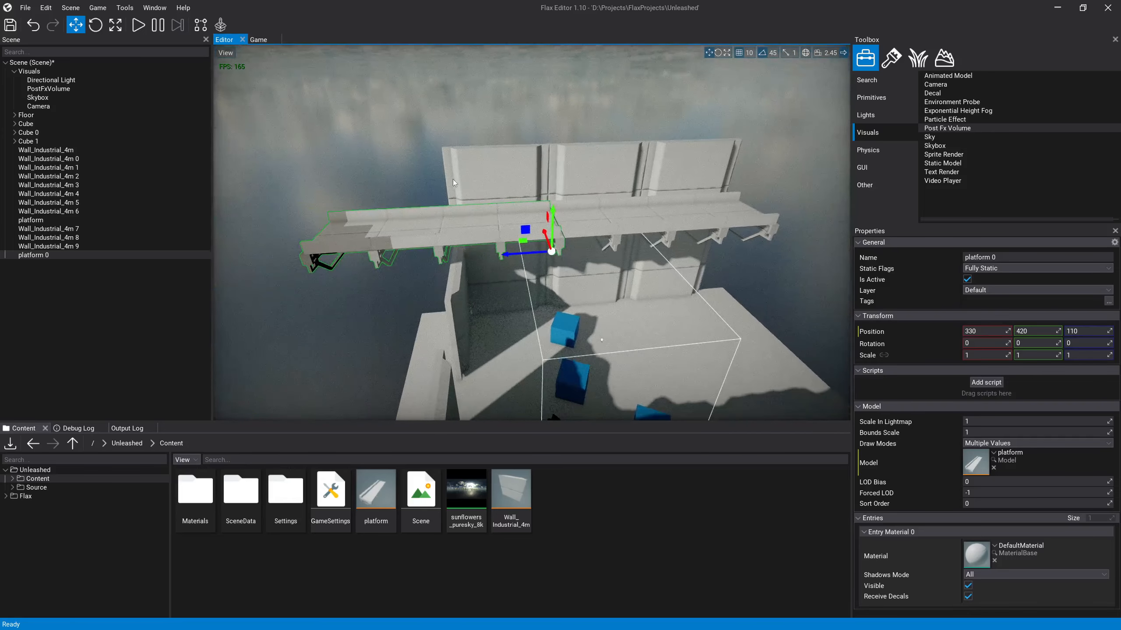
Step: Duplicate the last raised wall segment and extend the upper row with the copy at 500, 400, 700
{"action": "left_click", "coordinate": [457, 181]}
{"action": "key", "text": "ctrl+d"}
{"action": "left_click_drag", "start_coordinate": [411, 243], "coordinate": [442, 241]}
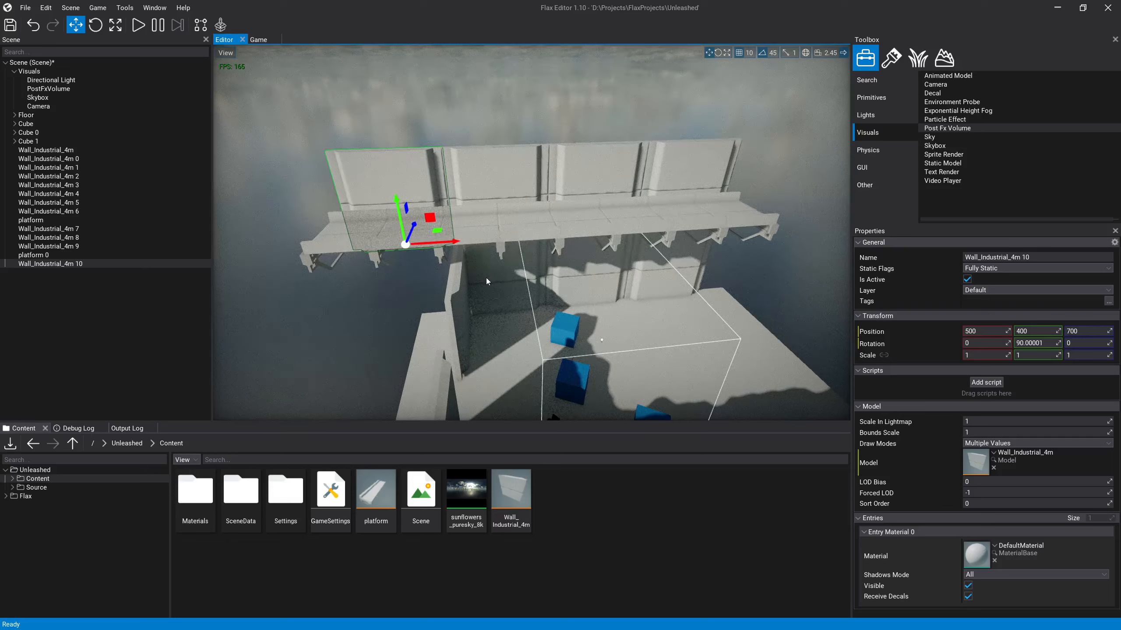
Step: Duplicate the lower wall segment beneath it and place the copy at 500, 0, 700
{"action": "left_click", "coordinate": [509, 283]}
{"action": "key", "text": "ctrl+d"}
{"action": "left_click_drag", "start_coordinate": [547, 306], "coordinate": [451, 314]}
{"action": "right_click_drag", "start_coordinate": [452, 315], "coordinate": [433, 263]}
{"action": "left_click_drag", "start_coordinate": [490, 300], "coordinate": [494, 299]}
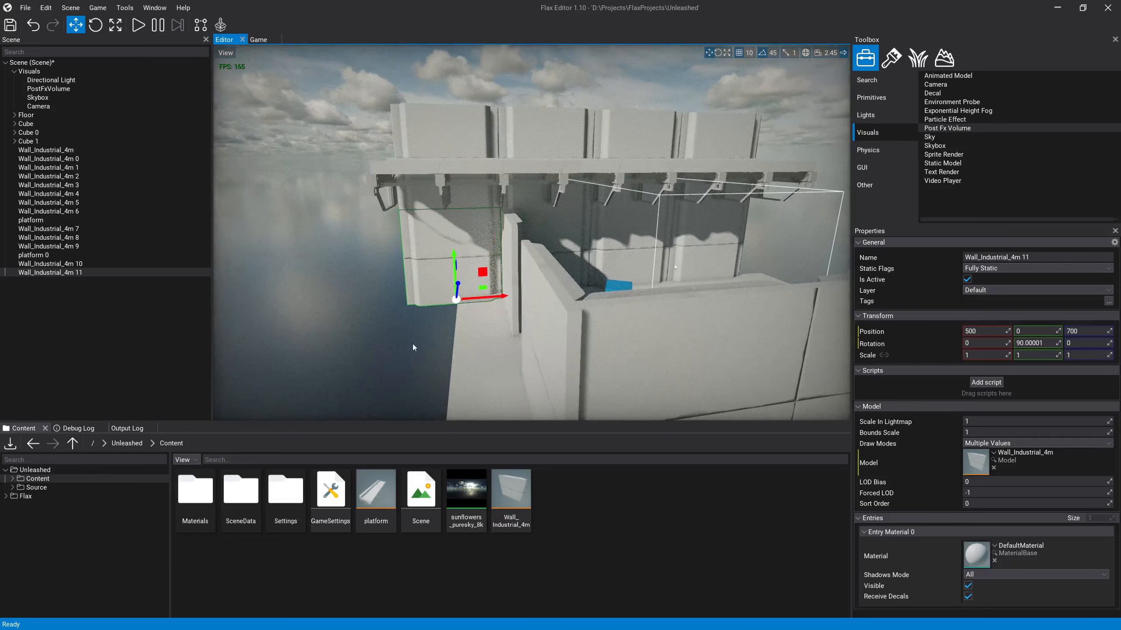
{"action": "left_click", "coordinate": [449, 355]}
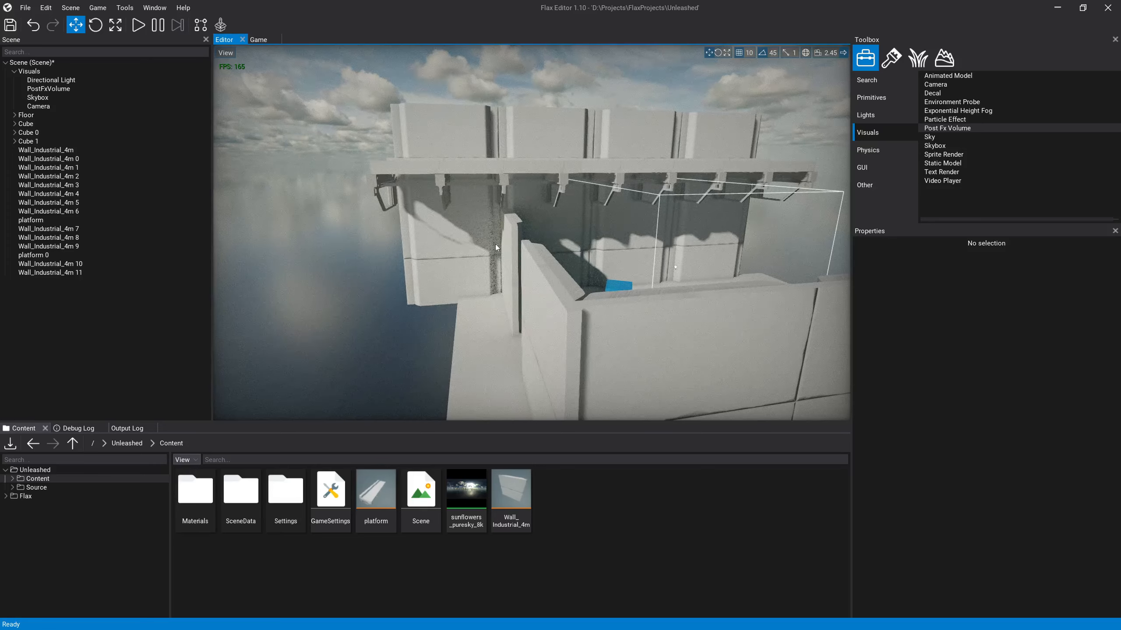
Step: Examine the extended room from outside and above, checking the floor, blue cubes and opposite wall segments
{"action": "key", "text": "w"}
{"action": "right_click_drag", "start_coordinate": [607, 298], "coordinate": [631, 302]}
{"action": "key", "text": "s"}
{"action": "key", "text": "s"}
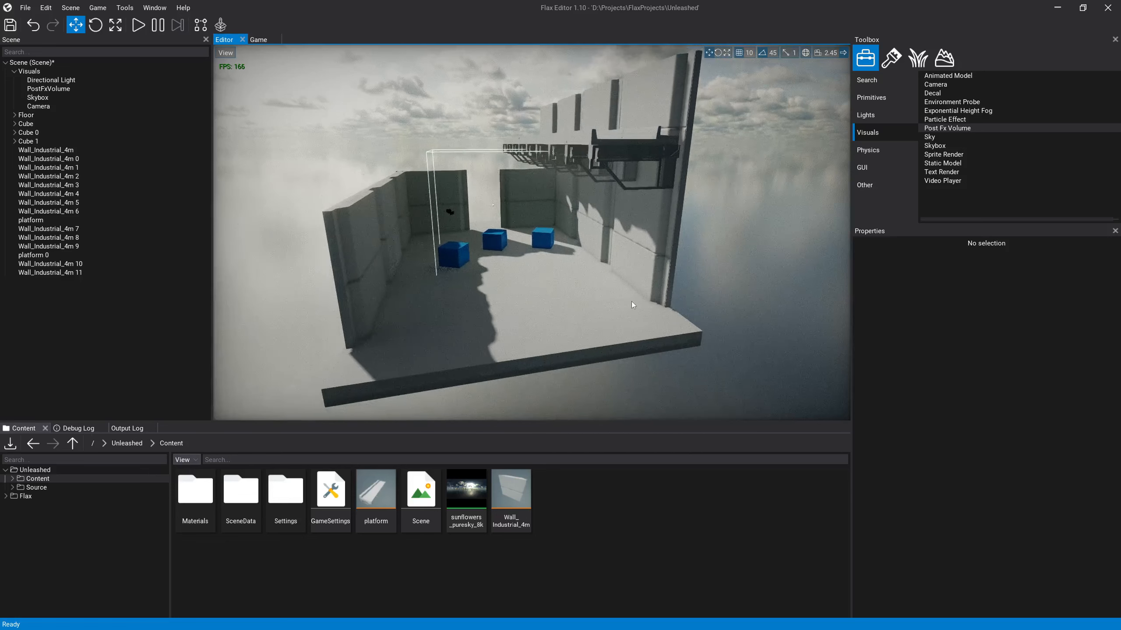
{"action": "left_click", "coordinate": [604, 312]}
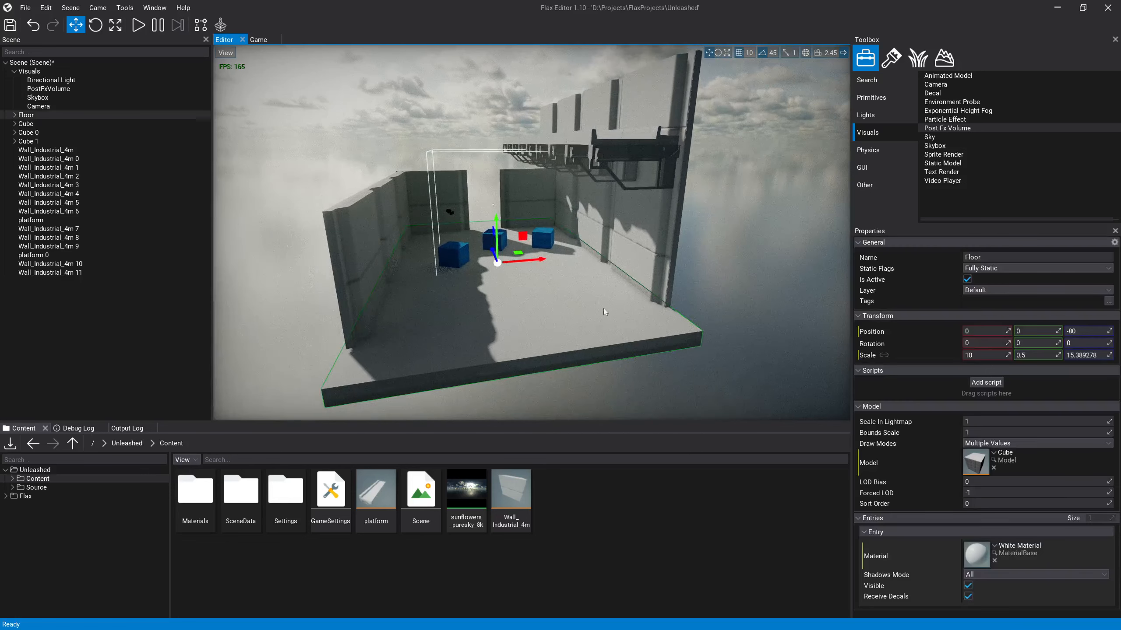
{"action": "left_click", "coordinate": [546, 237]}
{"action": "left_click", "coordinate": [496, 237]}
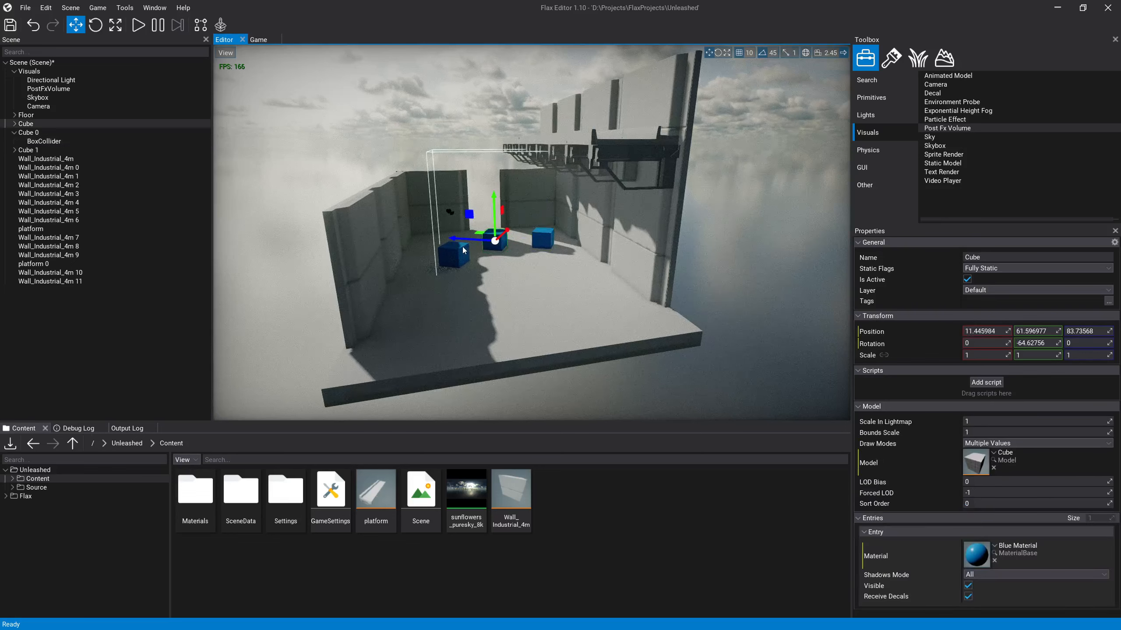
{"action": "left_click", "coordinate": [460, 249]}
{"action": "left_click", "coordinate": [390, 227]}
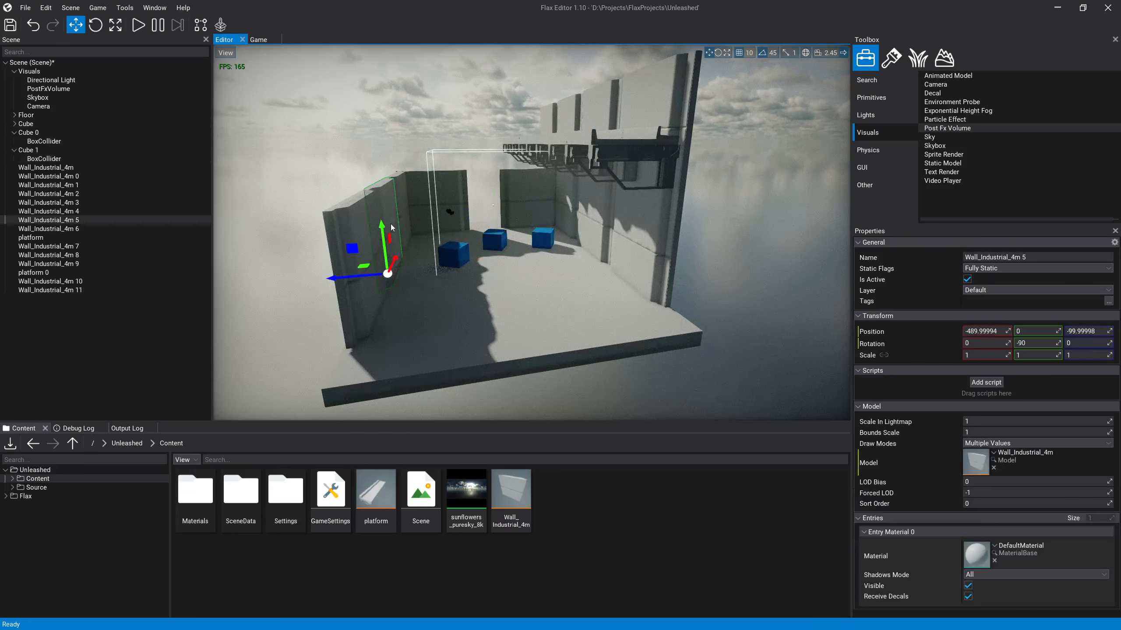
{"action": "right_click_drag", "start_coordinate": [431, 217], "coordinate": [477, 180]}
{"action": "key", "text": "e"}
{"action": "left_click", "coordinate": [155, 8]}
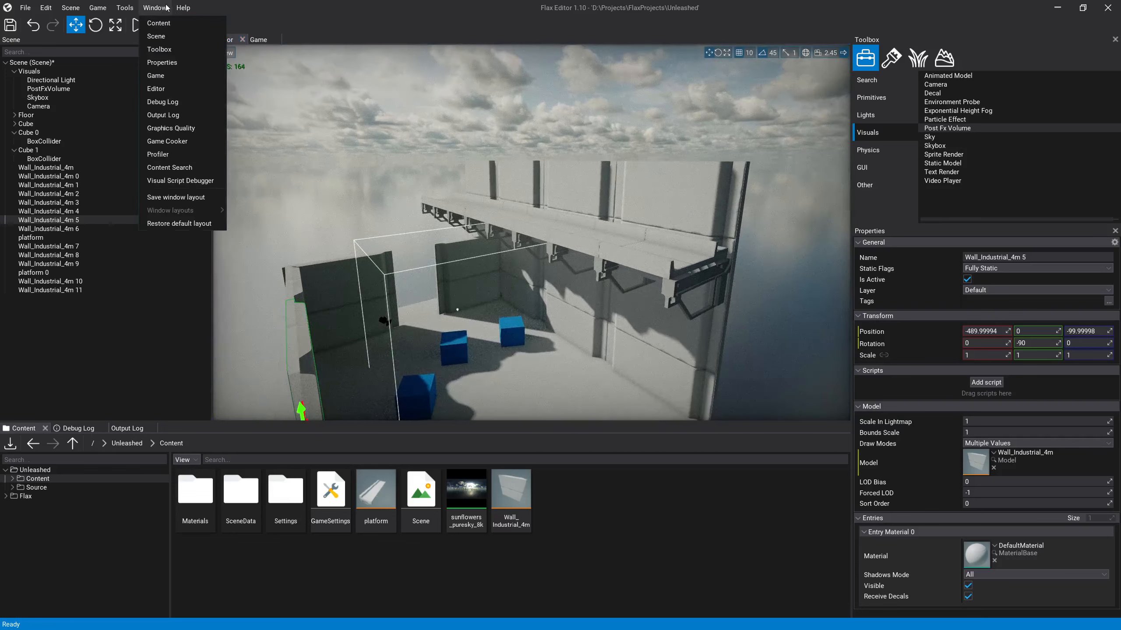
{"action": "left_click", "coordinate": [126, 8]}
{"action": "left_click", "coordinate": [173, 106]}
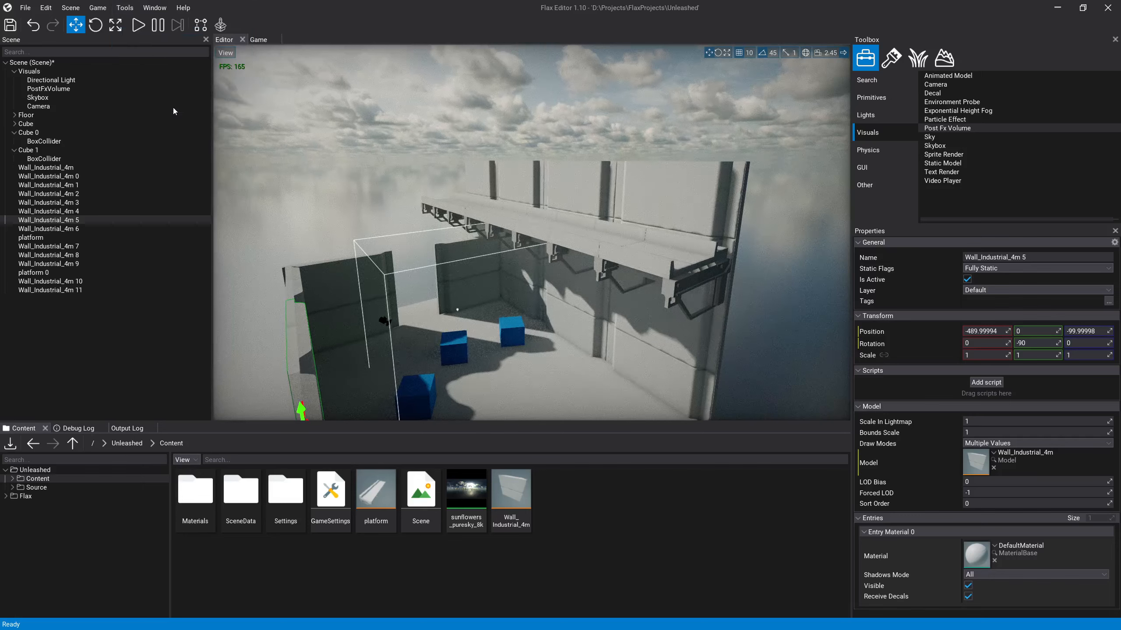
Step: Examine the shadows and indirect lighting on the walls, cubes and platform undersides from inside the room
{"action": "right_click_drag", "start_coordinate": [530, 251], "coordinate": [521, 260]}
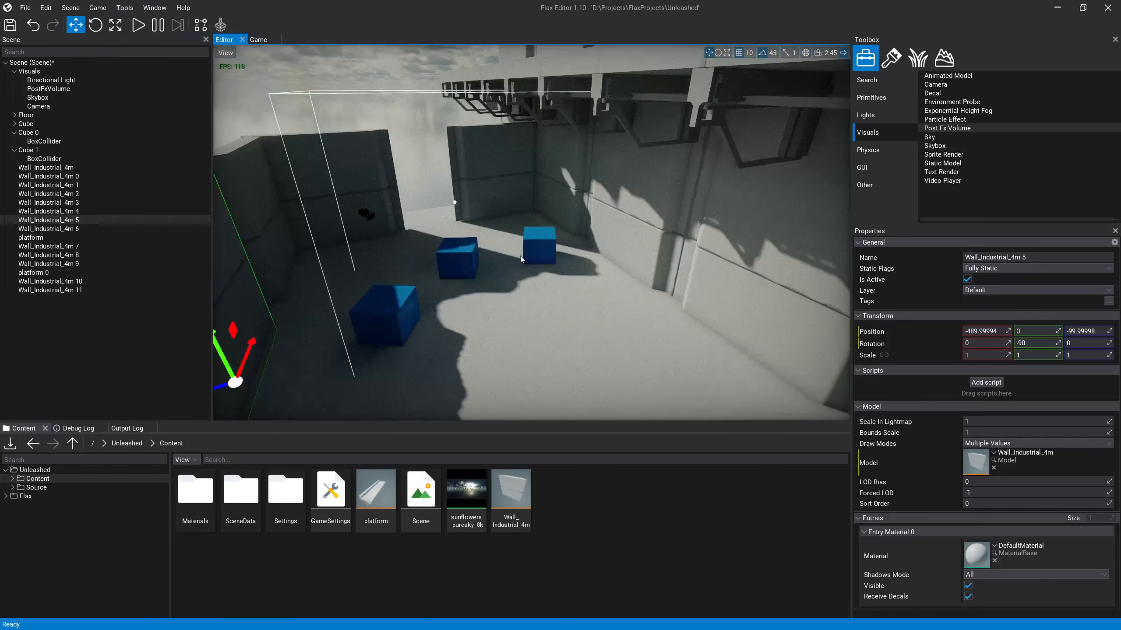
{"action": "key", "text": "w"}
{"action": "right_click_drag", "start_coordinate": [390, 186], "coordinate": [422, 231]}
{"action": "left_click", "coordinate": [256, 240]}
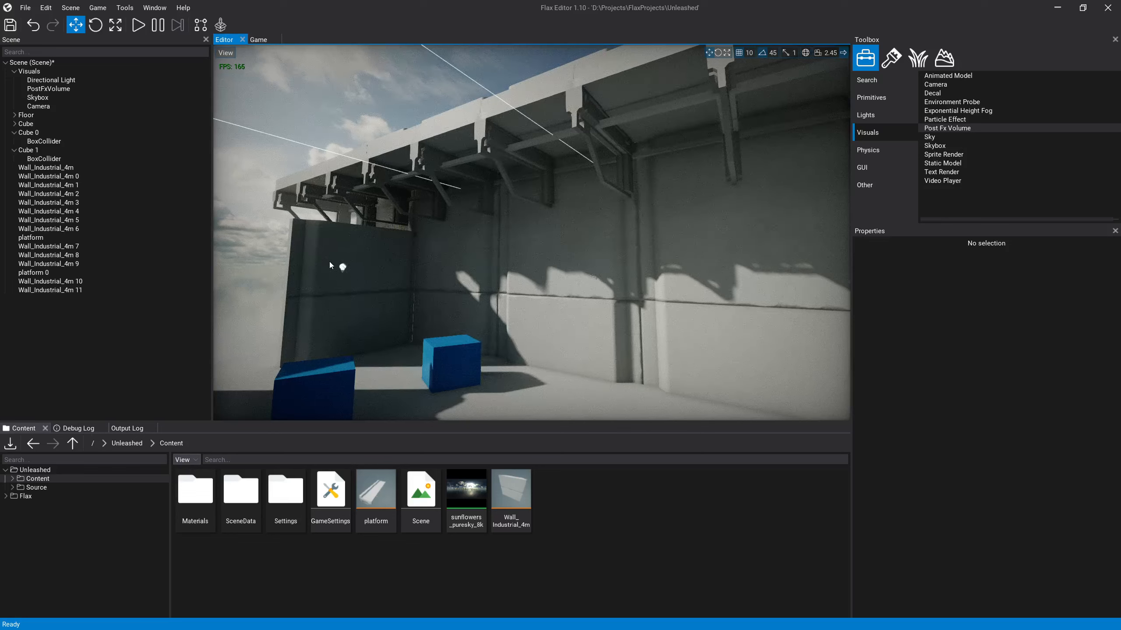
{"action": "left_click", "coordinate": [516, 137]}
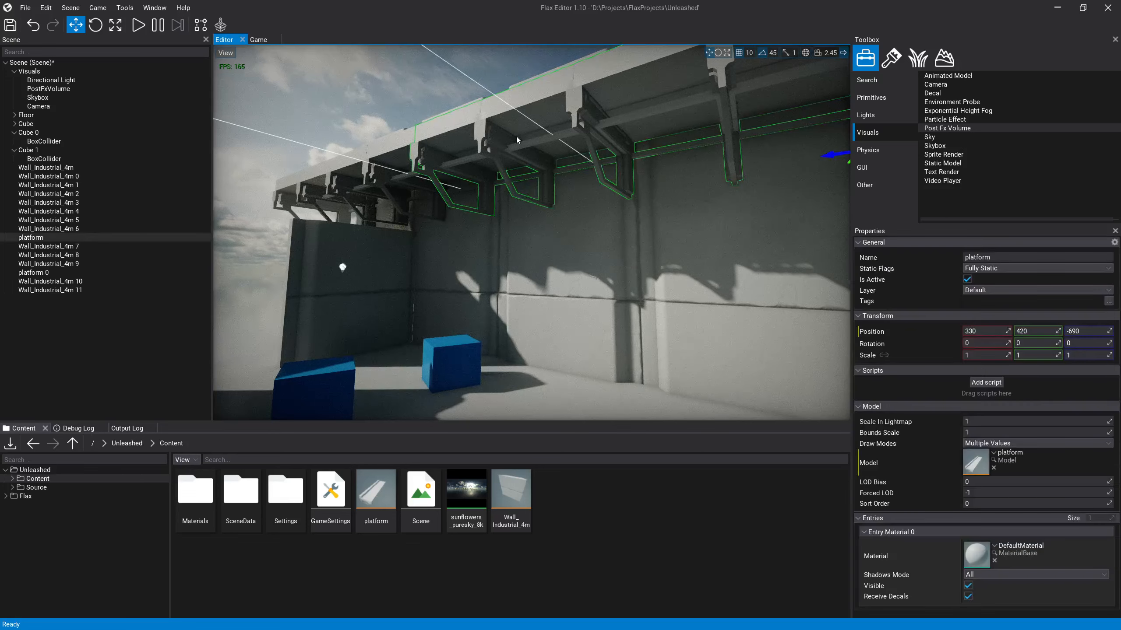
{"action": "key", "text": "f"}
{"action": "right_click_drag", "start_coordinate": [705, 187], "coordinate": [484, 116]}
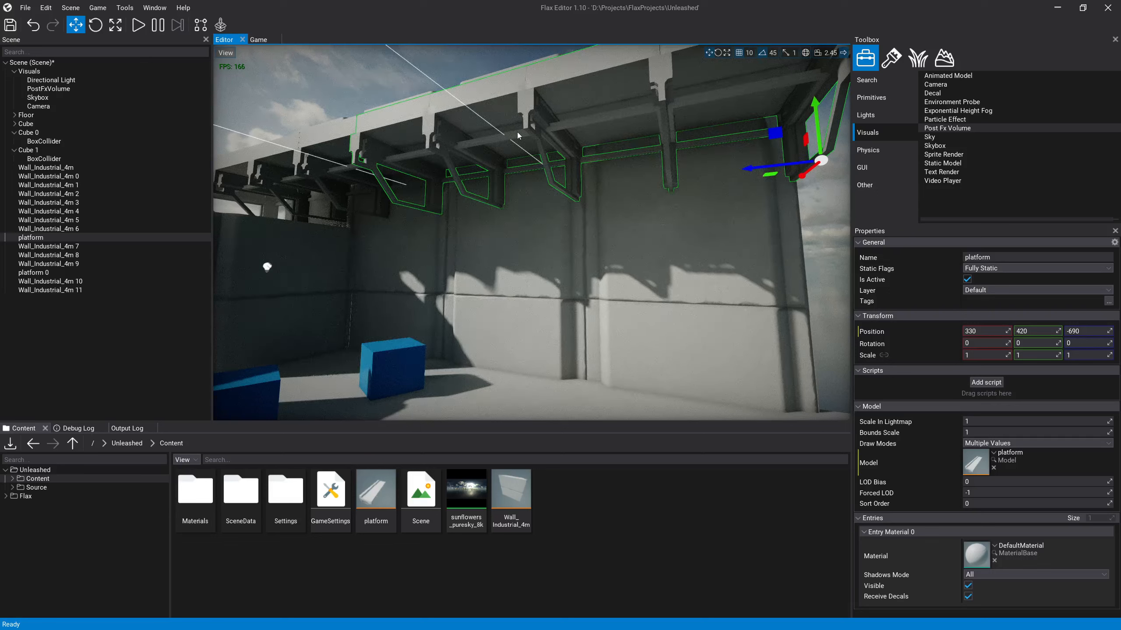
{"action": "right_click_drag", "start_coordinate": [517, 132], "coordinate": [456, 229]}
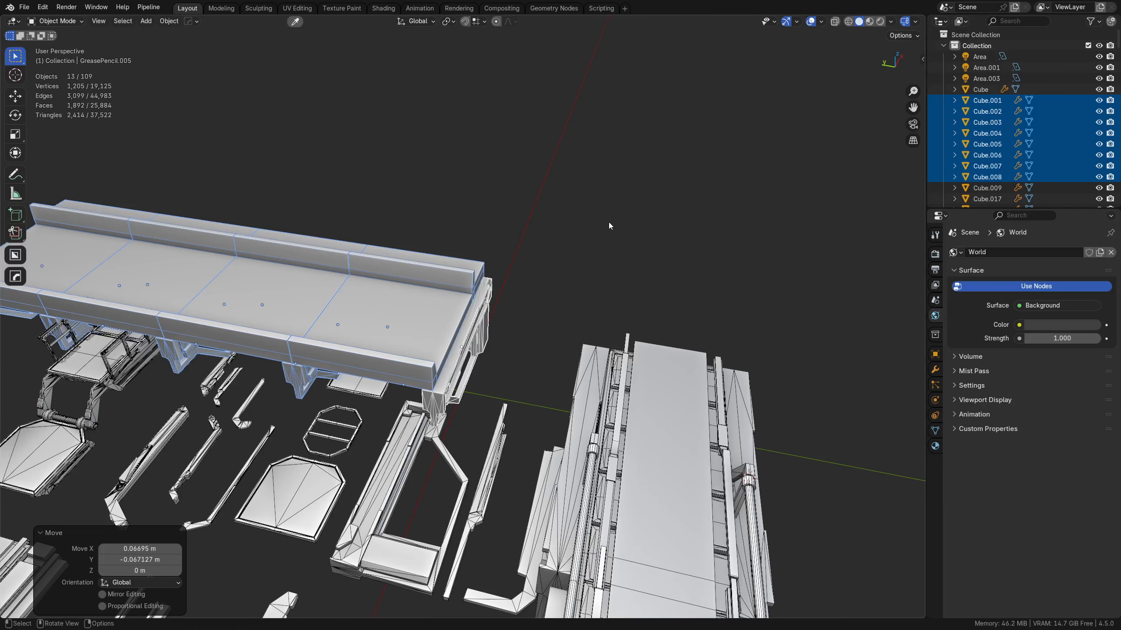
{"action": "left_click", "coordinate": [609, 223]}
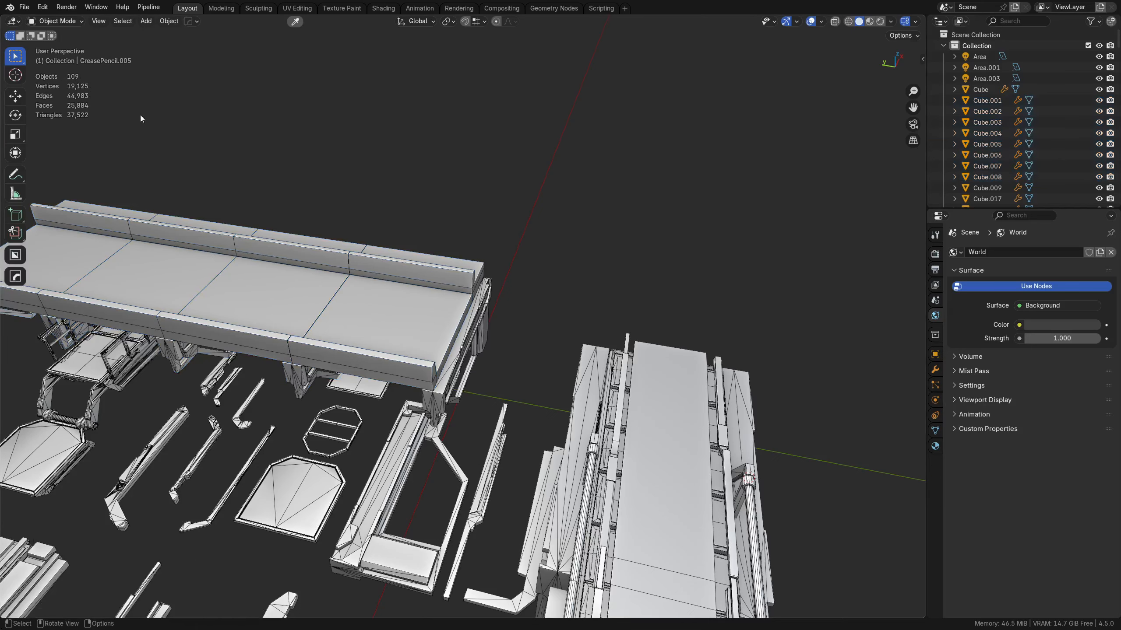
{"action": "left_click", "coordinate": [23, 7]}
{"action": "left_click", "coordinate": [42, 34]}
{"action": "left_click", "coordinate": [580, 330]}
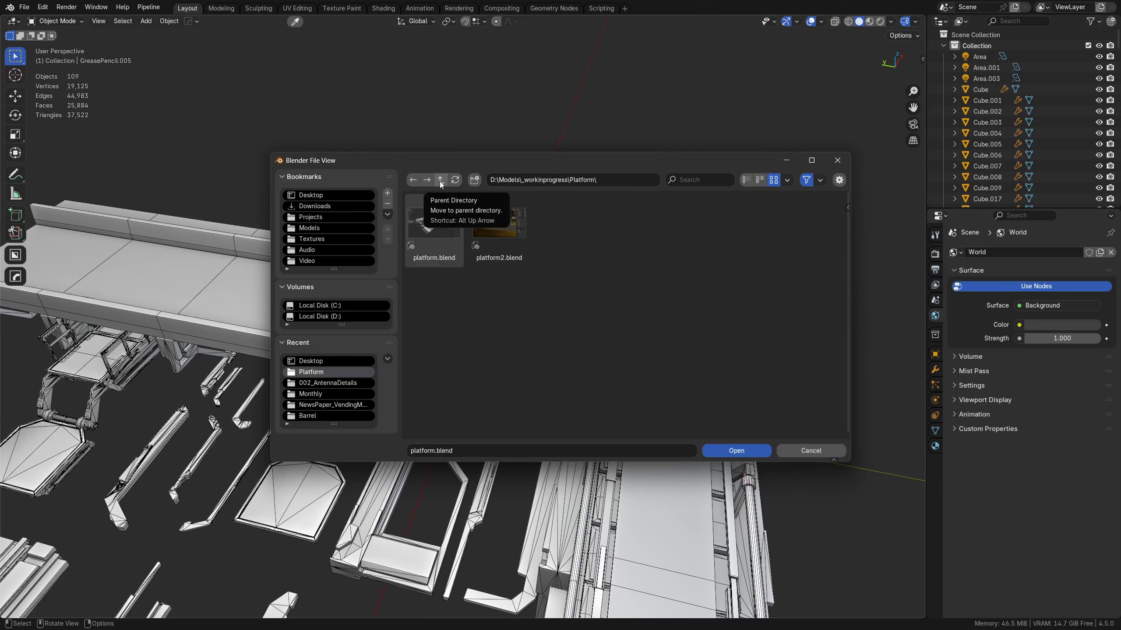
{"action": "left_click", "coordinate": [440, 181]}
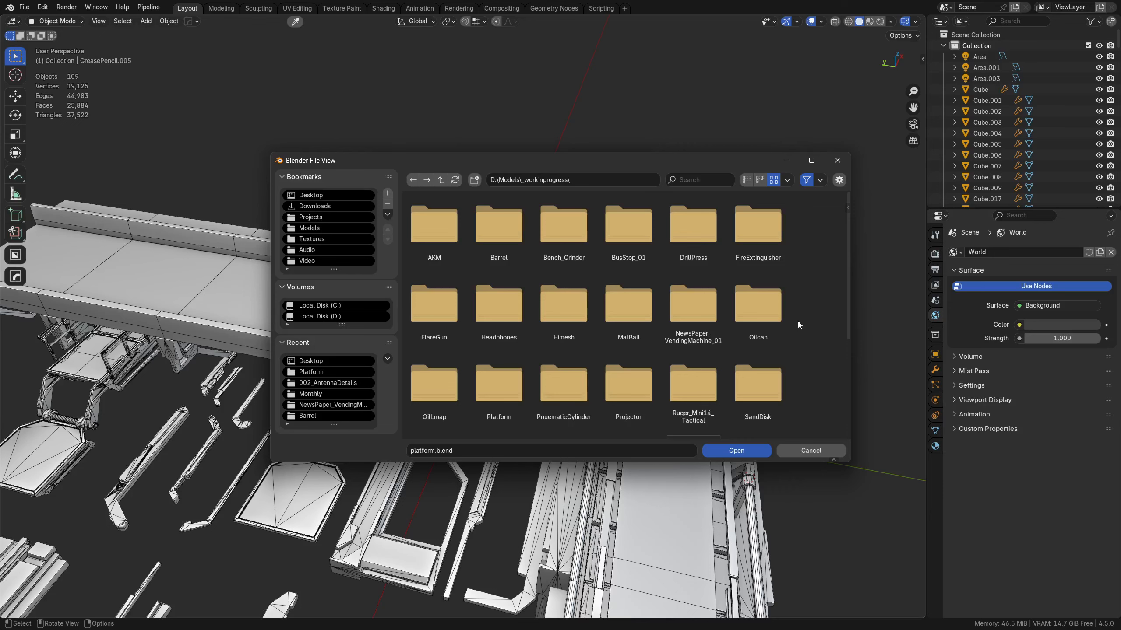
{"action": "left_click", "coordinate": [809, 450]}
{"action": "right_click", "coordinate": [389, 425]}
{"action": "left_click", "coordinate": [237, 421]}
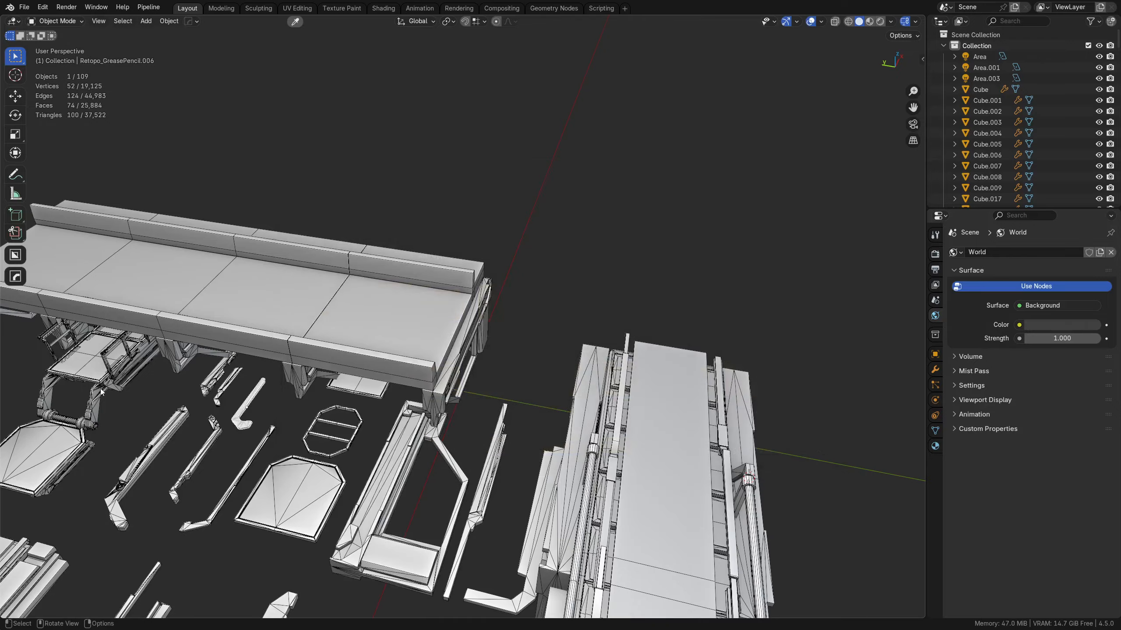
Step: Box-select the small seat-like assembly with folding arms beneath the long platform from the left orthographic view
{"action": "left_click", "coordinate": [100, 389]}
{"action": "middle_click", "coordinate": [101, 376], "text": "alt"}
{"action": "middle_click_drag", "start_coordinate": [474, 422], "coordinate": [640, 346]}
{"action": "scroll", "coordinate": [622, 345], "scroll_direction": "up", "scroll_amount": 2}
{"action": "left_click", "coordinate": [279, 271]}
{"action": "left_click", "coordinate": [286, 221]}
{"action": "middle_click_drag", "start_coordinate": [424, 305], "coordinate": [447, 322]}
{"action": "left_click", "coordinate": [409, 310]}
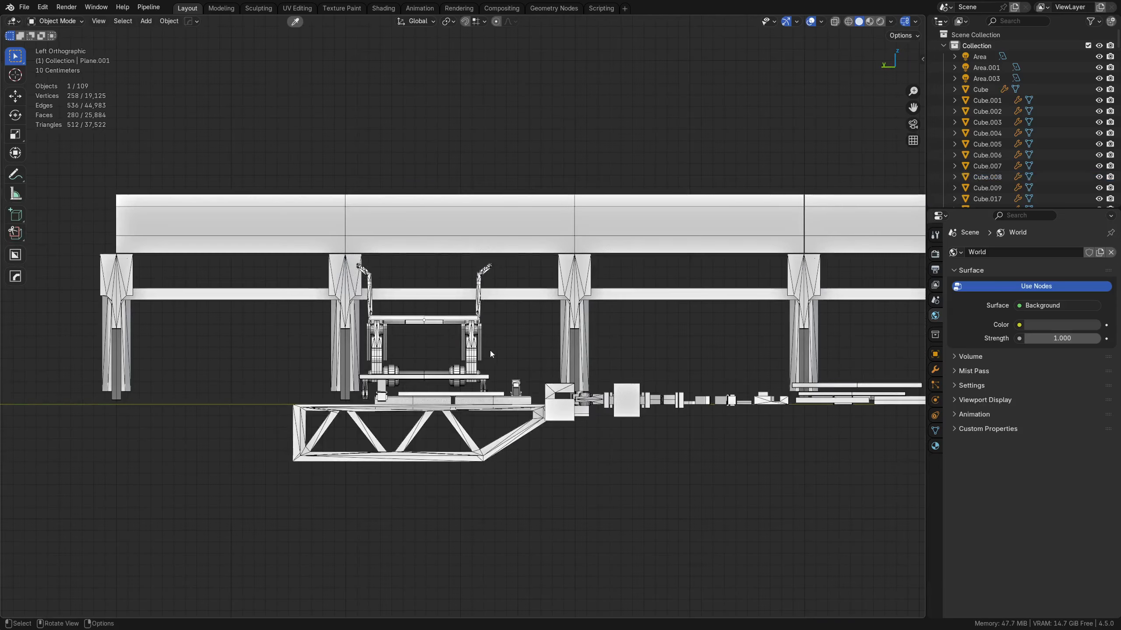
{"action": "left_click_drag", "start_coordinate": [509, 258], "coordinate": [343, 426]}
Step: Deselect the separate deck with truss supports using circle select from the top orthographic view
{"action": "scroll", "coordinate": [432, 398], "scroll_direction": "down", "scroll_amount": 4}
{"action": "middle_click_drag", "start_coordinate": [432, 398], "coordinate": [563, 463]}
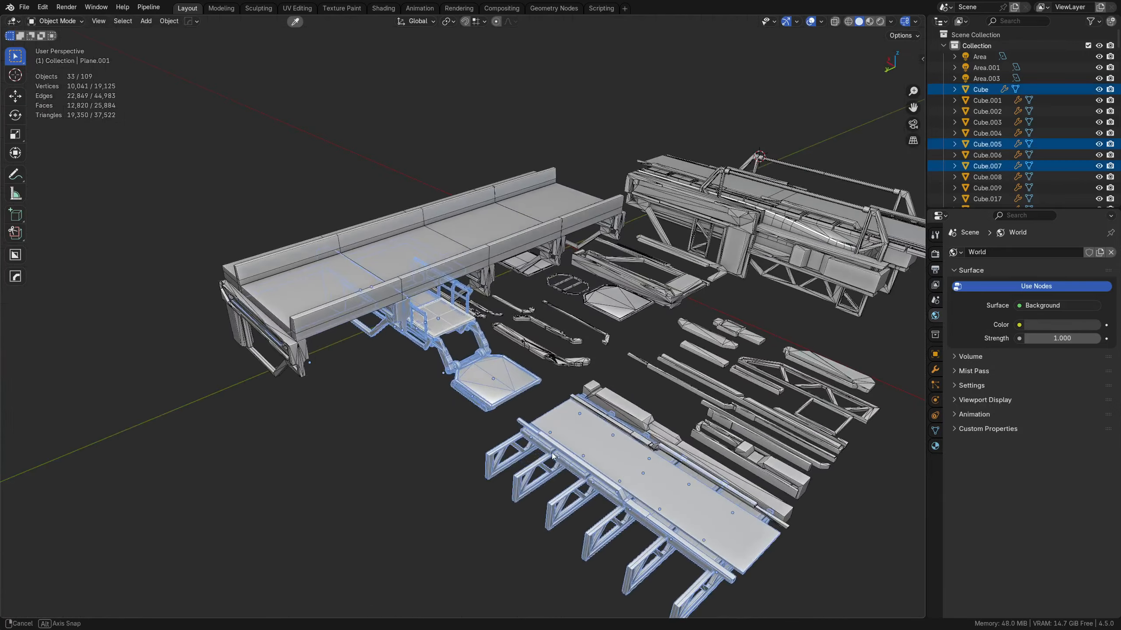
{"action": "scroll", "coordinate": [565, 464], "scroll_direction": "down", "scroll_amount": 1}
{"action": "middle_click_drag", "start_coordinate": [499, 441], "coordinate": [621, 542]}
{"action": "key", "text": "c"}
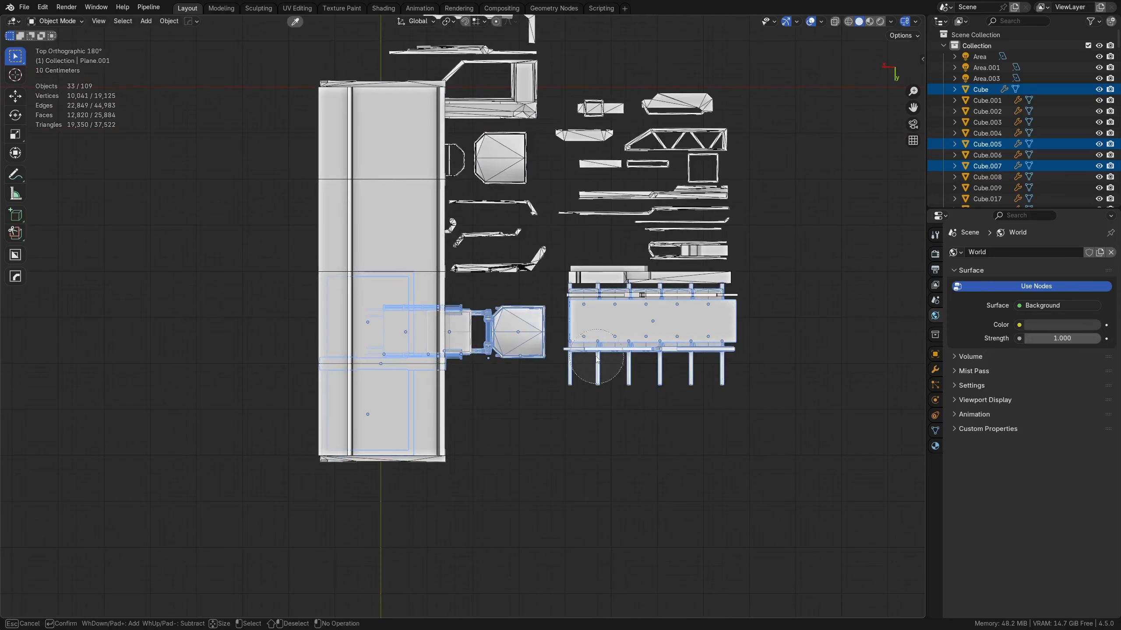
{"action": "mouse_move", "coordinate": [588, 297]}
{"action": "middle_mouse_down"}
{"action": "mouse_move", "coordinate": [612, 358]}
{"action": "mouse_move", "coordinate": [632, 355]}
{"action": "middle_mouse_up"}
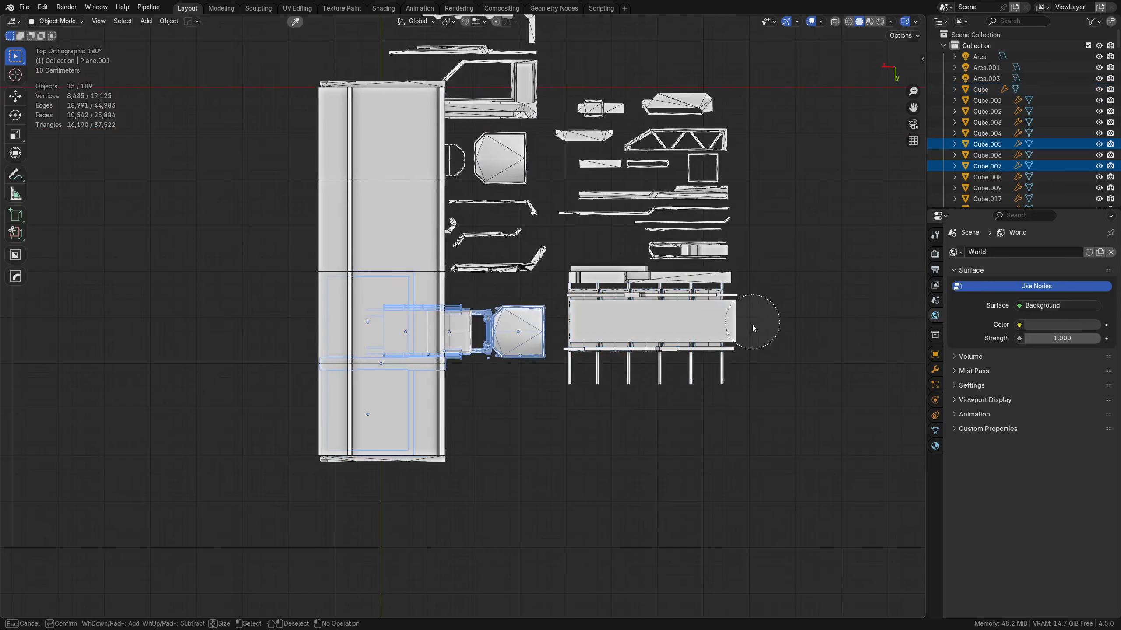
{"action": "key", "text": "Escape"}
Step: Deselect the long platform's parts with circle select in X-ray display, keeping only the small railed assembly with folding arms selected
{"action": "key", "text": "alt+z"}
{"action": "key", "text": "c"}
{"action": "middle_click", "coordinate": [358, 420]}
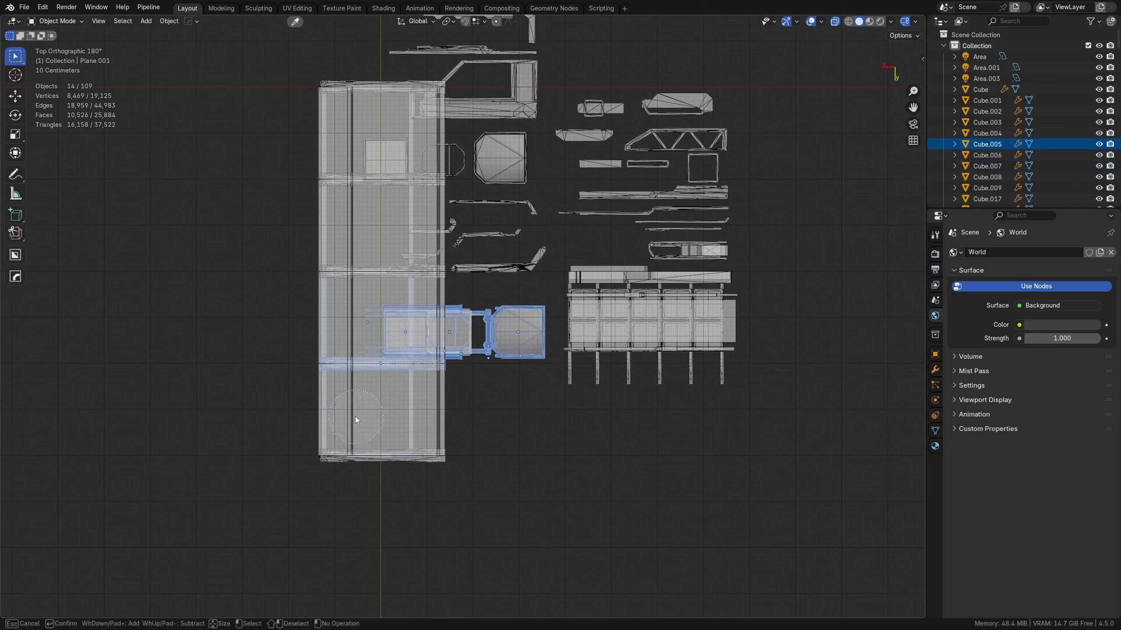
{"action": "middle_click", "coordinate": [367, 324]}
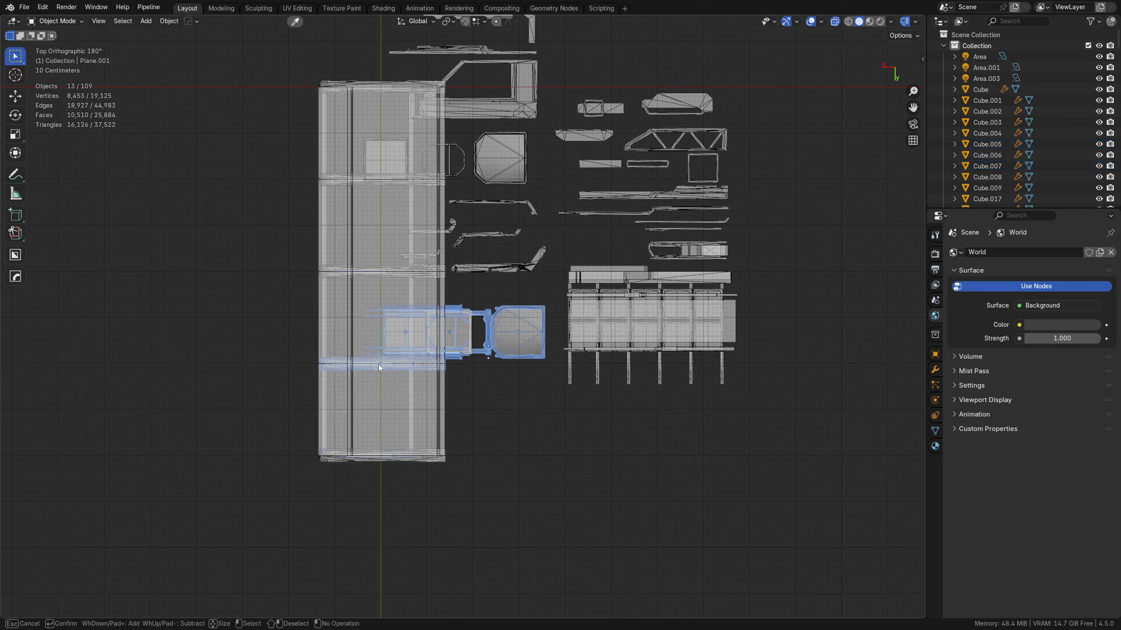
{"action": "middle_click", "coordinate": [379, 370]}
{"action": "key", "text": "Escape"}
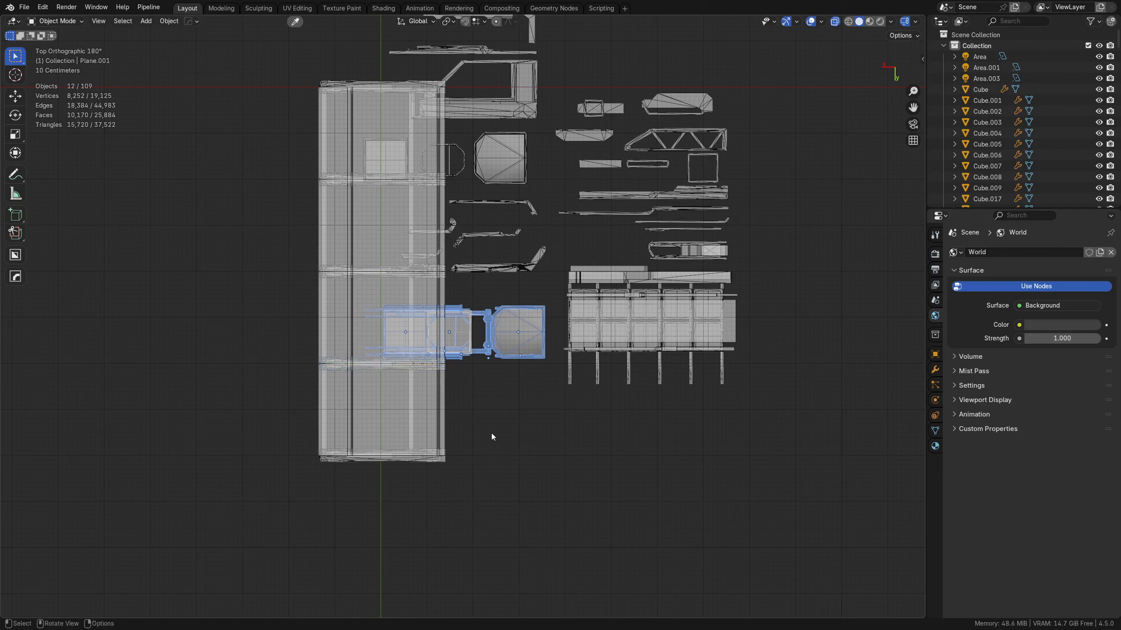
Step: Move the railed assembly out from under the long platform into open space beside the truss deck
{"action": "key", "text": "g"}
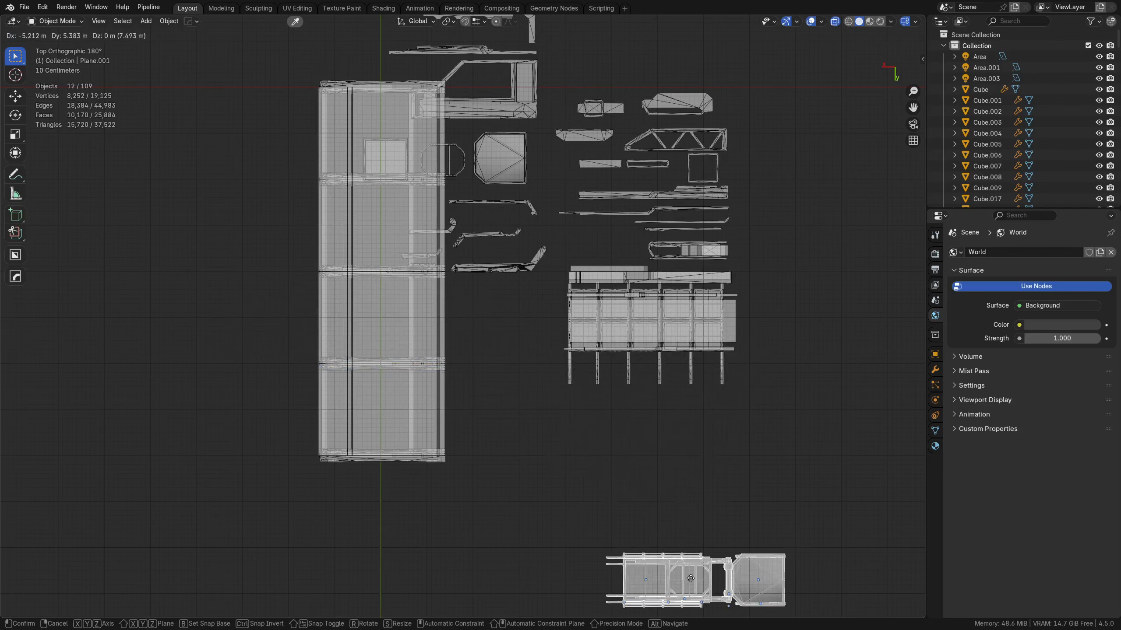
{"action": "left_click", "coordinate": [699, 492]}
{"action": "middle_click_drag", "start_coordinate": [697, 490], "coordinate": [505, 377]}
{"action": "middle_click_drag", "start_coordinate": [477, 317], "coordinate": [431, 404]}
{"action": "left_click", "coordinate": [326, 532]}
{"action": "left_click_drag", "start_coordinate": [313, 543], "coordinate": [464, 269]}
{"action": "middle_click_drag", "start_coordinate": [416, 422], "coordinate": [468, 358]}
Step: Try to group the railed assembly's parts and undo the grouping
{"action": "key", "text": "ctrl+g"}
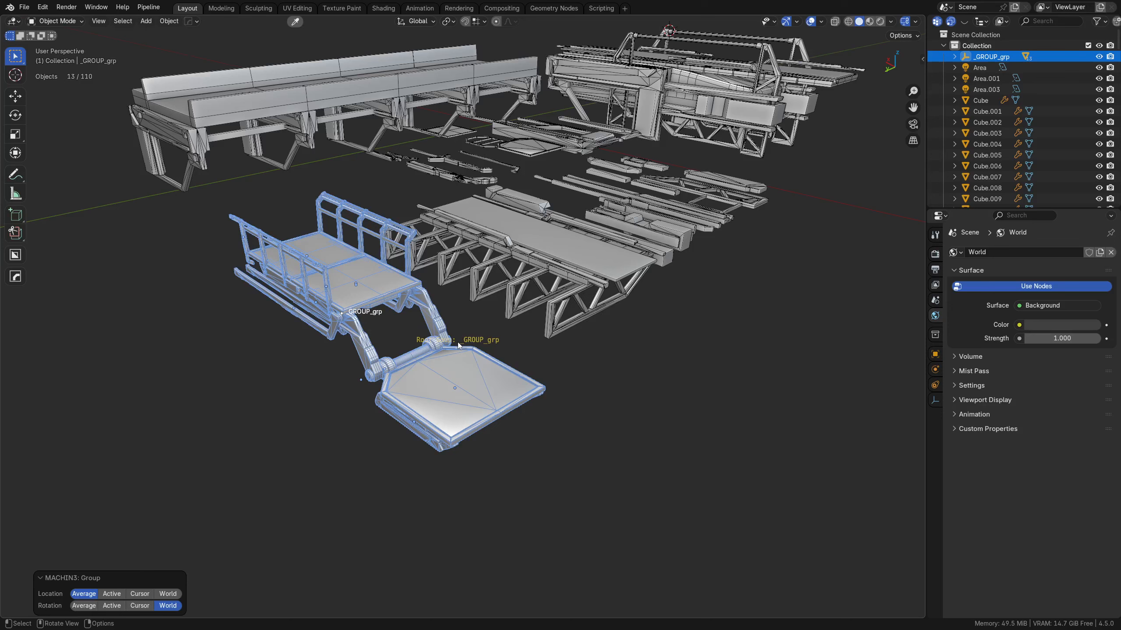
{"action": "right_click", "coordinate": [480, 285]}
{"action": "key", "text": "ctrl+z"}
Step: Enter edit mode on the railed assembly's rear deck panel and select the lower vertex at the middle of its open end
{"action": "middle_click_drag", "start_coordinate": [371, 511], "coordinate": [554, 405]}
{"action": "scroll", "coordinate": [491, 454], "scroll_direction": "up", "scroll_amount": 5}
{"action": "left_click", "coordinate": [459, 386]}
{"action": "middle_click_drag", "start_coordinate": [459, 385], "coordinate": [434, 218]}
{"action": "key", "text": "Tab"}
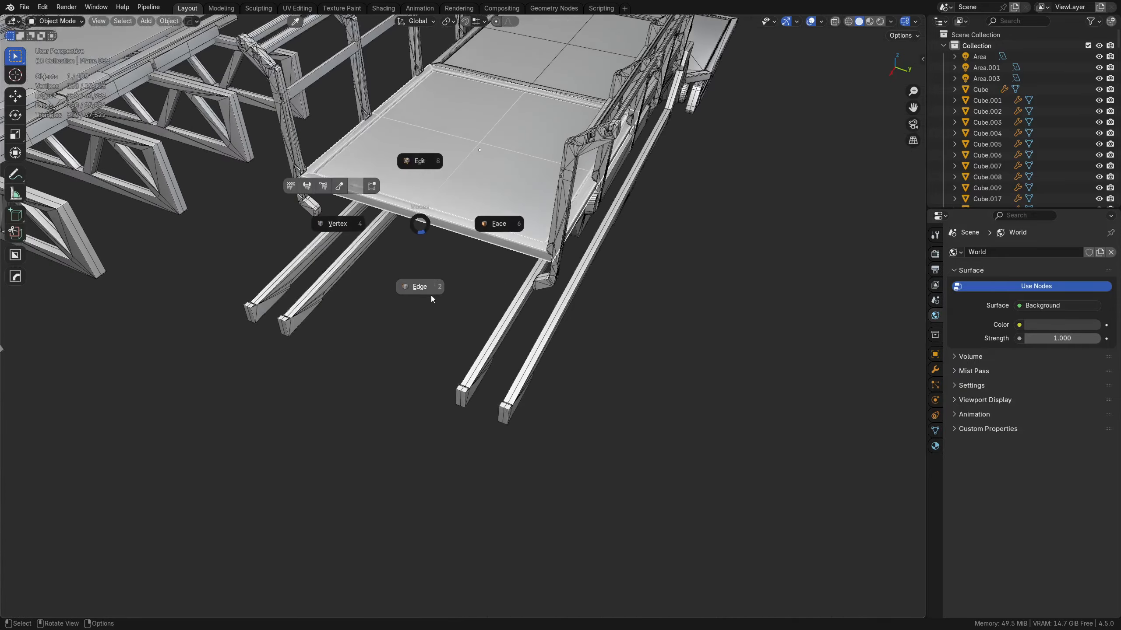
{"action": "left_click", "coordinate": [425, 292]}
{"action": "key", "text": "Tab"}
{"action": "left_click", "coordinate": [368, 228]}
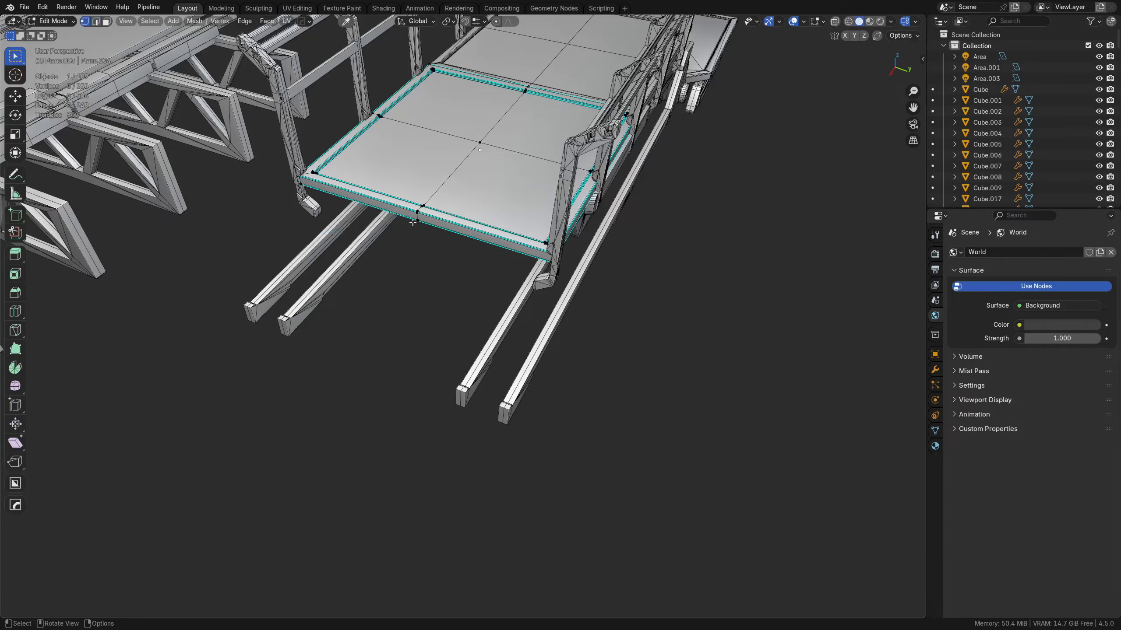
{"action": "left_click", "coordinate": [416, 222]}
Step: Examine the rear deck panel's edge profile and corners, using X-ray display in the back and front orthographic views
{"action": "middle_click_drag", "start_coordinate": [439, 266], "coordinate": [495, 391], "text": "shift"}
{"action": "scroll", "coordinate": [496, 392], "scroll_direction": "up", "scroll_amount": 3}
{"action": "scroll", "coordinate": [503, 400], "scroll_direction": "up", "scroll_amount": 4}
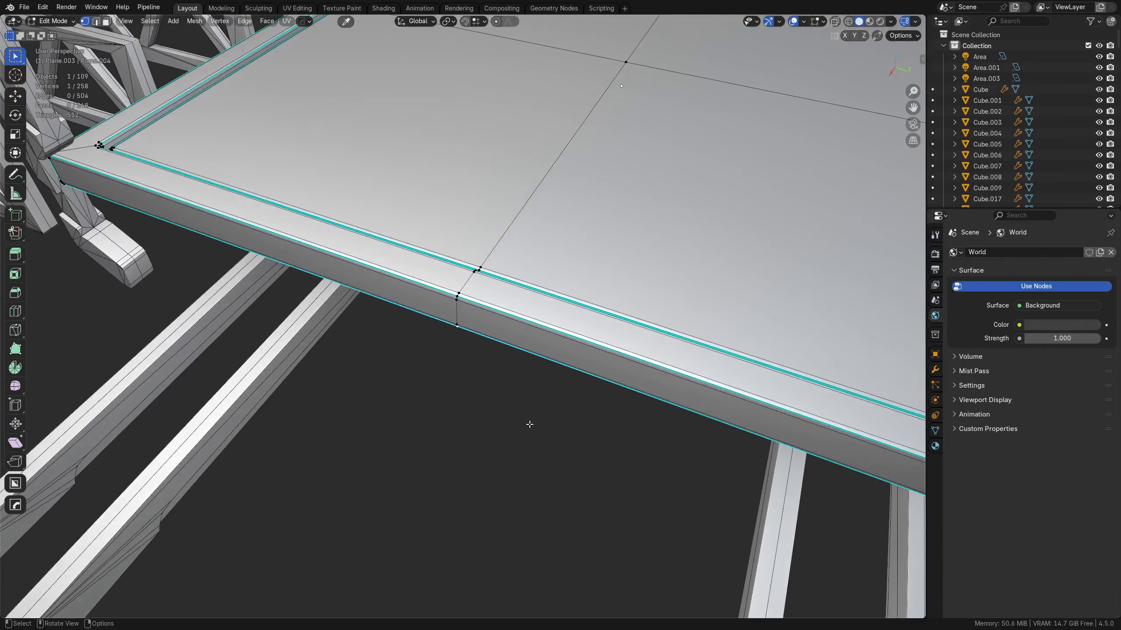
{"action": "middle_click_drag", "start_coordinate": [609, 437], "coordinate": [469, 364]}
{"action": "key", "text": "alt+z"}
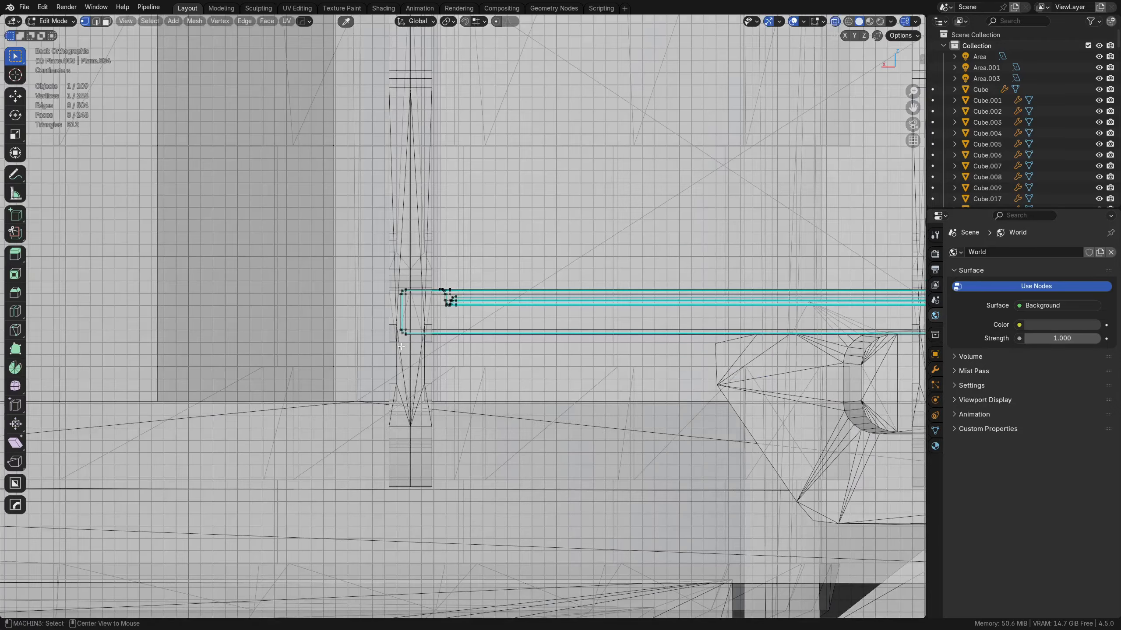
{"action": "key", "text": "alt+z"}
{"action": "middle_click_drag", "start_coordinate": [400, 336], "coordinate": [576, 314]}
{"action": "scroll", "coordinate": [513, 360], "scroll_direction": "down", "scroll_amount": 7}
{"action": "scroll", "coordinate": [541, 322], "scroll_direction": "up", "scroll_amount": 5}
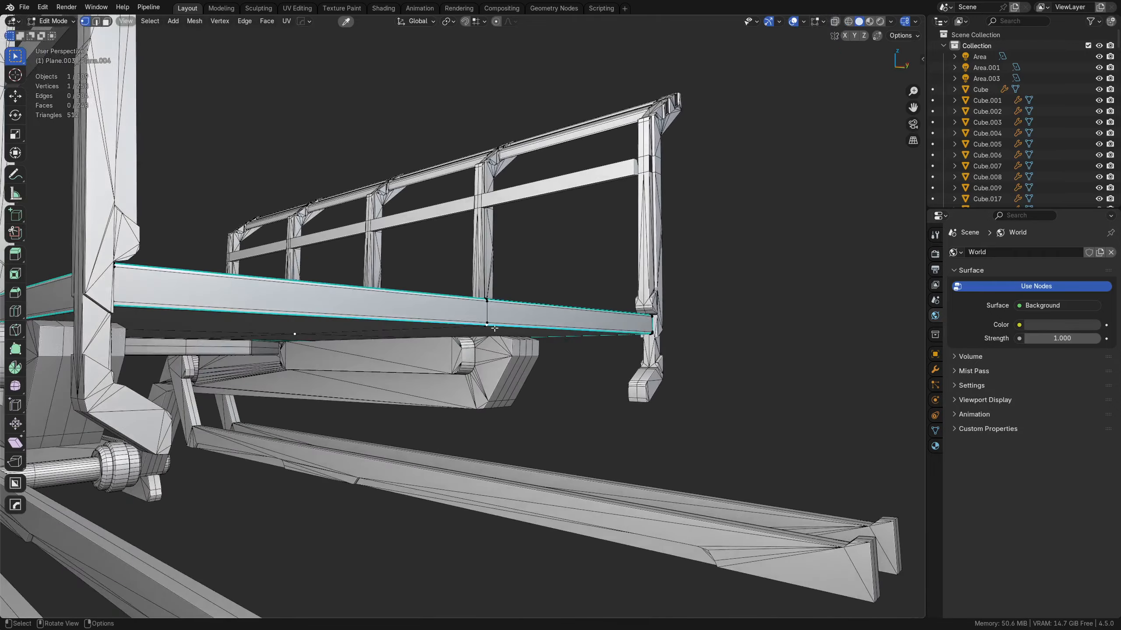
{"action": "middle_click_drag", "start_coordinate": [493, 329], "coordinate": [582, 330]}
{"action": "key", "text": "alt+z"}
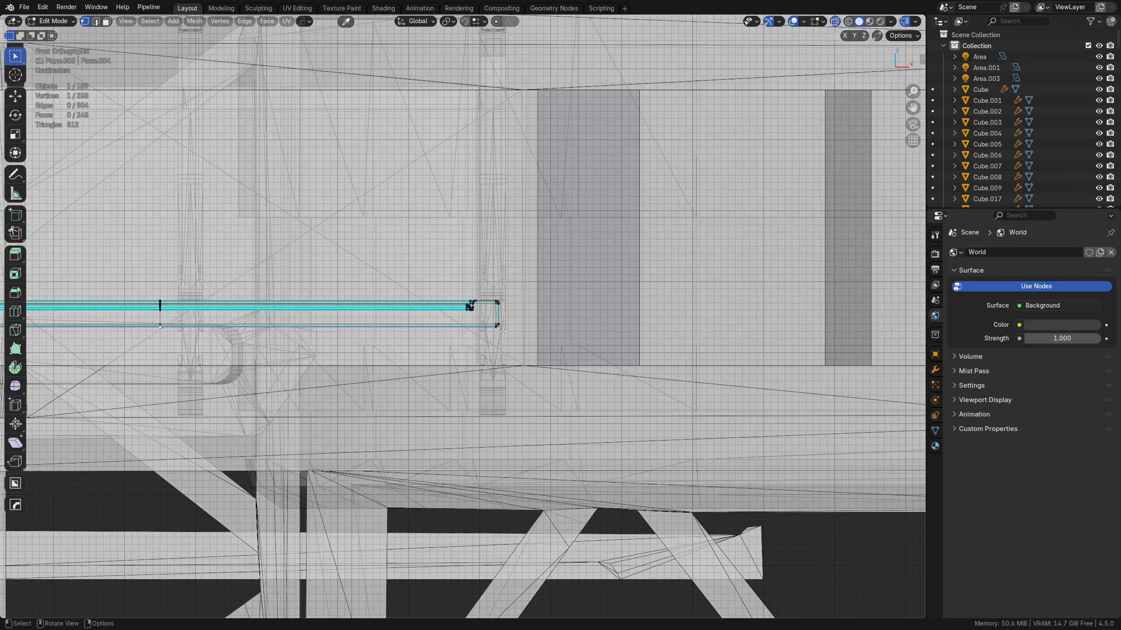
{"action": "scroll", "coordinate": [508, 327], "scroll_direction": "up", "scroll_amount": 9}
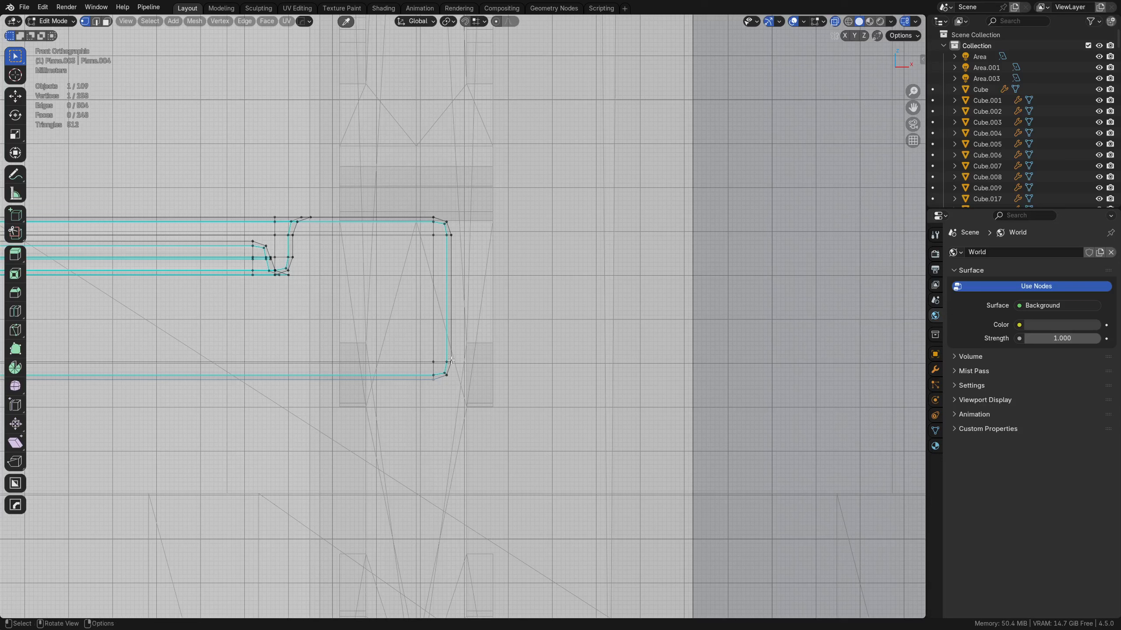
Step: Select a face on the open end of the rear deck panel in face select mode
{"action": "key", "text": "Tab"}
{"action": "left_click", "coordinate": [530, 347]}
{"action": "left_click", "coordinate": [451, 302]}
{"action": "middle_click_drag", "start_coordinate": [626, 353], "coordinate": [450, 372]}
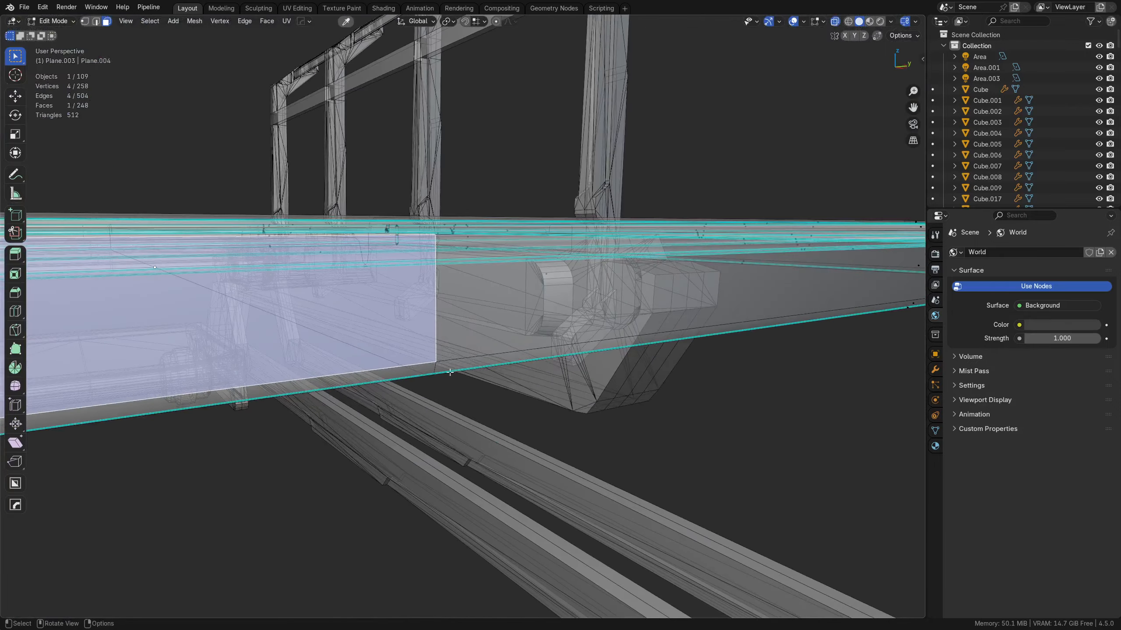
Step: Set the rear deck panel's origin to the short edge at the middle of its open end
{"action": "scroll", "coordinate": [499, 371], "scroll_direction": "down", "scroll_amount": 10}
{"action": "key", "text": "Tab"}
{"action": "left_click", "coordinate": [549, 414]}
{"action": "key", "text": "alt+z"}
{"action": "left_click", "coordinate": [459, 317]}
{"action": "key", "text": "shift+s"}
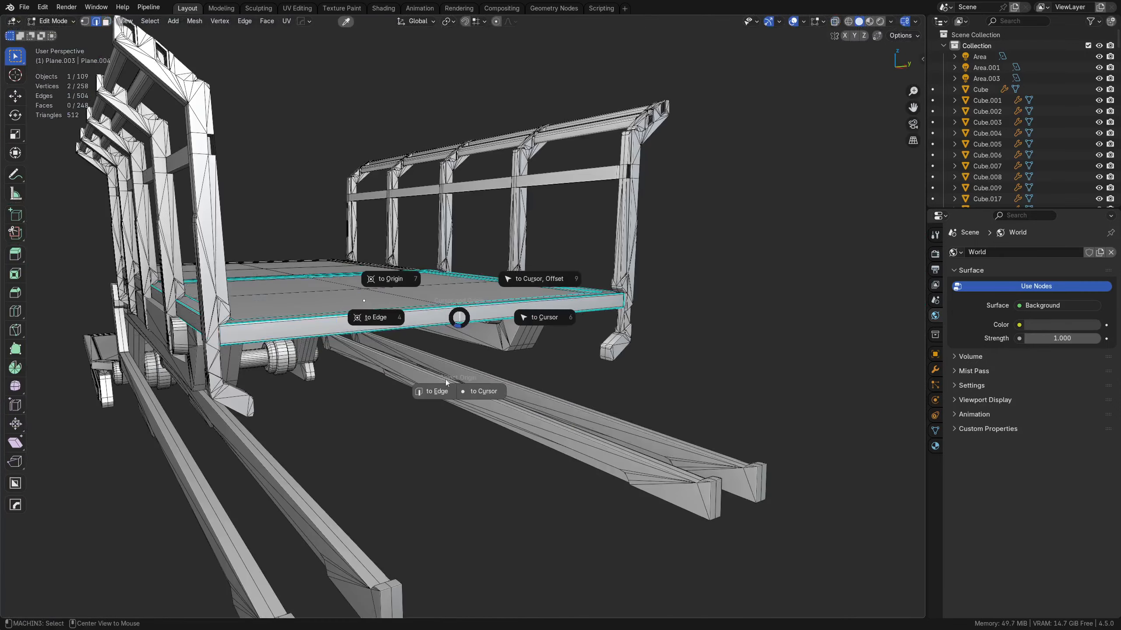
{"action": "left_click", "coordinate": [444, 392]}
{"action": "key", "text": "Tab"}
{"action": "left_click", "coordinate": [460, 351]}
Step: Select all parts of the railed assembly and group them with the group location set to Active
{"action": "scroll", "coordinate": [494, 322], "scroll_direction": "down", "scroll_amount": 9}
{"action": "middle_click_drag", "start_coordinate": [536, 270], "coordinate": [486, 388]}
{"action": "middle_click_drag", "start_coordinate": [475, 366], "coordinate": [462, 453], "text": "shift"}
{"action": "scroll", "coordinate": [344, 476], "scroll_direction": "down", "scroll_amount": 6}
{"action": "middle_click_drag", "start_coordinate": [412, 401], "coordinate": [391, 460], "text": "shift"}
{"action": "left_click_drag", "start_coordinate": [391, 455], "coordinate": [469, 314]}
{"action": "middle_click_drag", "start_coordinate": [445, 394], "coordinate": [471, 262]}
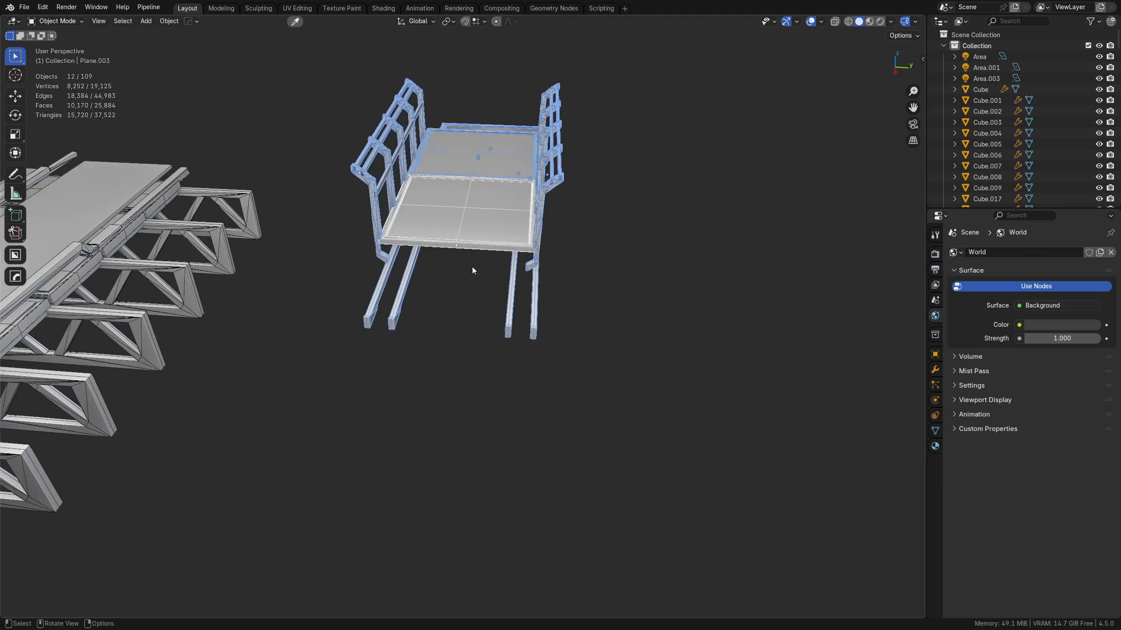
{"action": "key", "text": "ctrl+g"}
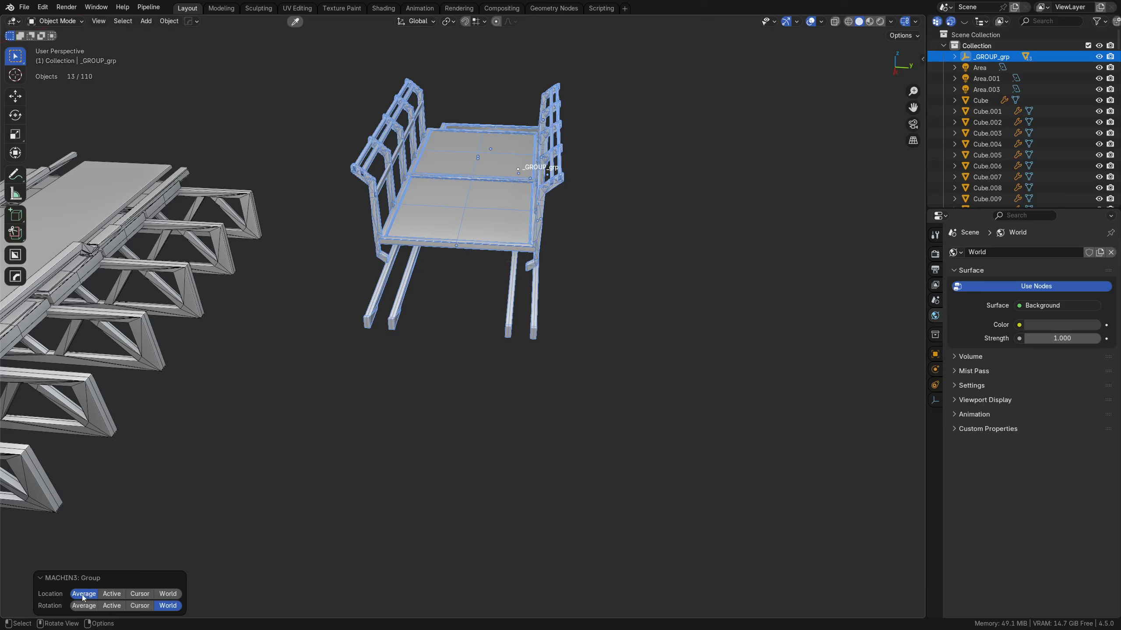
{"action": "left_click", "coordinate": [117, 594]}
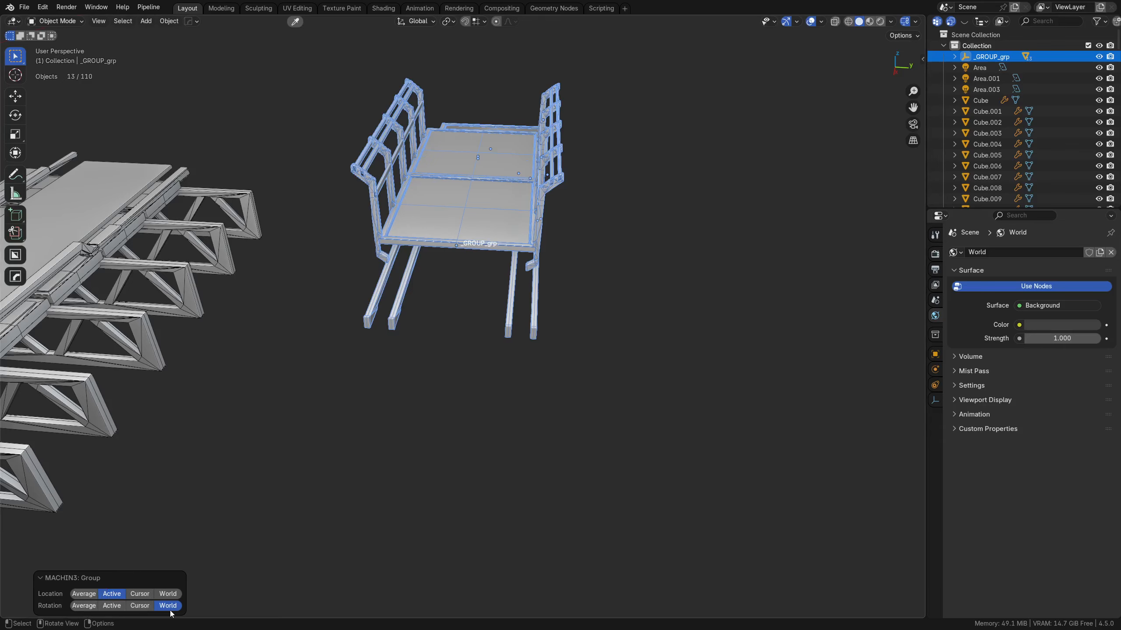
Step: Select the whole railed assembly group with the rear deck panel as the active object
{"action": "left_click", "coordinate": [532, 350]}
{"action": "left_click", "coordinate": [473, 212]}
{"action": "middle_click_drag", "start_coordinate": [612, 248], "coordinate": [515, 417]}
{"action": "double_click", "coordinate": [589, 429], "text": "shift"}
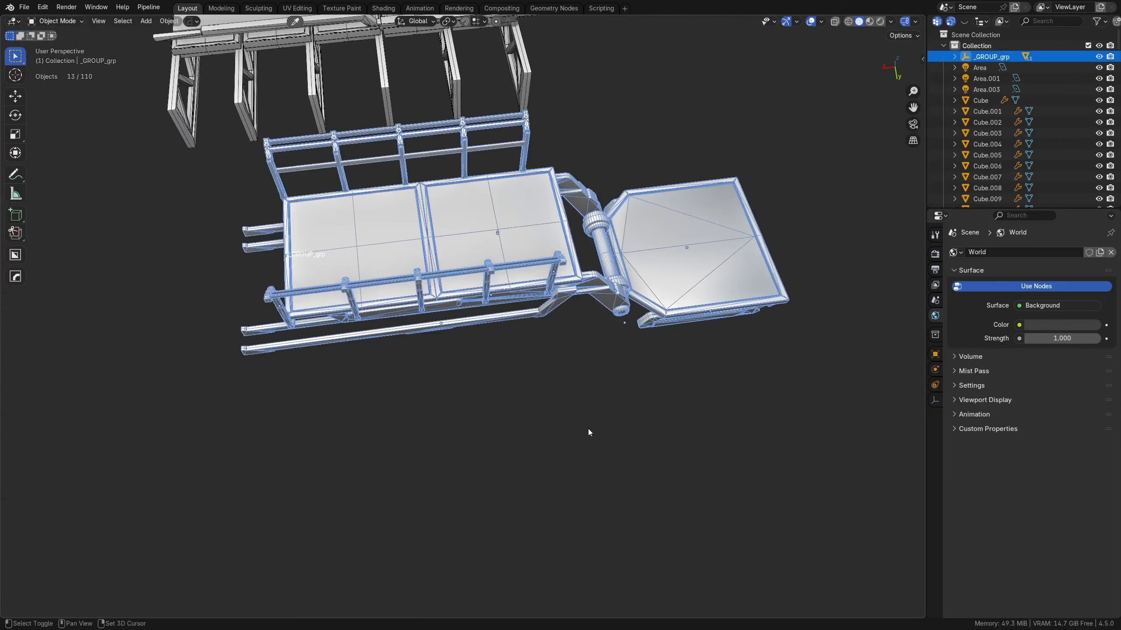
{"action": "middle_click_drag", "start_coordinate": [477, 329], "coordinate": [457, 402], "text": "alt"}
{"action": "scroll", "coordinate": [455, 397], "scroll_direction": "down", "scroll_amount": 5}
{"action": "middle_click_drag", "start_coordinate": [406, 356], "coordinate": [559, 272], "text": "shift"}
{"action": "scroll", "coordinate": [436, 391], "scroll_direction": "up", "scroll_amount": 4}
{"action": "scroll", "coordinate": [437, 395], "scroll_direction": "up", "scroll_amount": 1}
{"action": "scroll", "coordinate": [448, 426], "scroll_direction": "down", "scroll_amount": 3}
{"action": "scroll", "coordinate": [558, 272], "scroll_direction": "up", "scroll_amount": 2}
{"action": "left_click", "coordinate": [597, 191], "text": "shift"}
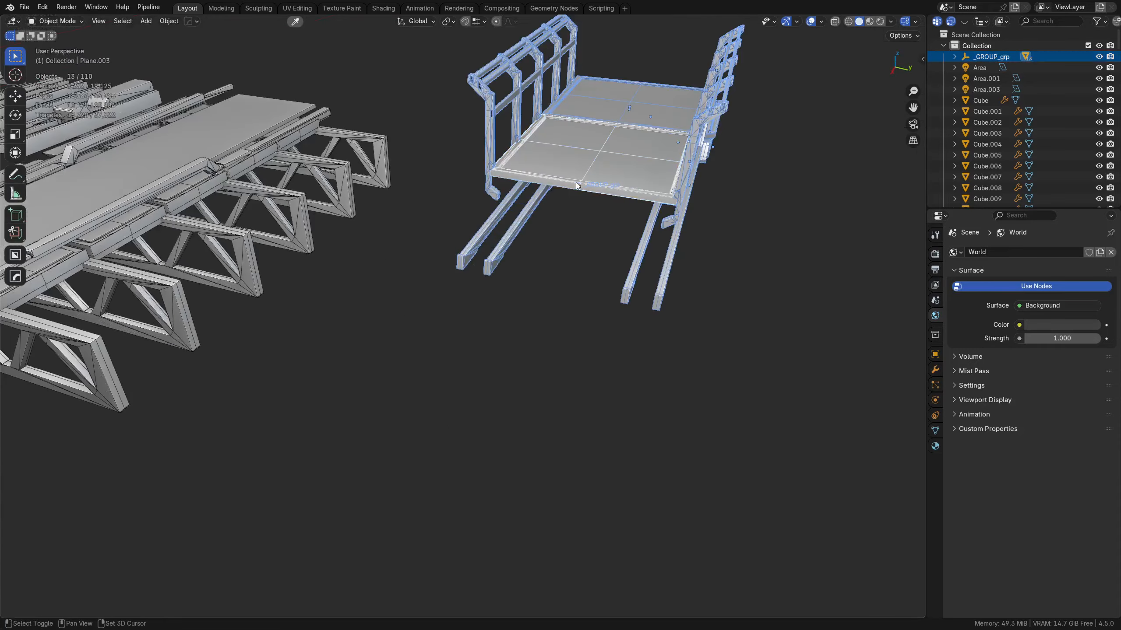
Step: Move the group 5.273 m in X and -8.7 m in Y to the world origin and rotate it to run along Y
{"action": "left_click", "coordinate": [479, 21]}
{"action": "middle_click_drag", "start_coordinate": [660, 198], "coordinate": [336, 451]}
{"action": "scroll", "coordinate": [516, 326], "scroll_direction": "down", "scroll_amount": 5}
{"action": "middle_click_drag", "start_coordinate": [516, 326], "coordinate": [562, 406], "text": "shift"}
{"action": "key", "text": "alt+z"}
{"action": "middle_click_drag", "start_coordinate": [481, 390], "coordinate": [712, 581], "text": "shift"}
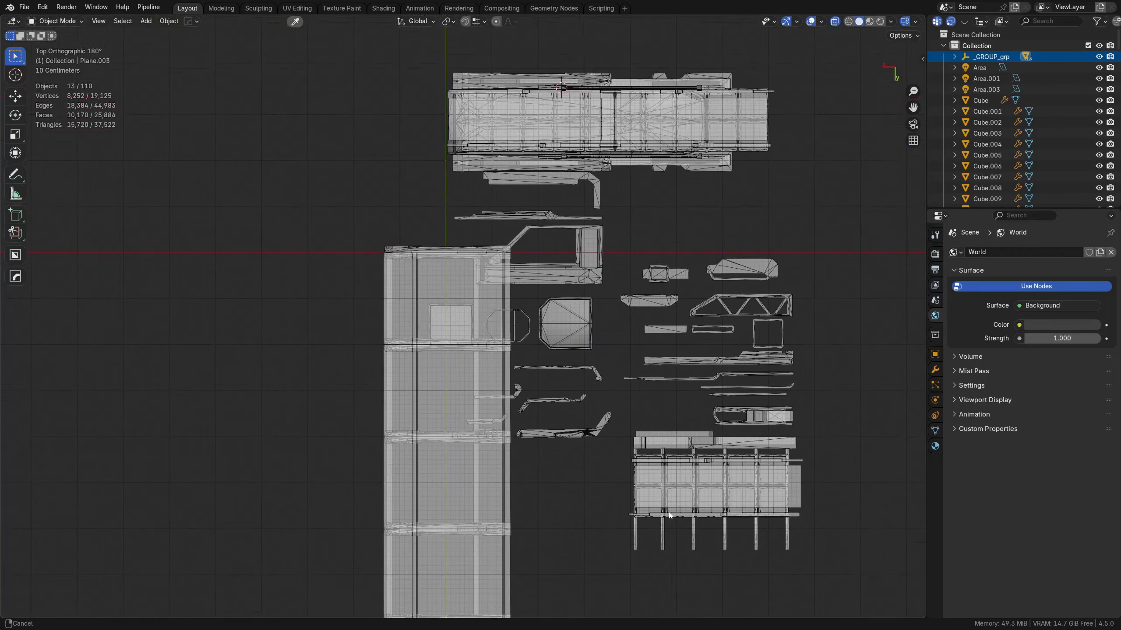
{"action": "key", "text": "g"}
{"action": "left_click", "coordinate": [443, 261]}
{"action": "key", "text": "r"}
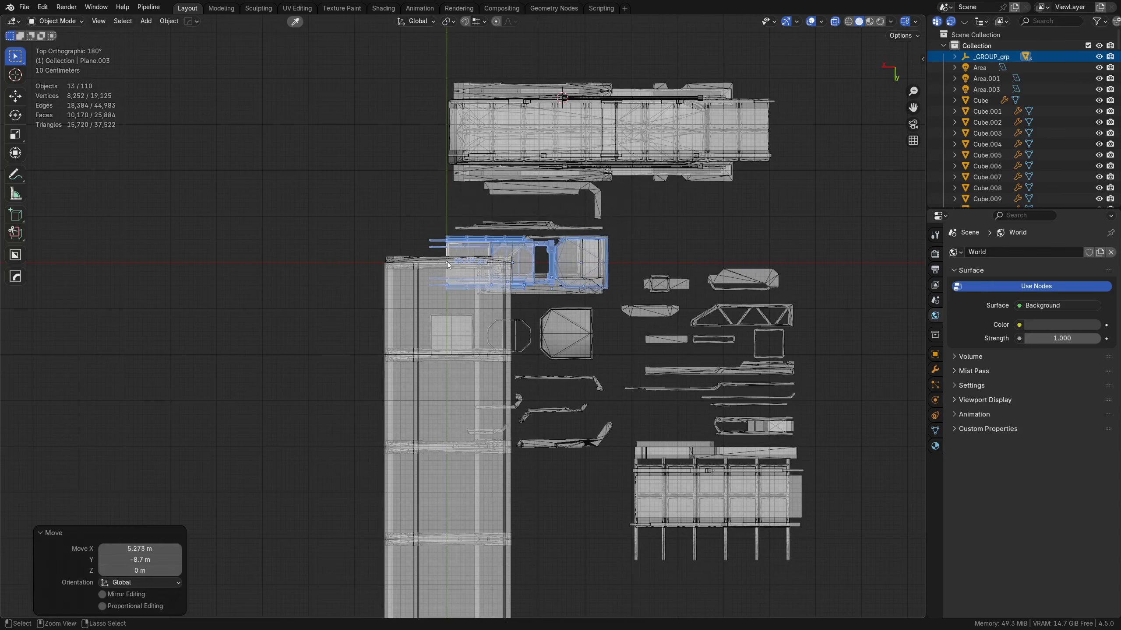
{"action": "left_click", "coordinate": [411, 420]}
Step: Isolate the railed assembly group in local view and check its alignment to the world axes
{"action": "scroll", "coordinate": [547, 290], "scroll_direction": "up", "scroll_amount": 3}
{"action": "middle_click_drag", "start_coordinate": [547, 290], "coordinate": [525, 242]}
{"action": "key", "text": "KP_Divide"}
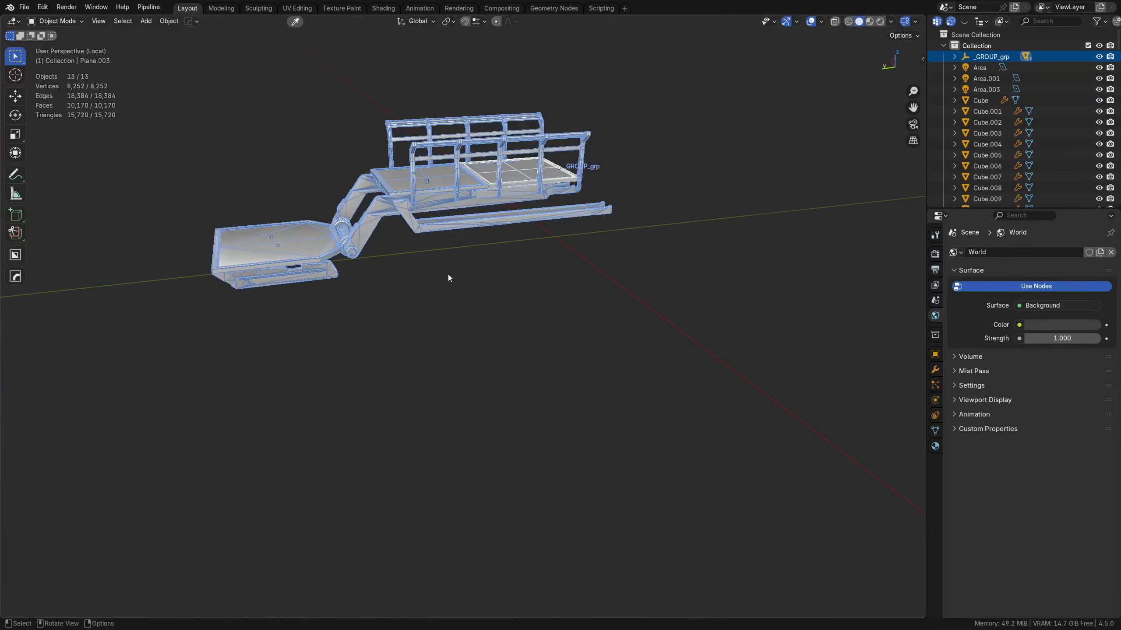
{"action": "middle_click_drag", "start_coordinate": [449, 274], "coordinate": [545, 438]}
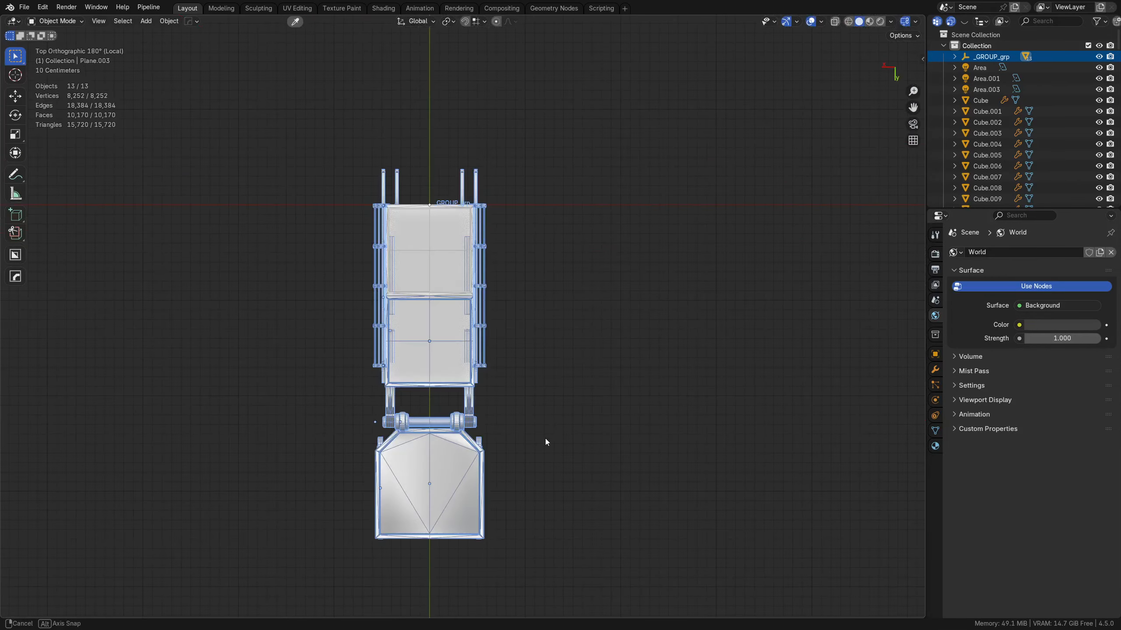
{"action": "middle_click_drag", "start_coordinate": [579, 400], "coordinate": [494, 262]}
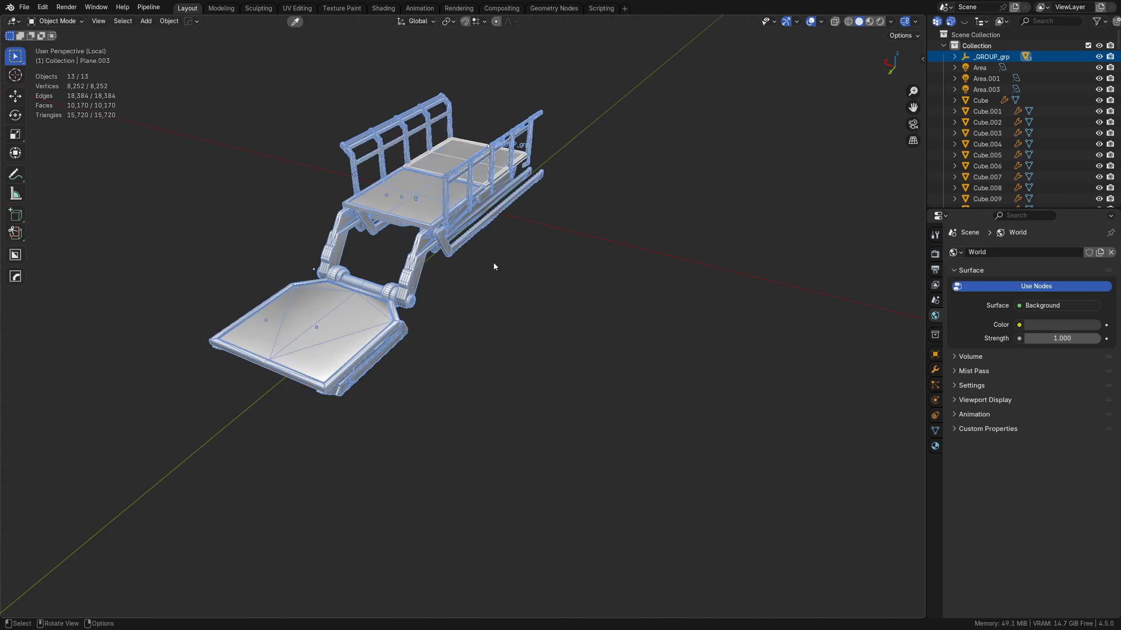
Step: Apply Shade Auto Smooth at 30° to the group and clear custom split normals on the rear deck panel and front plate
{"action": "right_click", "coordinate": [461, 217]}
{"action": "left_click", "coordinate": [460, 220]}
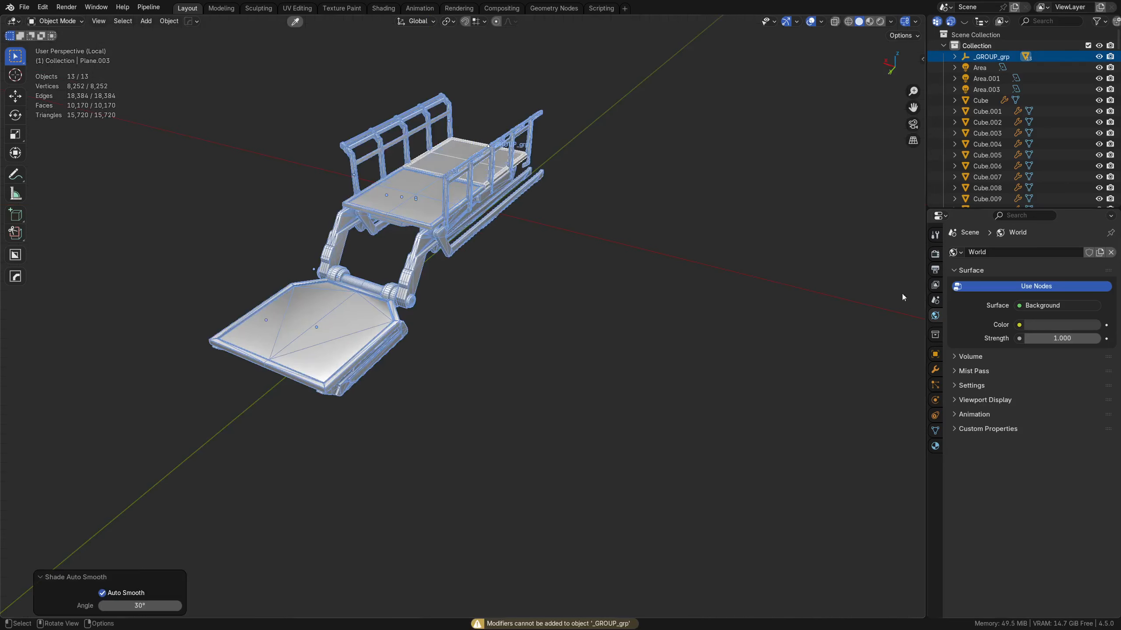
{"action": "left_click", "coordinate": [935, 430]}
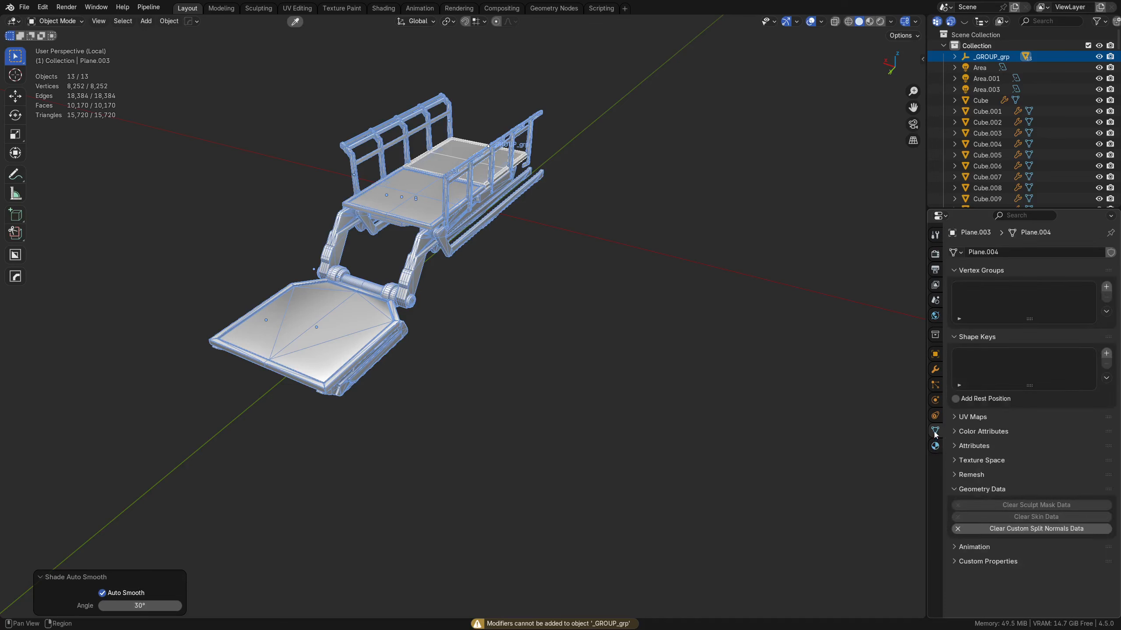
{"action": "left_click", "coordinate": [1020, 530]}
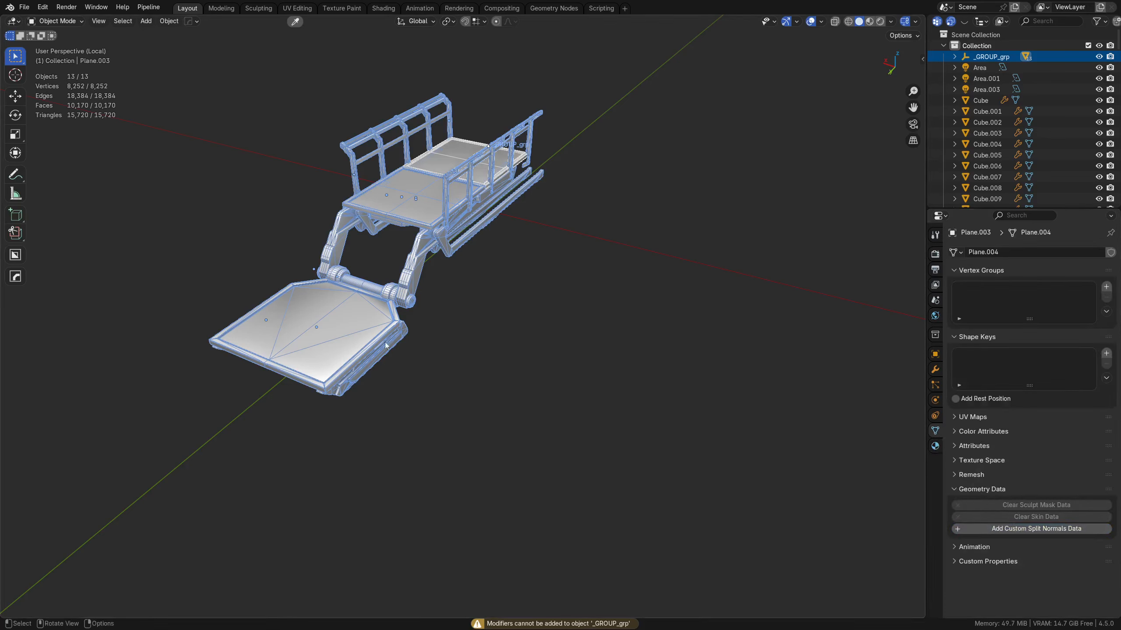
{"action": "left_click", "coordinate": [352, 333]}
{"action": "left_click", "coordinate": [1024, 529]}
Step: Check the arms, railings and middle deck panel for custom split normals data
{"action": "key", "text": "a"}
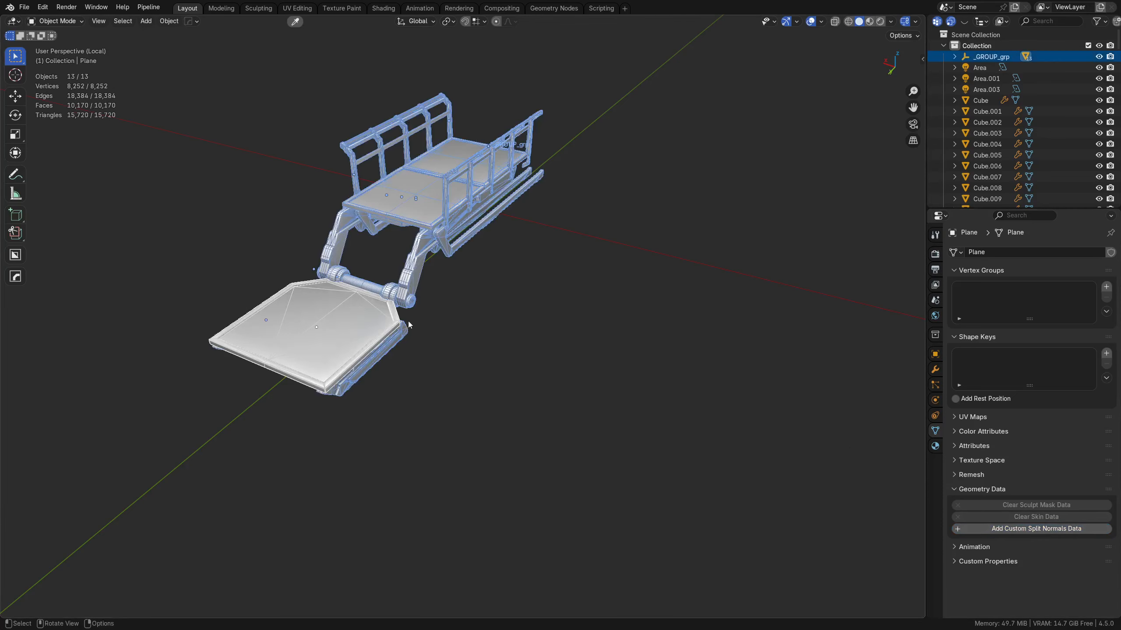
{"action": "left_click", "coordinate": [407, 258], "text": "shift"}
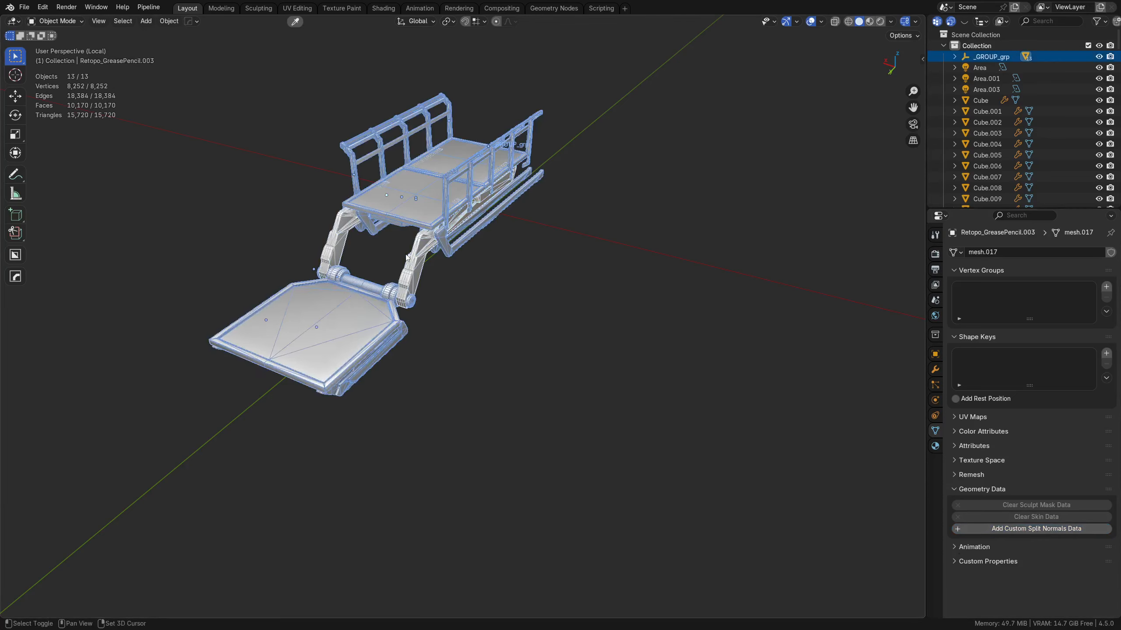
{"action": "left_click", "coordinate": [382, 353], "text": "shift"}
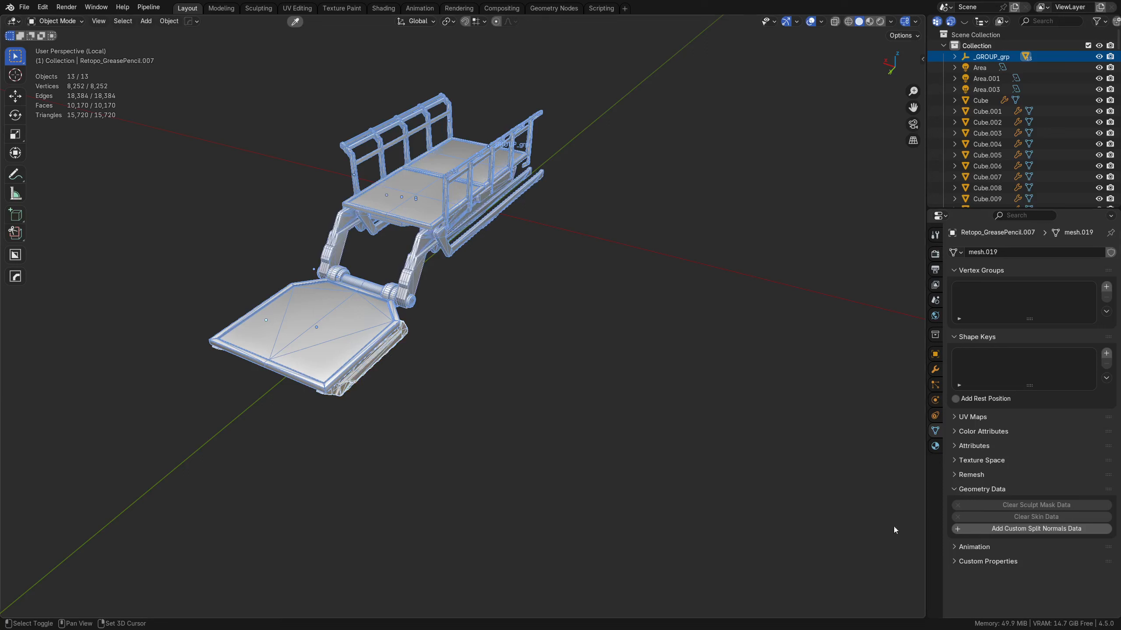
{"action": "left_click", "coordinate": [480, 211], "text": "shift"}
{"action": "left_click", "coordinate": [473, 213], "text": "shift"}
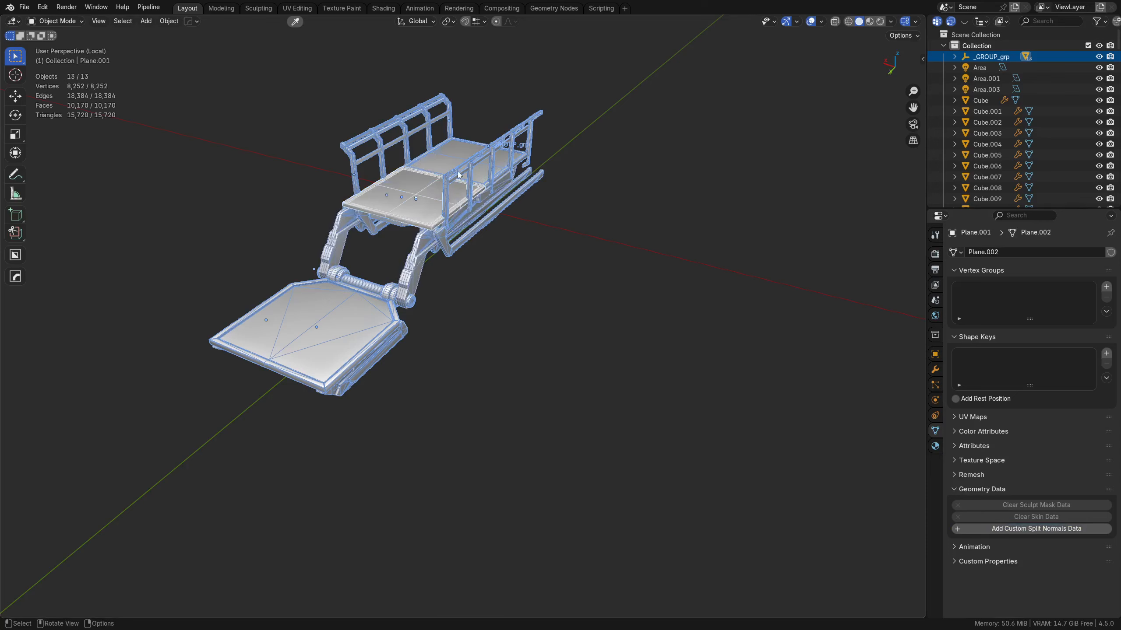
Step: Inspect the rear deck panel's modifier stack, including its Triangulate and Smooth by Angle modifiers
{"action": "left_click", "coordinate": [471, 163]}
{"action": "left_click", "coordinate": [935, 369]}
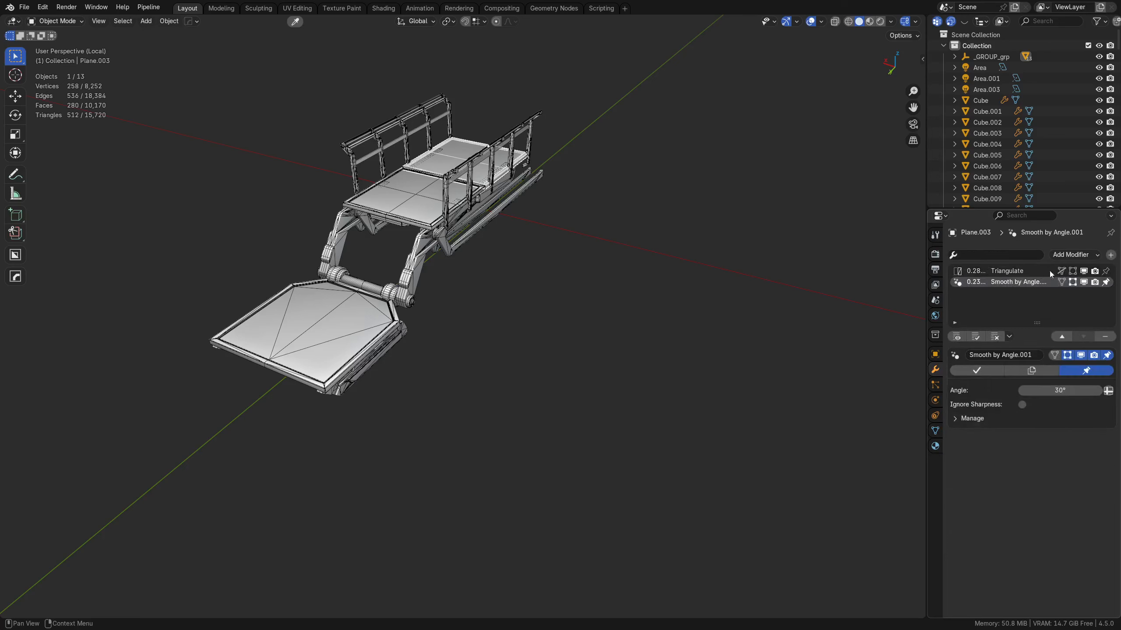
{"action": "left_click", "coordinate": [1059, 337]}
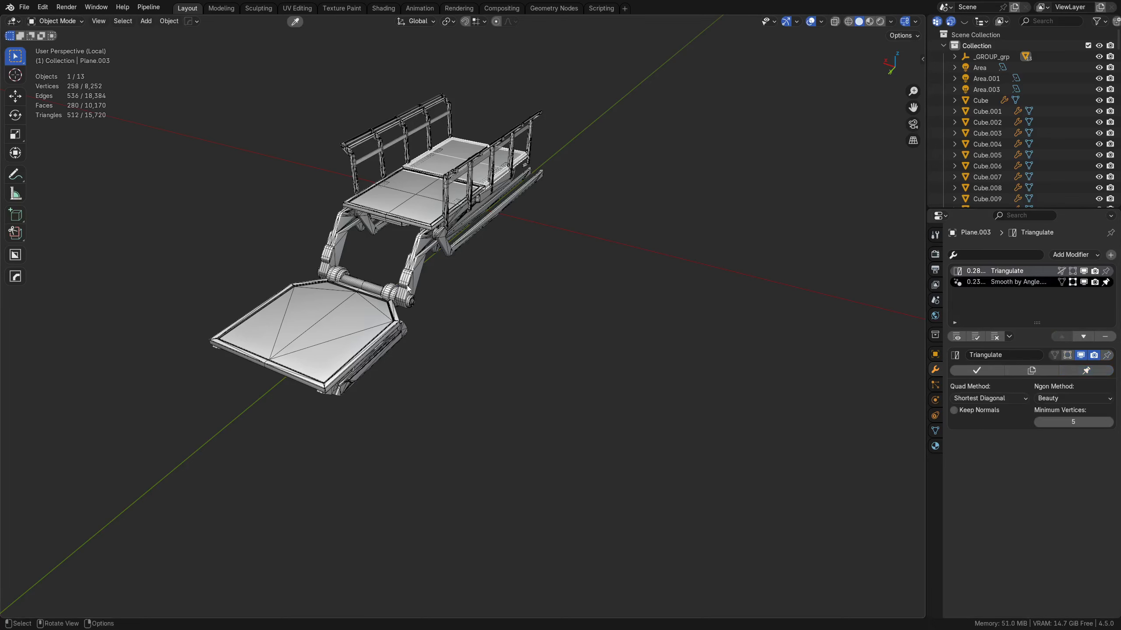
Step: Delete the Triangulate and Smooth by Angle modifiers from the large front plate
{"action": "scroll", "coordinate": [406, 287], "scroll_direction": "up", "scroll_amount": 3}
{"action": "middle_click_drag", "start_coordinate": [406, 287], "coordinate": [554, 305], "text": "shift"}
{"action": "left_click", "coordinate": [525, 367]}
{"action": "middle_click_drag", "start_coordinate": [570, 386], "coordinate": [558, 357], "text": "shift"}
{"action": "key", "text": "g"}
{"action": "right_click", "coordinate": [558, 358]}
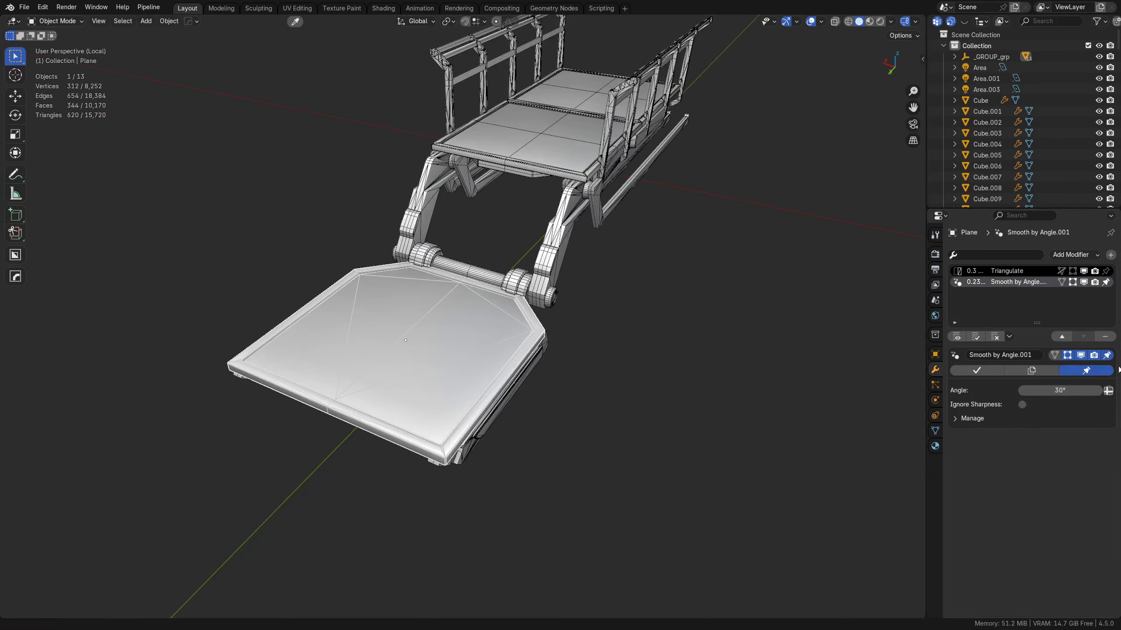
{"action": "key", "text": "ctrl+x"}
{"action": "key", "text": "ctrl+x"}
{"action": "key", "text": "shift+a"}
Step: Apply Shade Auto Smooth at 30° to the large front plate and add a Weighted Normal modifier with Keep Sharp below Smooth by Angle
{"action": "right_click", "coordinate": [597, 317]}
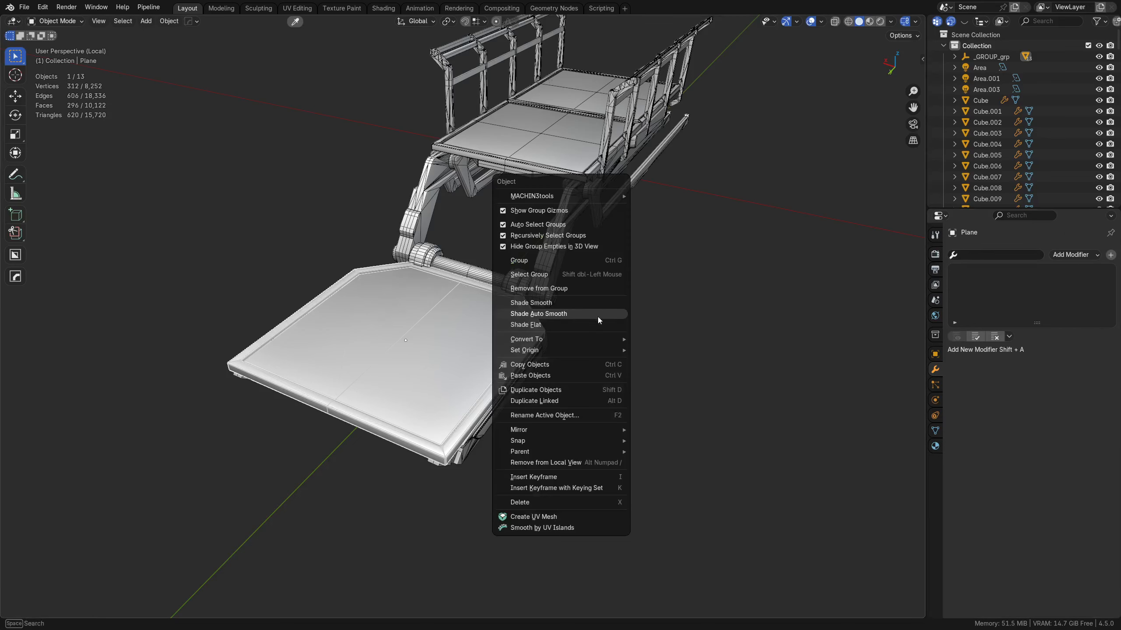
{"action": "left_click", "coordinate": [585, 313]}
{"action": "left_click", "coordinate": [1009, 252]}
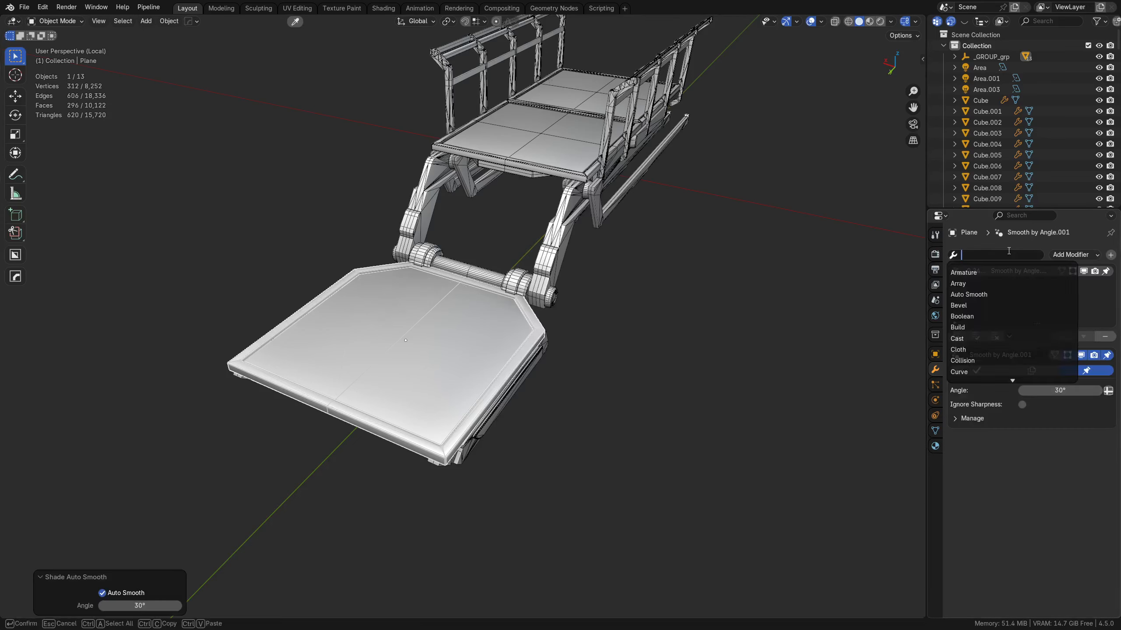
{"action": "key", "text": "q"}
{"action": "left_click", "coordinate": [538, 362]}
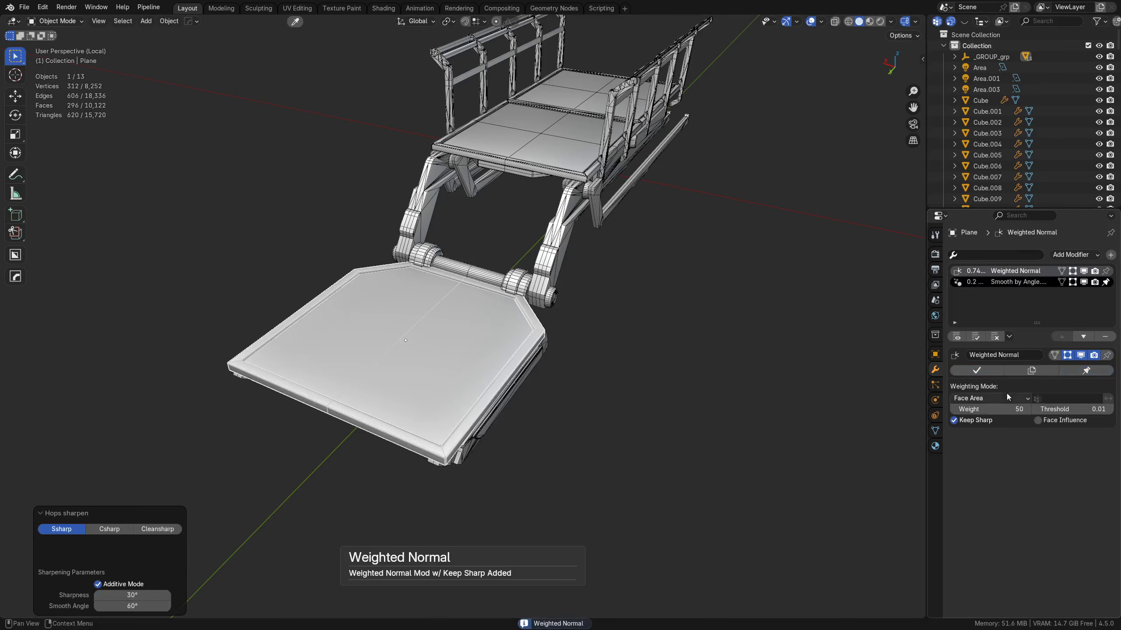
{"action": "left_click", "coordinate": [1082, 338]}
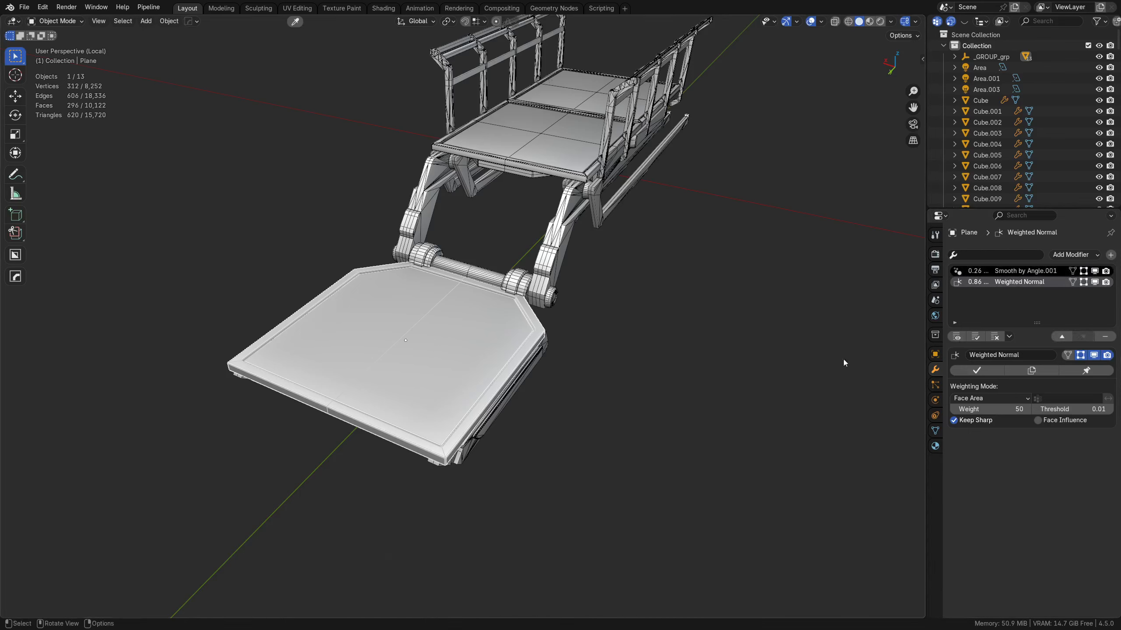
Step: Add a Triangulate modifier with Keep Normals enabled at the end of the front plate's modifier stack
{"action": "left_click", "coordinate": [1000, 256]}
{"action": "type", "text": "tr"}
{"action": "left_click", "coordinate": [998, 273]}
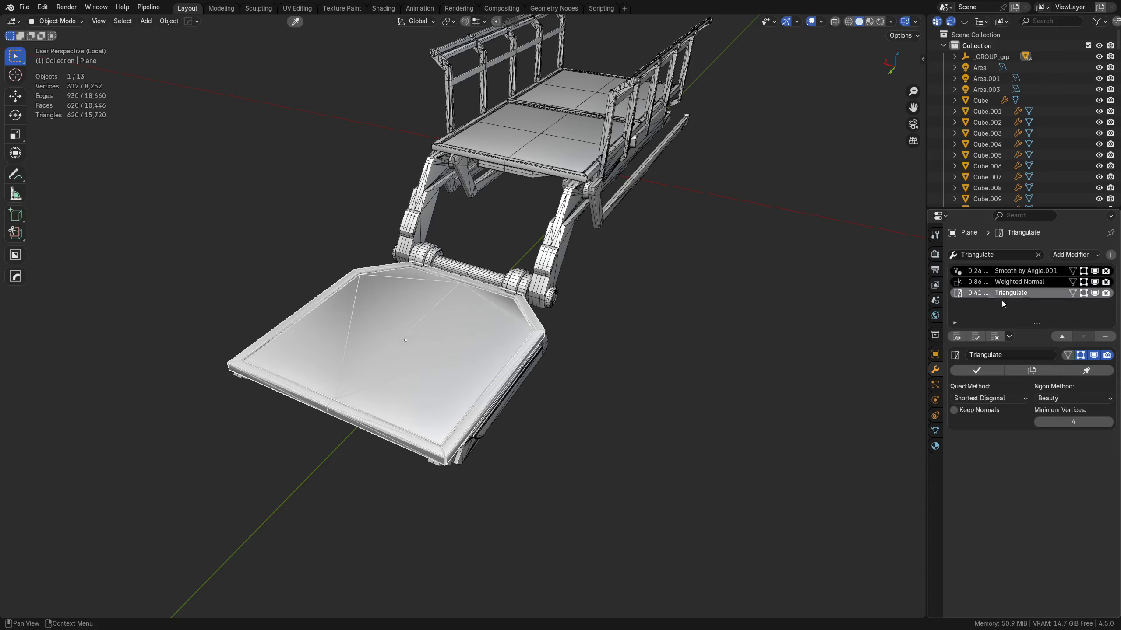
{"action": "left_click", "coordinate": [975, 410]}
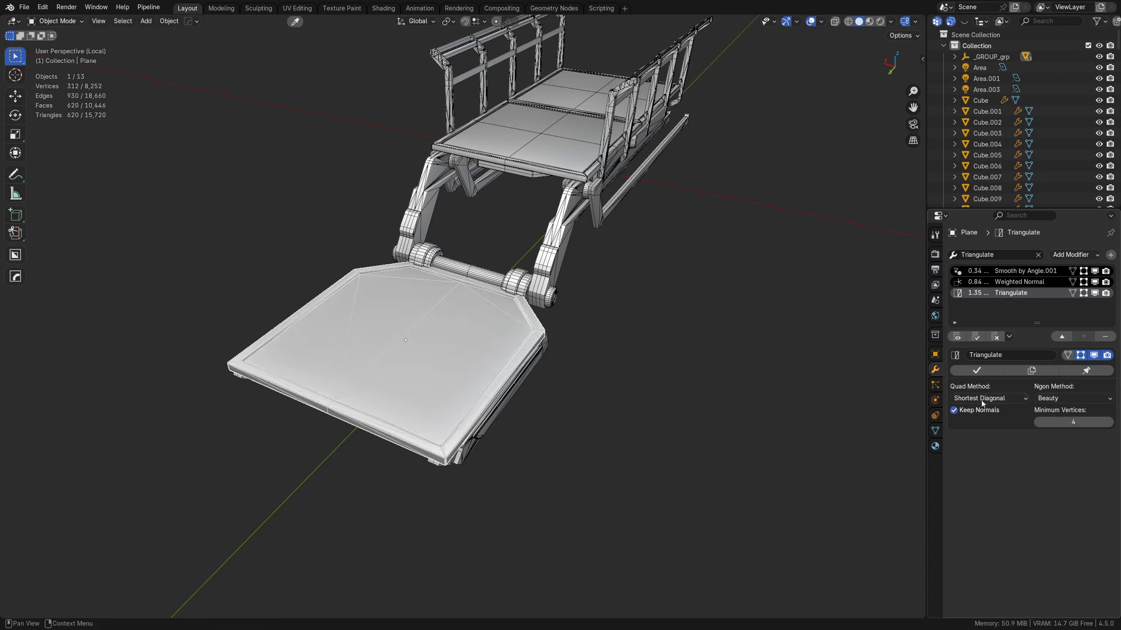
Step: Copy the front plate's modifiers to every object in the railed folding-arm assembly and check the shading
{"action": "key", "text": "a"}
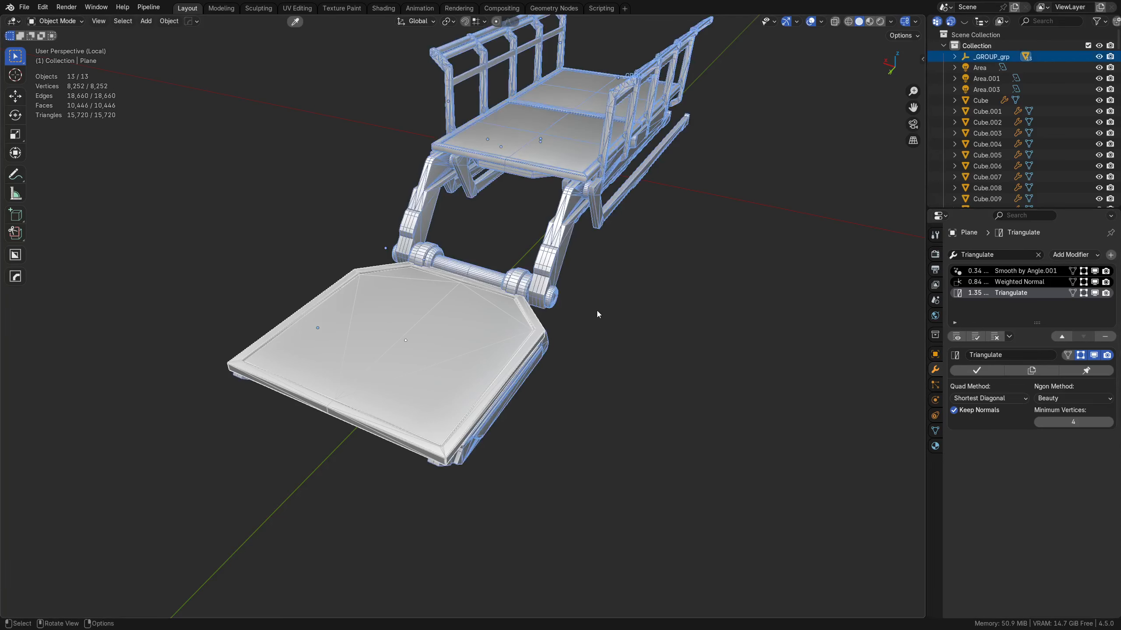
{"action": "key", "text": "ctrl+l"}
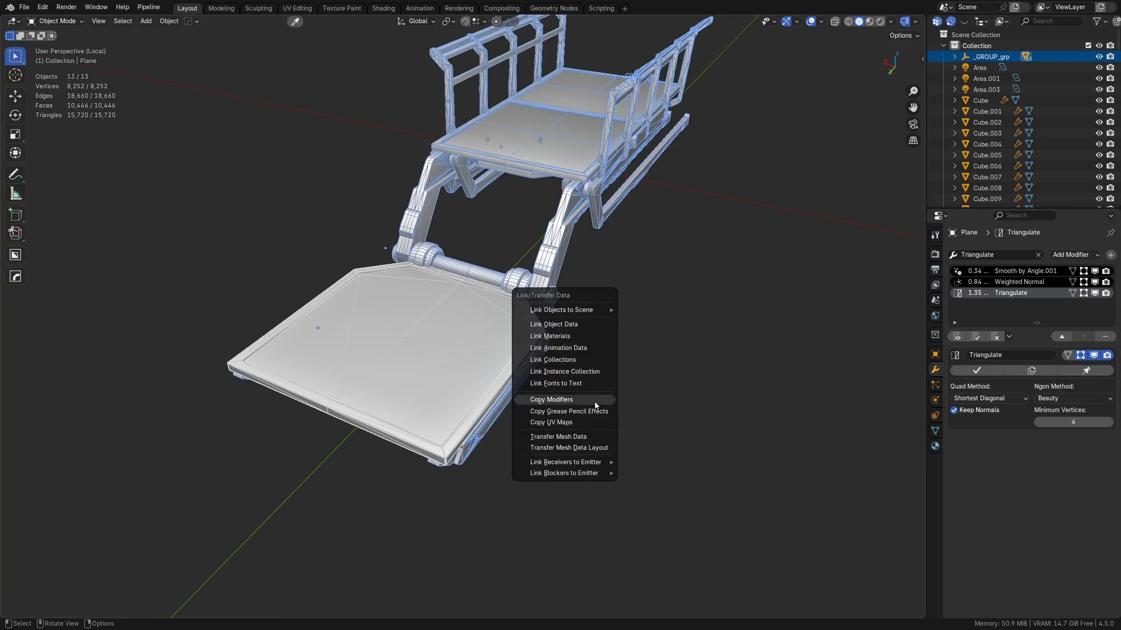
{"action": "left_click", "coordinate": [594, 402]}
{"action": "left_click", "coordinate": [613, 311]}
{"action": "middle_click_drag", "start_coordinate": [622, 327], "coordinate": [748, 259]}
{"action": "left_click", "coordinate": [461, 283]}
{"action": "key", "text": "alt+a"}
{"action": "middle_click_drag", "start_coordinate": [750, 335], "coordinate": [596, 343]}
Step: Export the whole assembly to the Desktop as platform_stairs.fbx, limited to selected objects
{"action": "key", "text": "a"}
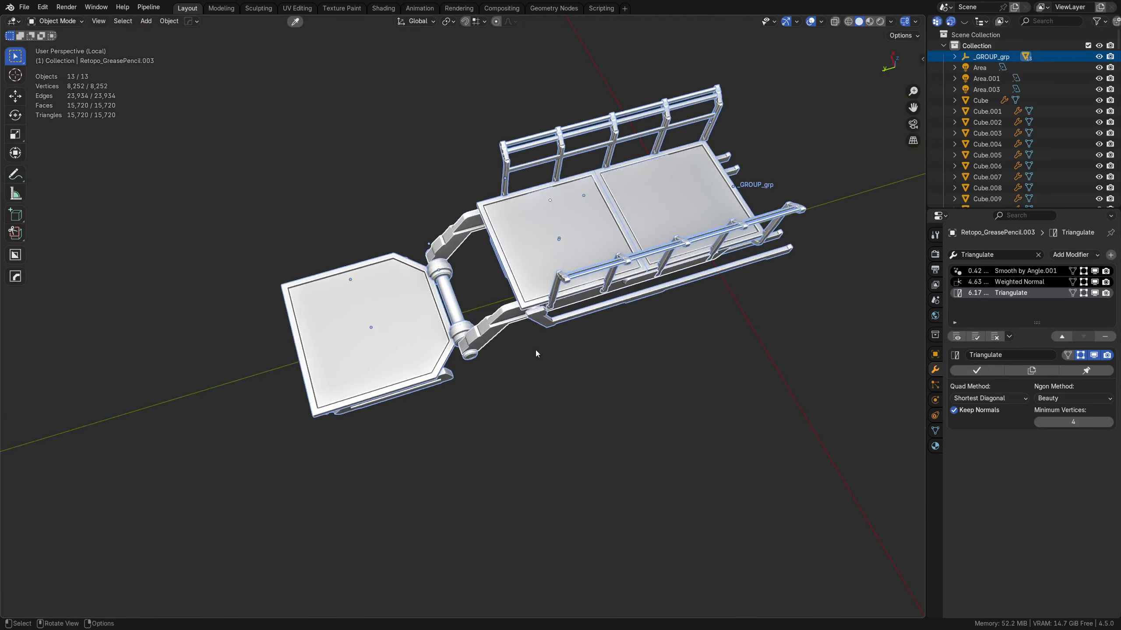
{"action": "key", "text": "ctrl+s"}
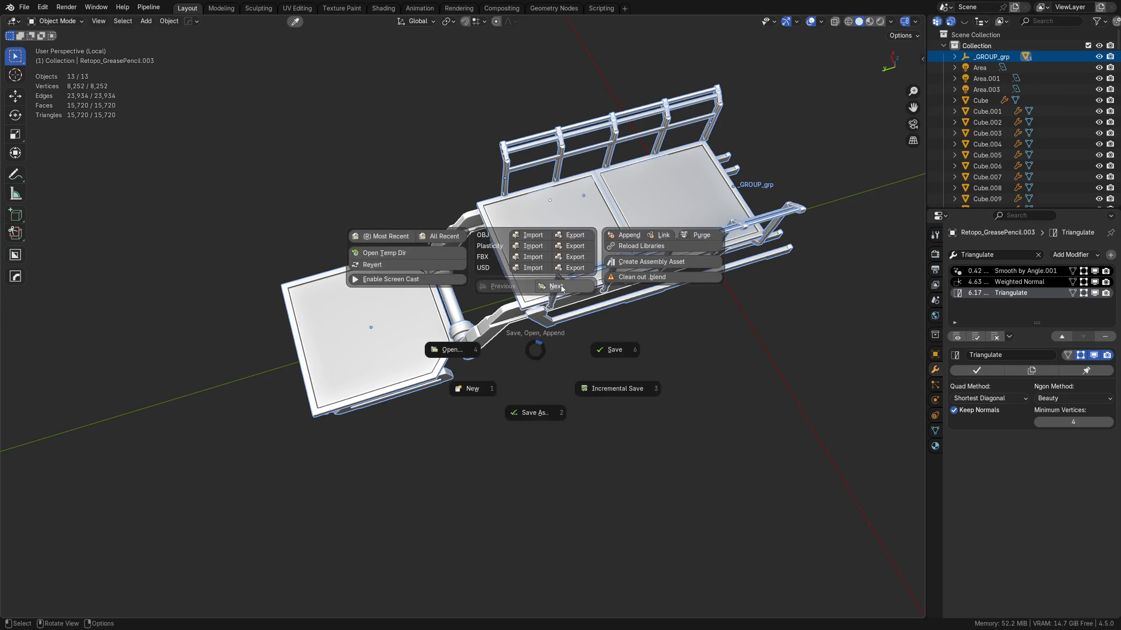
{"action": "left_click", "coordinate": [579, 257]}
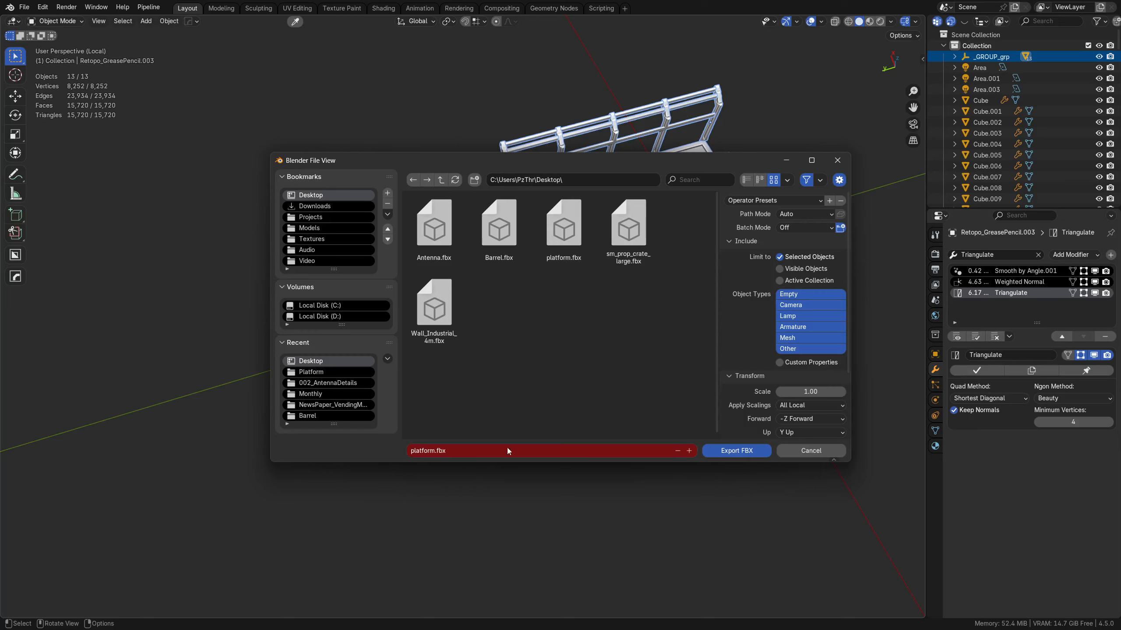
{"action": "left_click", "coordinate": [563, 227]}
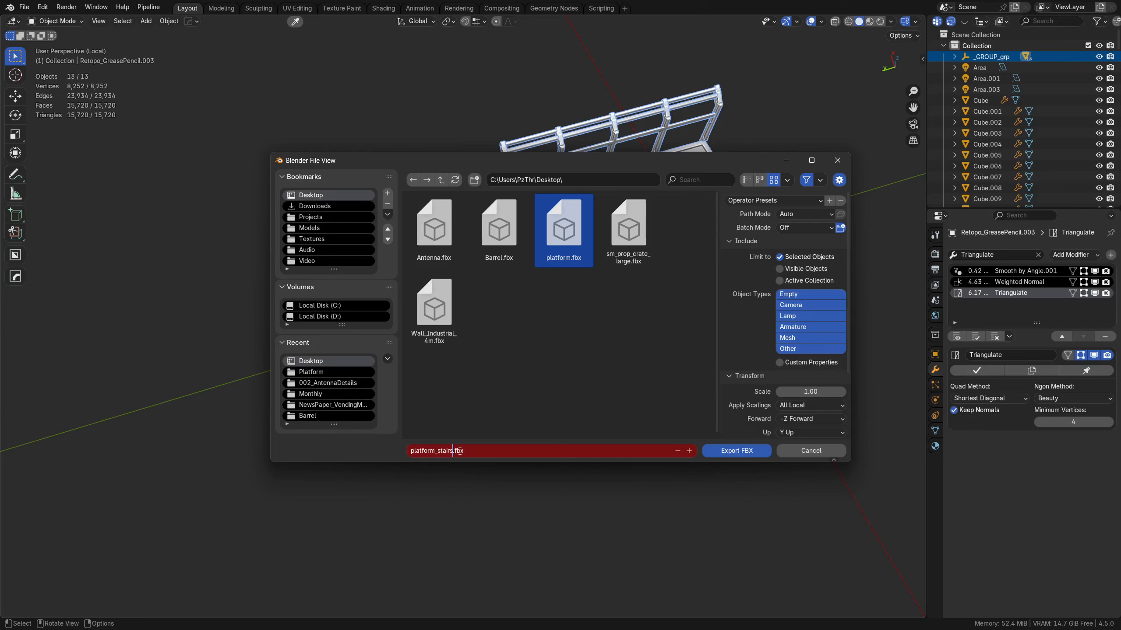
{"action": "left_click", "coordinate": [534, 375]}
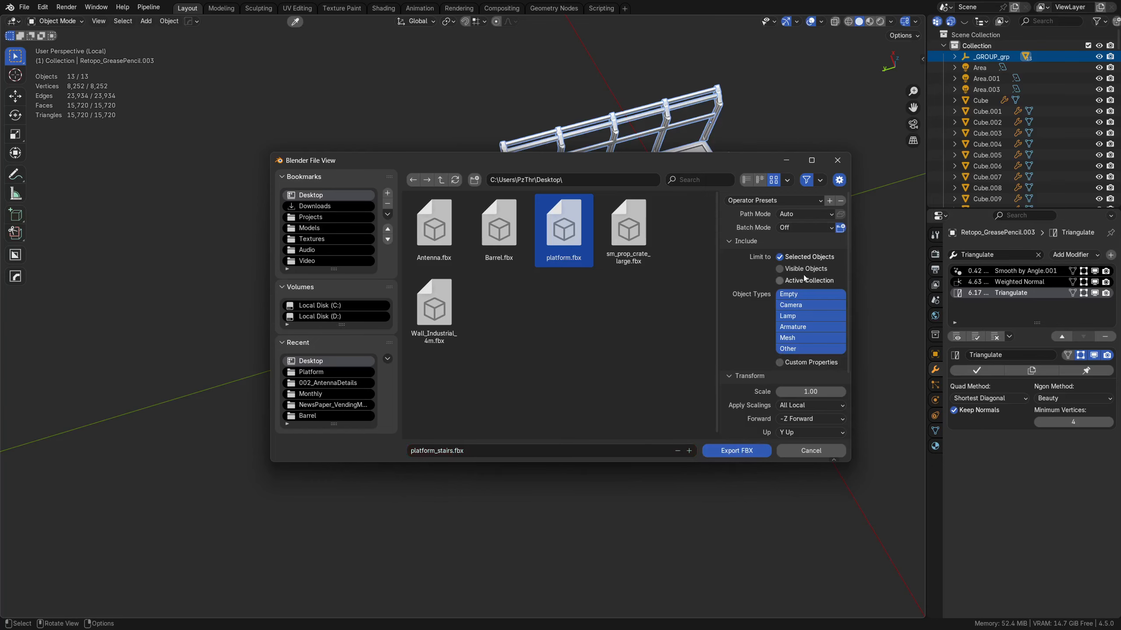
{"action": "left_click", "coordinate": [740, 449]}
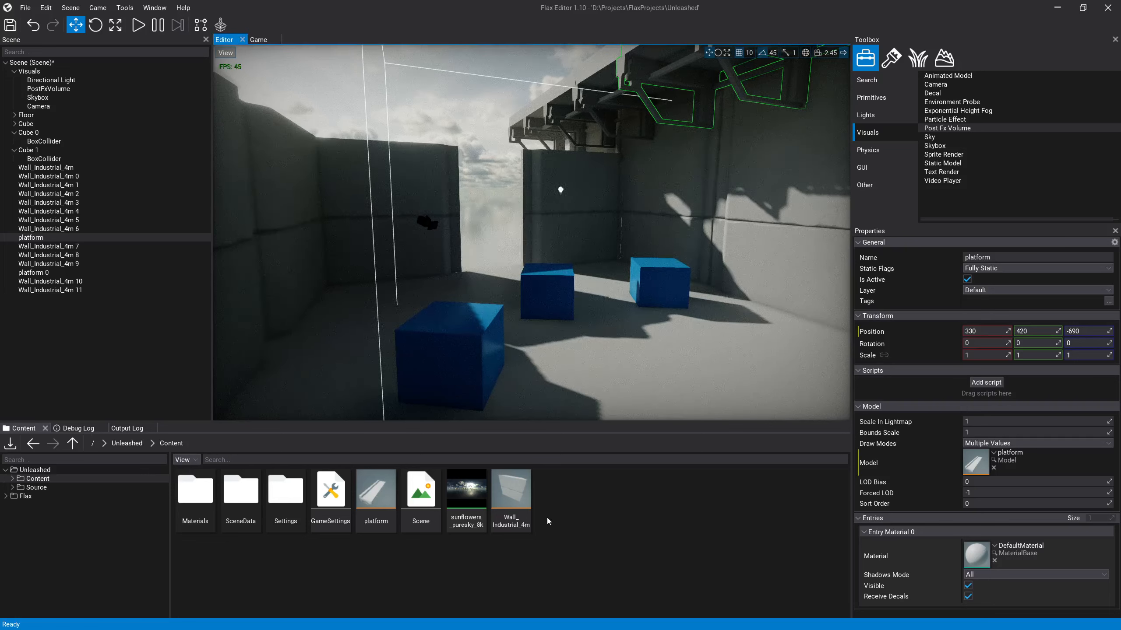
Step: Switch to Flax and create a StaticMesh folder in the project's Content folder
{"action": "right_click", "coordinate": [589, 505]}
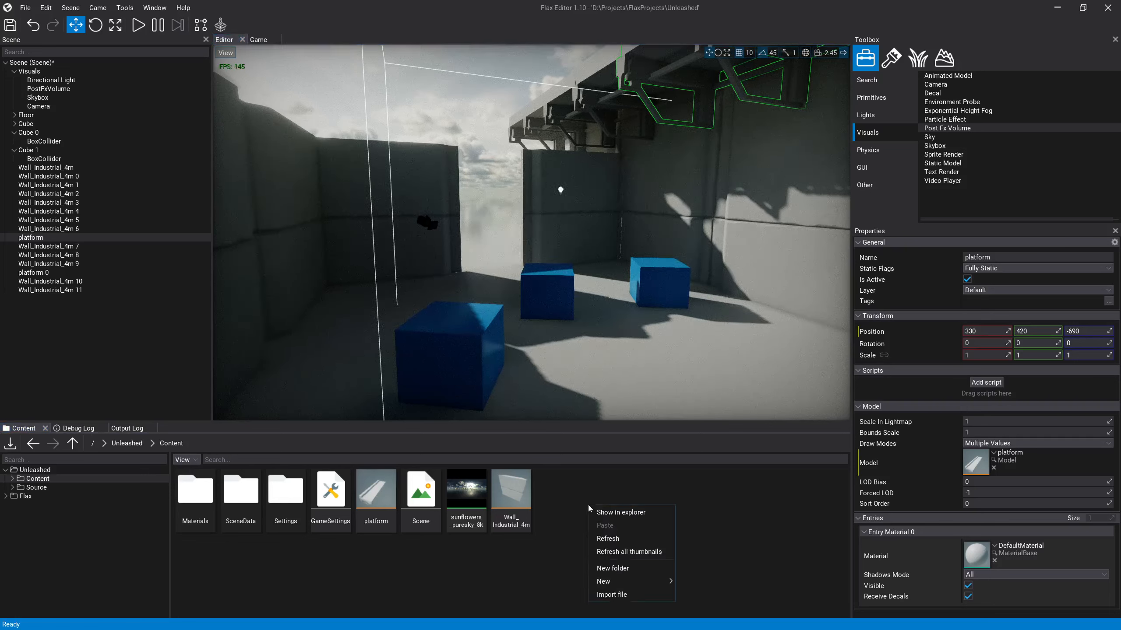
{"action": "left_click", "coordinate": [634, 571]}
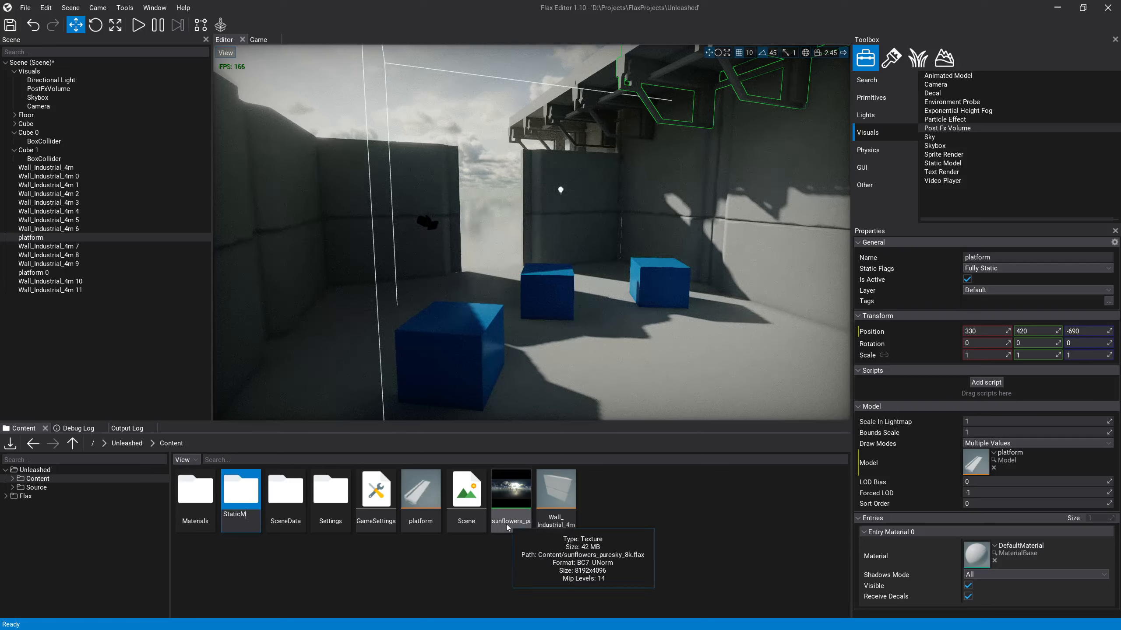
{"action": "key", "text": "Return"}
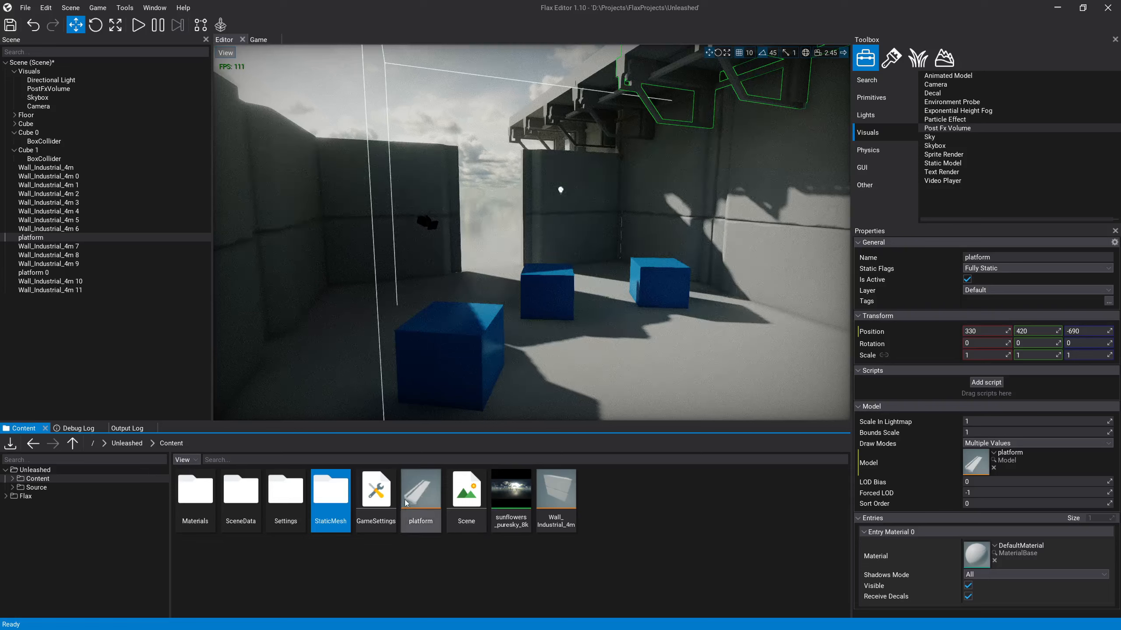
Step: Move the platform and Wall_Industrial_4m models into the StaticMesh folder
{"action": "left_click", "coordinate": [420, 494]}
{"action": "left_click", "coordinate": [551, 494], "text": "ctrl"}
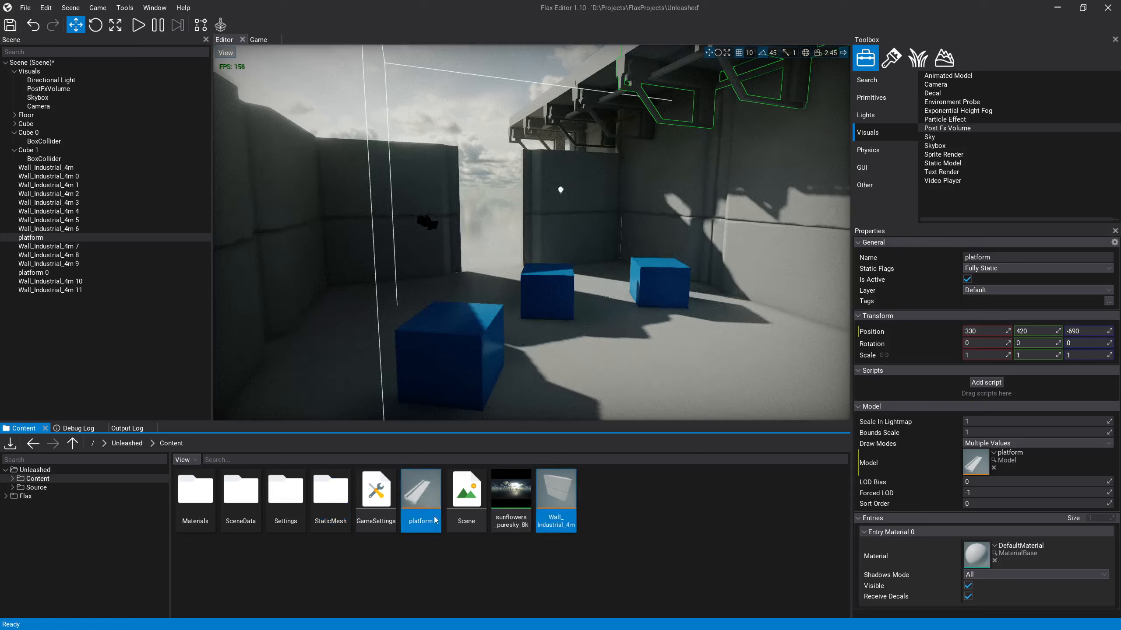
{"action": "left_click_drag", "start_coordinate": [404, 503], "coordinate": [331, 491]}
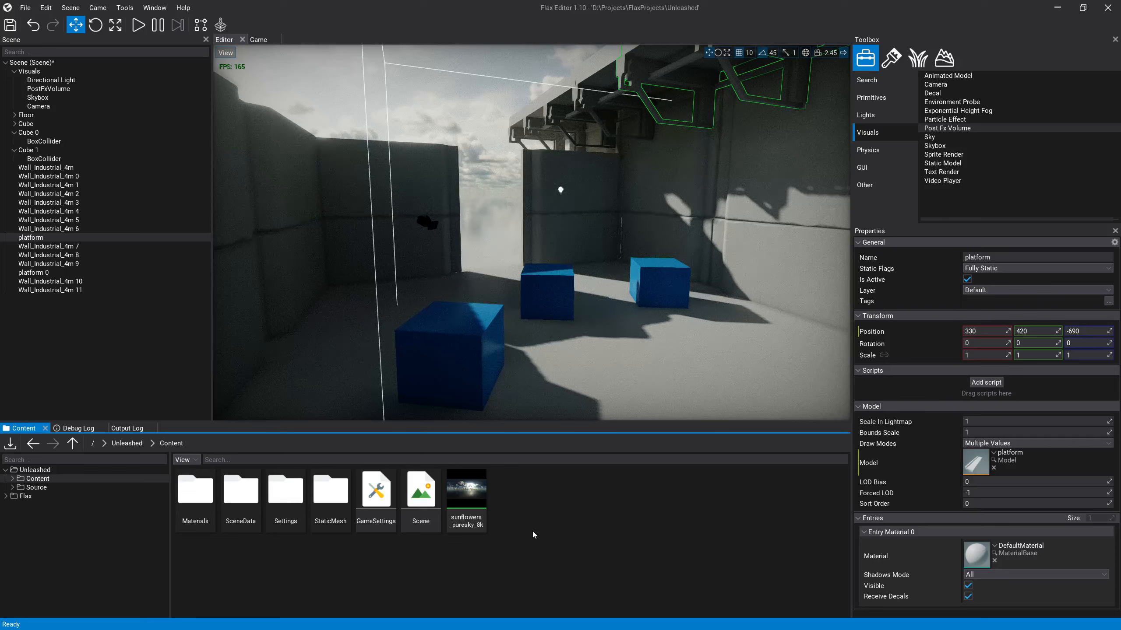
Step: Import platform_stairs.fbx from the Desktop into the StaticMesh folder as a Model
{"action": "double_click", "coordinate": [346, 508]}
{"action": "right_click", "coordinate": [442, 514]}
{"action": "left_click", "coordinate": [483, 602]}
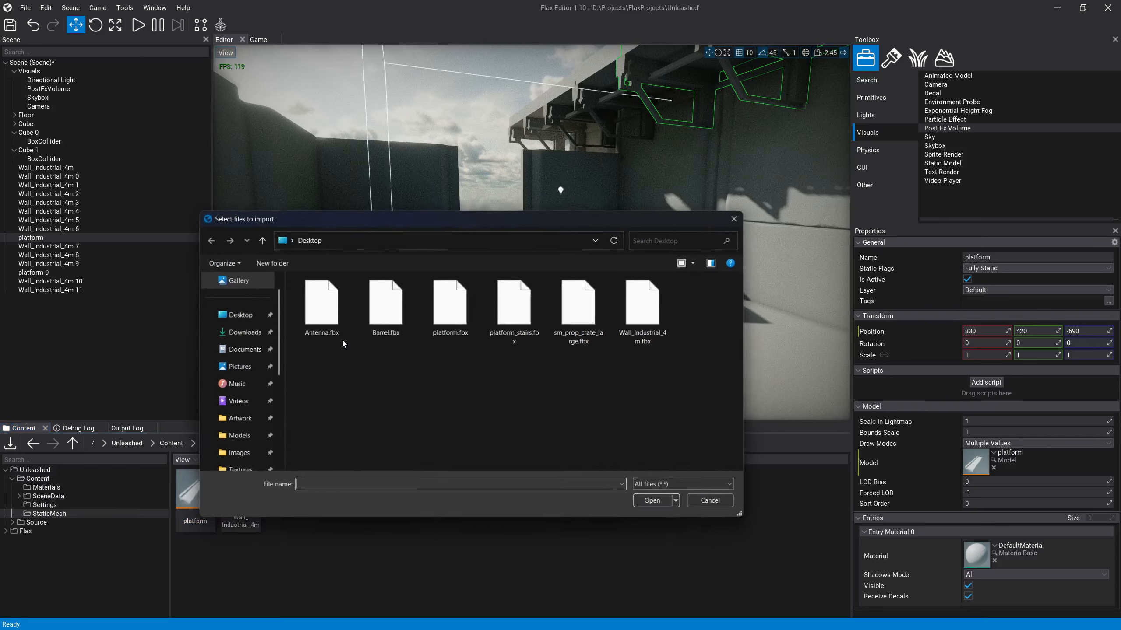
{"action": "left_click", "coordinate": [658, 318]}
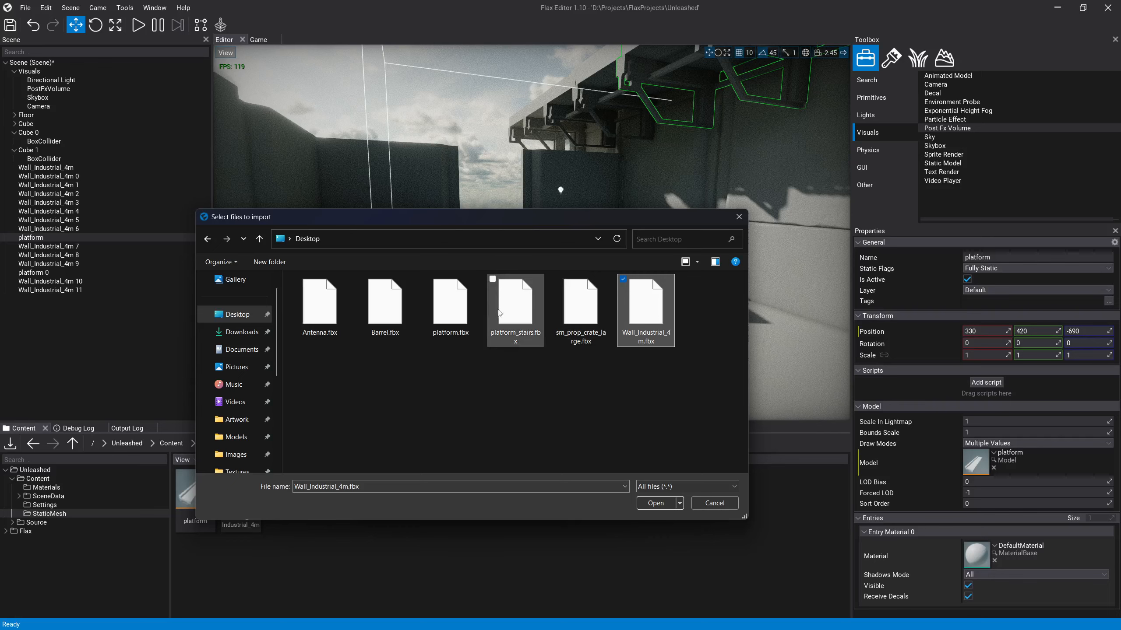
{"action": "left_click", "coordinate": [519, 316]}
{"action": "double_click", "coordinate": [519, 315]}
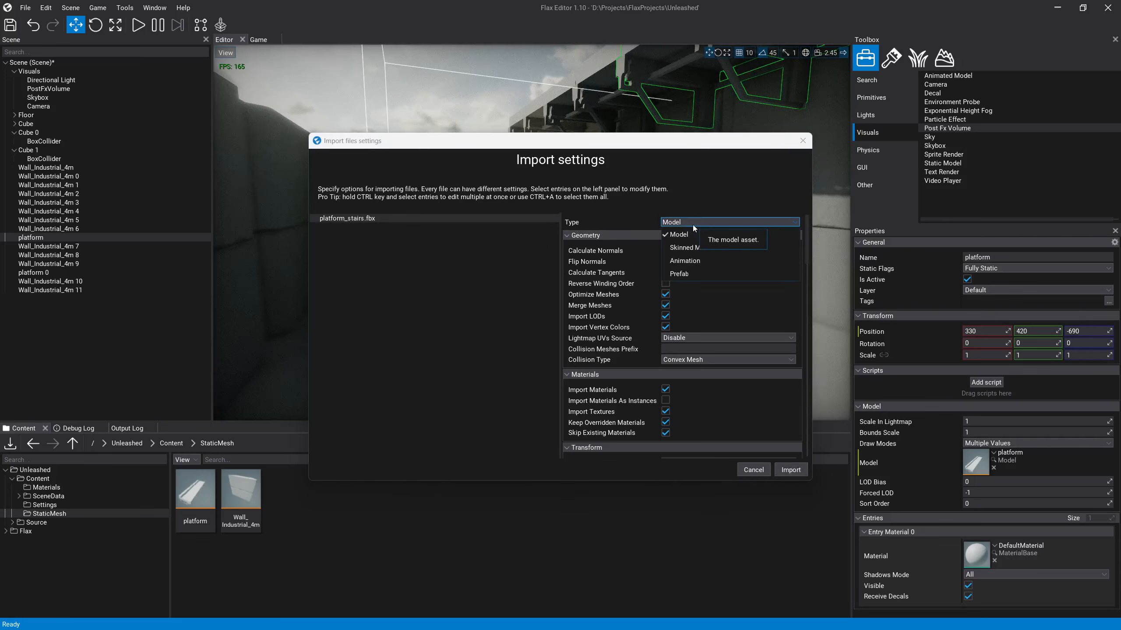
{"action": "left_click", "coordinate": [790, 469]}
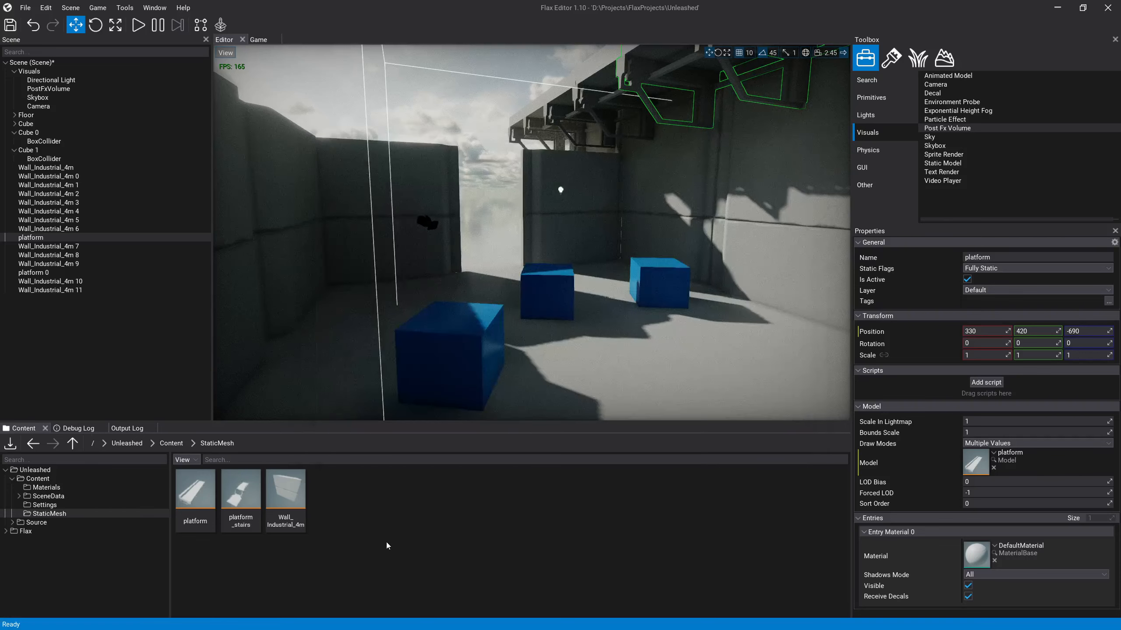
Step: Place the platform_stairs model in the scene inside the walled room
{"action": "right_click_drag", "start_coordinate": [472, 326], "coordinate": [514, 331]}
{"action": "key", "text": "s"}
{"action": "key", "text": "s"}
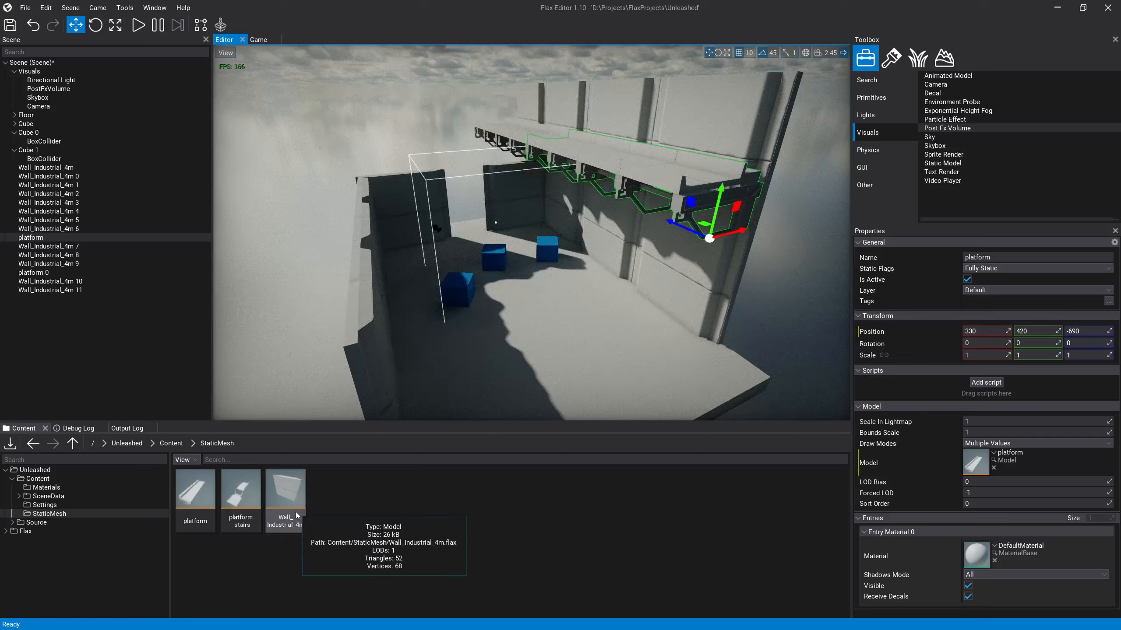
{"action": "left_click_drag", "start_coordinate": [252, 508], "coordinate": [532, 344]}
Step: Position platform_stairs at 300, 530, 940 by the end of the wall platform and examine how the two meet
{"action": "right_click_drag", "start_coordinate": [544, 356], "coordinate": [521, 364]}
{"action": "key", "text": "w"}
{"action": "key", "text": "e"}
{"action": "key", "text": "a"}
{"action": "key", "text": "s"}
{"action": "left_click_drag", "start_coordinate": [714, 303], "coordinate": [322, 152]}
{"action": "key", "text": "w"}
{"action": "right_click_drag", "start_coordinate": [335, 144], "coordinate": [383, 143]}
{"action": "key", "text": "a"}
{"action": "left_click_drag", "start_coordinate": [581, 198], "coordinate": [352, 228]}
{"action": "key", "text": "w"}
{"action": "right_click_drag", "start_coordinate": [610, 266], "coordinate": [586, 209]}
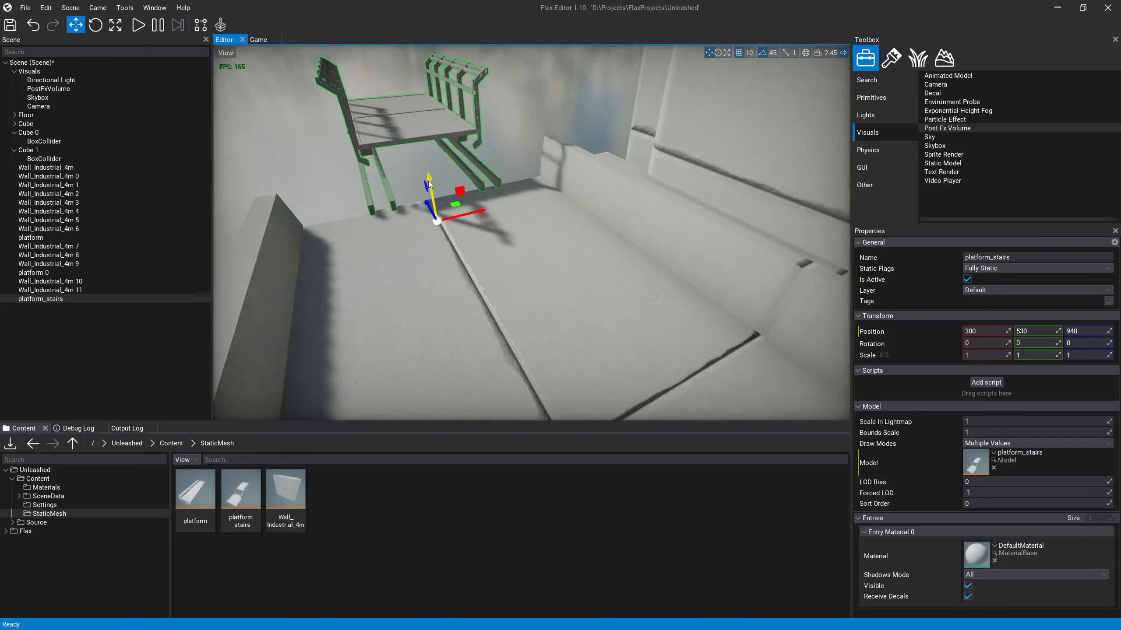
{"action": "key", "text": "a"}
{"action": "right_click_drag", "start_coordinate": [430, 182], "coordinate": [495, 222]}
{"action": "key", "text": "s"}
{"action": "key", "text": "d"}
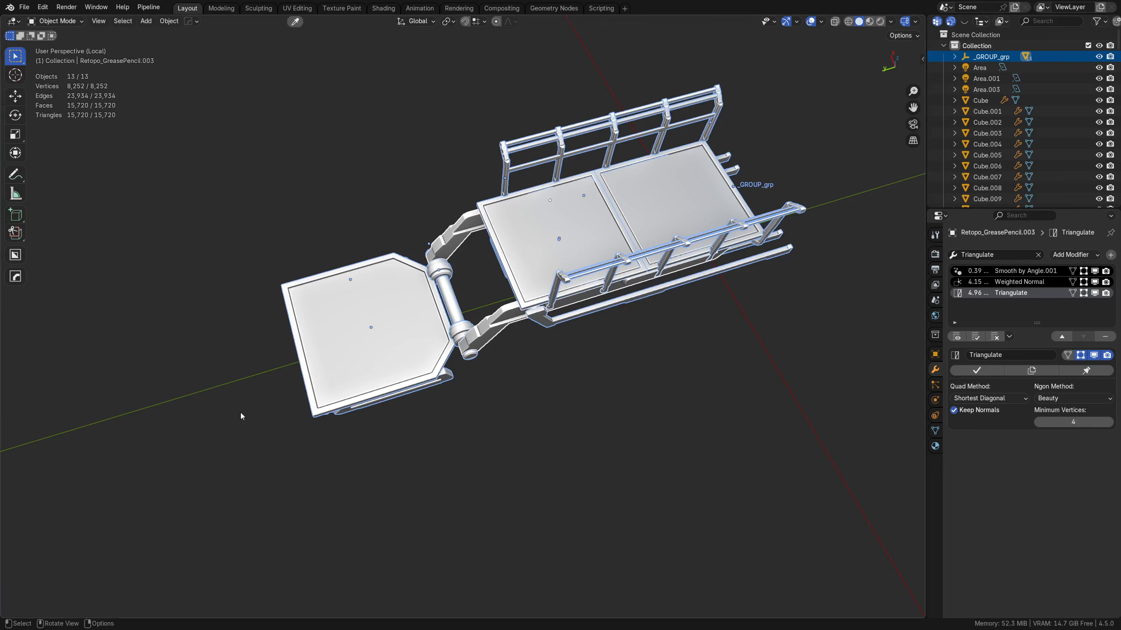
Step: Switch to Blender and, in the left orthographic view, lower the whole assembly about 0.75 m along Z so its deck meets the ground line
{"action": "middle_click_drag", "start_coordinate": [474, 385], "coordinate": [688, 312]}
{"action": "middle_click_drag", "start_coordinate": [756, 343], "coordinate": [511, 294], "text": "shift"}
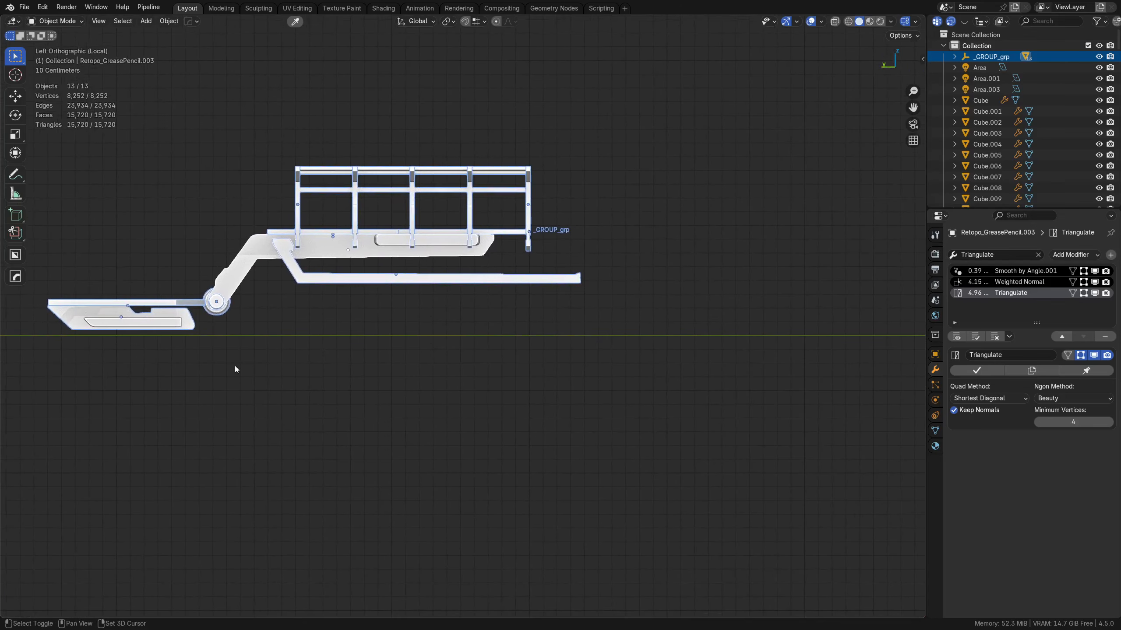
{"action": "key", "text": "g"}
{"action": "key", "text": "z"}
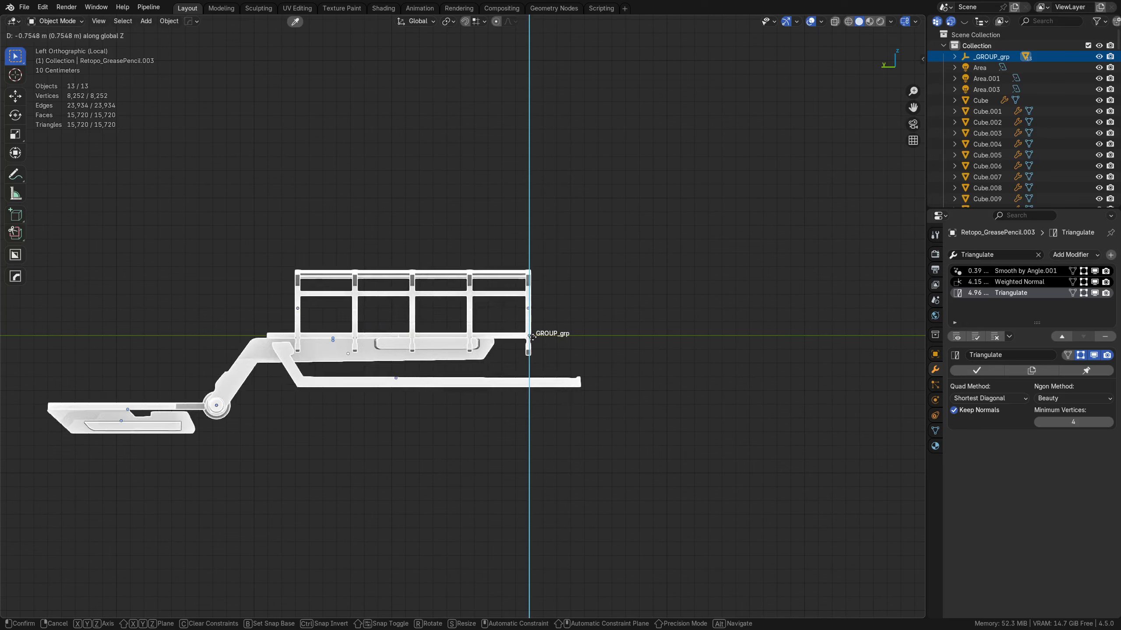
{"action": "left_click", "coordinate": [534, 339]}
{"action": "scroll", "coordinate": [534, 339], "scroll_direction": "up", "scroll_amount": 3}
{"action": "middle_click_drag", "start_coordinate": [537, 343], "coordinate": [589, 359]}
{"action": "left_click", "coordinate": [575, 362], "text": "shift"}
{"action": "key", "text": "z"}
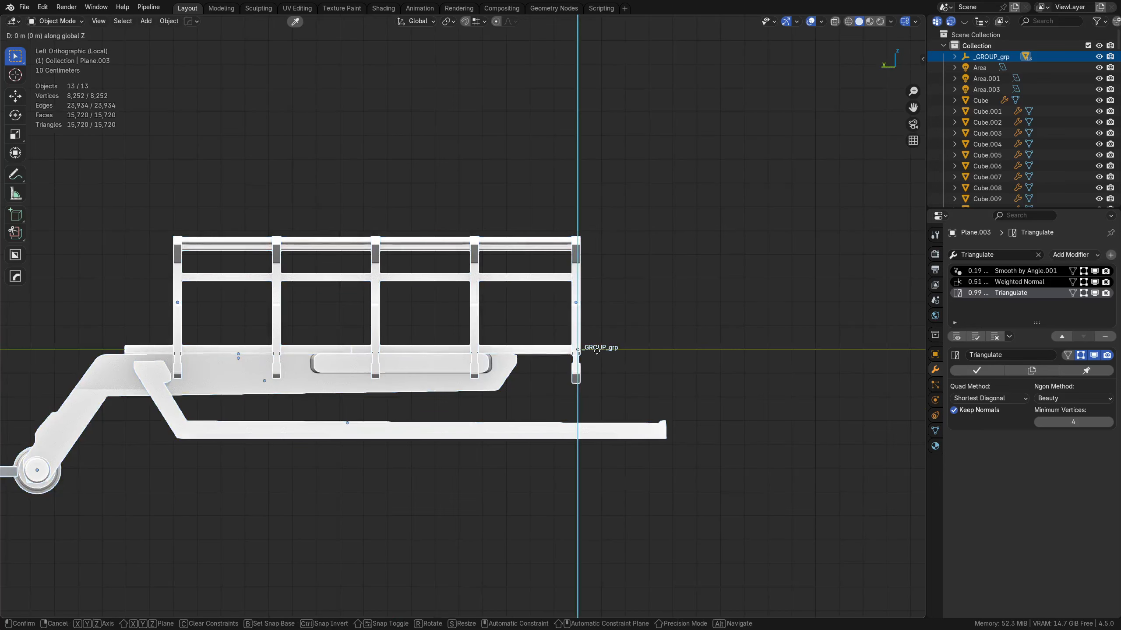
{"action": "left_click", "coordinate": [600, 356]}
{"action": "key", "text": "Tab"}
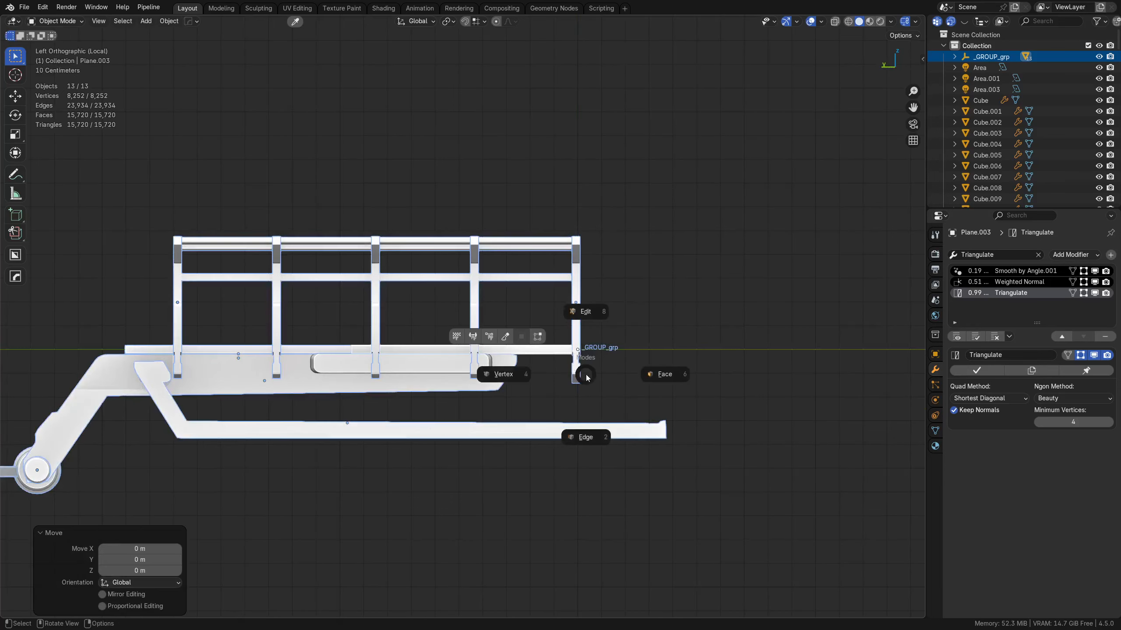
{"action": "key", "text": "Escape"}
Step: Export the lowered assembly as FBX again, overwriting platform_stairs.fbx on the Desktop
{"action": "key", "text": "ctrl+s"}
{"action": "left_click", "coordinate": [614, 285]}
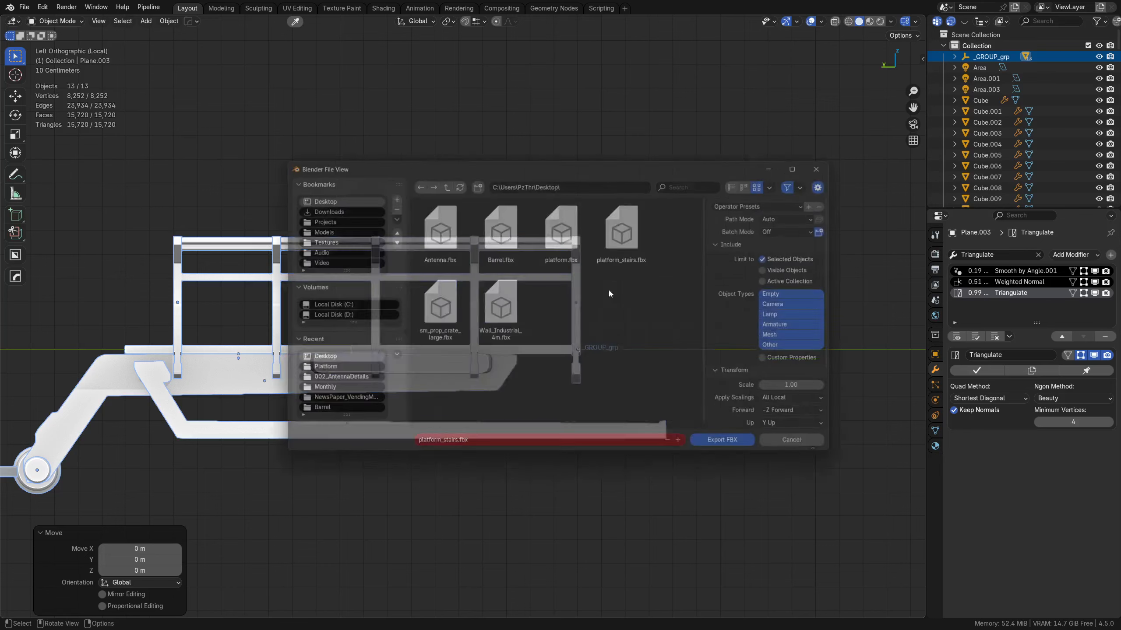
{"action": "double_click", "coordinate": [628, 227]}
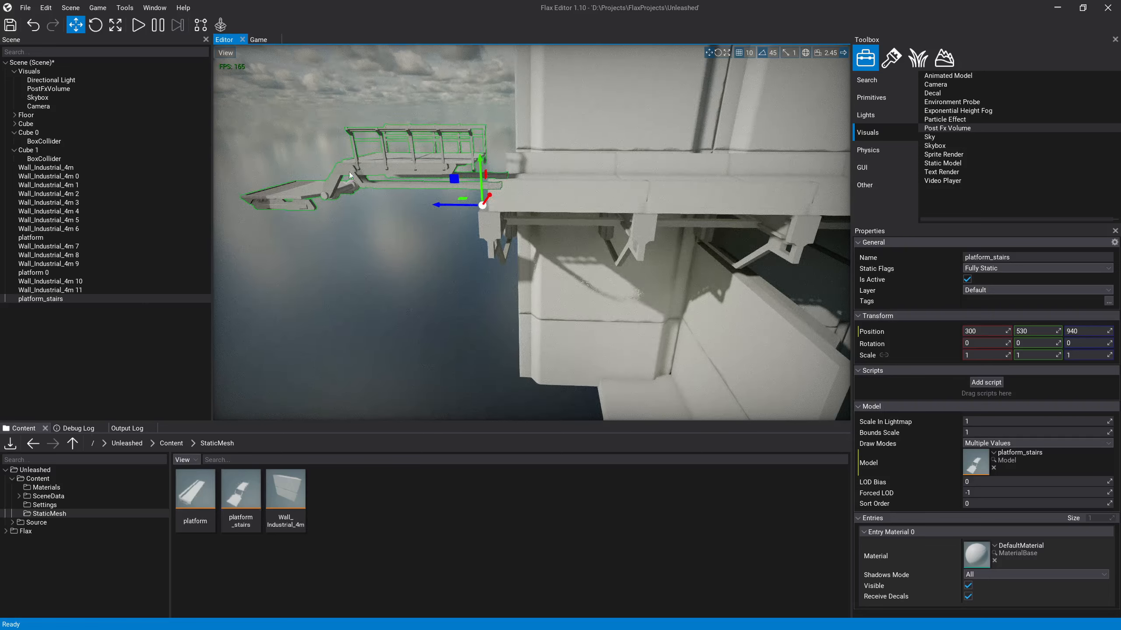
Step: Switch to Flax, reimport the platform_stairs model with its existing import settings and inspect its alignment with the wall platform
{"action": "right_click", "coordinate": [249, 491]}
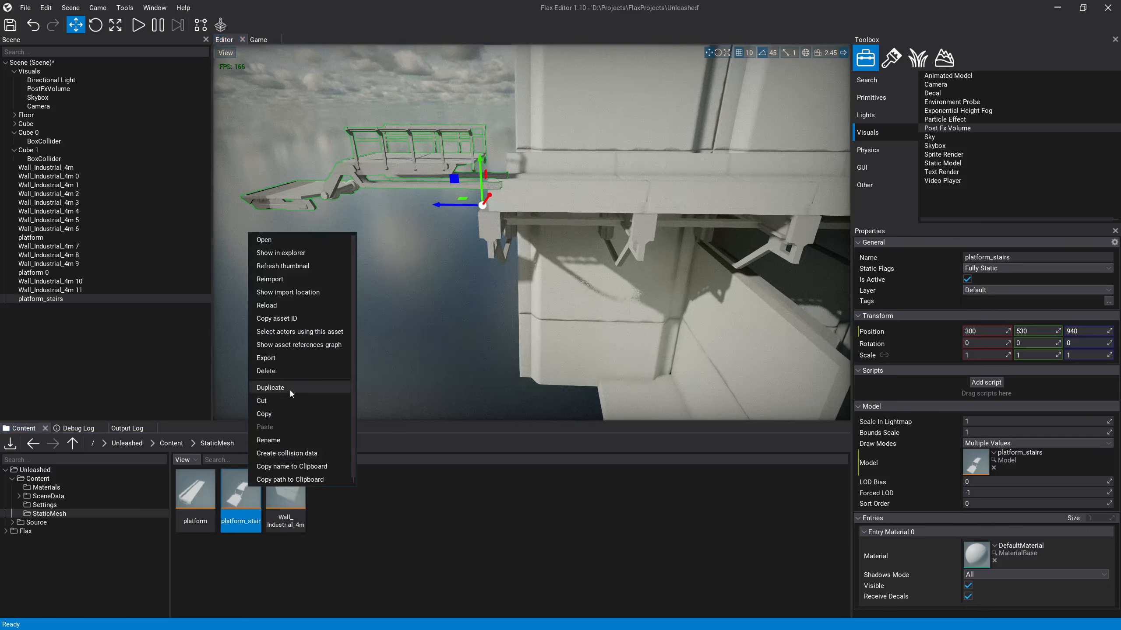
{"action": "left_click", "coordinate": [312, 279]}
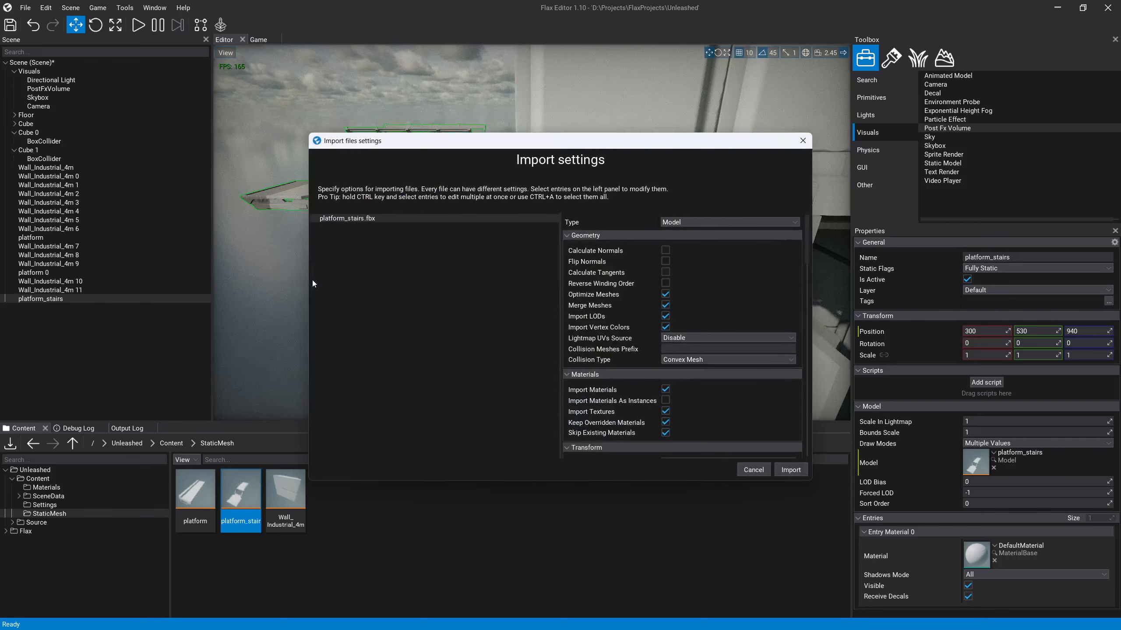
{"action": "left_click", "coordinate": [790, 470]}
{"action": "key", "text": "w"}
{"action": "right_click_drag", "start_coordinate": [478, 309], "coordinate": [466, 238]}
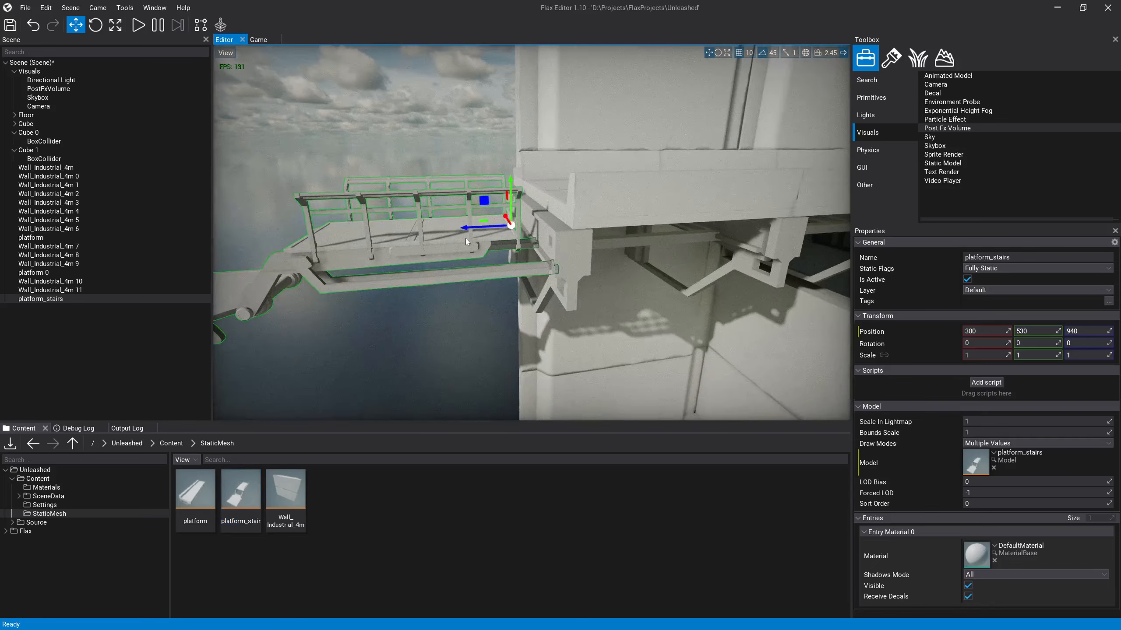
Step: Raise platform_stairs to Y 570 so its deck meets the height of the wall platform
{"action": "left_click_drag", "start_coordinate": [510, 193], "coordinate": [514, 148]}
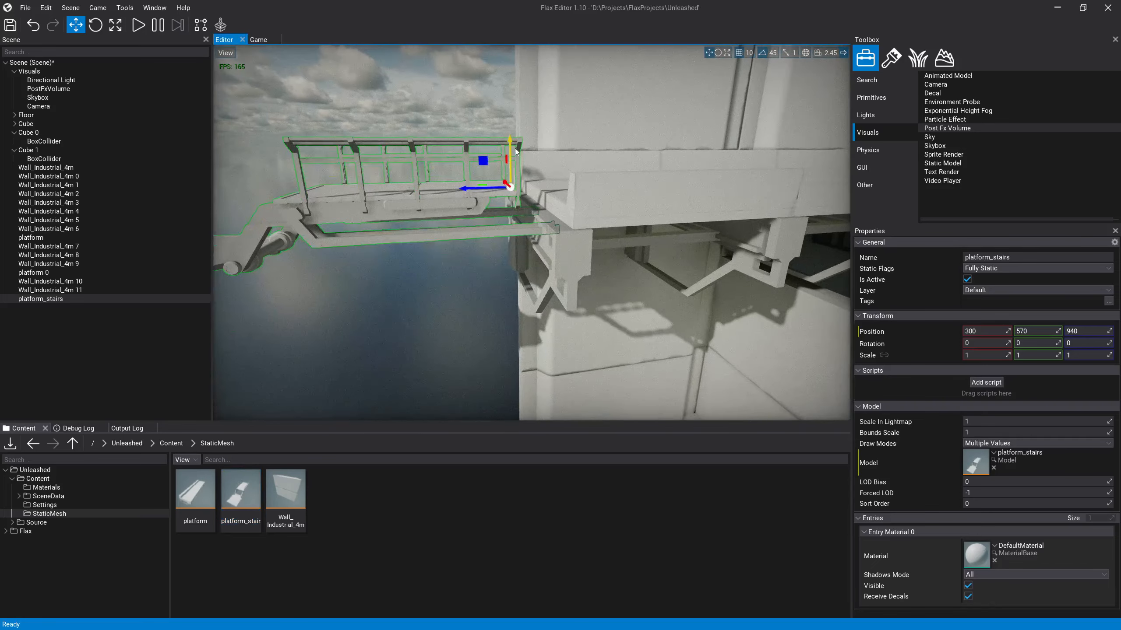
{"action": "key", "text": "w"}
{"action": "right_click_drag", "start_coordinate": [515, 148], "coordinate": [642, 204]}
{"action": "key", "text": "s"}
{"action": "key", "text": "s"}
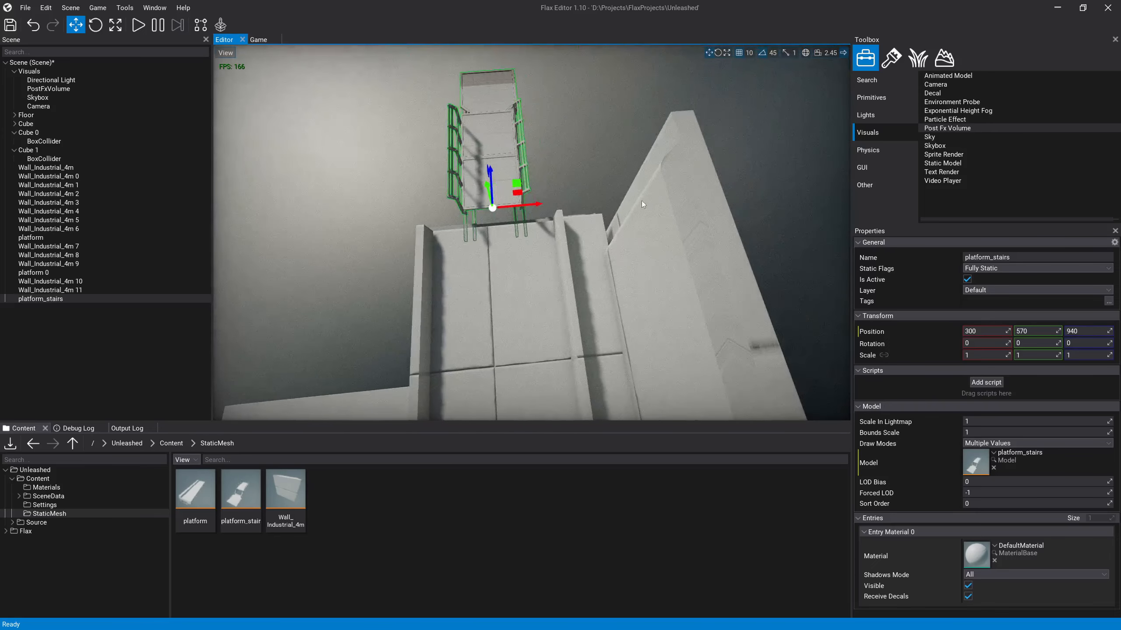
Step: Scale platform_stairs up uniformly to about 2.06 so its width suits the wall platform
{"action": "left_click_drag", "start_coordinate": [505, 210], "coordinate": [502, 212]}
{"action": "key", "text": "a"}
{"action": "right_click_drag", "start_coordinate": [502, 212], "coordinate": [582, 186]}
{"action": "key", "text": "w"}
{"action": "key", "text": "a"}
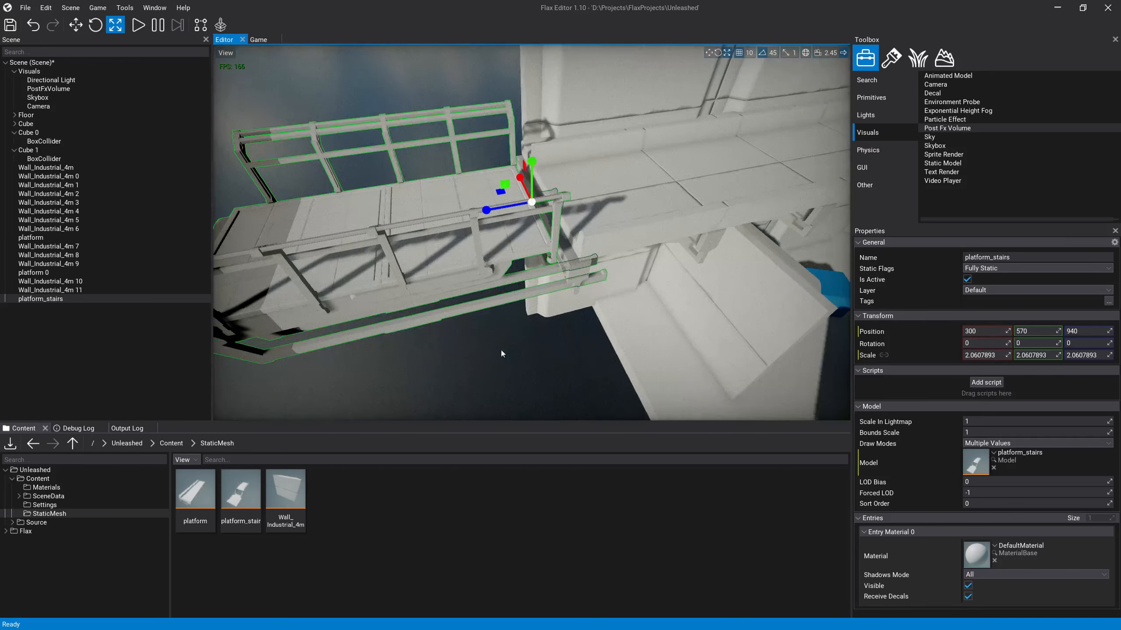
Step: Move the enlarged platform_stairs to Y 560 and Z 910 against the end of the wall platform
{"action": "right_click_drag", "start_coordinate": [501, 351], "coordinate": [531, 312]}
{"action": "key", "text": "1"}
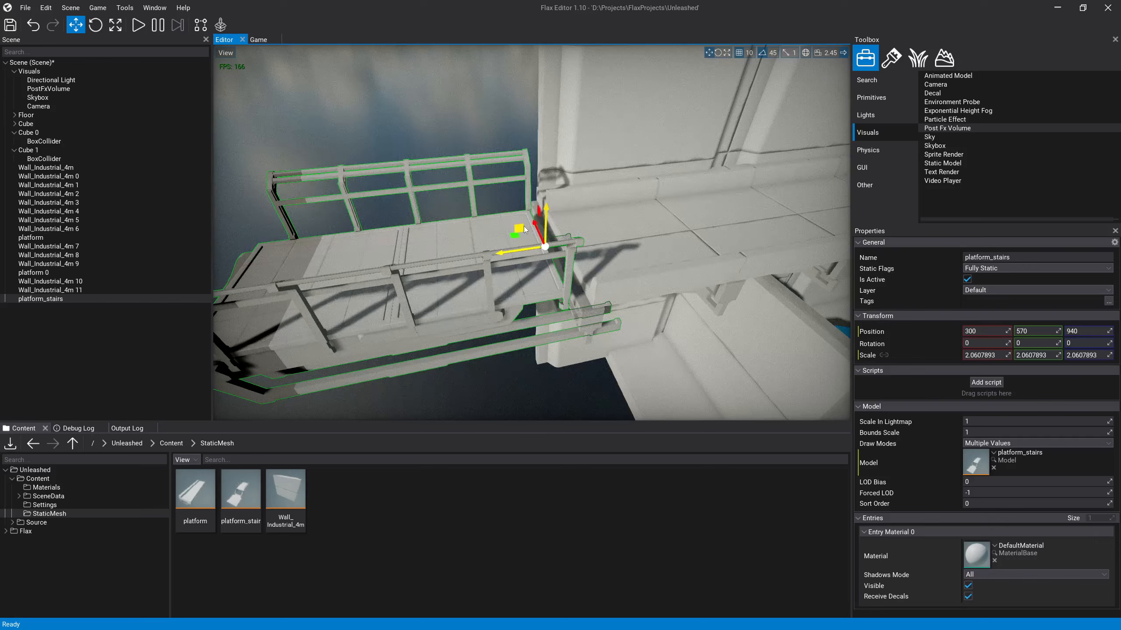
{"action": "left_click_drag", "start_coordinate": [526, 231], "coordinate": [547, 236]}
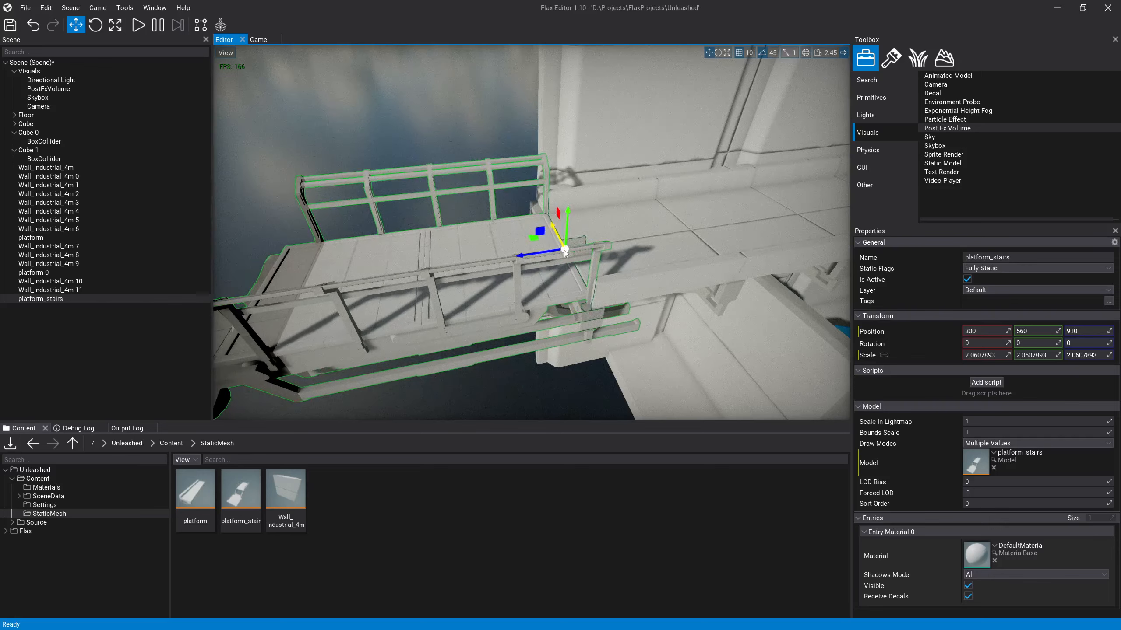
Step: Examine the seam between platform_stairs and the wall platform from deck level and from both ends
{"action": "key", "text": "d"}
{"action": "right_click_drag", "start_coordinate": [565, 253], "coordinate": [401, 259]}
{"action": "key", "text": "w"}
{"action": "key", "text": "d"}
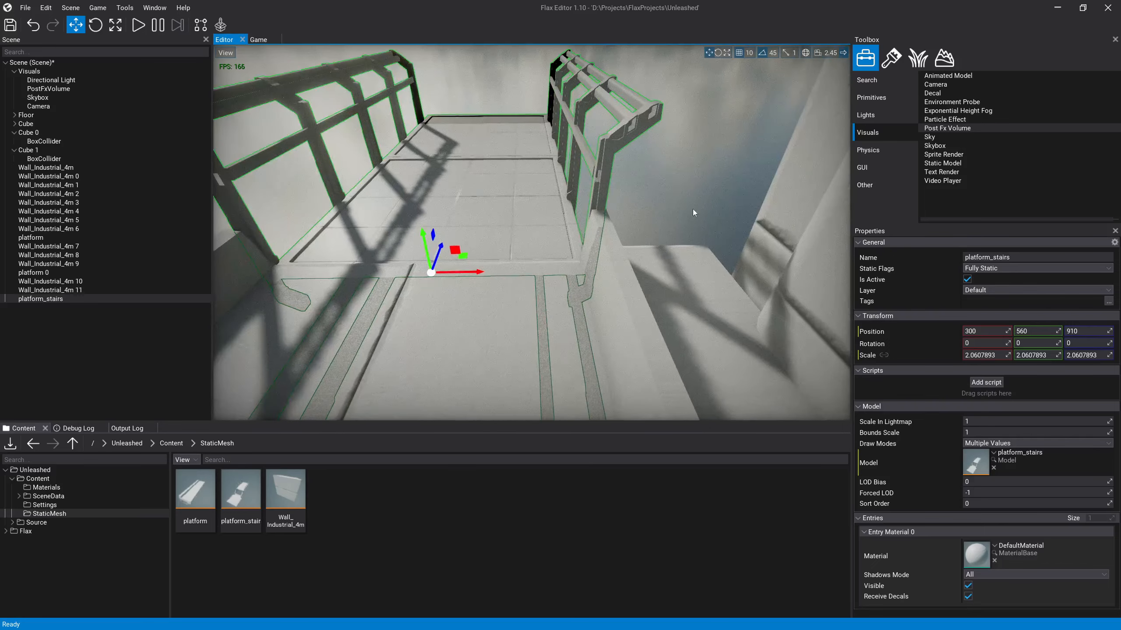
{"action": "left_click", "coordinate": [686, 188]}
{"action": "right_click_drag", "start_coordinate": [685, 188], "coordinate": [532, 208]}
{"action": "key", "text": "w"}
{"action": "key", "text": "d"}
{"action": "key", "text": "s"}
{"action": "key", "text": "d"}
{"action": "key", "text": "s"}
{"action": "left_click", "coordinate": [556, 319]}
{"action": "key", "text": "d"}
{"action": "right_click_drag", "start_coordinate": [536, 292], "coordinate": [508, 280]}
{"action": "key", "text": "w"}
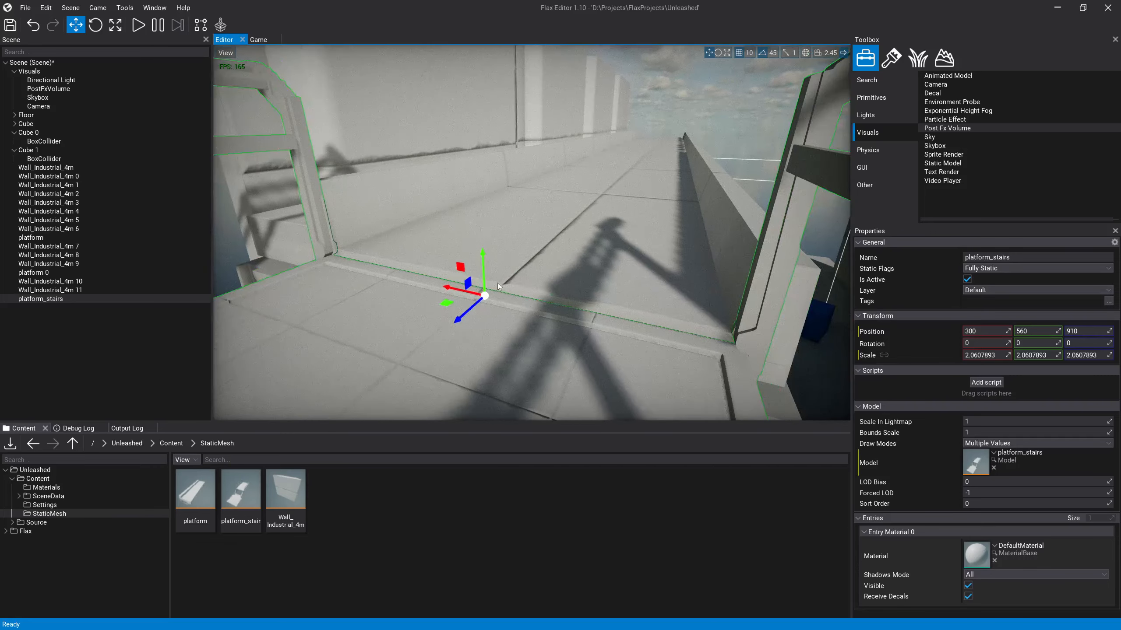
Step: Clear the selection and examine the joined walkway and its railings from above
{"action": "left_click", "coordinate": [728, 69]}
{"action": "key", "text": "s"}
{"action": "right_click_drag", "start_coordinate": [620, 244], "coordinate": [675, 264]}
{"action": "key", "text": "d"}
{"action": "key", "text": "a"}
{"action": "key", "text": "w"}
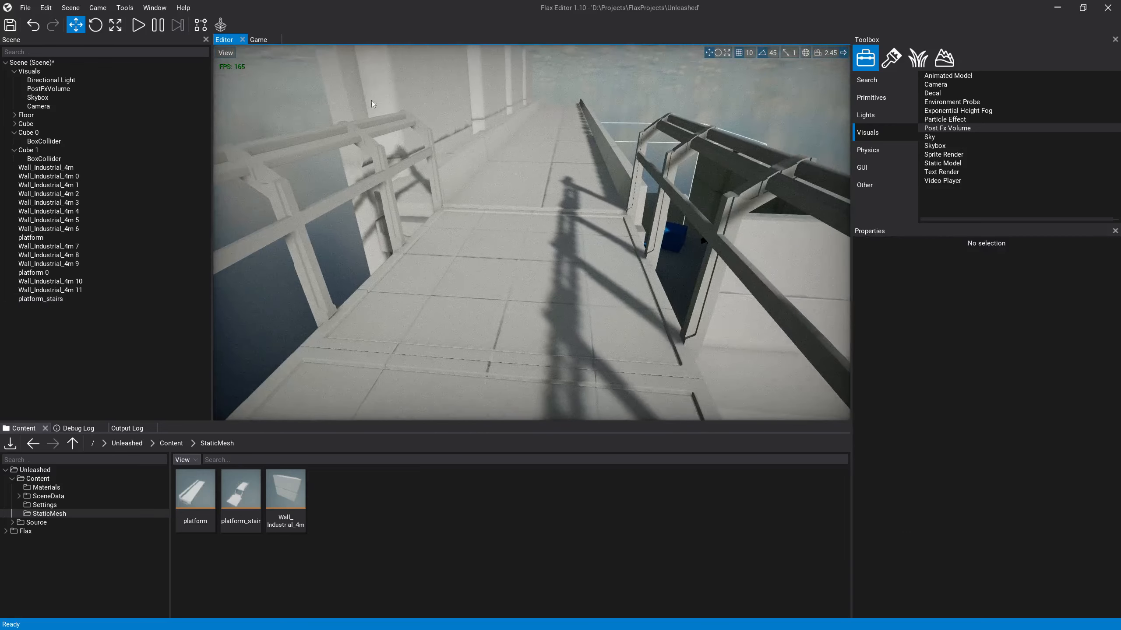
{"action": "left_click", "coordinate": [226, 53]}
{"action": "left_click", "coordinate": [226, 53]}
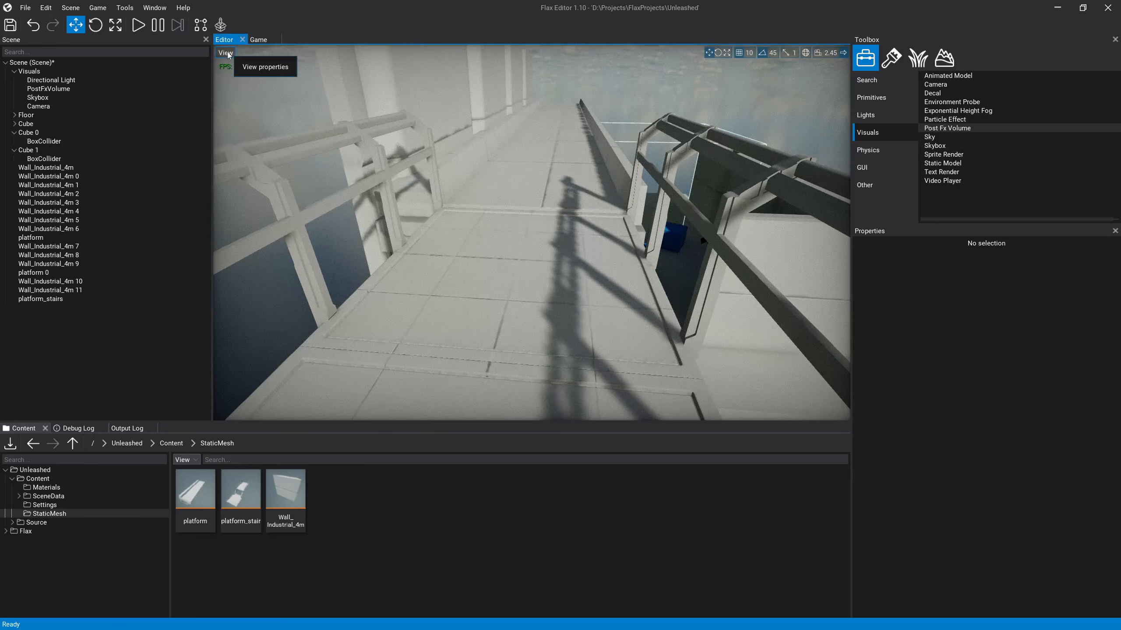
{"action": "right_click_drag", "start_coordinate": [580, 276], "coordinate": [596, 294]}
{"action": "key", "text": "w"}
{"action": "key", "text": "d"}
{"action": "key", "text": "s"}
{"action": "key", "text": "a"}
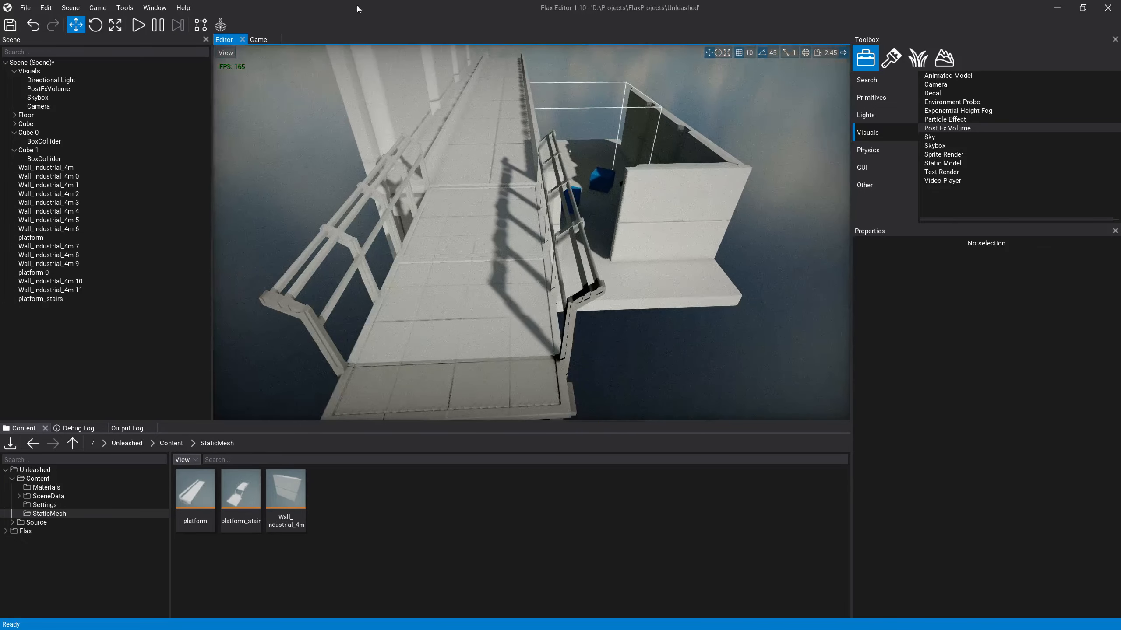
Step: Build the SDF for all meshes in the scene and check the shading inside the walled room
{"action": "left_click", "coordinate": [155, 7]}
{"action": "mouse_move", "coordinate": [127, 10]}
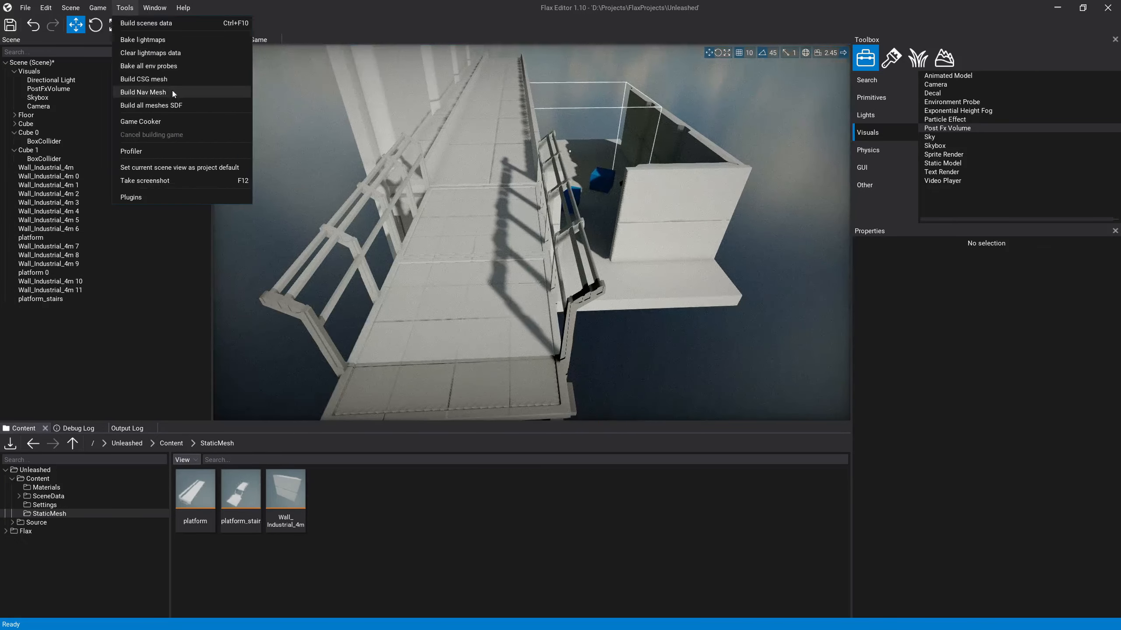
{"action": "left_click", "coordinate": [178, 108]}
{"action": "right_click_drag", "start_coordinate": [753, 352], "coordinate": [636, 306]}
{"action": "key", "text": "w"}
{"action": "key", "text": "w"}
Step: Open the Graphics Quality settings and set AA, SSR and SSAO quality to Ultra
{"action": "left_click", "coordinate": [125, 8]}
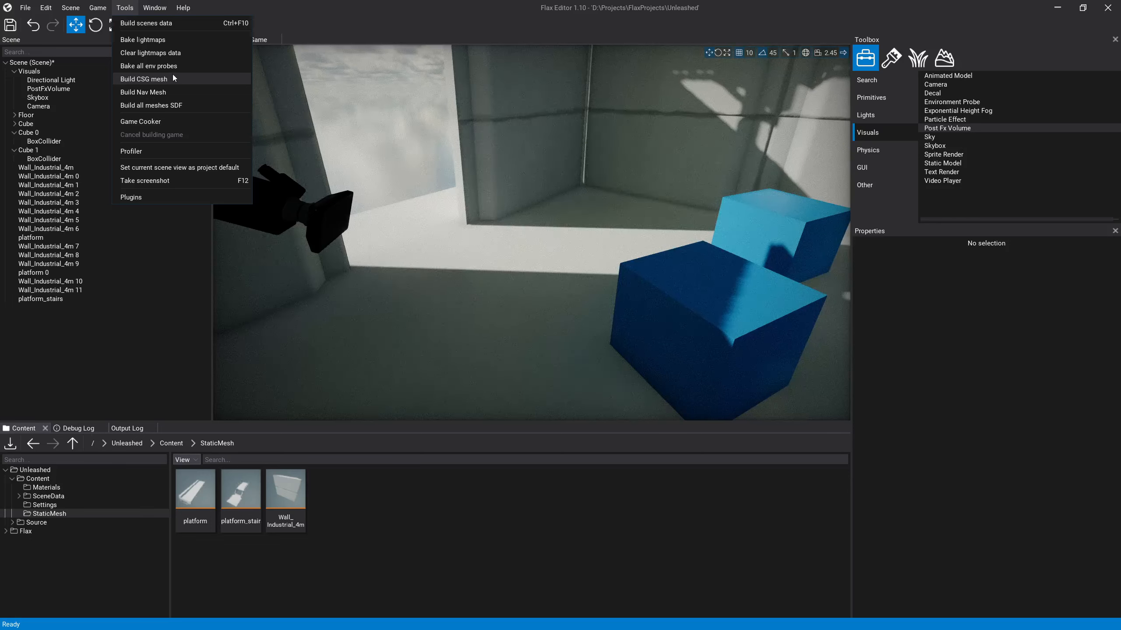
{"action": "left_click", "coordinate": [155, 8]}
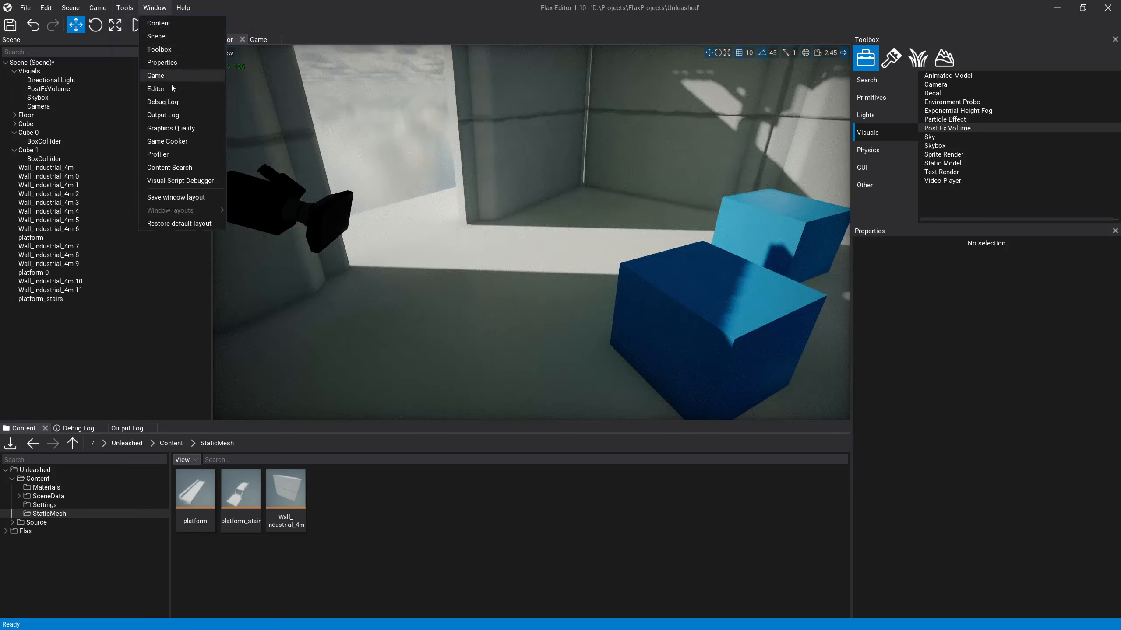
{"action": "left_click", "coordinate": [171, 128]}
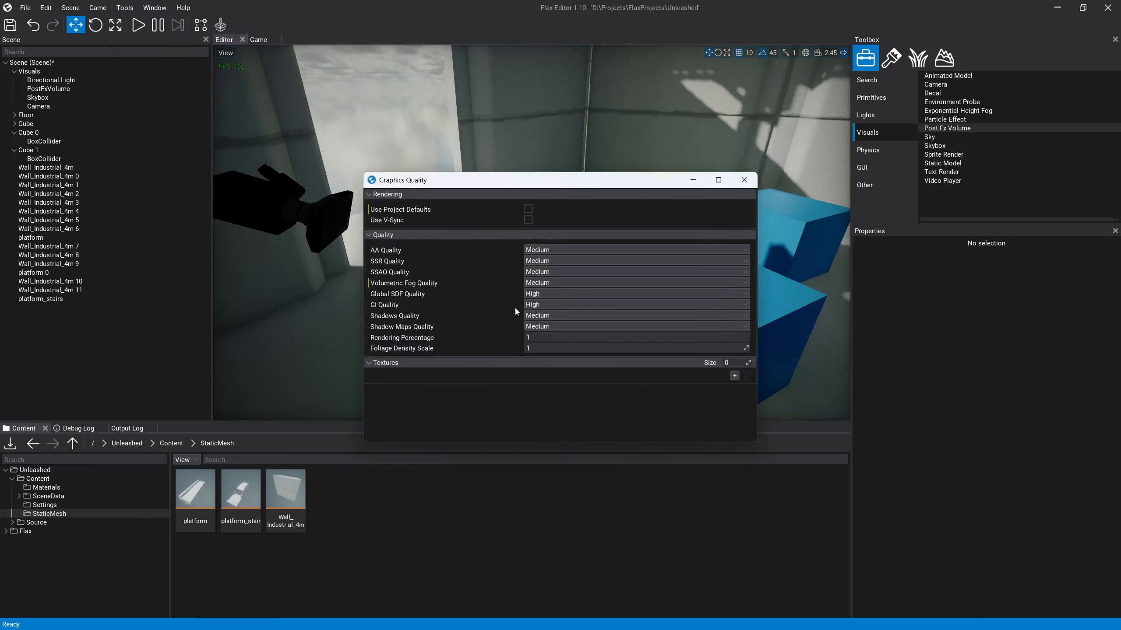
{"action": "left_click", "coordinate": [541, 251]}
{"action": "left_click", "coordinate": [548, 301]}
{"action": "left_click", "coordinate": [545, 261]}
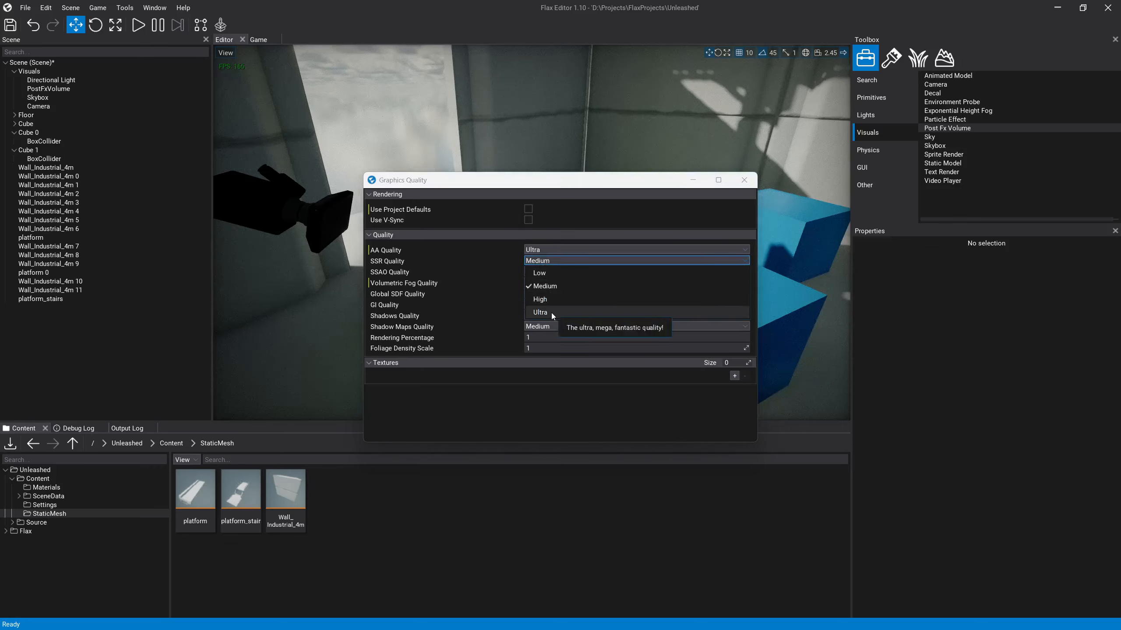
{"action": "left_click", "coordinate": [540, 312]}
{"action": "left_click", "coordinate": [548, 271]}
{"action": "left_click", "coordinate": [547, 324]}
Step: Set Volumetric Fog, Global SDF and GI quality to Ultra
{"action": "left_click", "coordinate": [547, 283]}
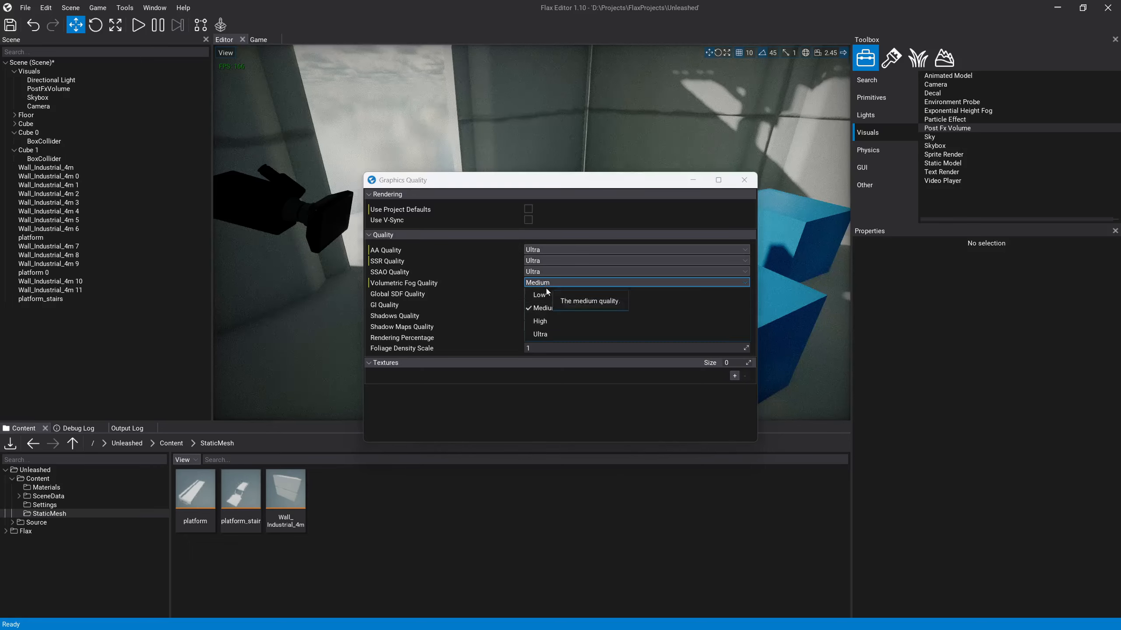
{"action": "left_click", "coordinate": [550, 335]}
{"action": "left_click", "coordinate": [548, 294]}
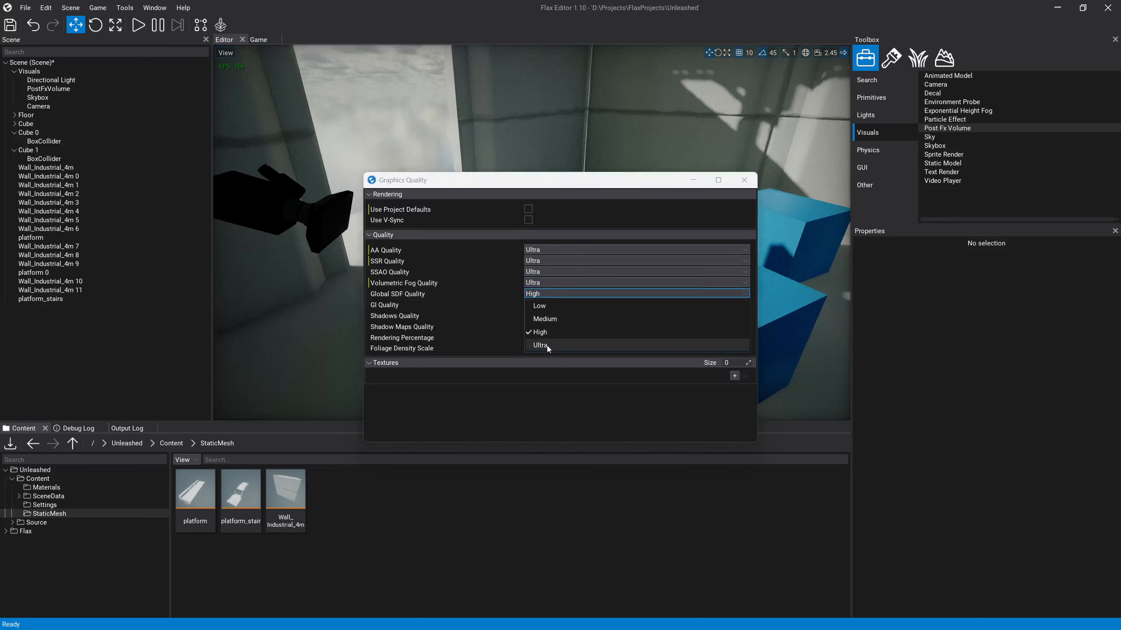
{"action": "left_click", "coordinate": [547, 345]}
{"action": "left_click", "coordinate": [544, 306]}
{"action": "left_click", "coordinate": [552, 356]}
Step: Set Shadows Quality and Shadow Maps Quality to Ultra and close the Graphics Quality settings
{"action": "left_click", "coordinate": [550, 315]}
{"action": "left_click", "coordinate": [550, 366]}
{"action": "left_click", "coordinate": [550, 329]}
{"action": "left_click", "coordinate": [554, 376]}
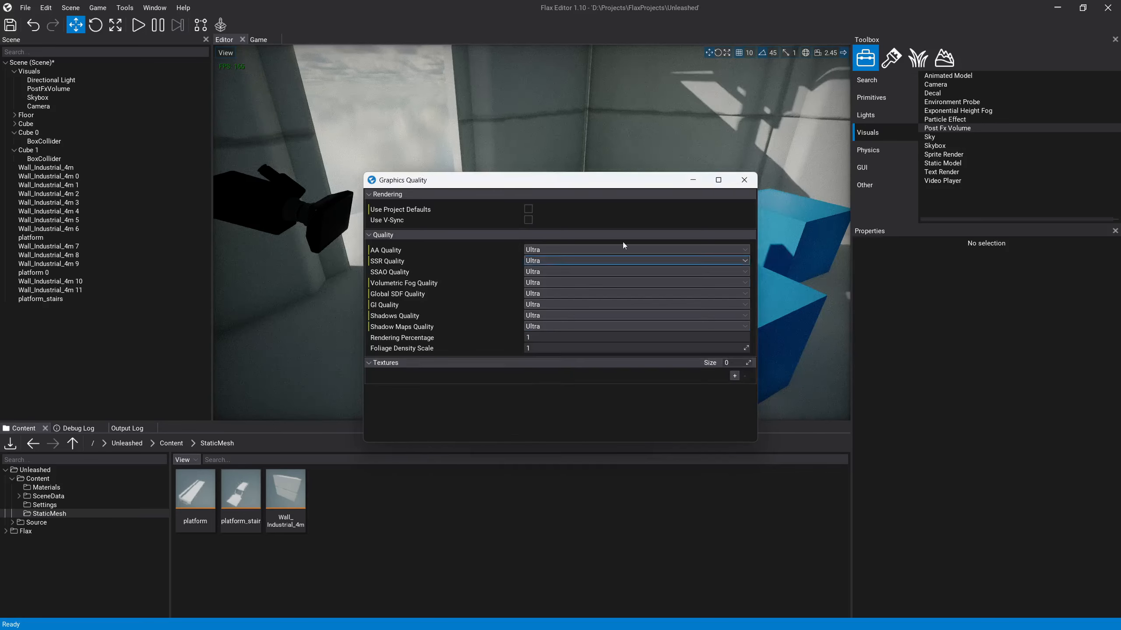
{"action": "left_click", "coordinate": [743, 180]}
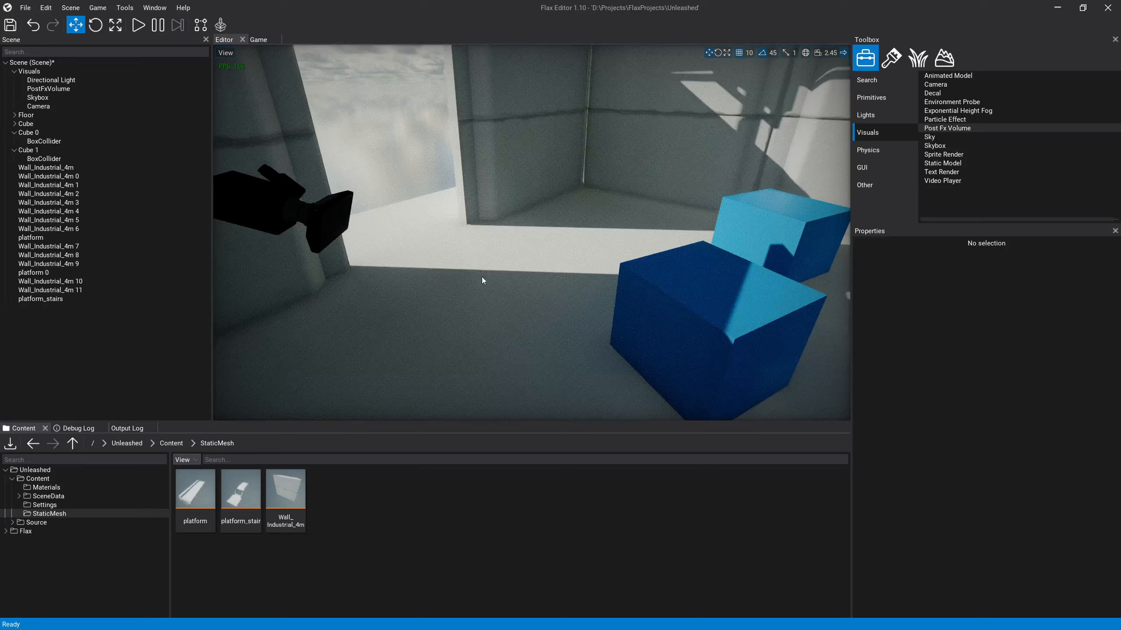
Step: Examine the platform's underside, the attached stairs assembly and the walkway surface at the higher graphics quality
{"action": "right_click_drag", "start_coordinate": [382, 198], "coordinate": [373, 174]}
{"action": "key", "text": "a"}
{"action": "key", "text": "w"}
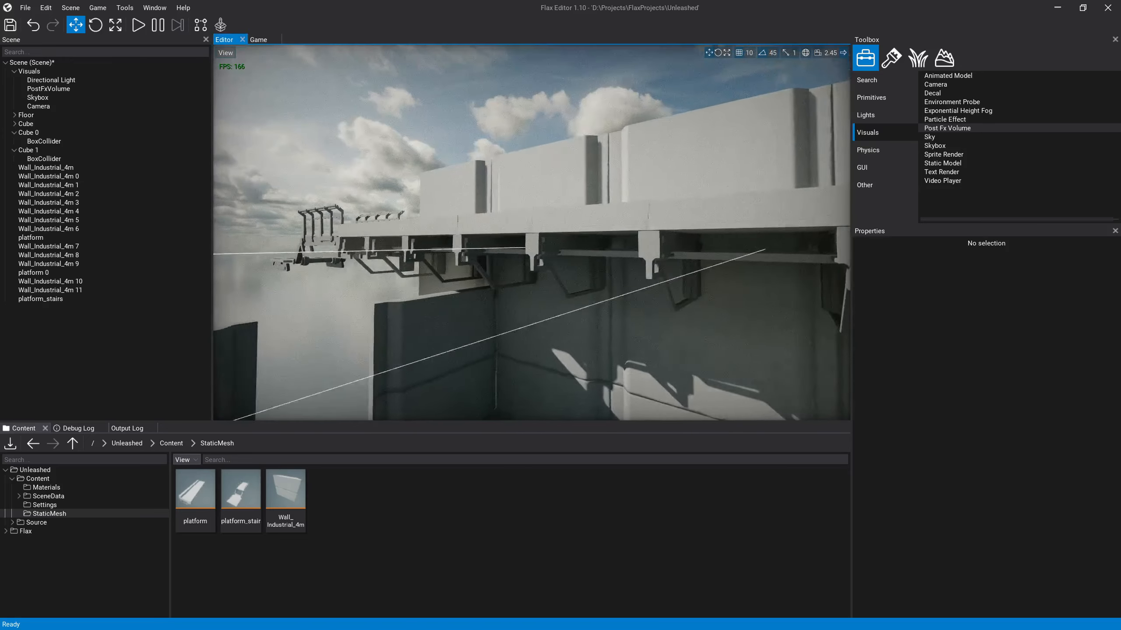
{"action": "key", "text": "w"}
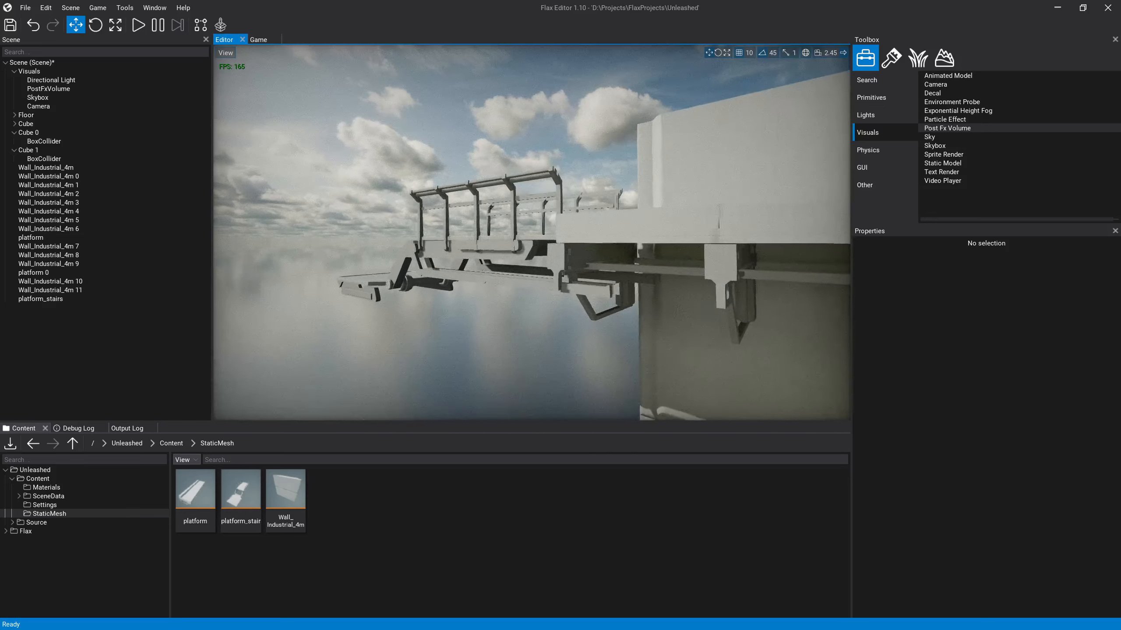
{"action": "right_click_drag", "start_coordinate": [468, 316], "coordinate": [509, 314]}
{"action": "key", "text": "s"}
{"action": "key", "text": "d"}
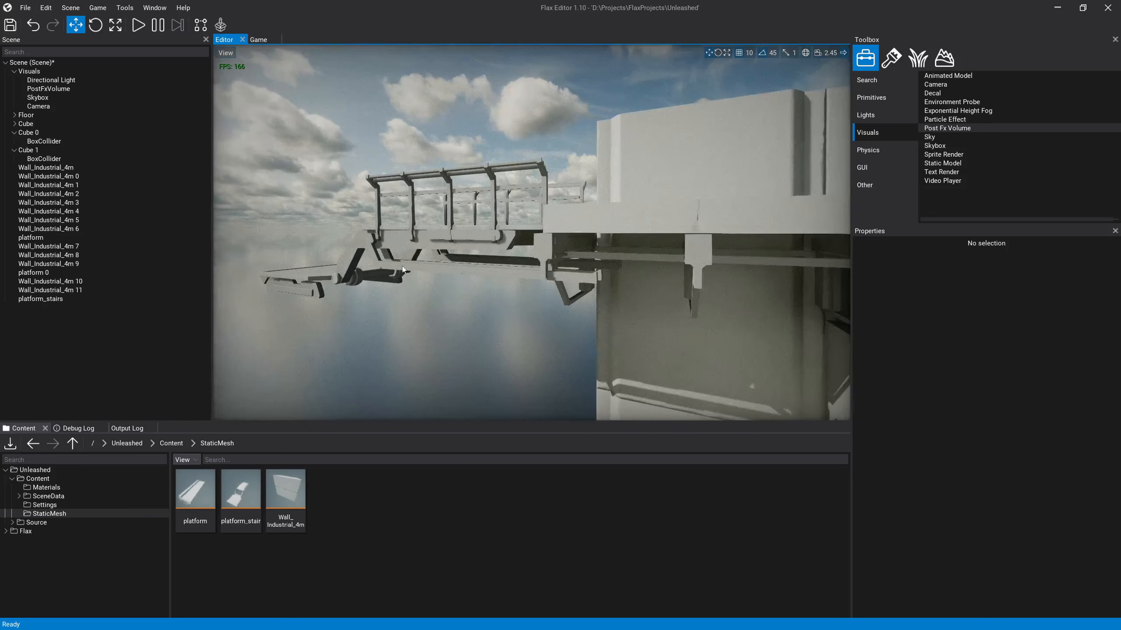
{"action": "key", "text": "w"}
{"action": "right_click_drag", "start_coordinate": [402, 269], "coordinate": [561, 314]}
{"action": "key", "text": "s"}
{"action": "key", "text": "w"}
{"action": "key", "text": "a"}
{"action": "key", "text": "a"}
{"action": "key", "text": "e"}
{"action": "key", "text": "w"}
{"action": "key", "text": "w"}
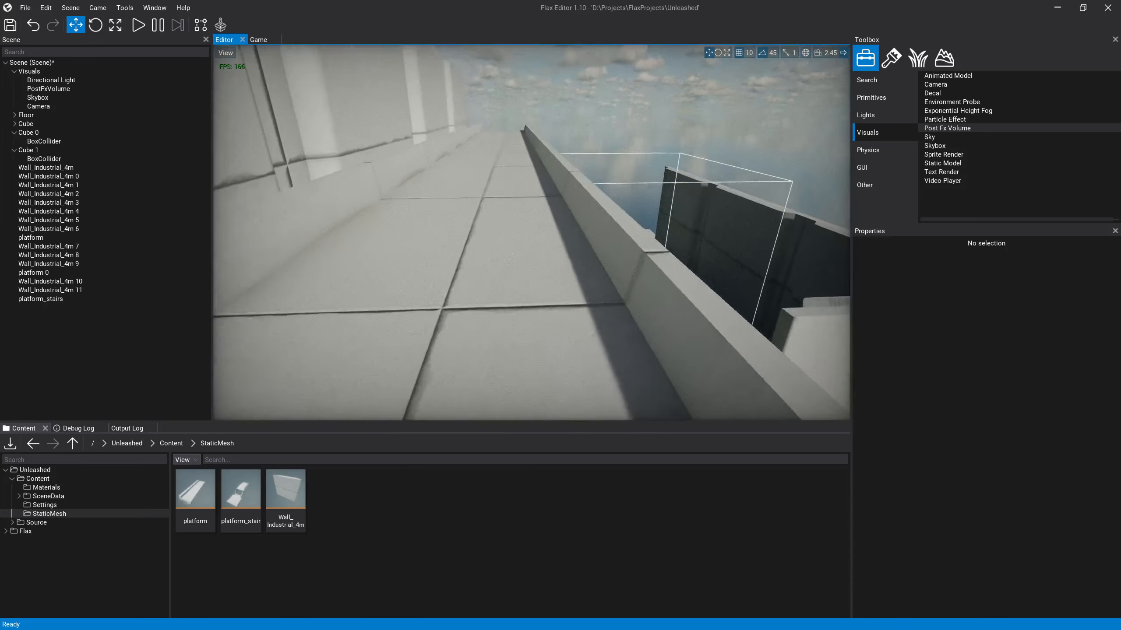
Step: Examine the view along the walkway towards the railed stairs and the brackets above the room
{"action": "right_click_drag", "start_coordinate": [789, 324], "coordinate": [591, 318]}
{"action": "key", "text": "s"}
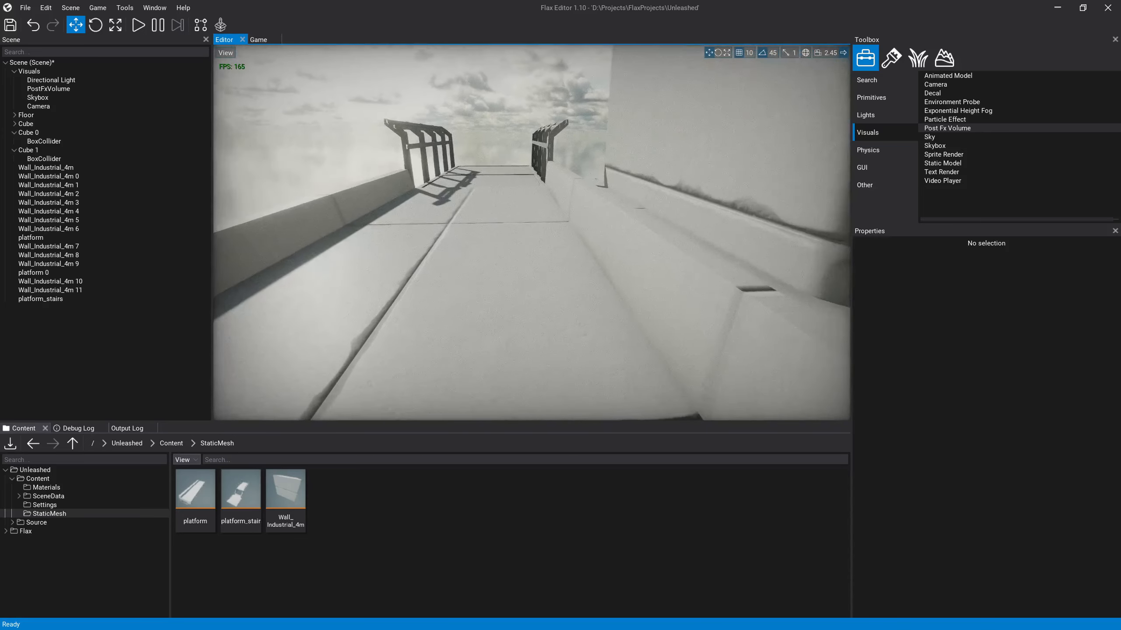
{"action": "key", "text": "s"}
{"action": "key", "text": "a"}
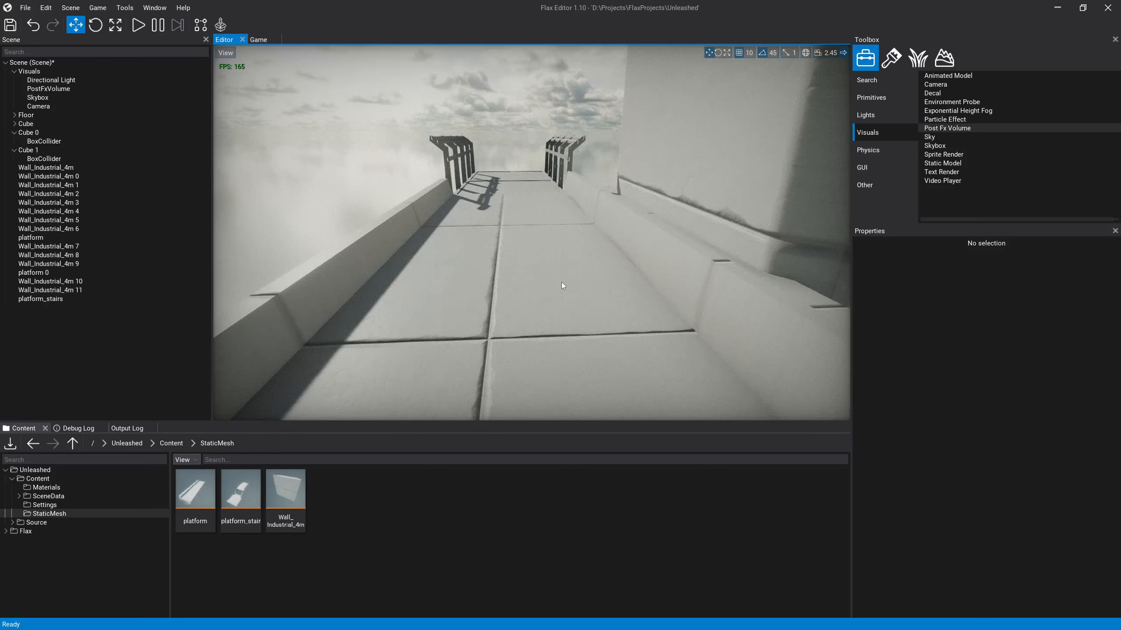
{"action": "key", "text": "s"}
{"action": "right_click_drag", "start_coordinate": [561, 281], "coordinate": [416, 197]}
{"action": "key", "text": "a"}
{"action": "key", "text": "d"}
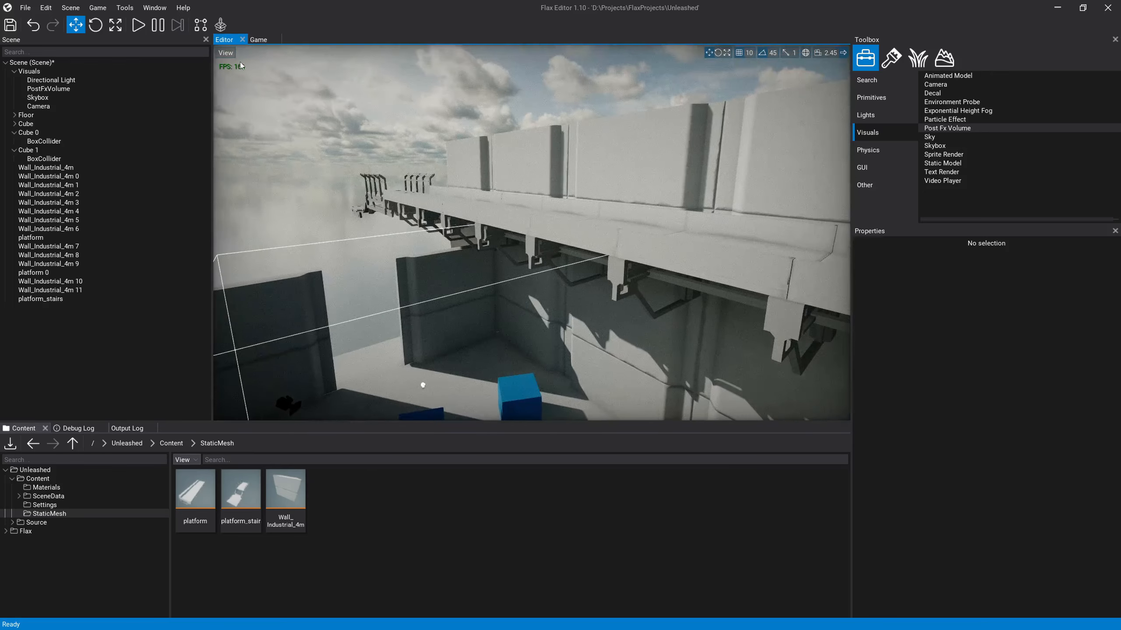
{"action": "key", "text": "s"}
{"action": "right_click_drag", "start_coordinate": [289, 91], "coordinate": [477, 229]}
{"action": "key", "text": "w"}
{"action": "key", "text": "a"}
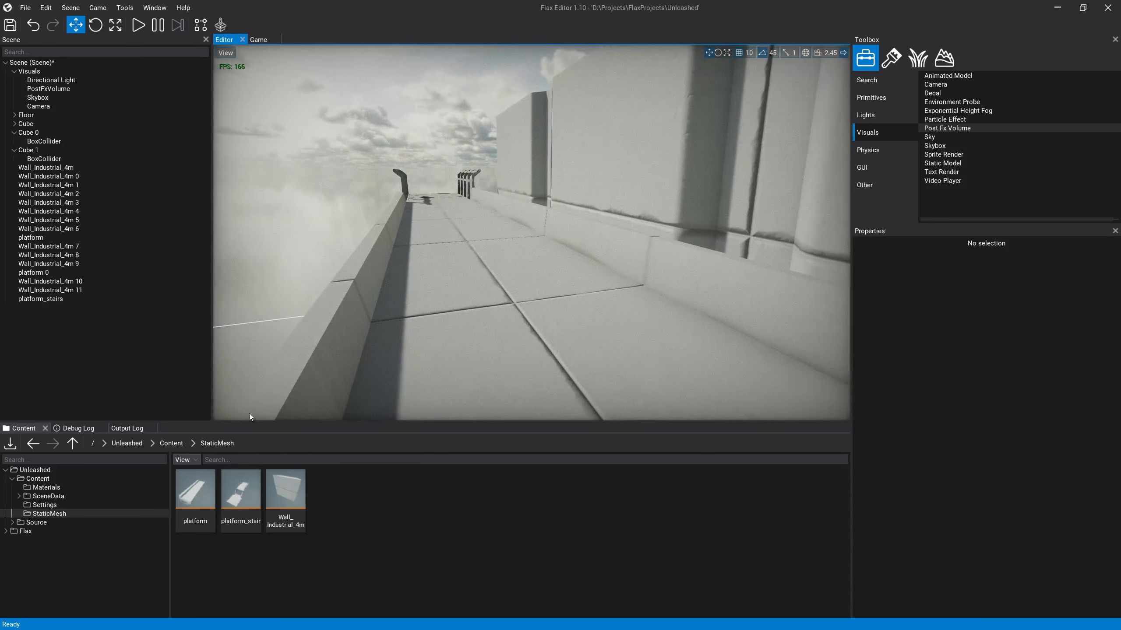
Step: Set the PostFxVolume's Anti Aliasing mode to Temporal Antialiasing
{"action": "left_click", "coordinate": [75, 88]}
{"action": "scroll", "coordinate": [934, 502], "scroll_direction": "down", "scroll_amount": 10}
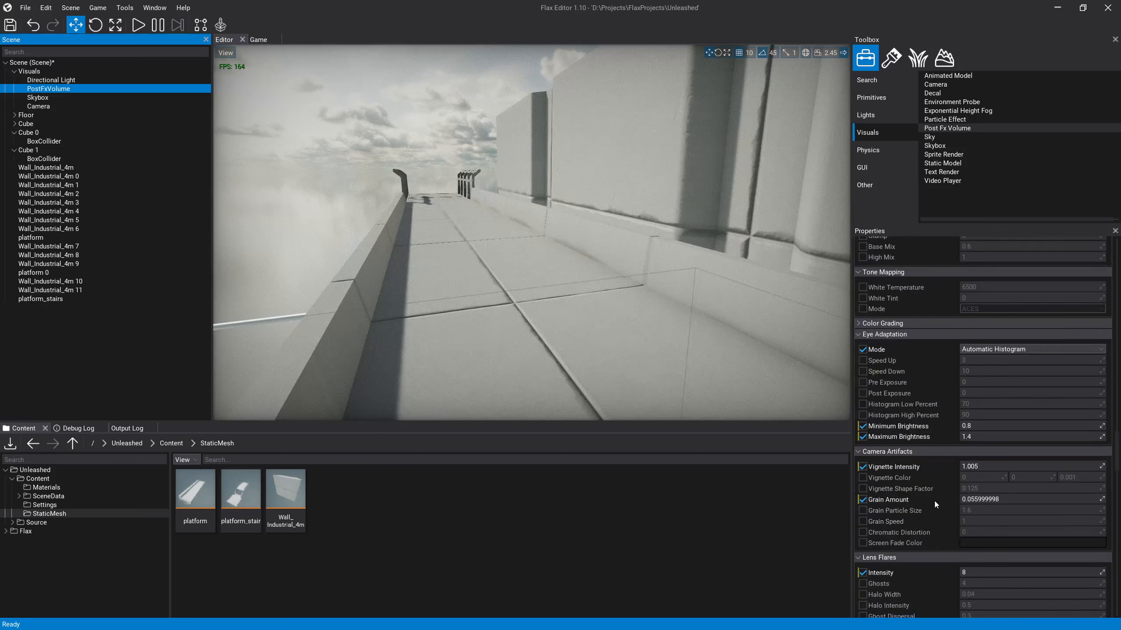
{"action": "scroll", "coordinate": [935, 503], "scroll_direction": "down", "scroll_amount": 1}
{"action": "left_click", "coordinate": [884, 585]}
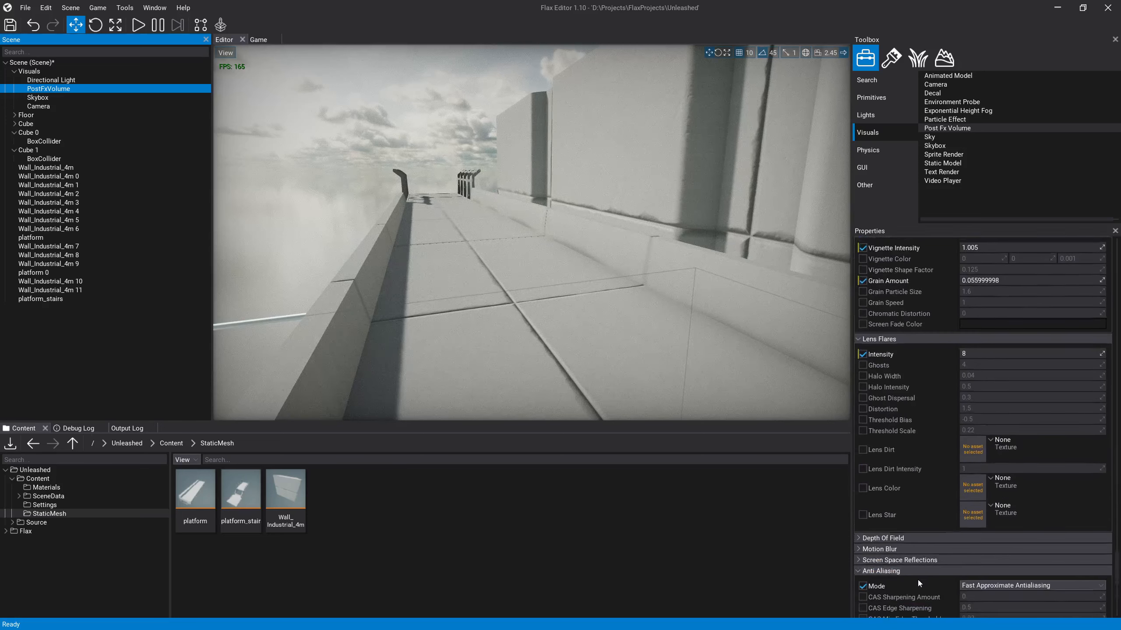
{"action": "scroll", "coordinate": [918, 578], "scroll_direction": "down", "scroll_amount": 4}
{"action": "left_click", "coordinate": [987, 538]}
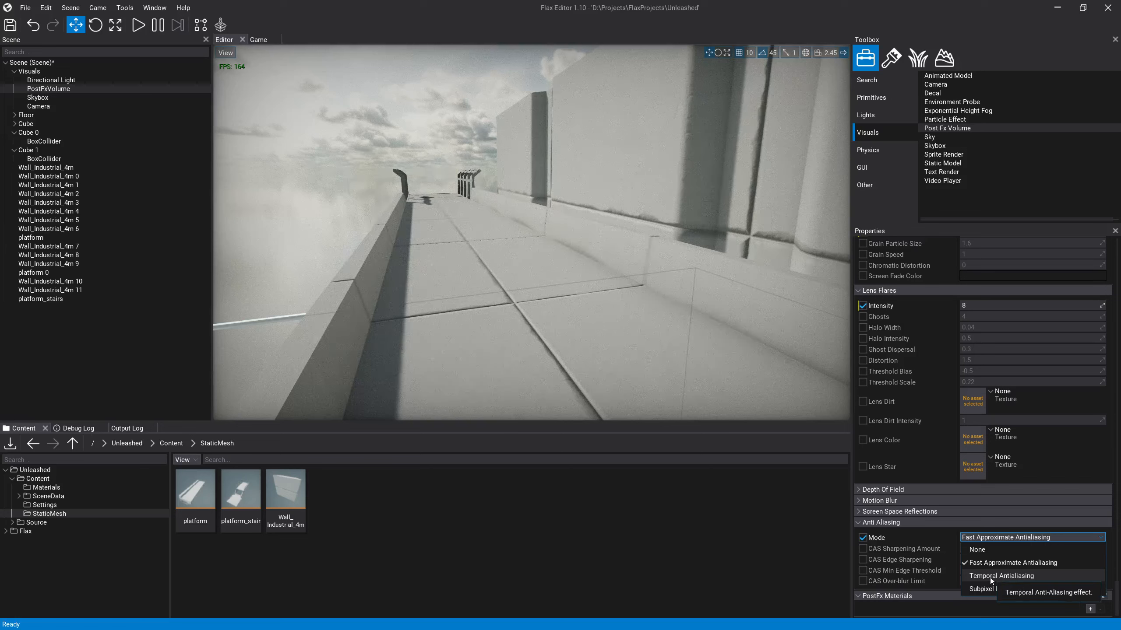
{"action": "left_click", "coordinate": [989, 577]}
Step: Examine the walkway and the room interior with the blue cubes under temporal antialiasing
{"action": "mouse_move", "coordinate": [578, 308]}
{"action": "right_mouse_down"}
{"action": "mouse_move", "coordinate": [600, 309]}
{"action": "mouse_move", "coordinate": [584, 297]}
{"action": "right_mouse_up"}
{"action": "right_click_drag", "start_coordinate": [366, 200], "coordinate": [363, 199]}
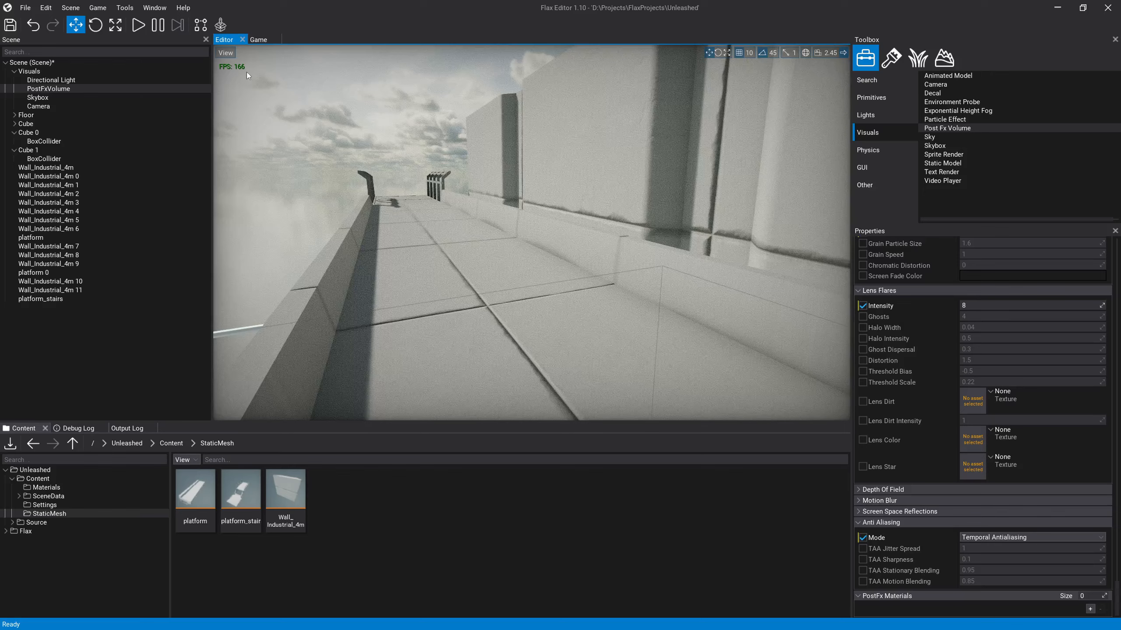
{"action": "right_click_drag", "start_coordinate": [240, 72], "coordinate": [216, 68]}
{"action": "key", "text": "a"}
{"action": "key", "text": "a"}
{"action": "key", "text": "w"}
{"action": "key", "text": "d"}
{"action": "key", "text": "a"}
{"action": "key", "text": "d"}
{"action": "key", "text": "a"}
{"action": "key", "text": "s"}
{"action": "mouse_move", "coordinate": [501, 202]}
{"action": "right_mouse_down"}
{"action": "mouse_move", "coordinate": [504, 225]}
{"action": "mouse_move", "coordinate": [573, 269]}
{"action": "mouse_move", "coordinate": [501, 202]}
{"action": "right_mouse_up"}
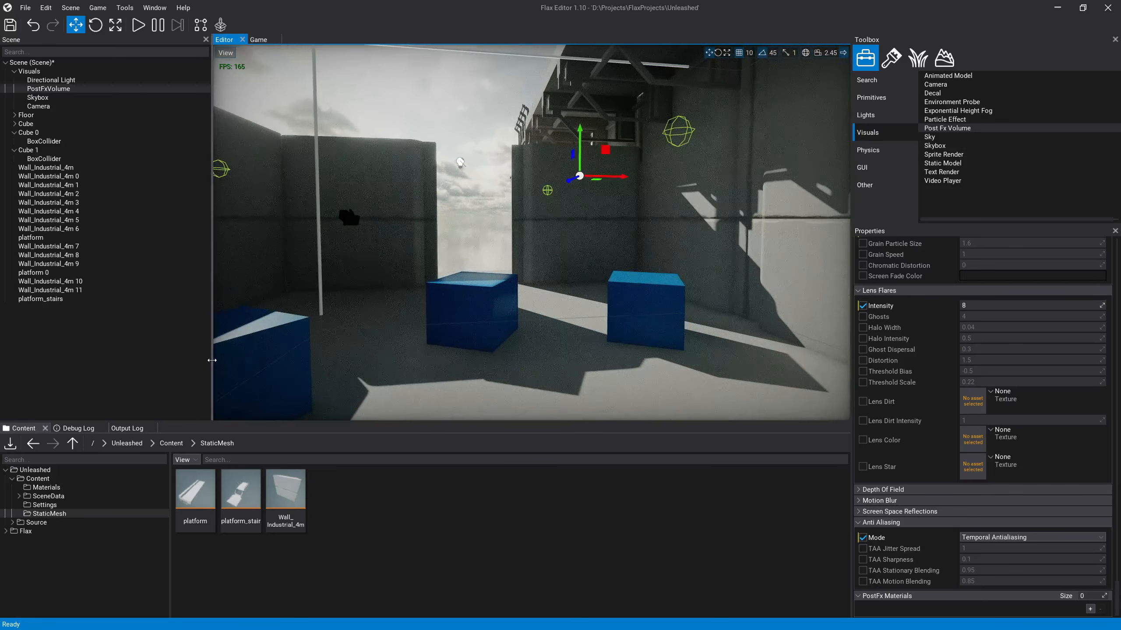
Step: Enlarge the scene viewport by narrowing the Scene tree and Properties areas and shrinking the Content browser
{"action": "left_click_drag", "start_coordinate": [212, 360], "coordinate": [94, 360]}
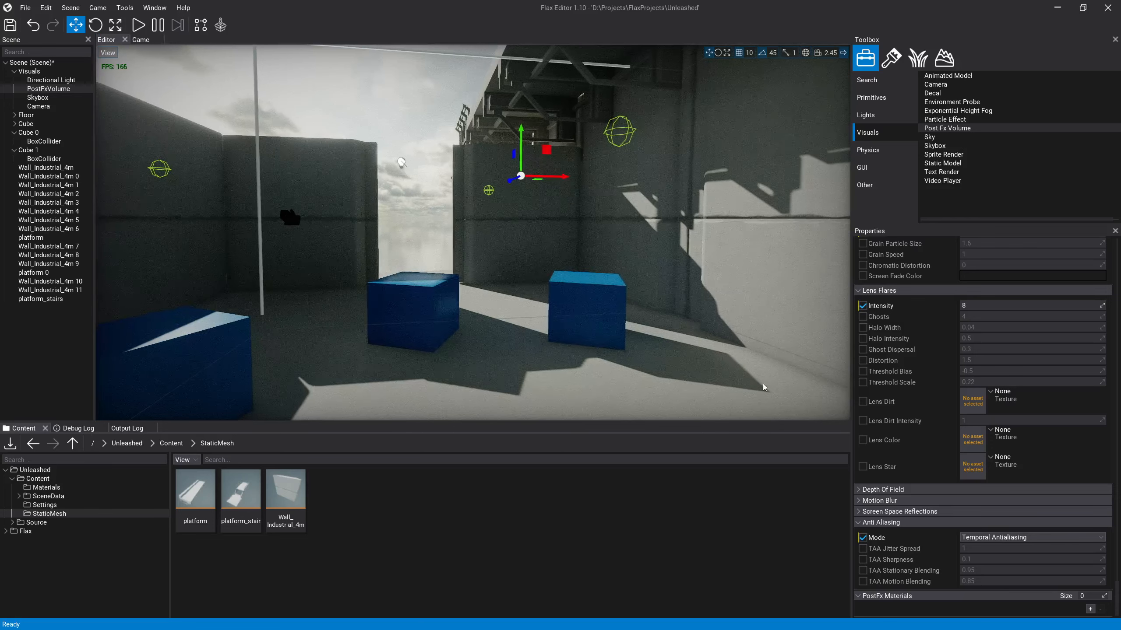
{"action": "left_click_drag", "start_coordinate": [848, 395], "coordinate": [876, 395]}
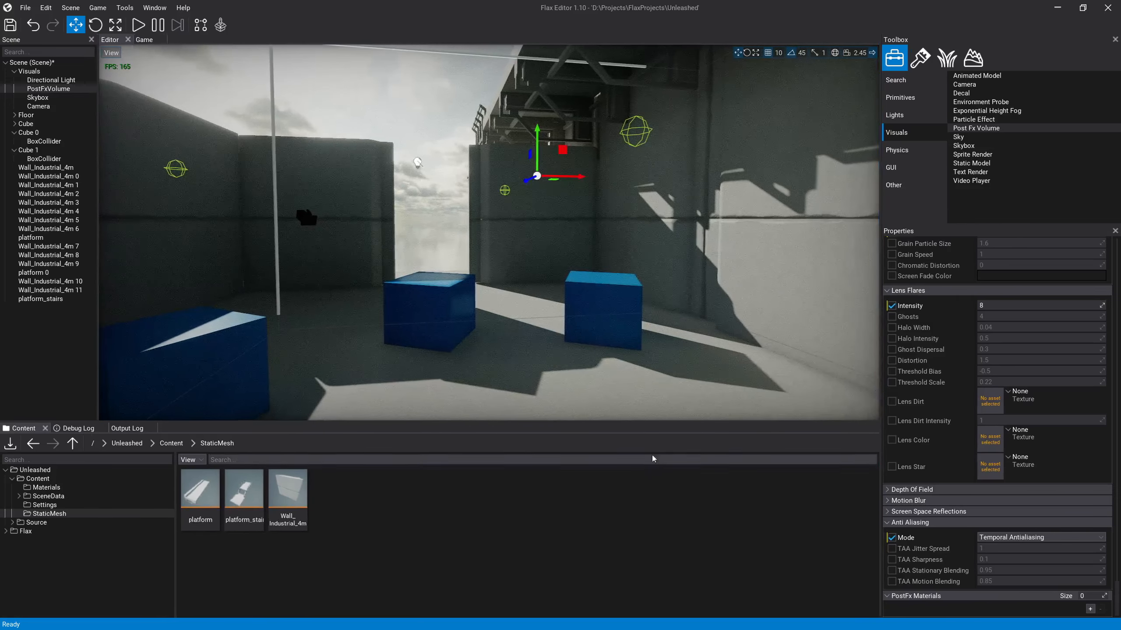
{"action": "left_click_drag", "start_coordinate": [657, 423], "coordinate": [660, 496]}
Step: Clear the selection and examine the whole walled room with its platform from outside
{"action": "left_click", "coordinate": [430, 263]}
{"action": "key", "text": "e"}
{"action": "right_click_drag", "start_coordinate": [459, 323], "coordinate": [424, 334]}
{"action": "key", "text": "s"}
{"action": "key", "text": "d"}
{"action": "key", "text": "s"}
{"action": "key", "text": "a"}
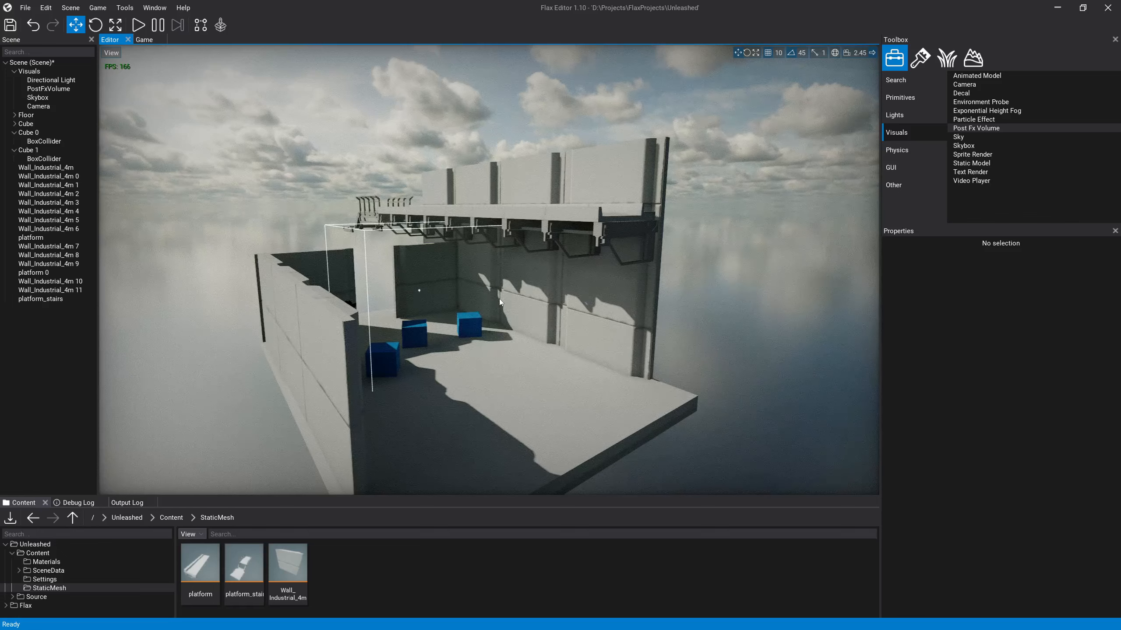
Step: Inspect the platform pieces and the platform_stairs along the tall wall, looking at the stairs from outside the room
{"action": "key", "text": "w"}
{"action": "right_click_drag", "start_coordinate": [499, 299], "coordinate": [342, 261]}
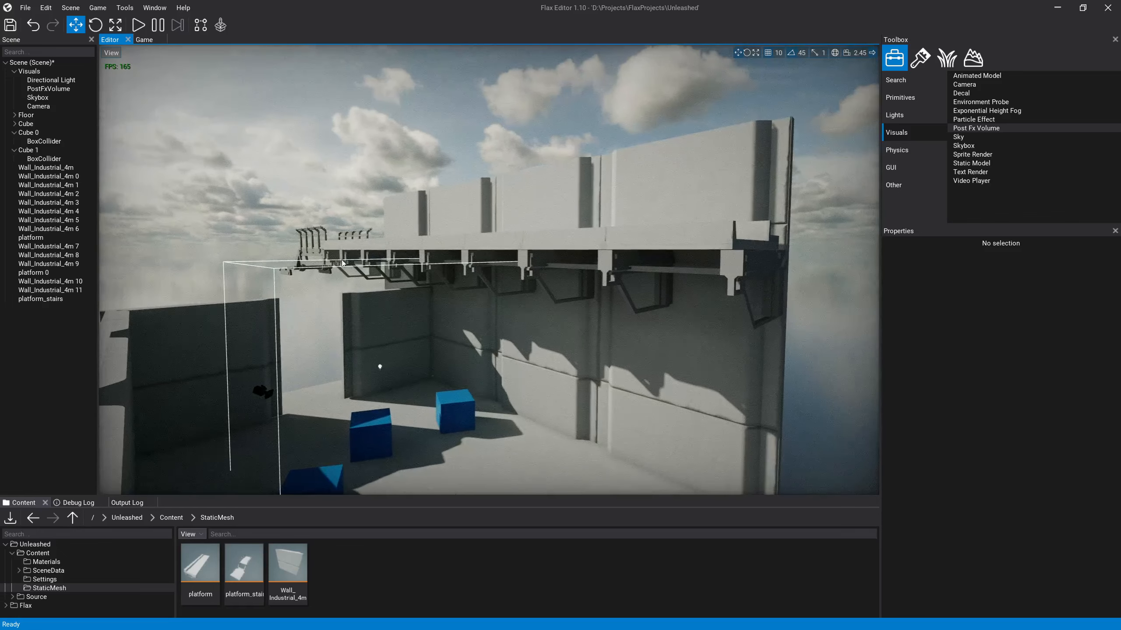
{"action": "left_click", "coordinate": [311, 256]}
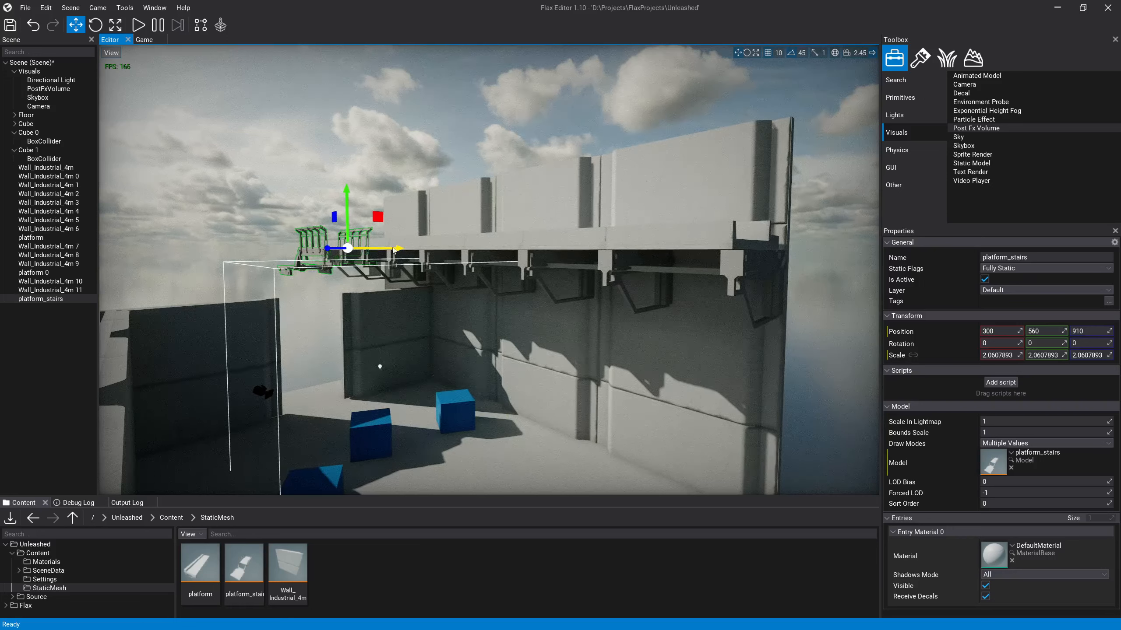
{"action": "left_click", "coordinate": [537, 246]}
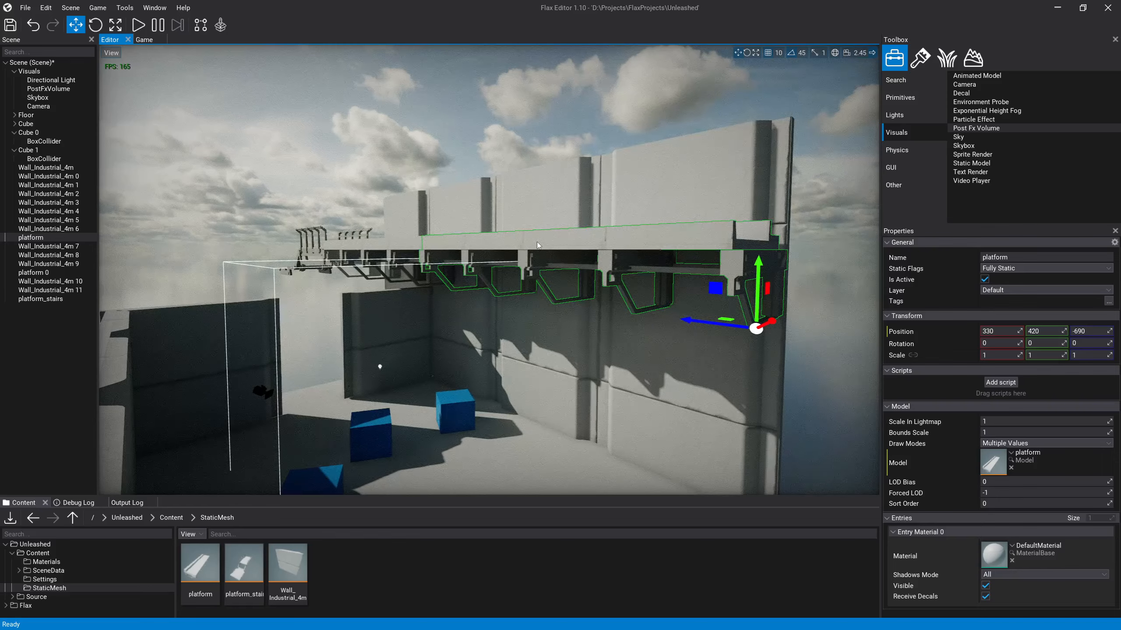
{"action": "right_click_drag", "start_coordinate": [537, 242], "coordinate": [622, 250]}
{"action": "key", "text": "w"}
{"action": "key", "text": "a"}
{"action": "right_click_drag", "start_coordinate": [423, 300], "coordinate": [355, 269]}
{"action": "left_click", "coordinate": [382, 224]}
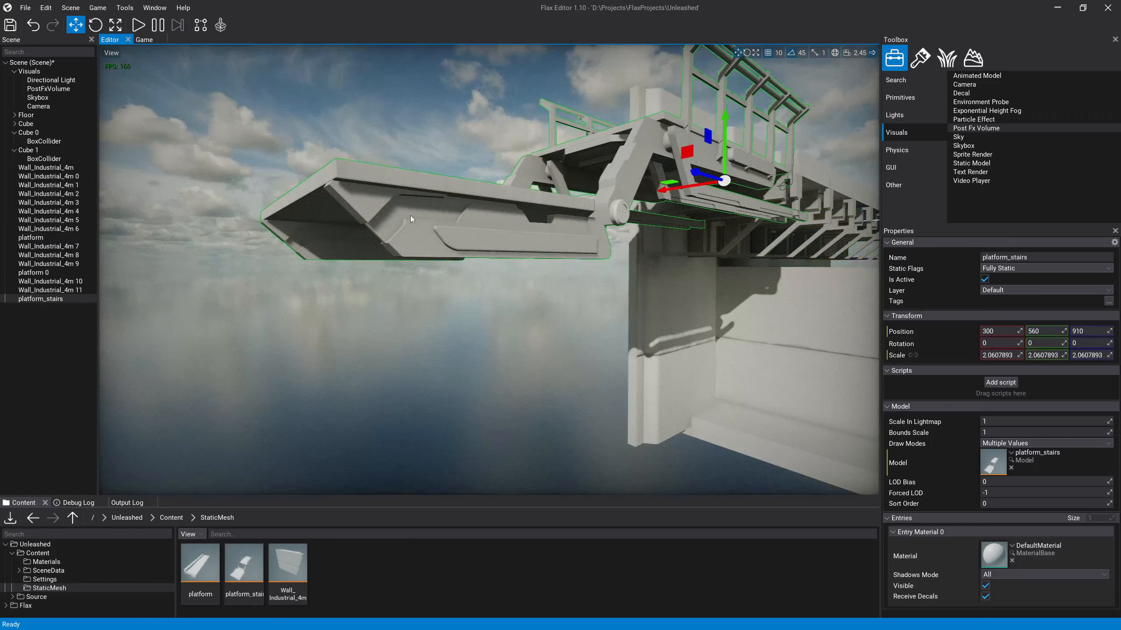
Step: Examine the underside joint where platform_stairs meets the platform, and clear the selection
{"action": "right_click_drag", "start_coordinate": [465, 211], "coordinate": [458, 208]}
{"action": "key", "text": "w"}
{"action": "right_click_drag", "start_coordinate": [685, 134], "coordinate": [662, 153]}
{"action": "key", "text": "d"}
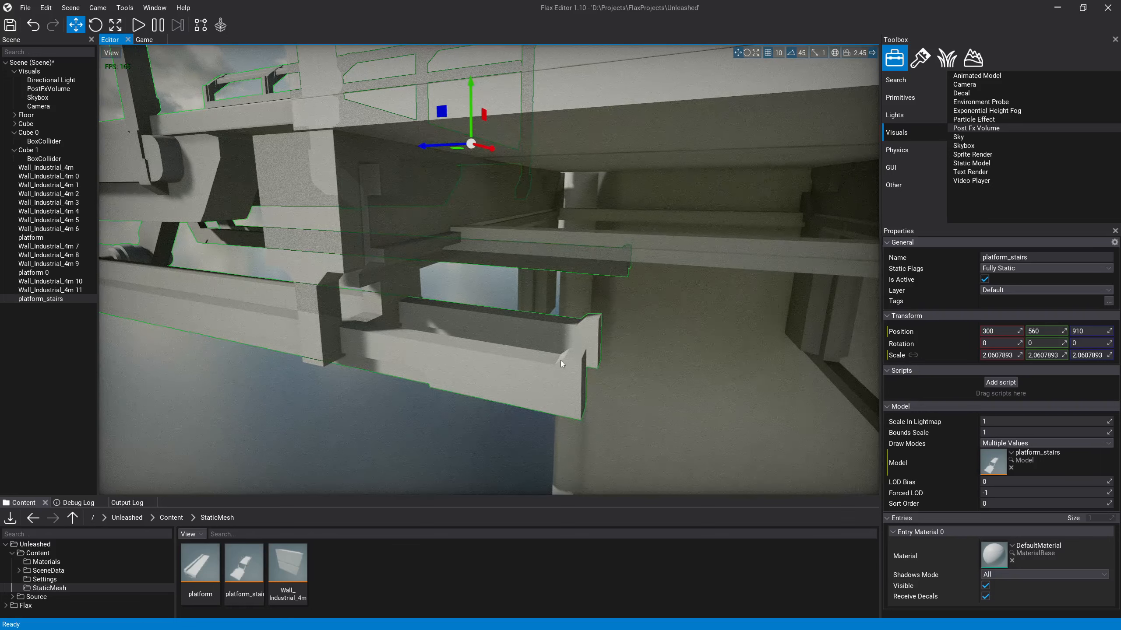
{"action": "right_click_drag", "start_coordinate": [561, 361], "coordinate": [580, 357]}
{"action": "left_click", "coordinate": [394, 447]}
{"action": "right_click_drag", "start_coordinate": [394, 447], "coordinate": [305, 234]}
Step: Switch the viewport's debug view to Quad Overdraw
{"action": "left_click", "coordinate": [111, 52]}
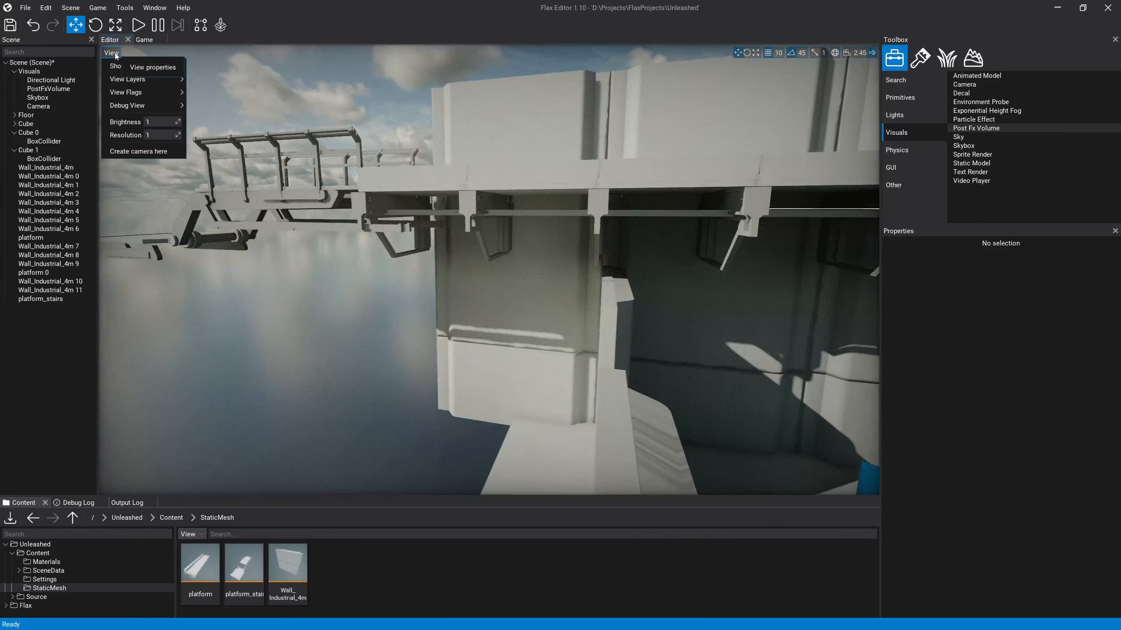
{"action": "mouse_move", "coordinate": [141, 97]}
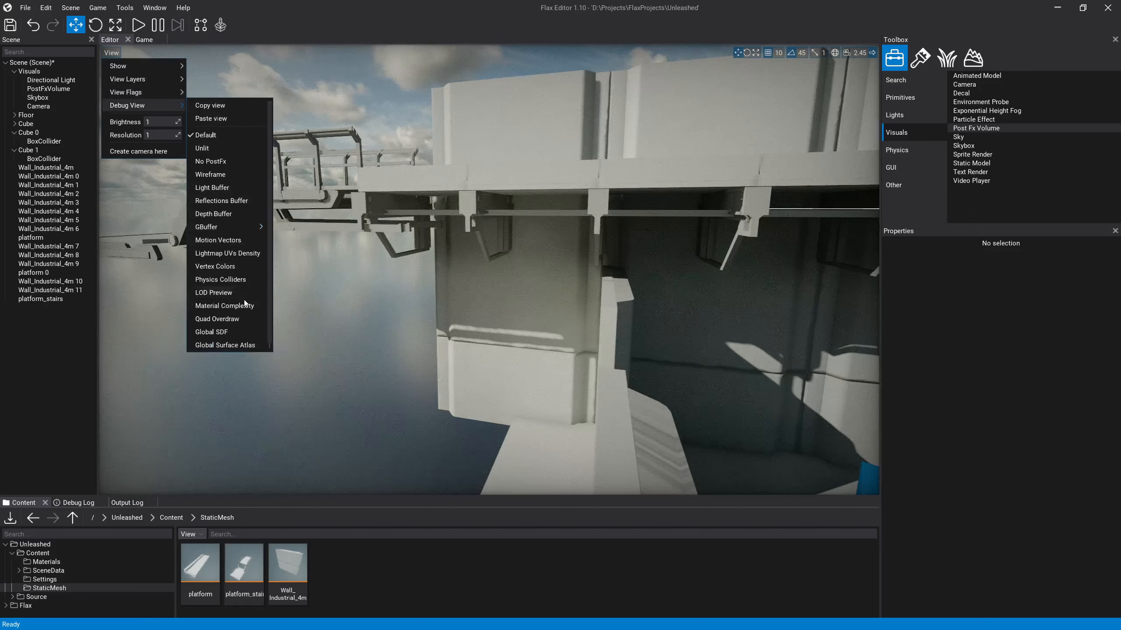
{"action": "left_click", "coordinate": [245, 319]}
{"action": "left_click", "coordinate": [663, 325]}
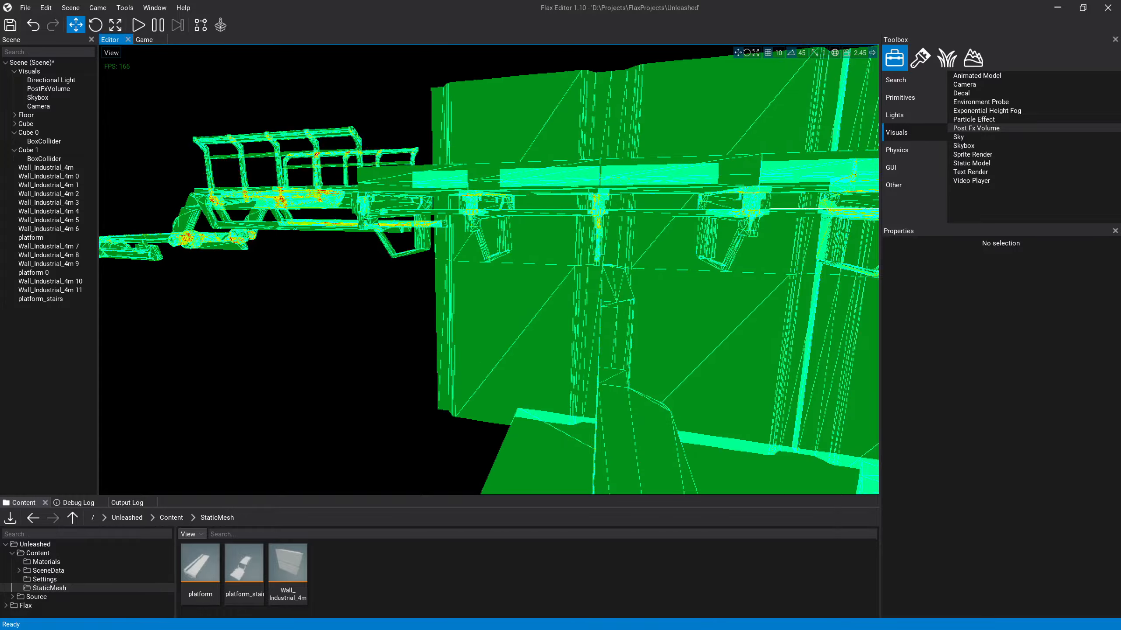
Step: Examine the overdraw on the walls, floor, cubes and platform supports inside the room
{"action": "right_click_drag", "start_coordinate": [220, 391], "coordinate": [335, 410]}
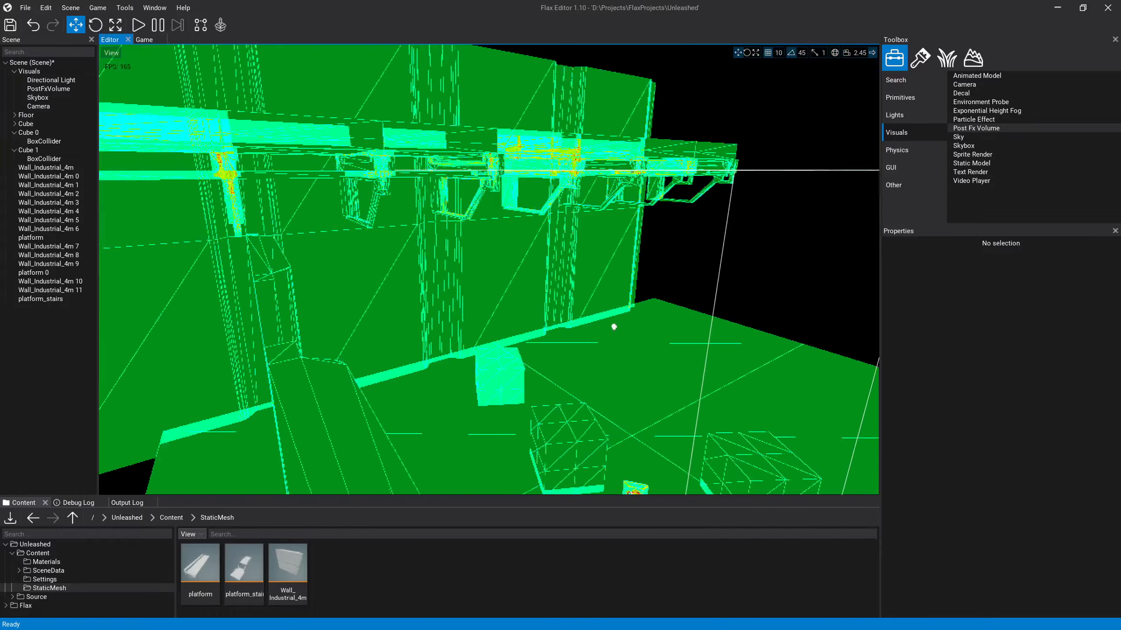
{"action": "right_click_drag", "start_coordinate": [613, 326], "coordinate": [486, 122]}
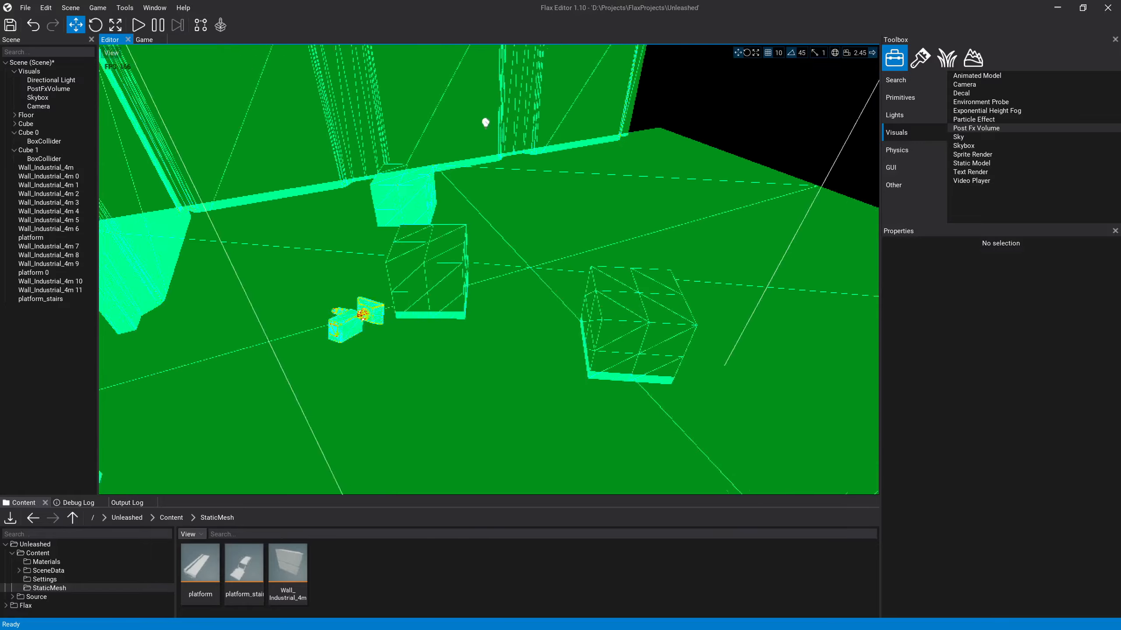
{"action": "right_click_drag", "start_coordinate": [486, 324], "coordinate": [299, 254]}
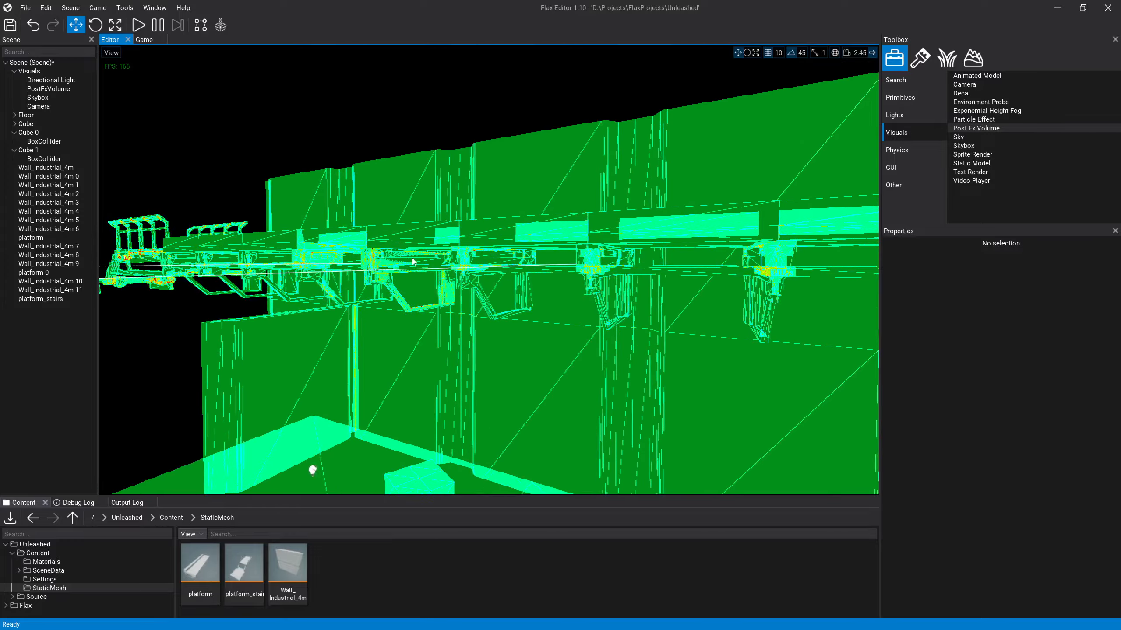
{"action": "right_click_drag", "start_coordinate": [413, 261], "coordinate": [439, 265]}
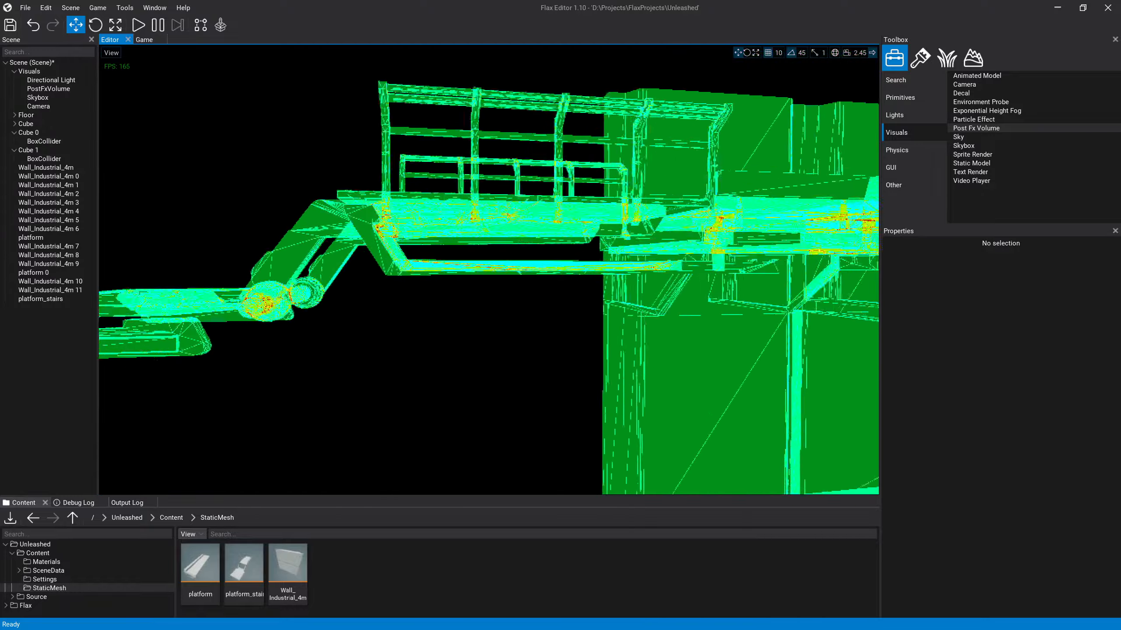
Step: Examine the overdraw around platform_stairs and beneath the platform walkway, and save the scene
{"action": "right_click_drag", "start_coordinate": [373, 256], "coordinate": [486, 281]}
{"action": "key", "text": "w"}
{"action": "key", "text": "d"}
{"action": "key", "text": "a"}
{"action": "key", "text": "s"}
{"action": "key", "text": "d"}
{"action": "key", "text": "a"}
{"action": "key", "text": "w"}
{"action": "key", "text": "a"}
{"action": "key", "text": "w"}
{"action": "key", "text": "s"}
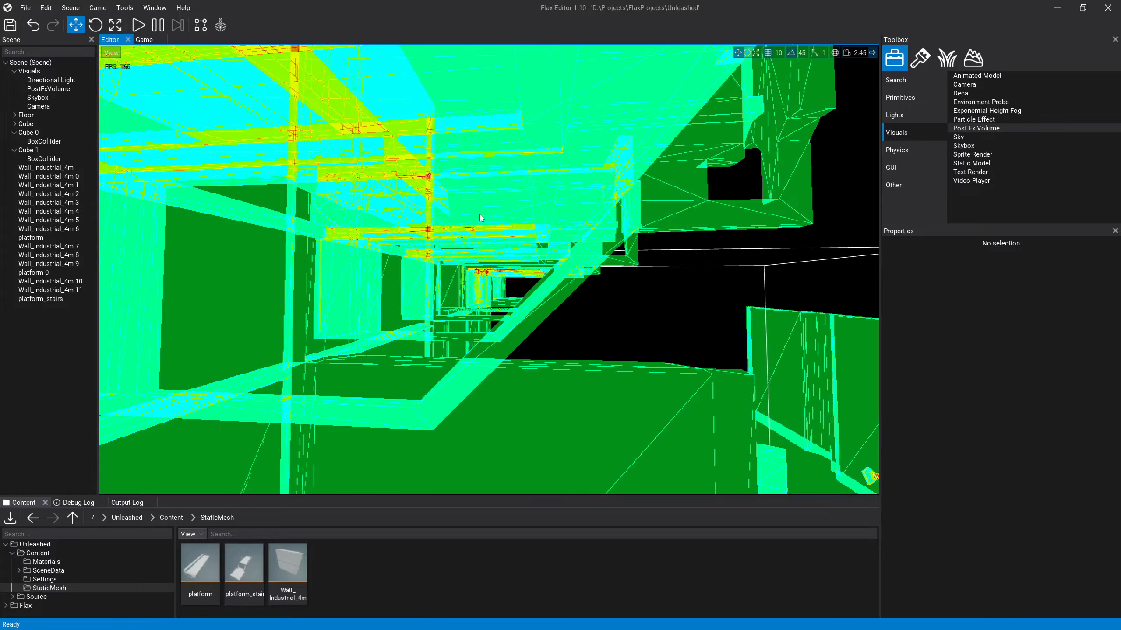
Step: Return the viewport's debug view to Default
{"action": "mouse_move", "coordinate": [473, 258]}
{"action": "right_mouse_down"}
{"action": "mouse_move", "coordinate": [459, 260]}
{"action": "mouse_move", "coordinate": [463, 281]}
{"action": "mouse_move", "coordinate": [238, 294]}
{"action": "mouse_move", "coordinate": [203, 300]}
{"action": "mouse_move", "coordinate": [201, 320]}
{"action": "mouse_move", "coordinate": [203, 309]}
{"action": "mouse_move", "coordinate": [168, 300]}
{"action": "mouse_move", "coordinate": [207, 300]}
{"action": "mouse_move", "coordinate": [161, 296]}
{"action": "right_mouse_up"}
{"action": "key", "text": "s"}
{"action": "key", "text": "d"}
{"action": "key", "text": "w"}
{"action": "key", "text": "s"}
{"action": "left_click", "coordinate": [115, 52]}
{"action": "mouse_move", "coordinate": [152, 107]}
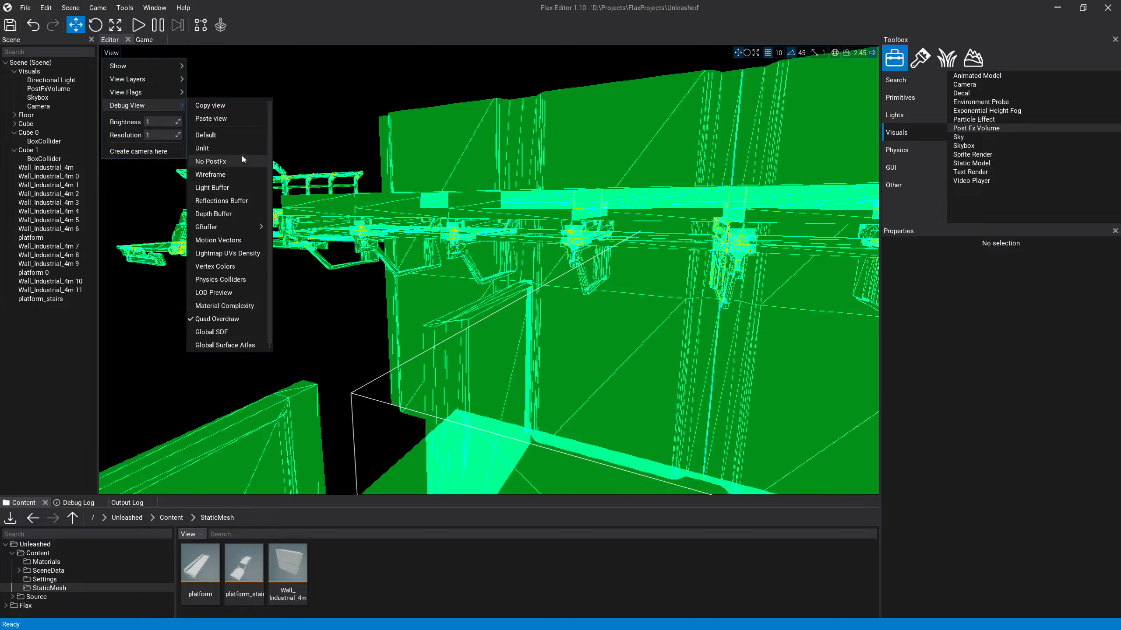
{"action": "left_click", "coordinate": [219, 135]}
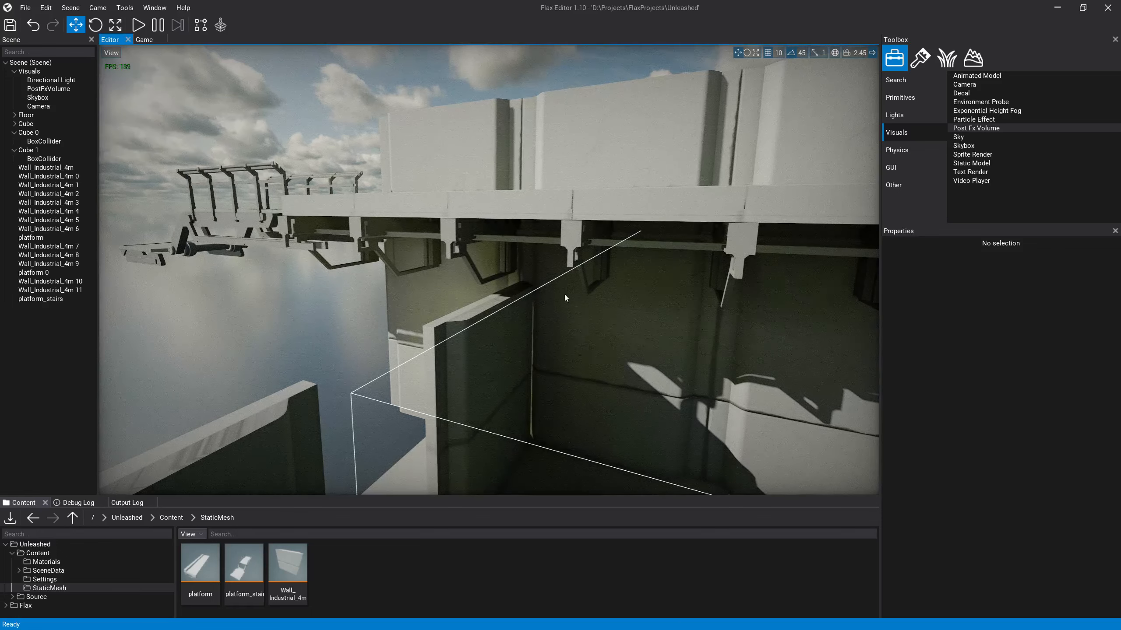
Step: Duplicate the last panel of the low side wall and move the copy to the room's open edge at X -200, Z -850
{"action": "key", "text": "s"}
{"action": "right_click_drag", "start_coordinate": [404, 314], "coordinate": [422, 326]}
{"action": "key", "text": "s"}
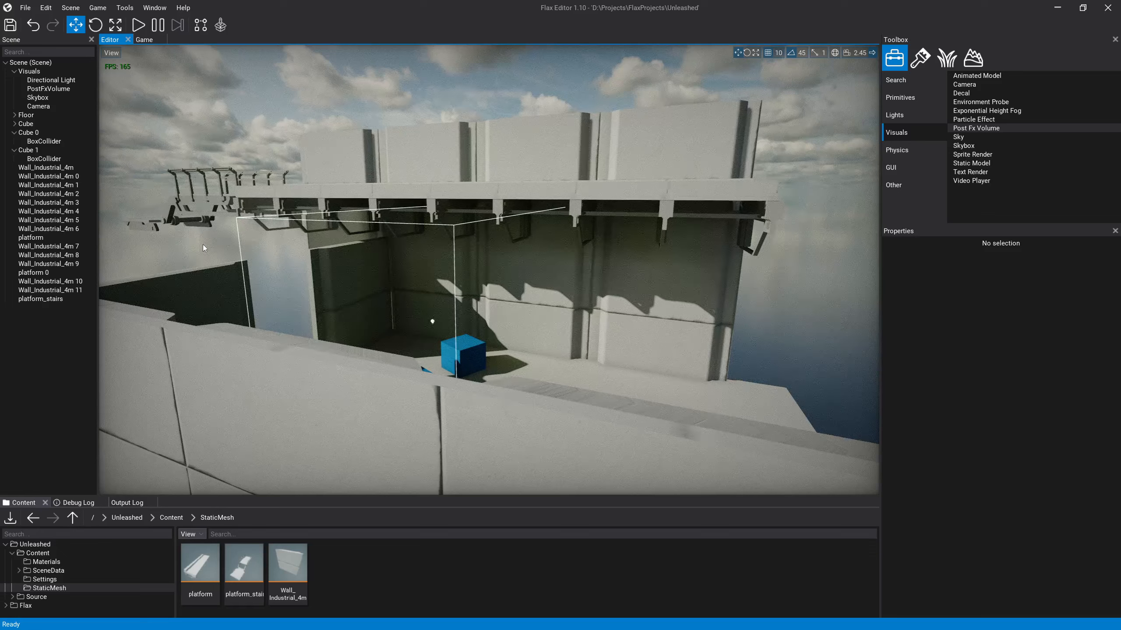
{"action": "key", "text": "w"}
{"action": "right_click_drag", "start_coordinate": [306, 280], "coordinate": [428, 294]}
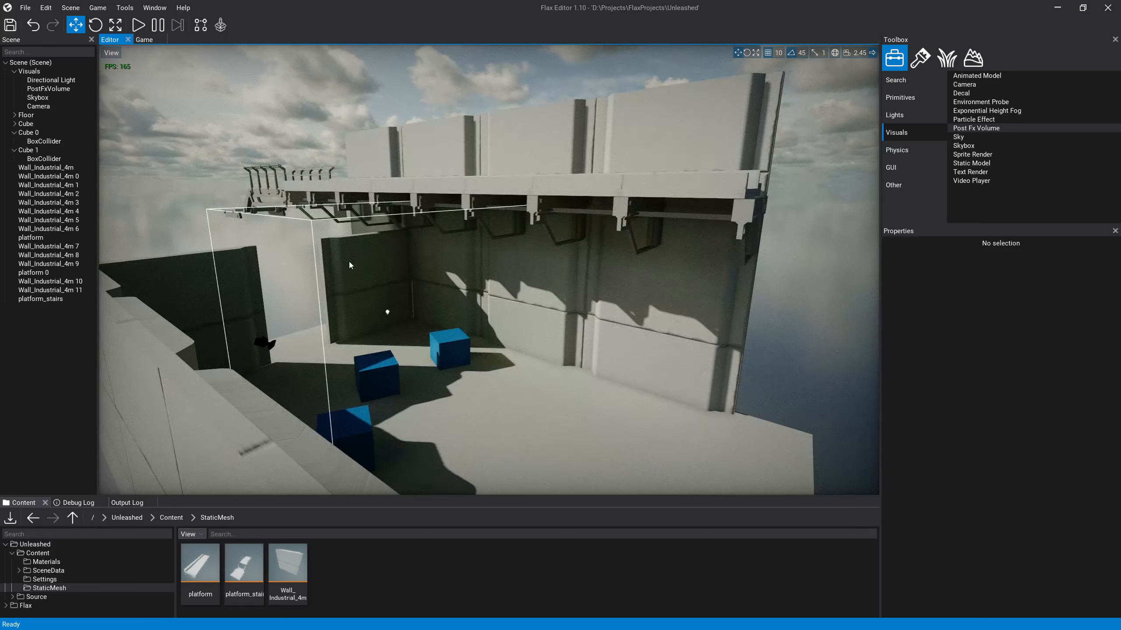
{"action": "right_click_drag", "start_coordinate": [351, 257], "coordinate": [408, 323]}
{"action": "left_click", "coordinate": [301, 348]}
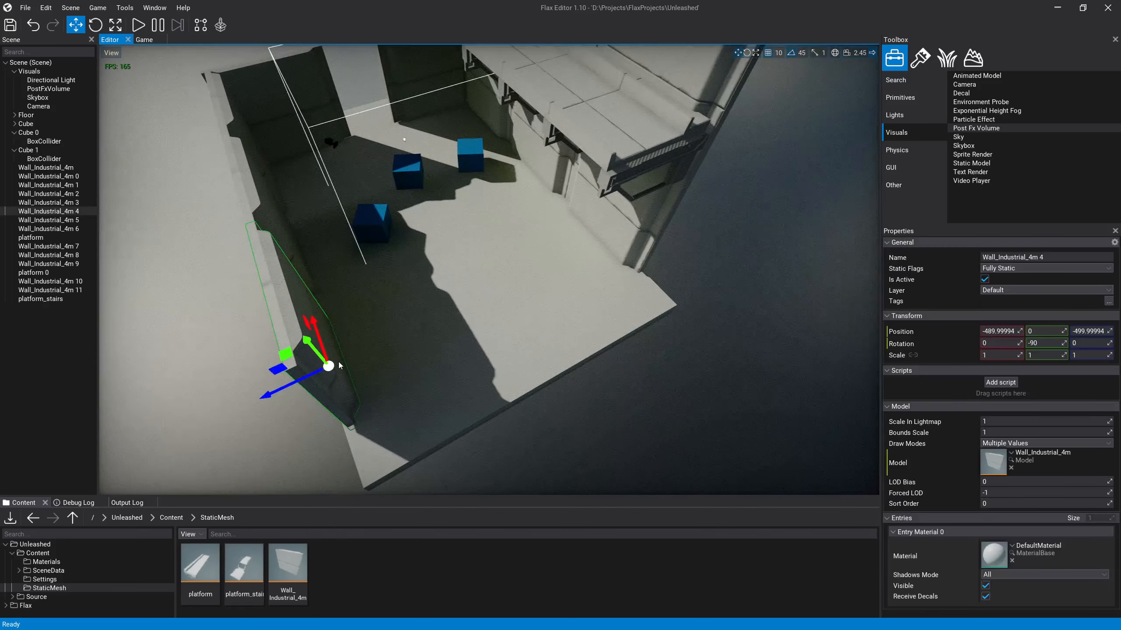
{"action": "key", "text": "ctrl+d"}
{"action": "left_click_drag", "start_coordinate": [340, 365], "coordinate": [458, 417]}
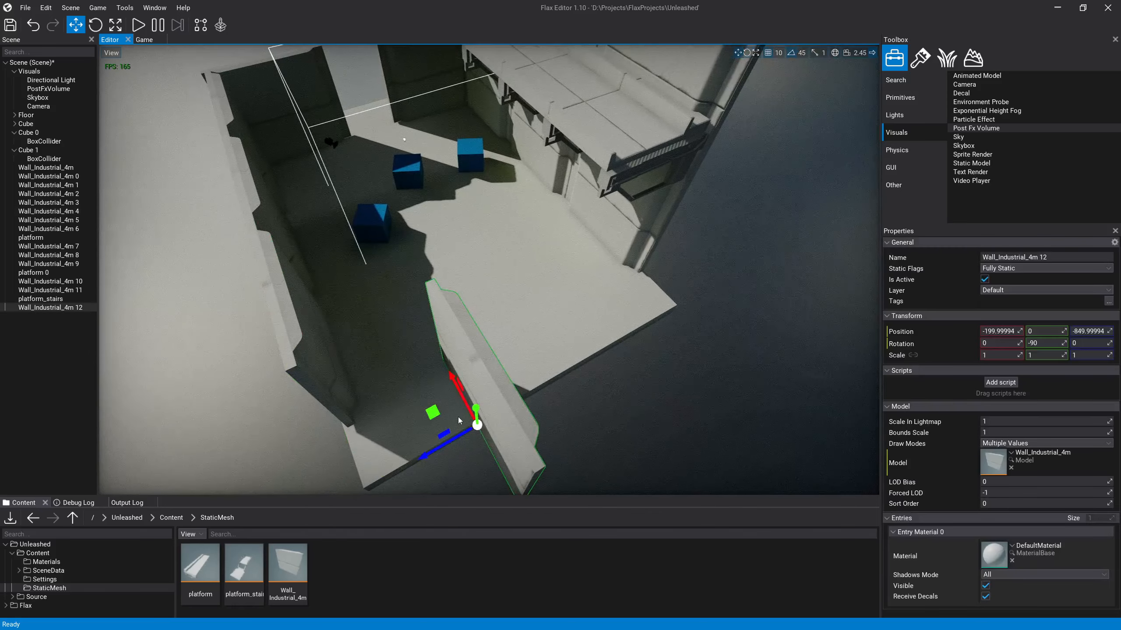
Step: Rotate the copied wall panel to 180 degrees about Y and line it up with the end of the side wall
{"action": "key", "text": "2"}
{"action": "left_click_drag", "start_coordinate": [529, 468], "coordinate": [507, 440]}
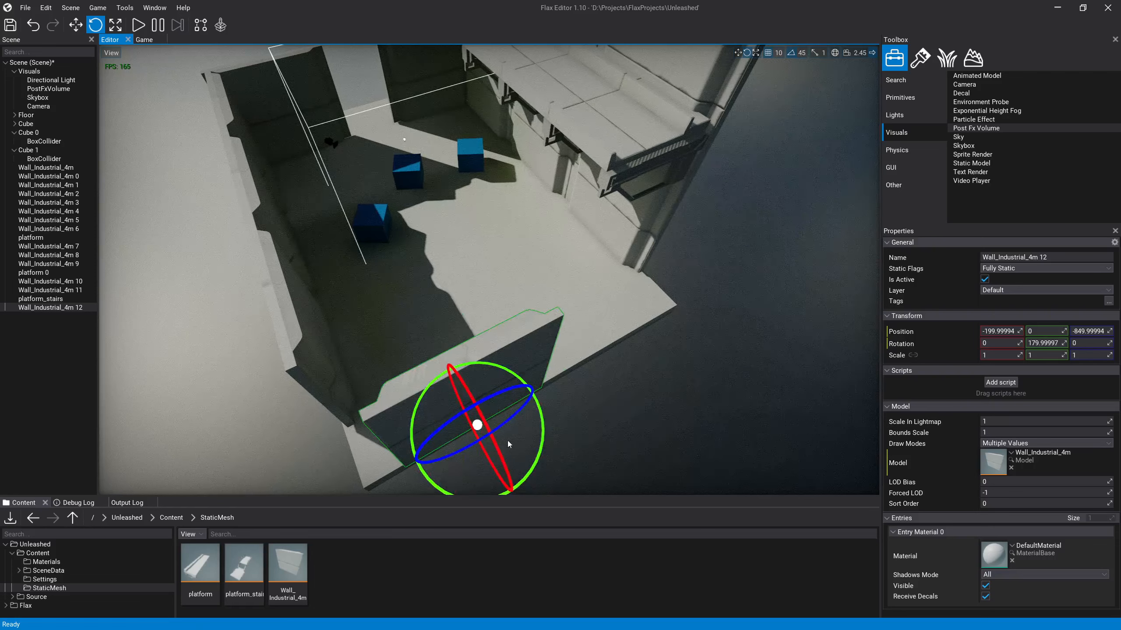
{"action": "key", "text": "1"}
{"action": "left_click_drag", "start_coordinate": [464, 474], "coordinate": [408, 443]}
Step: Duplicate the turned panel twice and place the copies in a row to close the room's open edge
{"action": "key", "text": "ctrl+d"}
{"action": "left_click_drag", "start_coordinate": [382, 407], "coordinate": [595, 316]}
{"action": "key", "text": "ctrl+d"}
{"action": "right_click_drag", "start_coordinate": [596, 317], "coordinate": [381, 347]}
{"action": "key", "text": "w"}
{"action": "key", "text": "d"}
{"action": "key", "text": "a"}
Step: Shift all three panels of the new end wall together along X so they extend past the low side wall
{"action": "left_click", "coordinate": [467, 321]}
{"action": "left_click", "coordinate": [591, 340]}
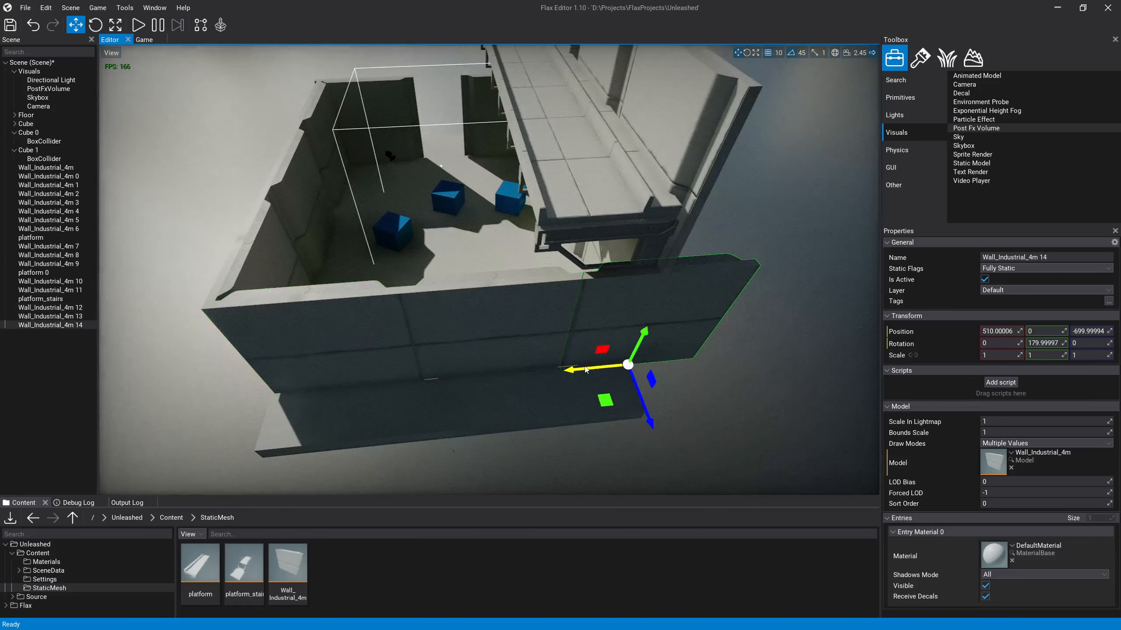
{"action": "left_click_drag", "start_coordinate": [584, 370], "coordinate": [532, 374]}
{"action": "key", "text": "ctrl+z"}
{"action": "left_click", "coordinate": [451, 340], "text": "ctrl"}
{"action": "left_click", "coordinate": [382, 348], "text": "ctrl"}
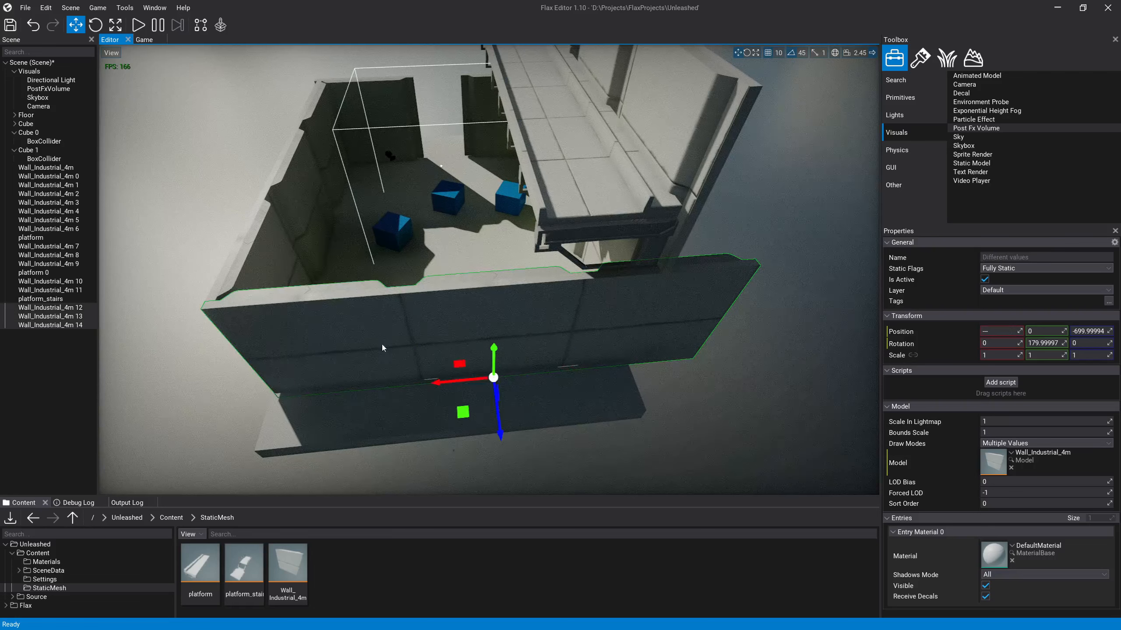
{"action": "left_click_drag", "start_coordinate": [455, 382], "coordinate": [369, 382]}
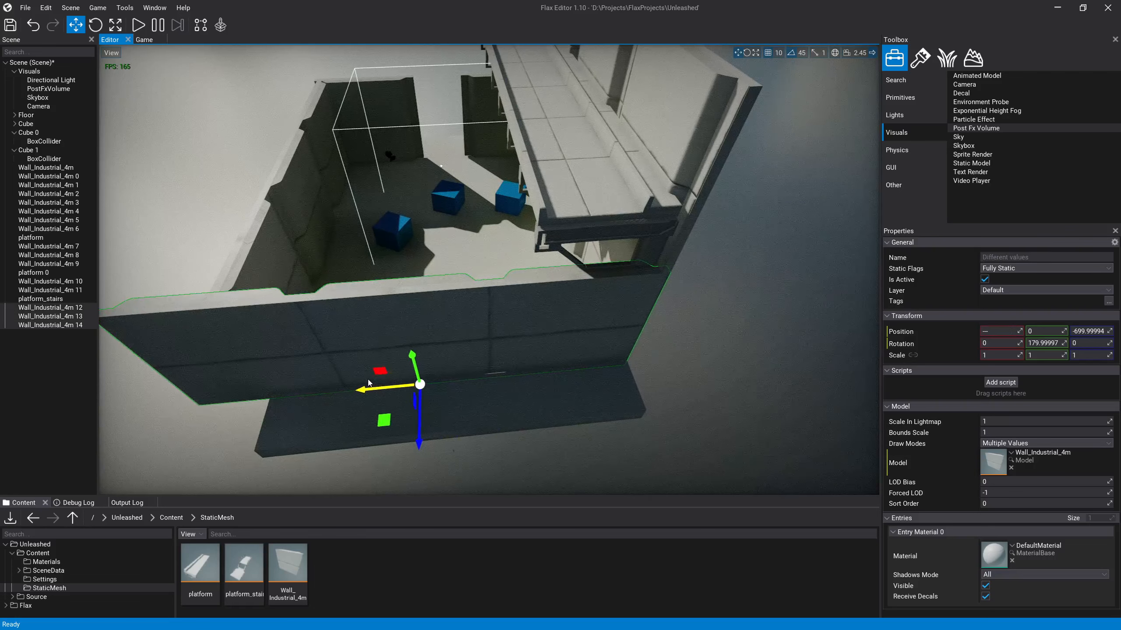
Step: Move the three panels of the low side wall outward together to X -710, flush with the new wall's end
{"action": "left_click", "coordinate": [691, 366]}
{"action": "left_click", "coordinate": [248, 253]}
{"action": "key", "text": "a"}
{"action": "mouse_move", "coordinate": [248, 253]}
{"action": "right_mouse_down"}
{"action": "mouse_move", "coordinate": [233, 265]}
{"action": "mouse_move", "coordinate": [248, 253]}
{"action": "right_mouse_up"}
{"action": "left_click", "coordinate": [451, 132], "text": "ctrl"}
{"action": "left_click", "coordinate": [451, 135], "text": "ctrl"}
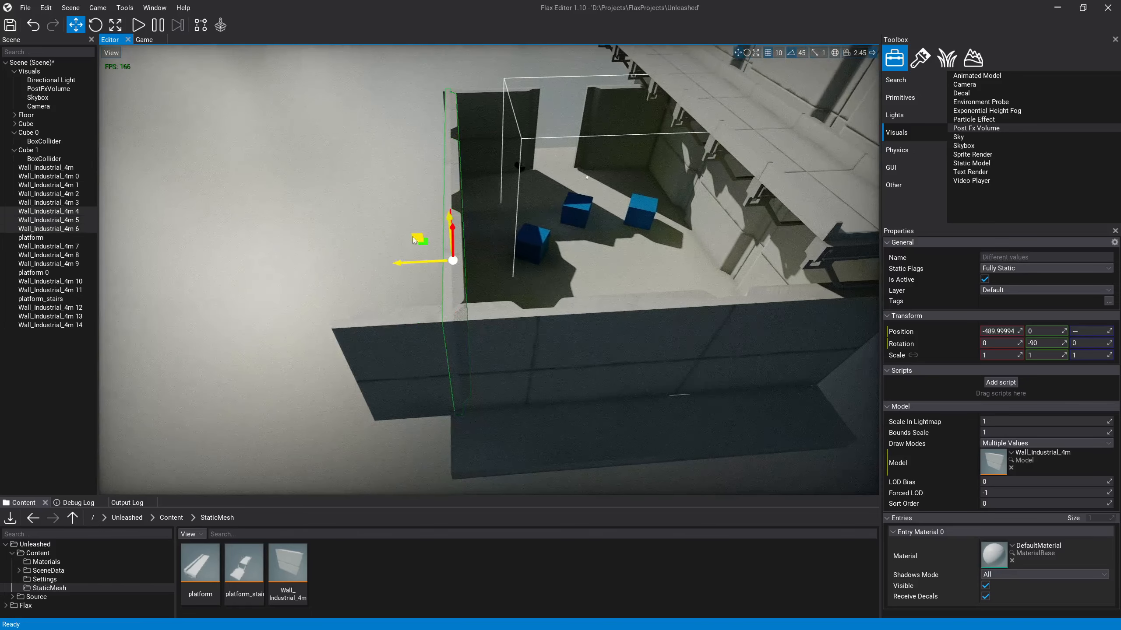
{"action": "left_click_drag", "start_coordinate": [406, 265], "coordinate": [337, 271]}
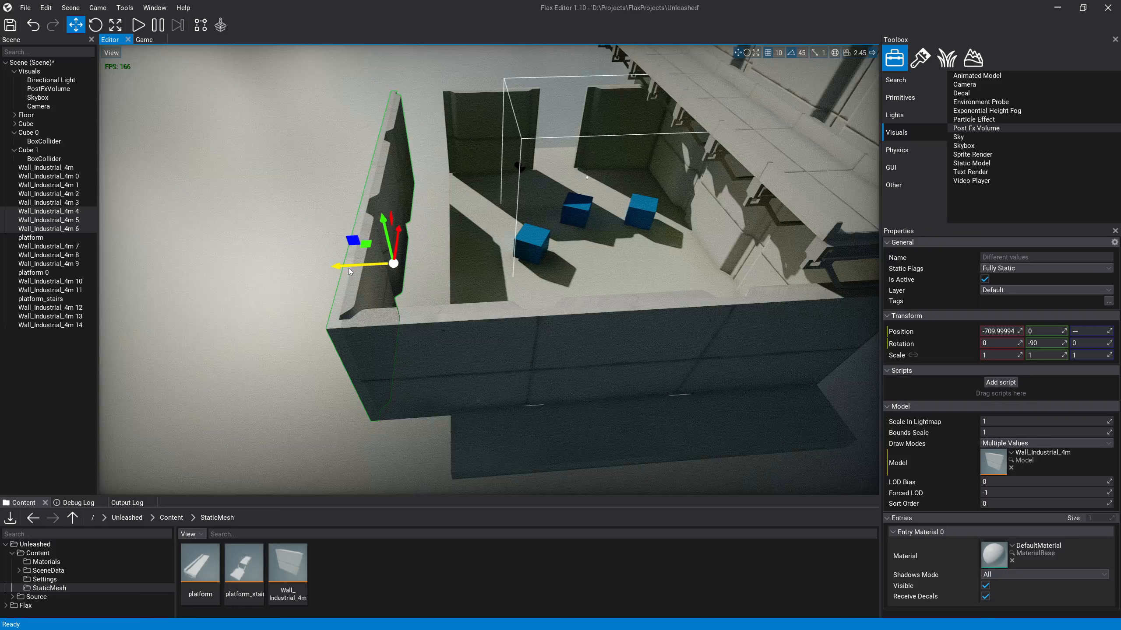
Step: Move Wall_Industrial_4m to X -500 so it meets the relocated side wall at the far corner
{"action": "left_click", "coordinate": [451, 137]}
{"action": "left_click", "coordinate": [584, 131], "text": "ctrl"}
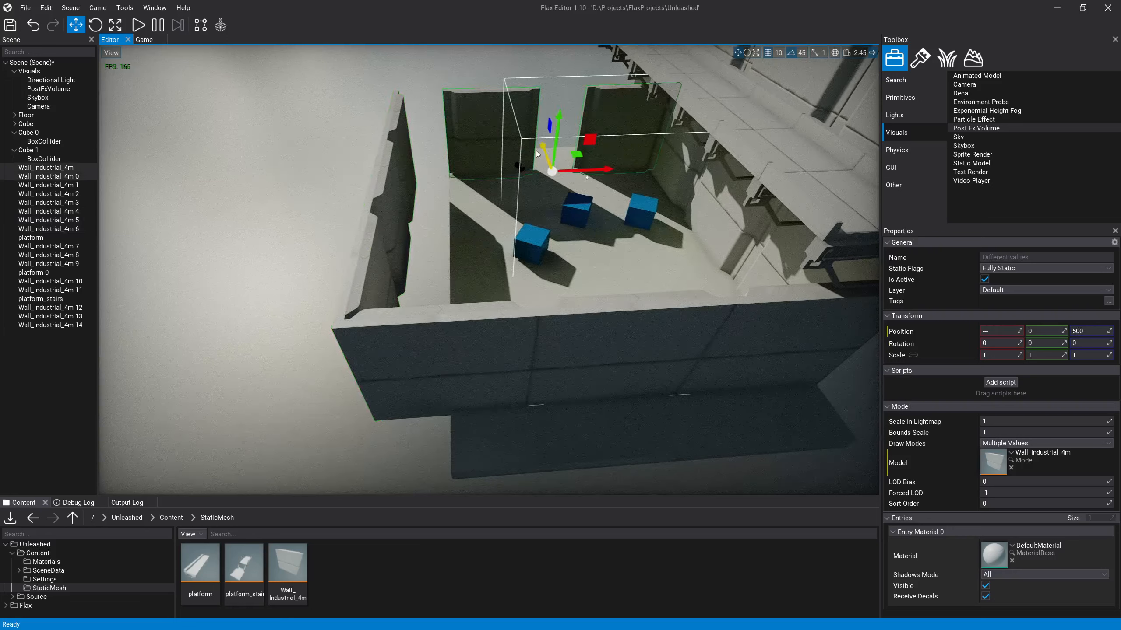
{"action": "left_click", "coordinate": [471, 120]}
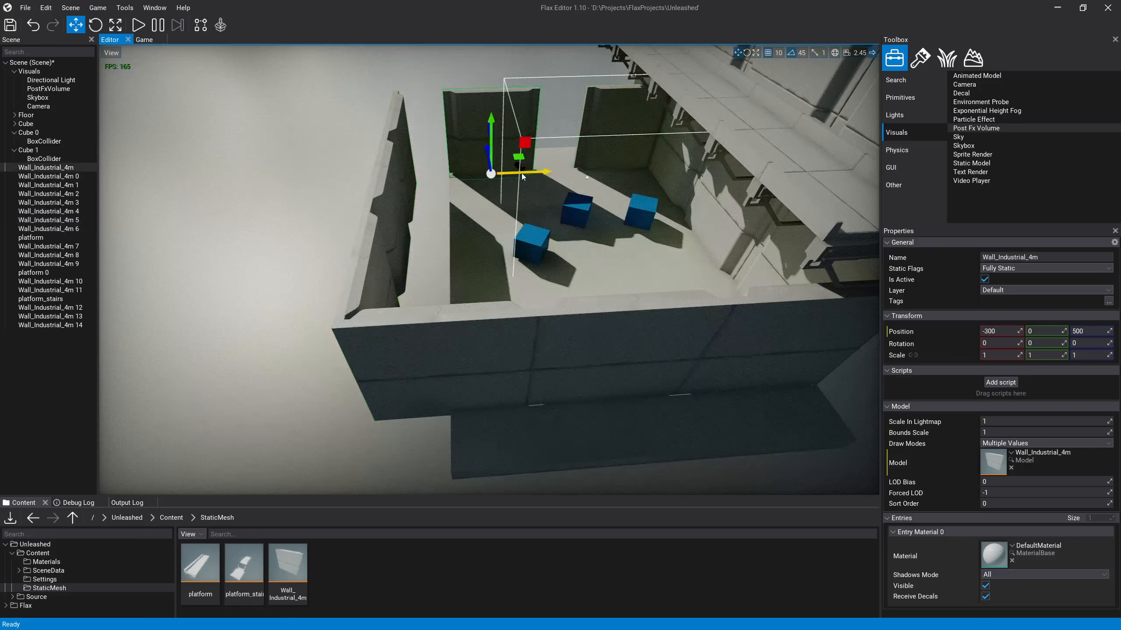
{"action": "left_click_drag", "start_coordinate": [522, 174], "coordinate": [478, 172]}
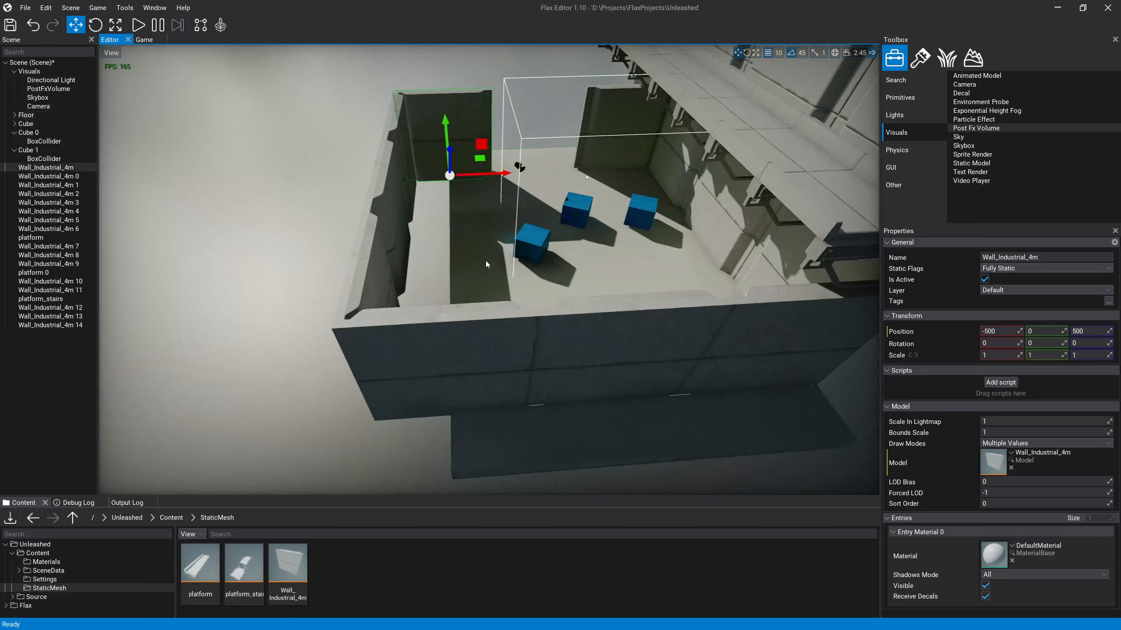
Step: Shift and scale the Floor along X to cover the widened room up to the relocated side wall
{"action": "left_click", "coordinate": [605, 274]}
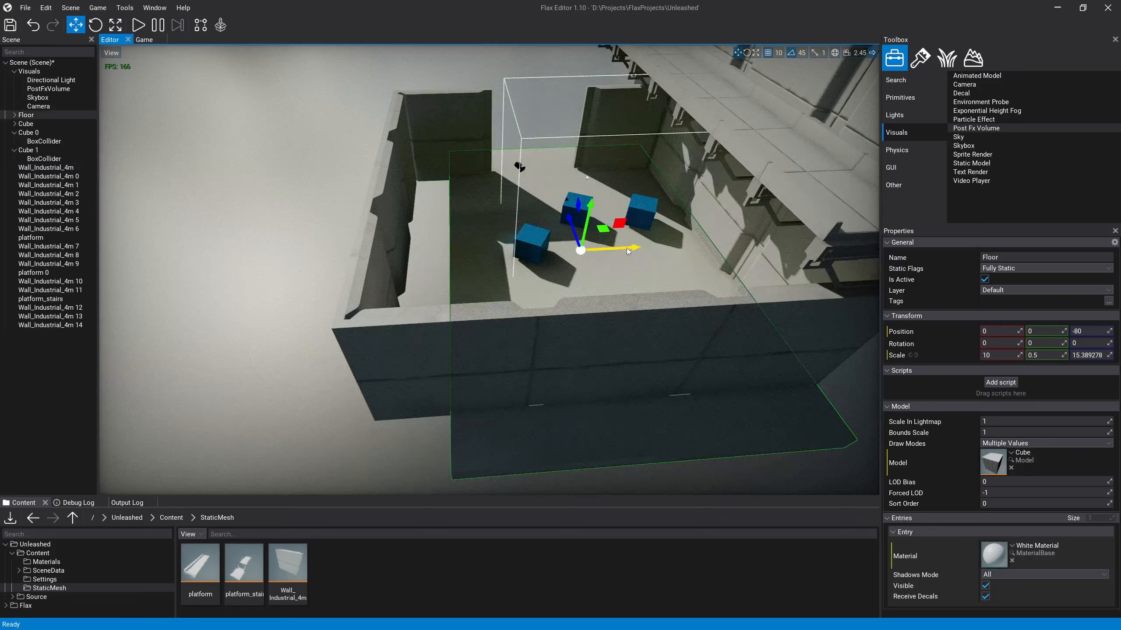
{"action": "left_click_drag", "start_coordinate": [627, 248], "coordinate": [660, 247]}
{"action": "key", "text": "e"}
{"action": "key", "text": "r"}
{"action": "mouse_move", "coordinate": [543, 218]}
{"action": "left_mouse_down"}
{"action": "mouse_move", "coordinate": [572, 261]}
{"action": "mouse_move", "coordinate": [547, 228]}
{"action": "left_mouse_up"}
{"action": "key", "text": "1"}
Step: Stack two panels at Wall_Industrial_4m 0 by duplicating it, placing the upper one at Y 140 and lowering the original
{"action": "left_click", "coordinate": [271, 178]}
{"action": "right_click_drag", "start_coordinate": [271, 177], "coordinate": [343, 152]}
{"action": "key", "text": "w"}
{"action": "right_click_drag", "start_coordinate": [449, 294], "coordinate": [611, 277]}
{"action": "left_click", "coordinate": [435, 302]}
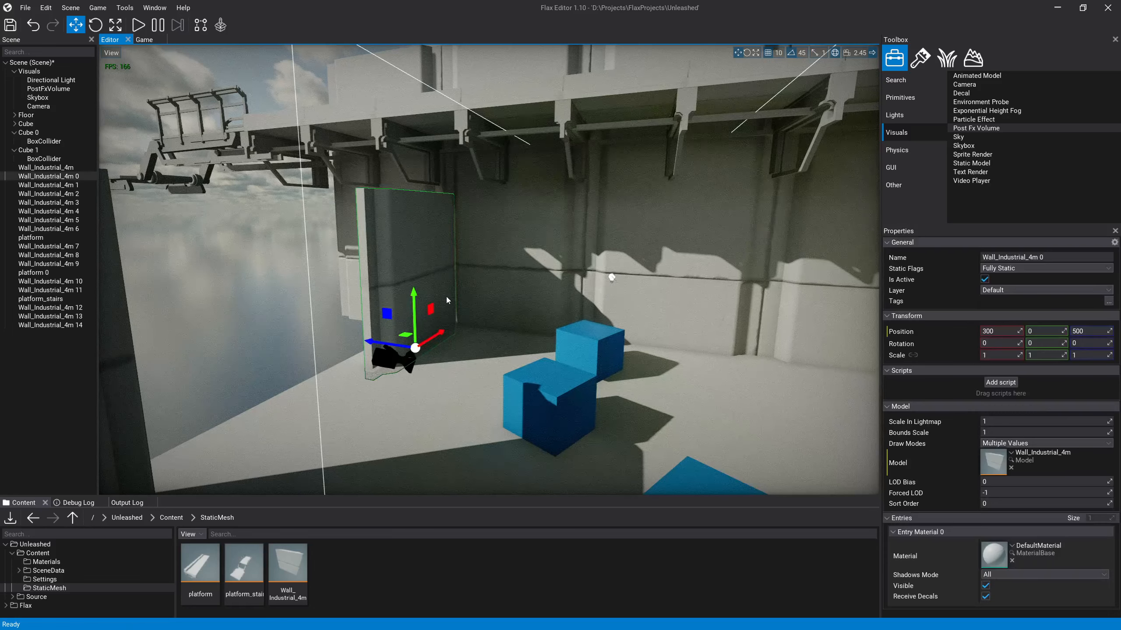
{"action": "left_click_drag", "start_coordinate": [414, 311], "coordinate": [408, 256]}
{"action": "key", "text": "ctrl+d"}
{"action": "left_click", "coordinate": [399, 343]}
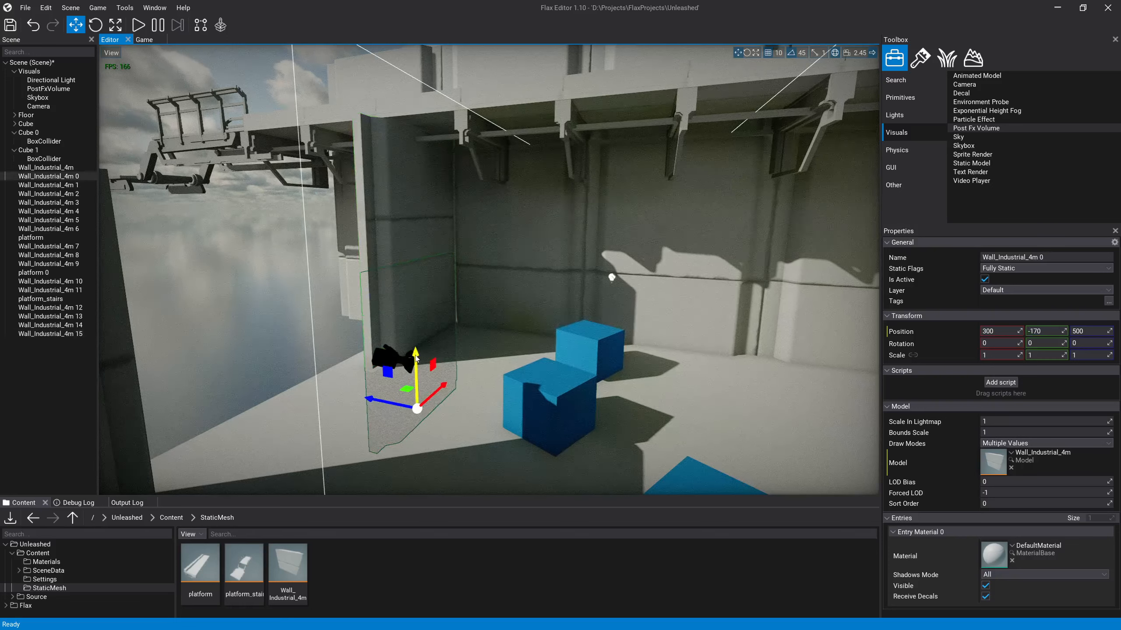
{"action": "left_click_drag", "start_coordinate": [417, 373], "coordinate": [424, 395]}
Step: Duplicate the two stacked wall panels together and rotate the copies 180 degrees about Y
{"action": "left_click", "coordinate": [407, 272]}
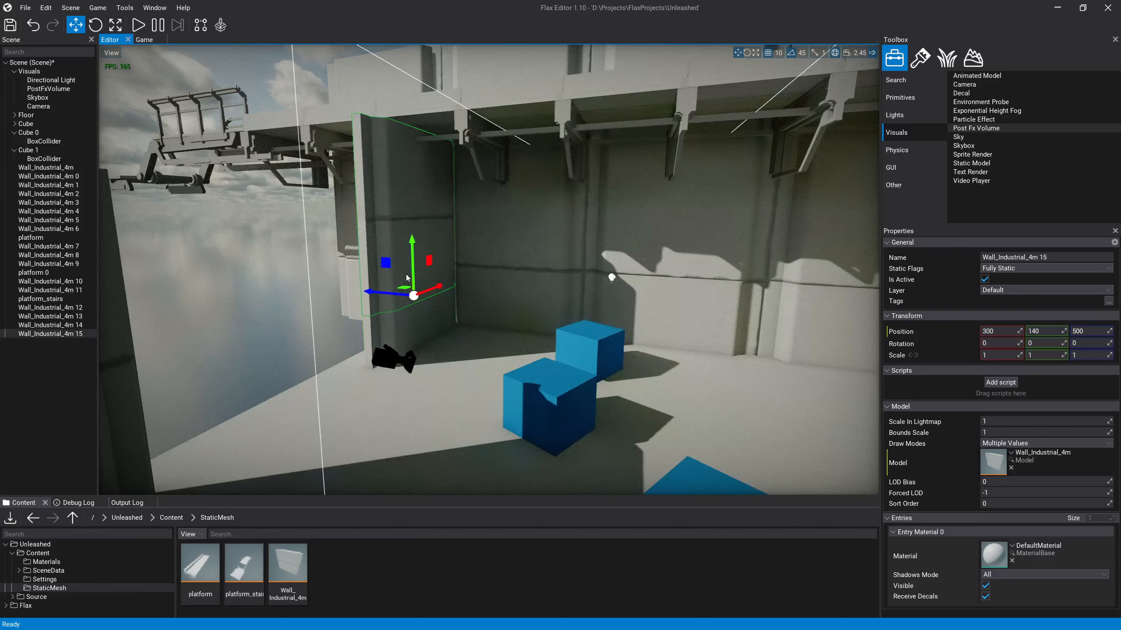
{"action": "left_click", "coordinate": [390, 336], "text": "ctrl"}
{"action": "mouse_move", "coordinate": [390, 336]}
{"action": "right_mouse_down"}
{"action": "mouse_move", "coordinate": [441, 358]}
{"action": "mouse_move", "coordinate": [410, 393]}
{"action": "mouse_move", "coordinate": [402, 321]}
{"action": "right_mouse_up"}
{"action": "key", "text": "ctrl+d"}
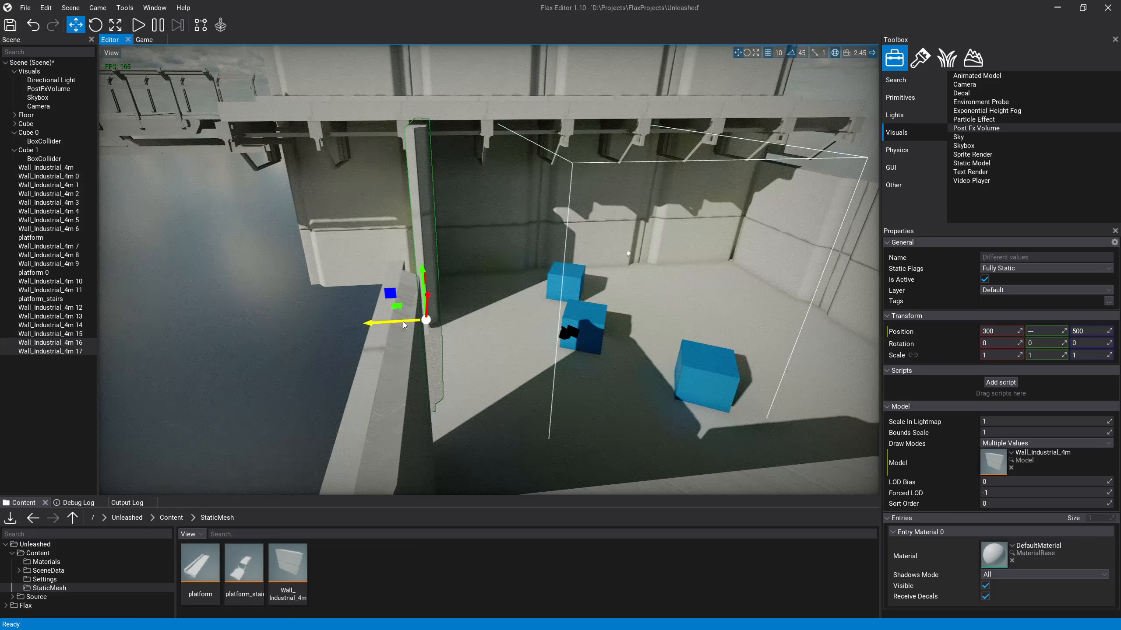
{"action": "key", "text": "2"}
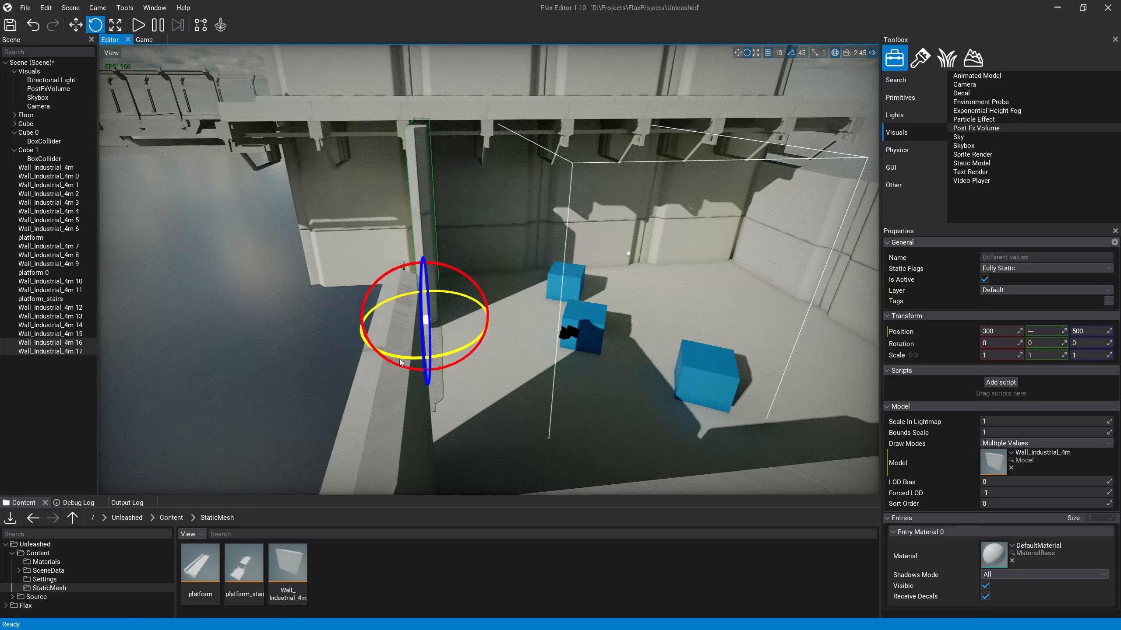
{"action": "left_click_drag", "start_coordinate": [399, 359], "coordinate": [709, 316]}
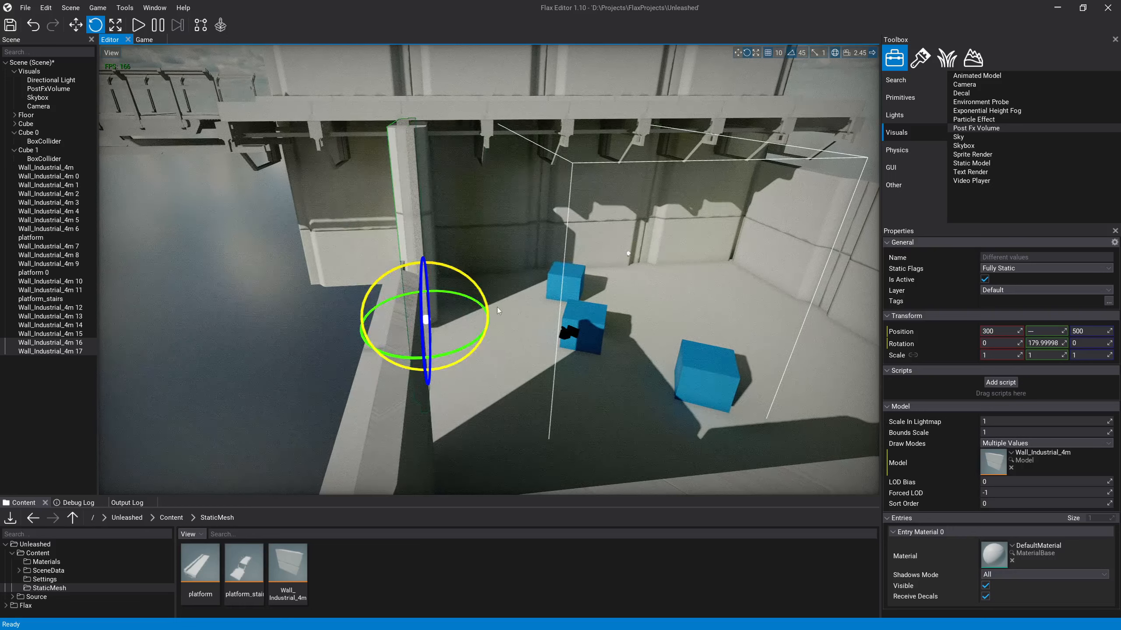
Step: Group the four stacked wall panels at X 300, Z 500 under one parent actor named Wall_Pillar
{"action": "key", "text": "1"}
{"action": "mouse_move", "coordinate": [412, 325]}
{"action": "left_mouse_down"}
{"action": "mouse_move", "coordinate": [387, 326]}
{"action": "mouse_move", "coordinate": [415, 324]}
{"action": "left_mouse_up"}
{"action": "key", "text": "w"}
{"action": "right_click_drag", "start_coordinate": [435, 313], "coordinate": [540, 298]}
{"action": "left_click", "coordinate": [565, 295]}
{"action": "left_click", "coordinate": [545, 366]}
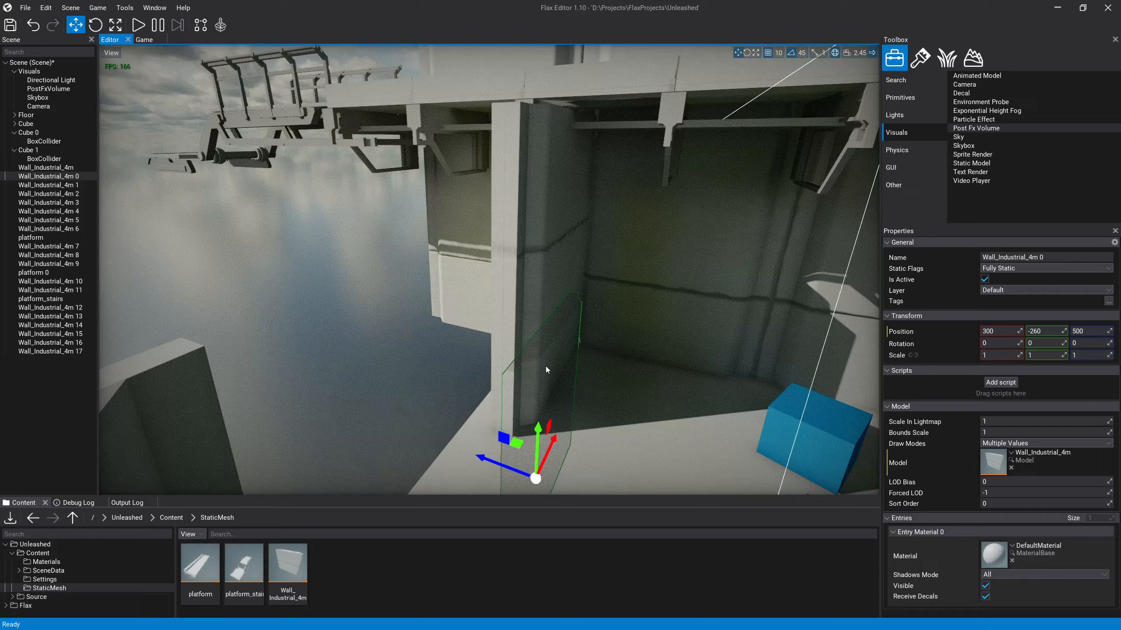
{"action": "key", "text": "a"}
{"action": "right_click_drag", "start_coordinate": [546, 366], "coordinate": [471, 338]}
{"action": "left_click", "coordinate": [489, 306]}
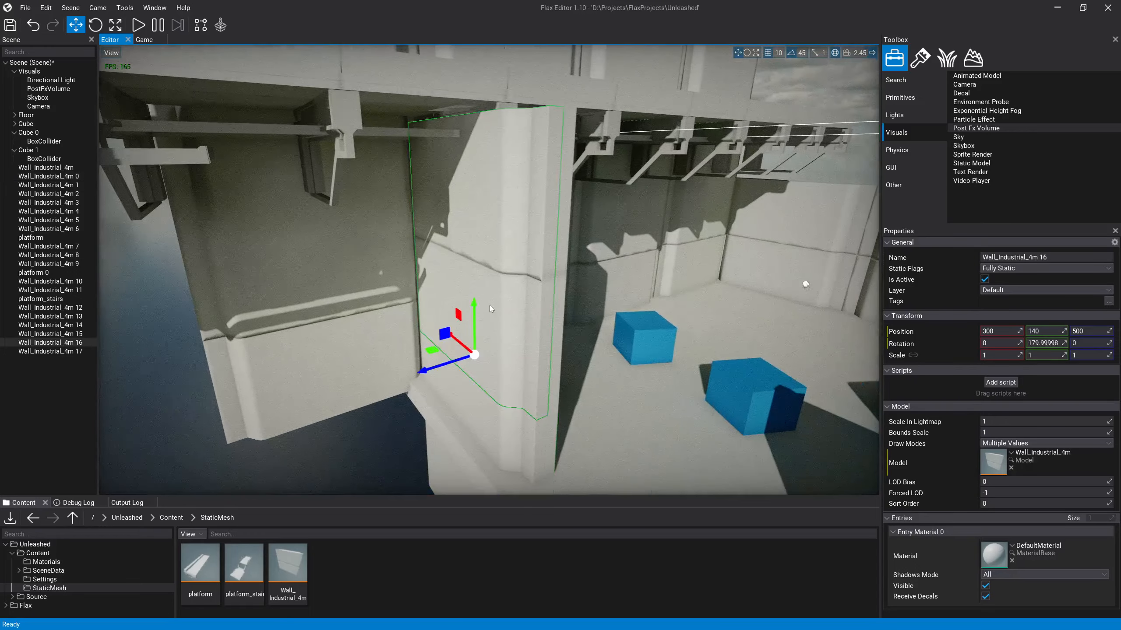
{"action": "left_click", "coordinate": [497, 380], "text": "ctrl"}
{"action": "key", "text": "d"}
{"action": "right_click_drag", "start_coordinate": [498, 380], "coordinate": [590, 303]}
{"action": "left_click", "coordinate": [498, 261], "text": "ctrl"}
{"action": "left_click", "coordinate": [501, 403], "text": "ctrl"}
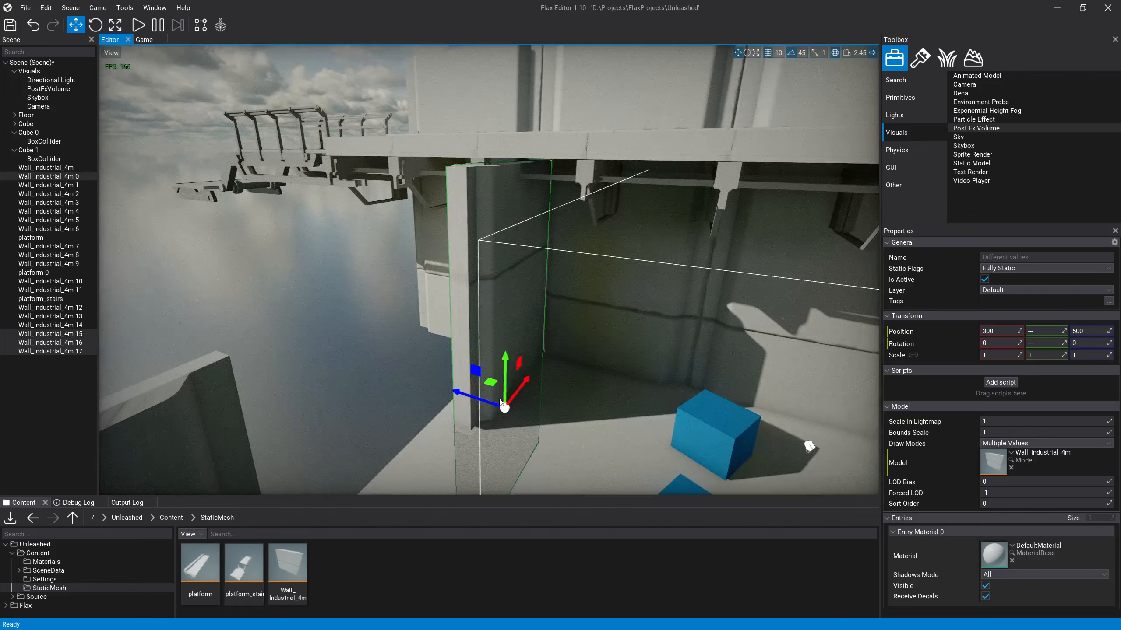
{"action": "key", "text": "ctrl+g"}
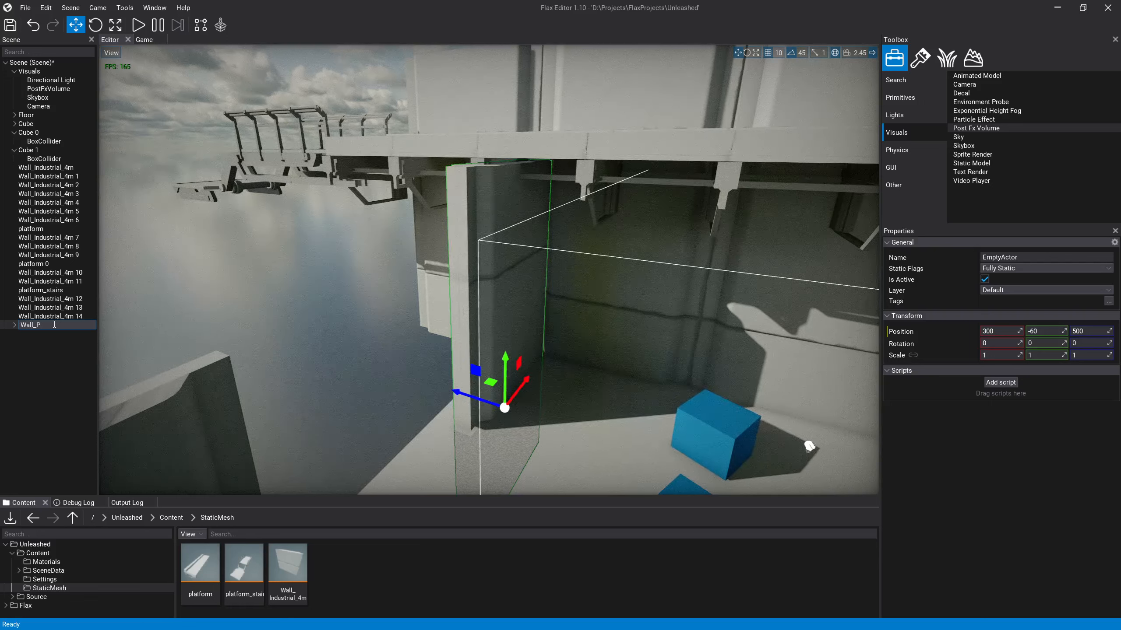
{"action": "type", "text": "r"}
{"action": "key", "text": "Return"}
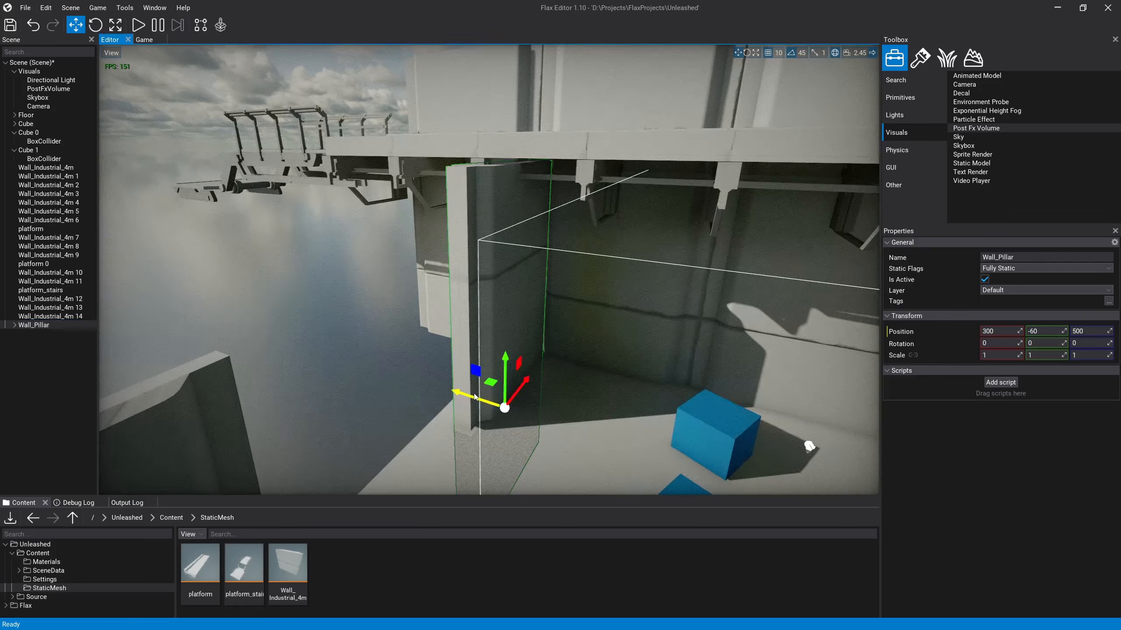
Step: Move Wall_Pillar to X 380 and Z 510, under the raised platform's edge
{"action": "mouse_move", "coordinate": [474, 398]}
{"action": "left_mouse_down"}
{"action": "mouse_move", "coordinate": [525, 413]}
{"action": "mouse_move", "coordinate": [473, 397]}
{"action": "left_mouse_up"}
{"action": "right_click_drag", "start_coordinate": [473, 400], "coordinate": [454, 305]}
{"action": "left_click_drag", "start_coordinate": [494, 392], "coordinate": [460, 399]}
{"action": "right_click_drag", "start_coordinate": [461, 400], "coordinate": [444, 416]}
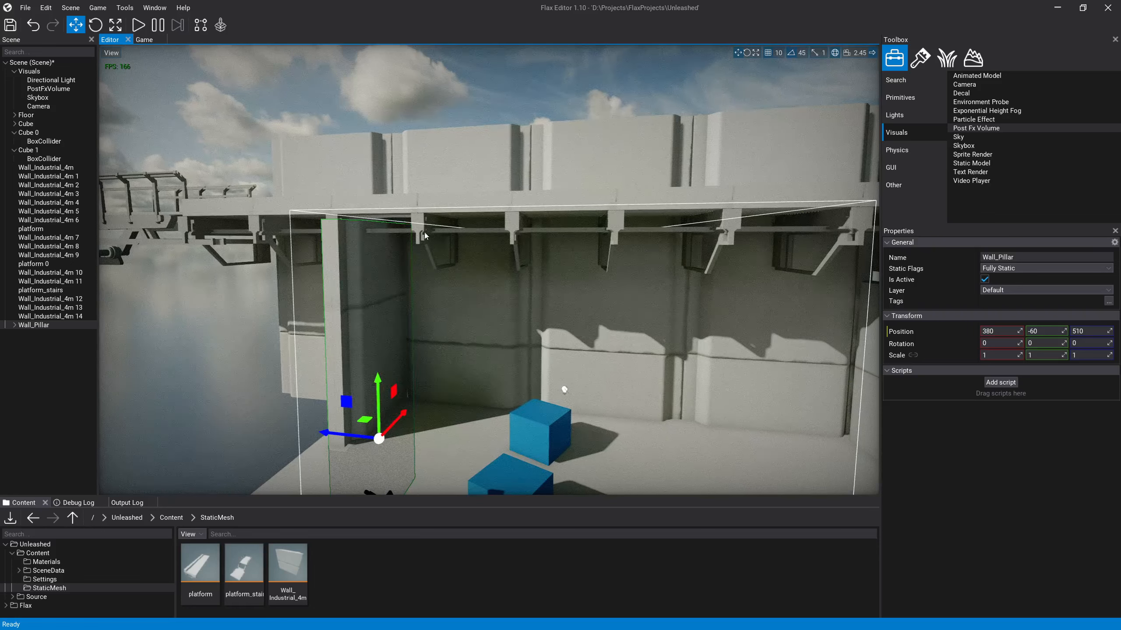
Step: Duplicate Wall_Pillar twice along the platform, placing the copies at Z 110 and Z -290
{"action": "key", "text": "ctrl+d"}
{"action": "left_click_drag", "start_coordinate": [348, 436], "coordinate": [632, 450]}
{"action": "key", "text": "ctrl+d"}
{"action": "key", "text": "s"}
{"action": "right_click_drag", "start_coordinate": [608, 439], "coordinate": [507, 375]}
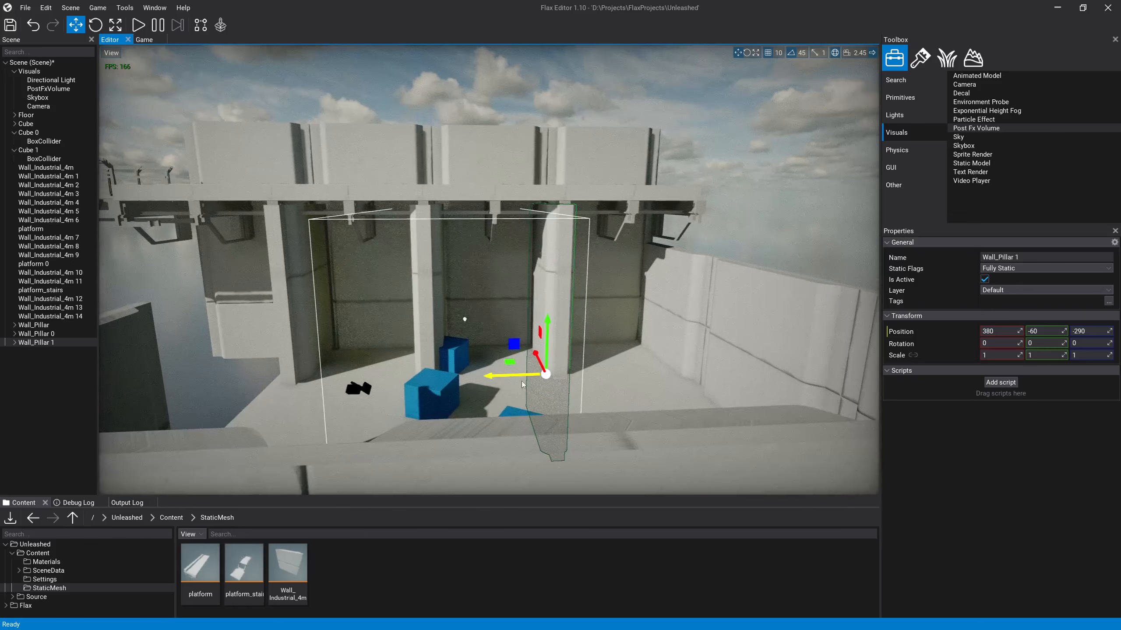
{"action": "left_click", "coordinate": [445, 327]}
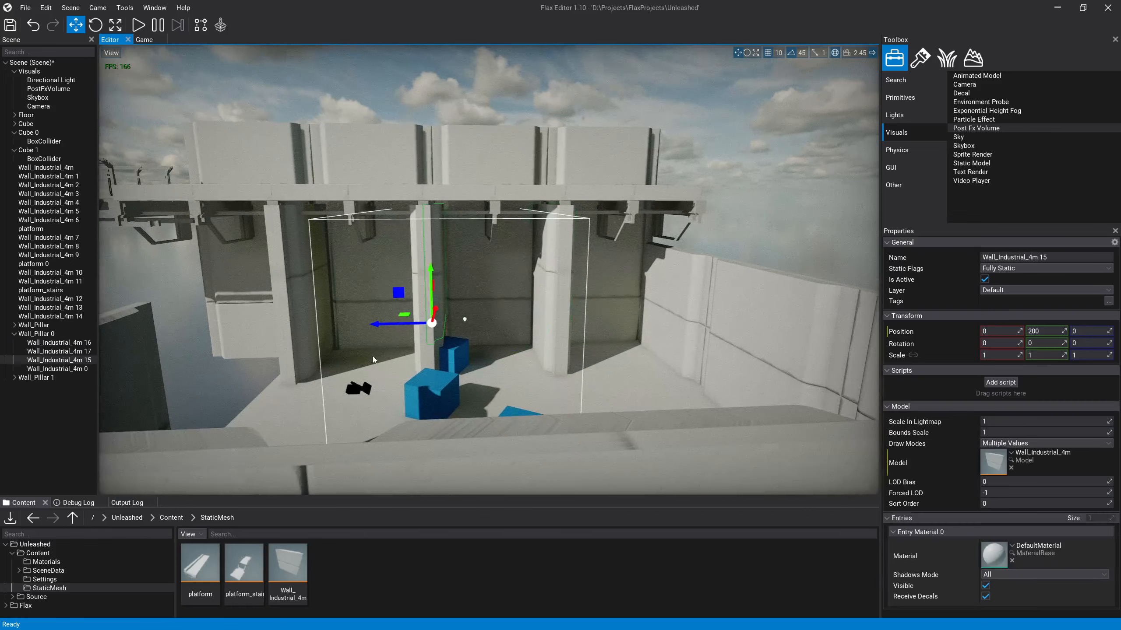
{"action": "left_click", "coordinate": [461, 223]}
{"action": "left_click", "coordinate": [427, 242]}
{"action": "key", "text": "Delete"}
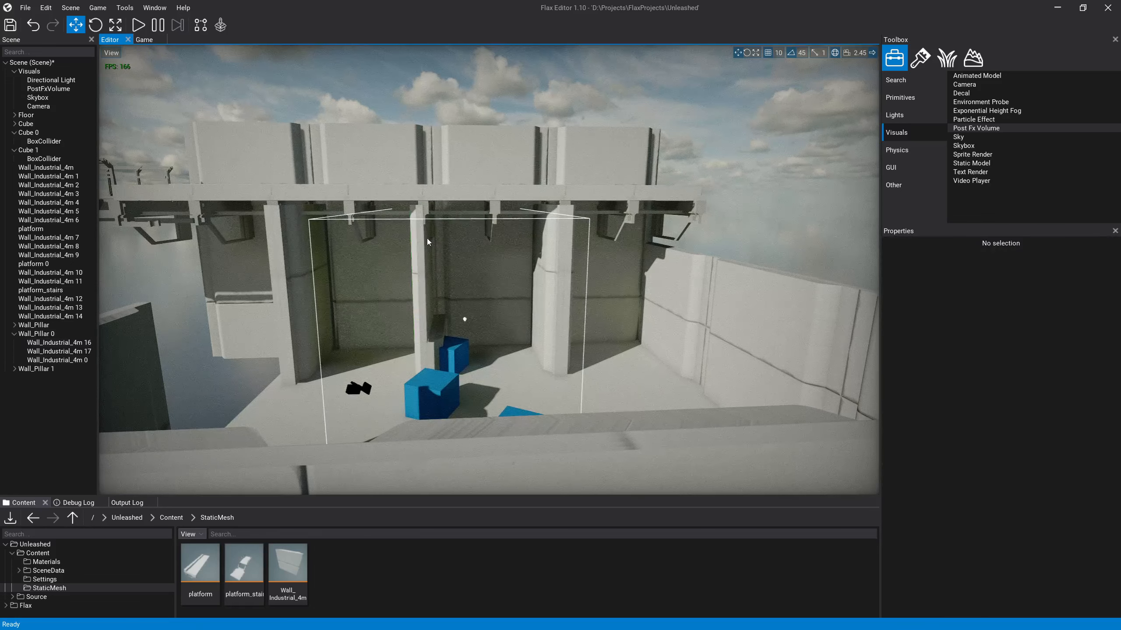
{"action": "key", "text": "ctrl+z"}
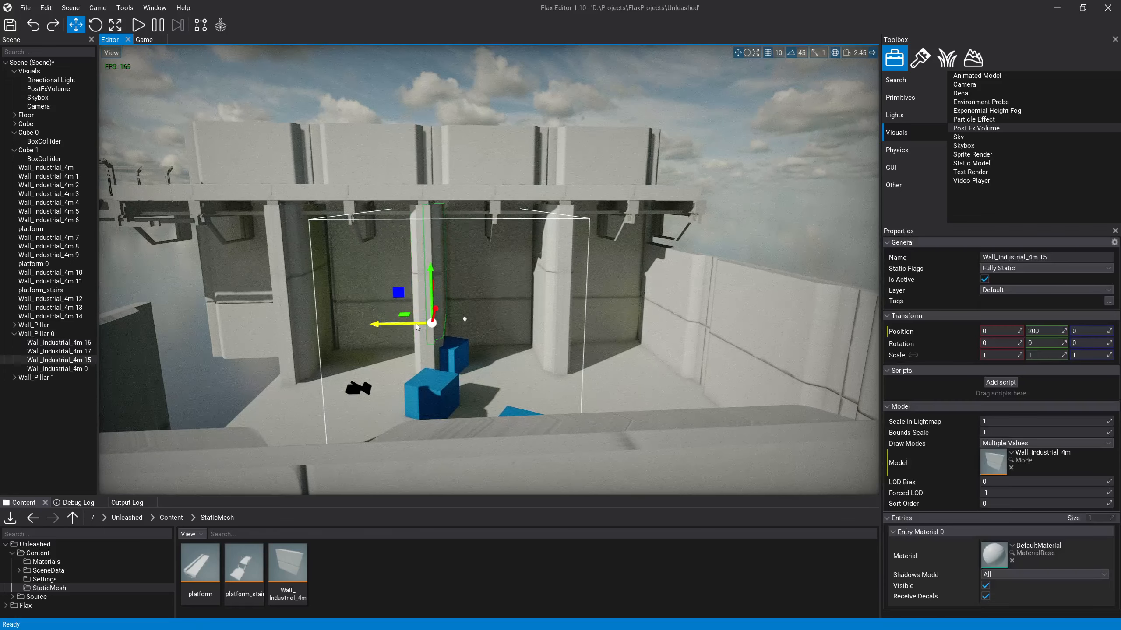
{"action": "left_click", "coordinate": [59, 333]}
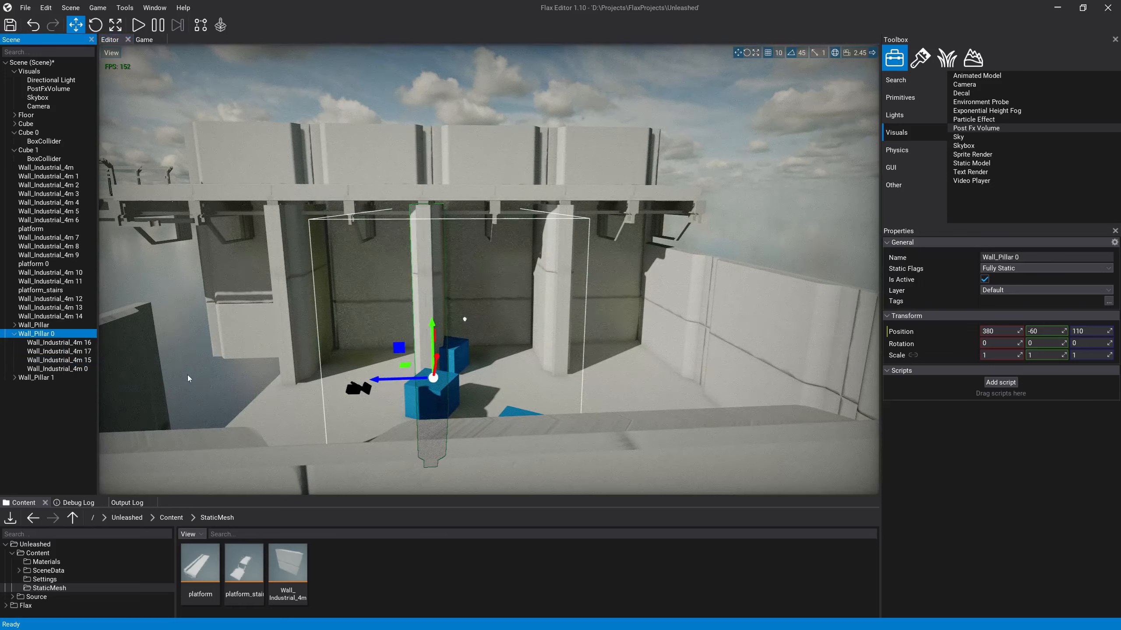
{"action": "left_click", "coordinate": [418, 325]}
{"action": "left_click", "coordinate": [433, 355]}
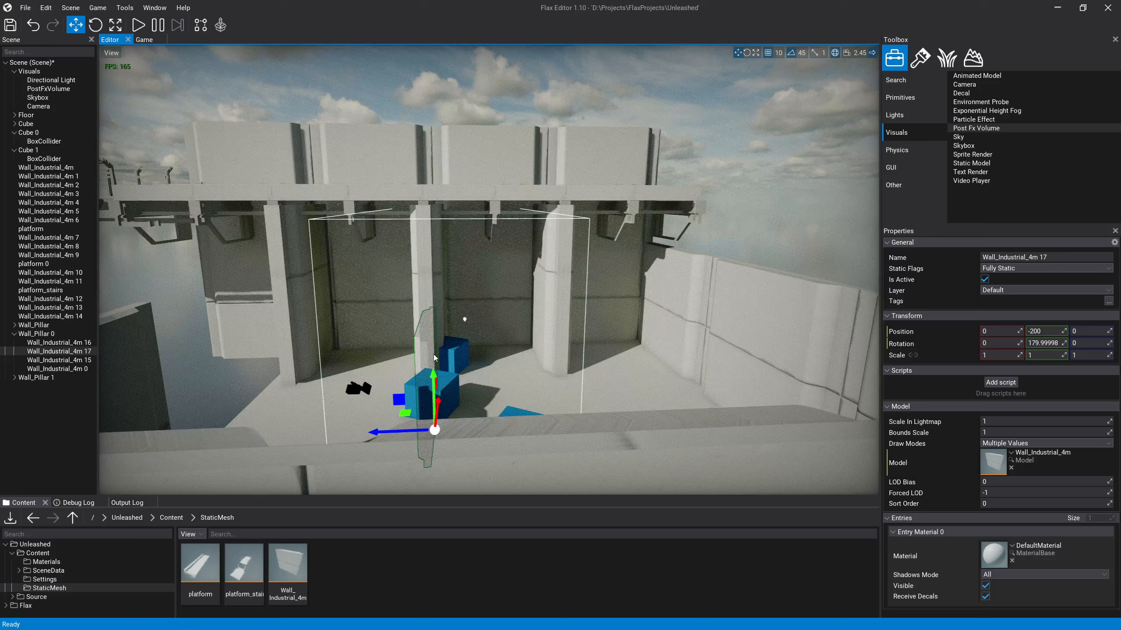
{"action": "left_click", "coordinate": [435, 315]}
{"action": "left_click", "coordinate": [433, 244]}
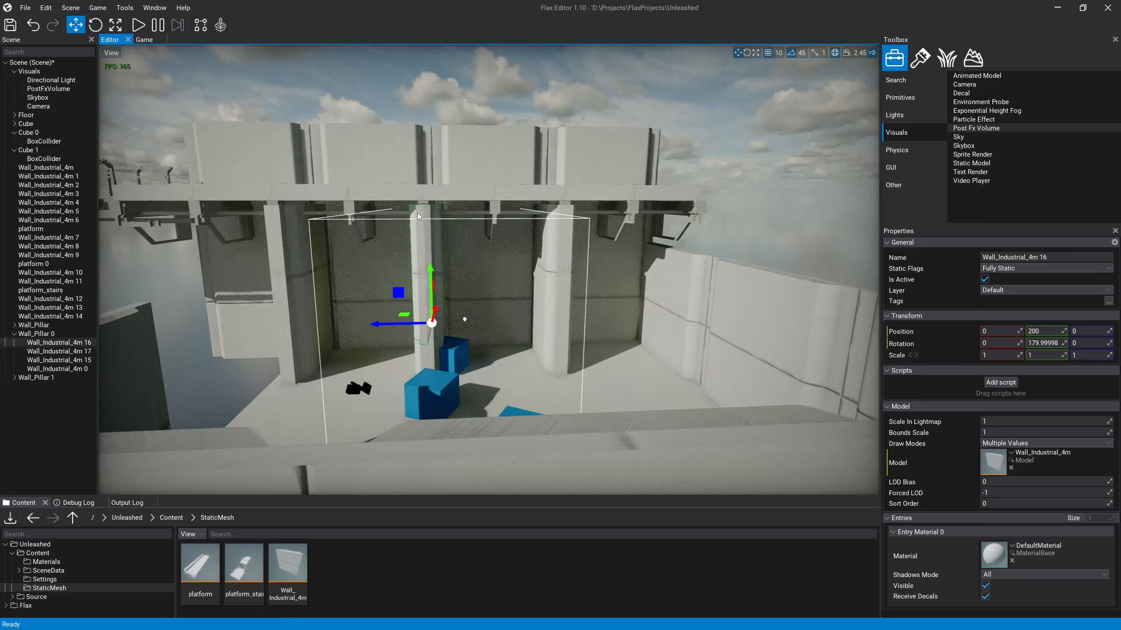
Step: Select the whole middle pillar, Wall_Pillar 0, and delete it
{"action": "left_click", "coordinate": [14, 334]}
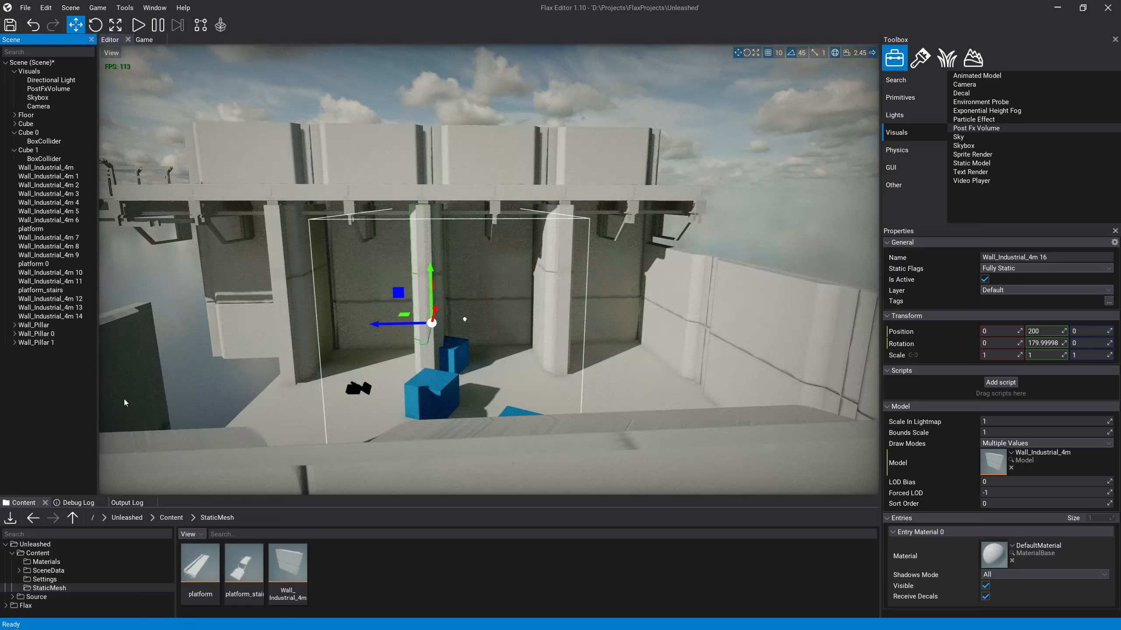
{"action": "left_click", "coordinate": [201, 363]}
{"action": "left_click", "coordinate": [429, 319]}
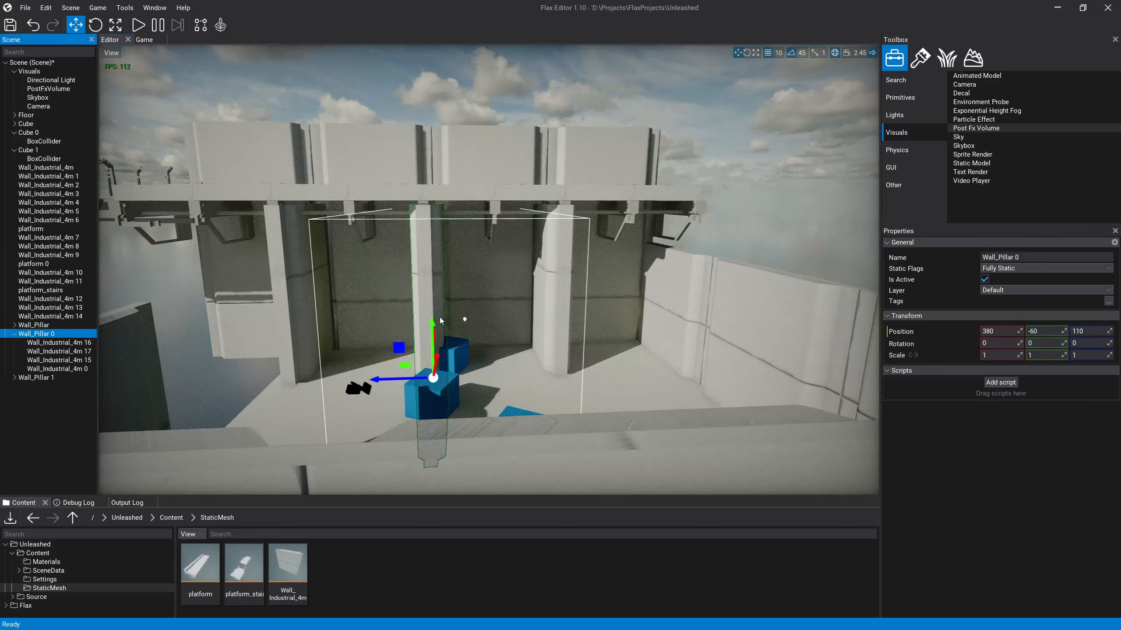
{"action": "key", "text": "Delete"}
Step: Move Wall_Pillar 1 to Z -690 and delete the side wall panel next to it
{"action": "left_click", "coordinate": [557, 248]}
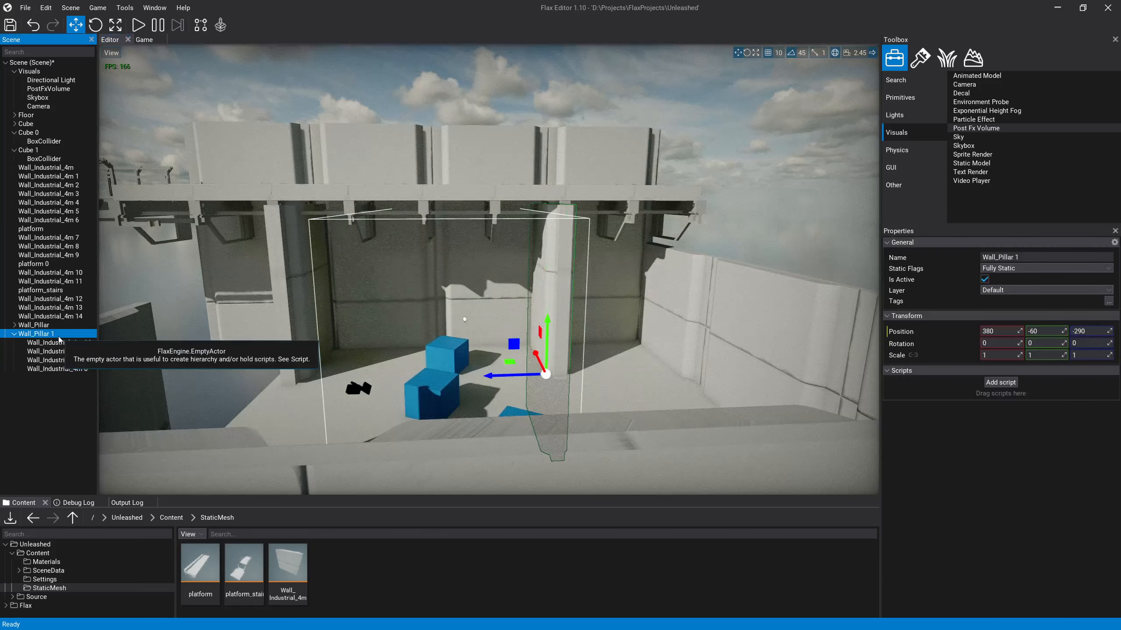
{"action": "left_click", "coordinate": [519, 372]}
{"action": "left_click_drag", "start_coordinate": [519, 375], "coordinate": [630, 374]}
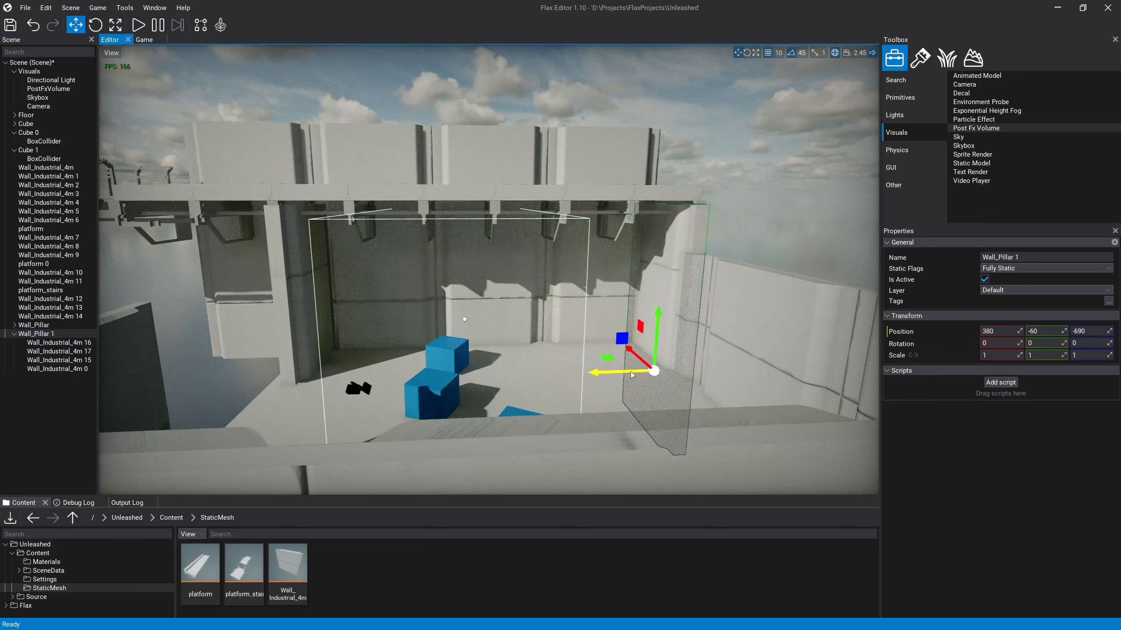
{"action": "left_click", "coordinate": [699, 281]}
{"action": "key", "text": "Delete"}
{"action": "left_click", "coordinate": [682, 286]}
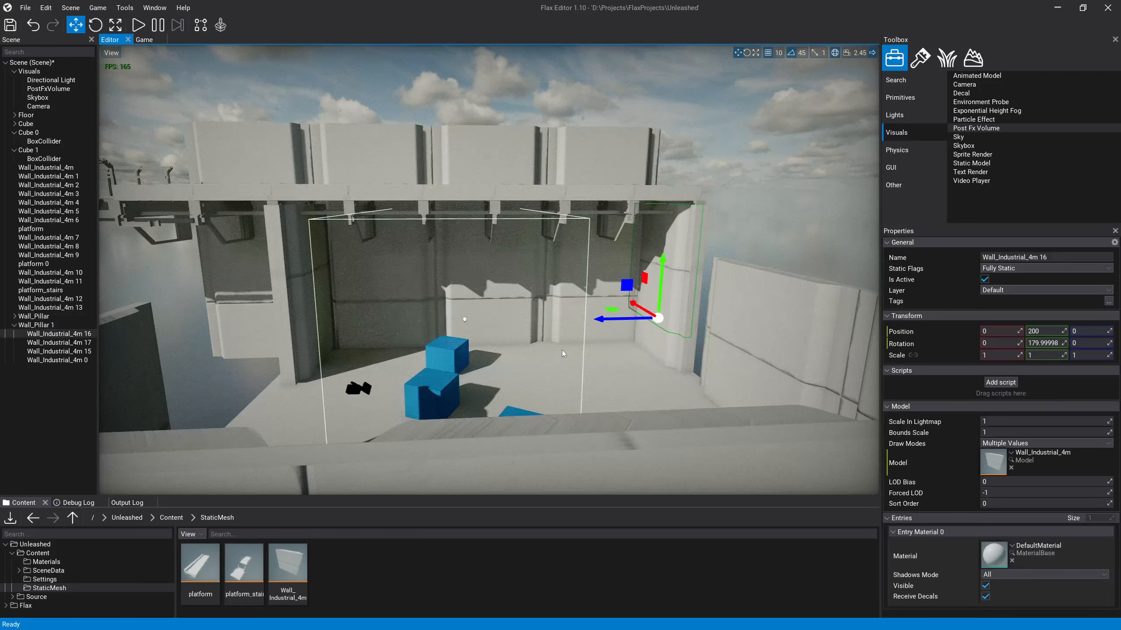
Step: Delete Wall_Industrial_4m 4, 5 and 6 from the front wall to open the room
{"action": "right_click_drag", "start_coordinate": [520, 329], "coordinate": [541, 343]}
{"action": "key", "text": "s"}
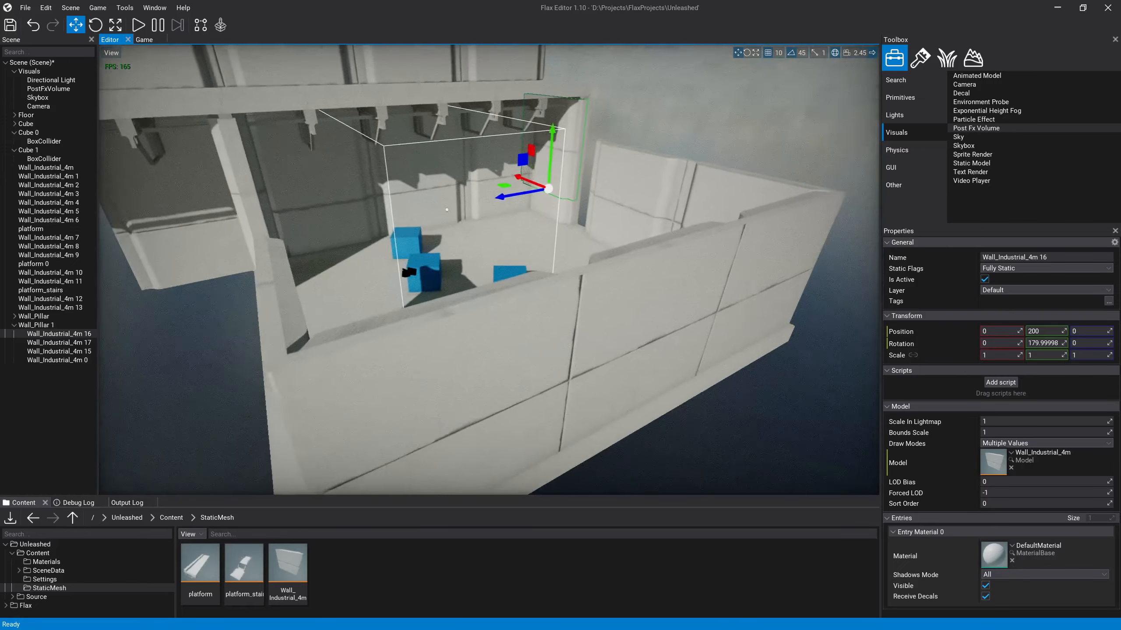
{"action": "left_click", "coordinate": [503, 338]}
{"action": "key", "text": "Delete"}
{"action": "left_click", "coordinate": [590, 319]}
{"action": "key", "text": "Delete"}
{"action": "left_click", "coordinate": [707, 307]}
{"action": "key", "text": "Delete"}
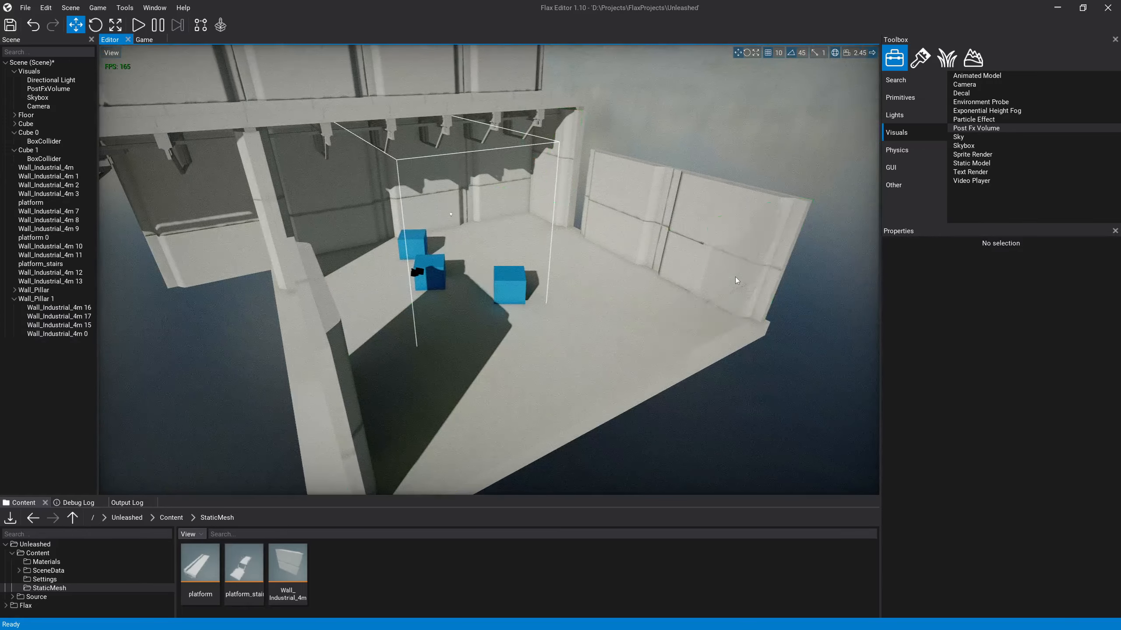
Step: Slide the two remaining side wall panels, Wall_Industrial_4m 12 and 13, along X toward the end pillar
{"action": "left_click", "coordinate": [642, 231]}
{"action": "left_click", "coordinate": [692, 239], "text": "ctrl"}
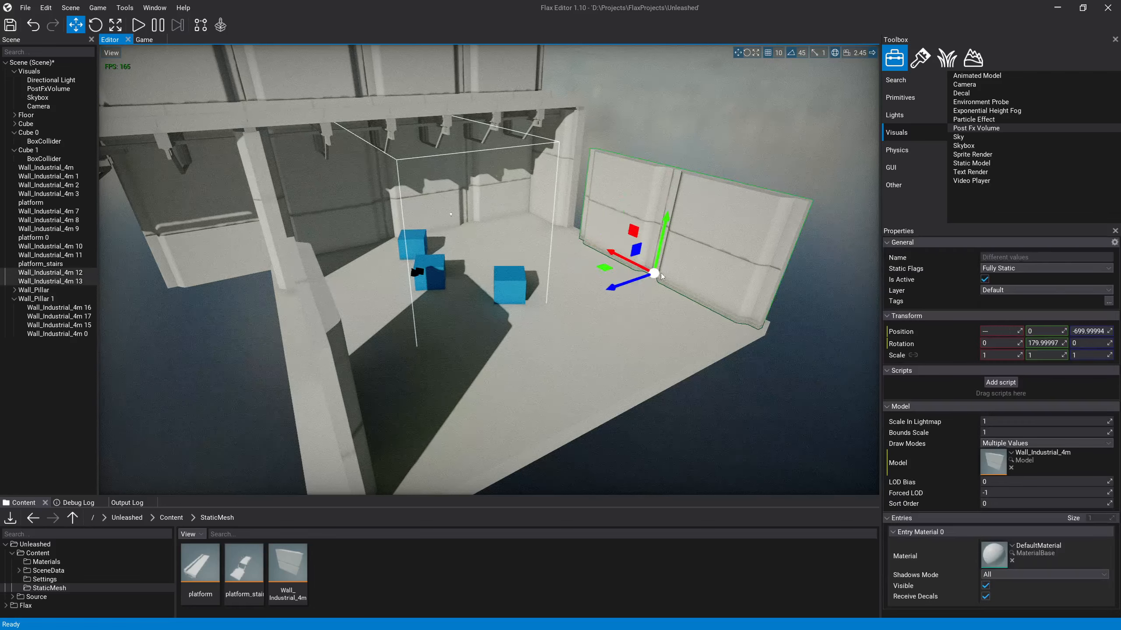
{"action": "left_click_drag", "start_coordinate": [629, 262], "coordinate": [614, 254]}
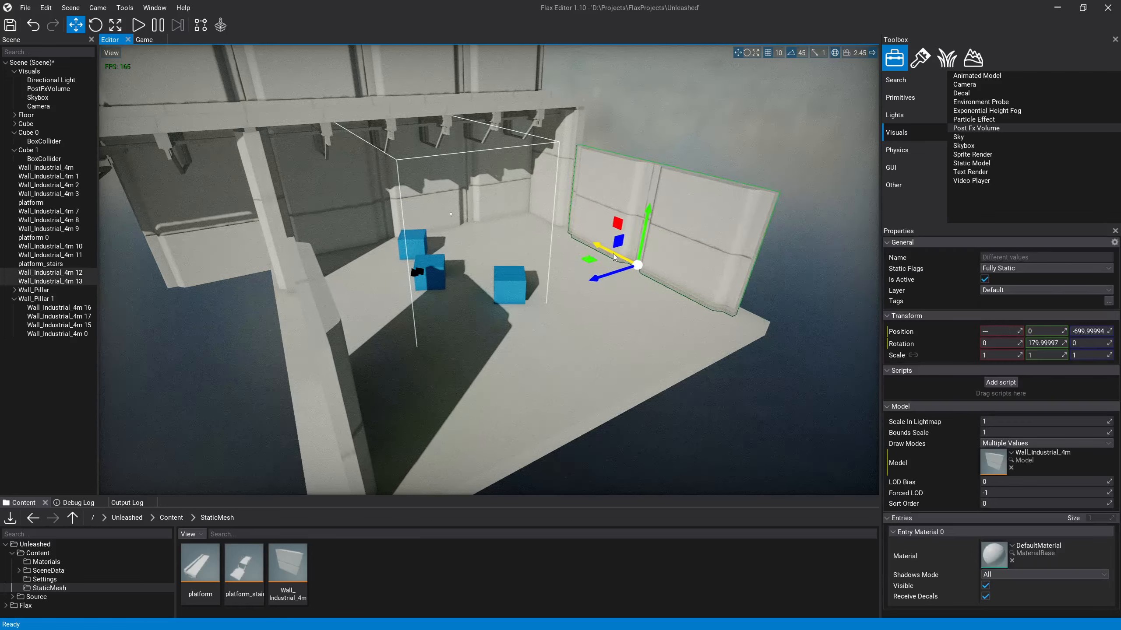
Step: Duplicate both side wall panels together and raise the copies to Y 400 as a second row
{"action": "left_click", "coordinate": [658, 105]}
{"action": "left_click", "coordinate": [629, 198]}
{"action": "left_click", "coordinate": [688, 239], "text": "ctrl"}
{"action": "right_click_drag", "start_coordinate": [668, 300], "coordinate": [668, 301]}
{"action": "key", "text": "w"}
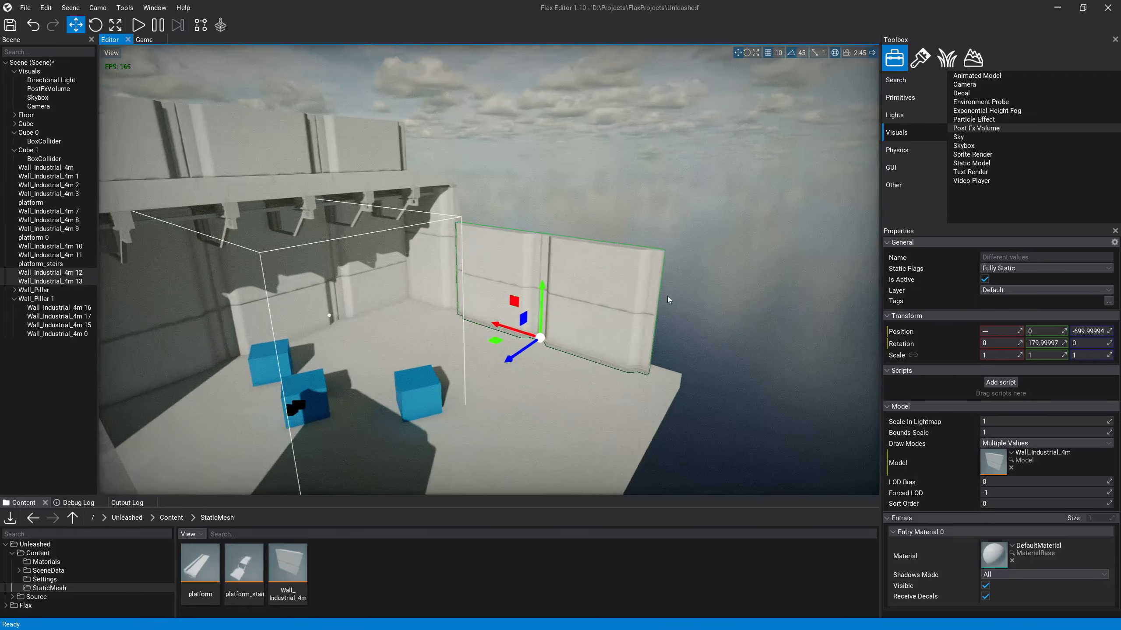
{"action": "key", "text": "ctrl+d"}
{"action": "left_click_drag", "start_coordinate": [535, 304], "coordinate": [561, 193]}
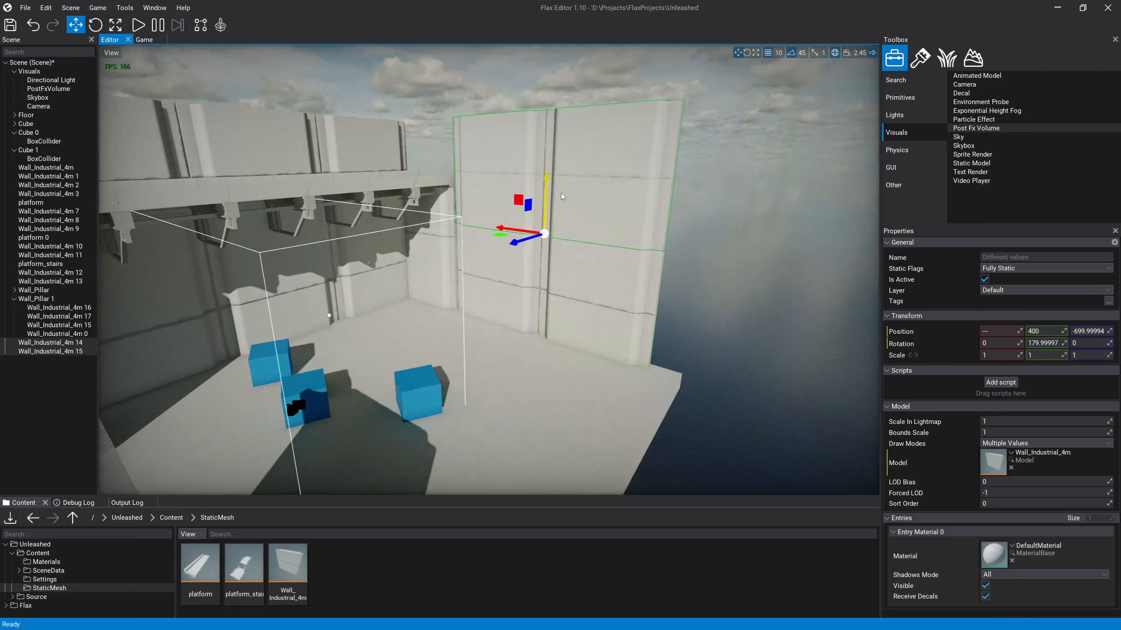
Step: Examine the raised side wall, the platform and the upper wall row from several angles around the room
{"action": "left_click", "coordinate": [681, 336]}
{"action": "key", "text": "w"}
{"action": "right_click_drag", "start_coordinate": [681, 337], "coordinate": [506, 340]}
{"action": "key", "text": "w"}
{"action": "key", "text": "w"}
{"action": "key", "text": "d"}
{"action": "key", "text": "s"}
{"action": "key", "text": "d"}
{"action": "right_click_drag", "start_coordinate": [570, 305], "coordinate": [618, 275]}
{"action": "key", "text": "s"}
{"action": "key", "text": "d"}
{"action": "right_click_drag", "start_coordinate": [118, 73], "coordinate": [80, 117]}
{"action": "key", "text": "a"}
{"action": "key", "text": "e"}
{"action": "left_click", "coordinate": [277, 228]}
{"action": "key", "text": "a"}
{"action": "mouse_move", "coordinate": [318, 298]}
{"action": "right_mouse_down"}
{"action": "mouse_move", "coordinate": [384, 301]}
{"action": "mouse_move", "coordinate": [318, 297]}
{"action": "right_mouse_up"}
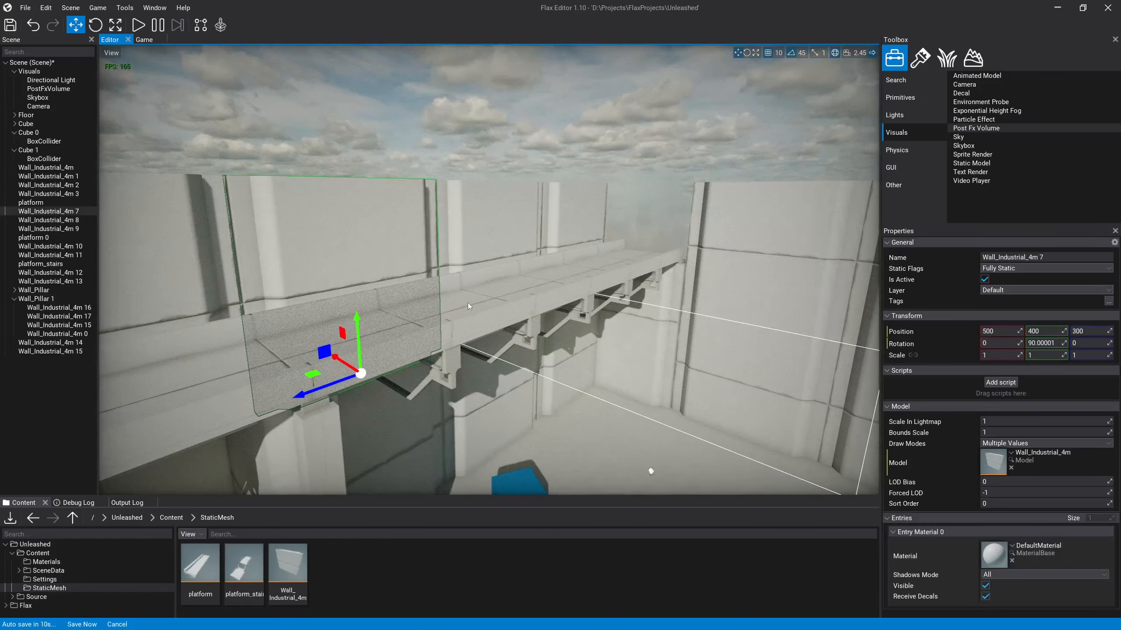
{"action": "key", "text": "d"}
{"action": "right_click_drag", "start_coordinate": [468, 306], "coordinate": [479, 389]}
{"action": "key", "text": "a"}
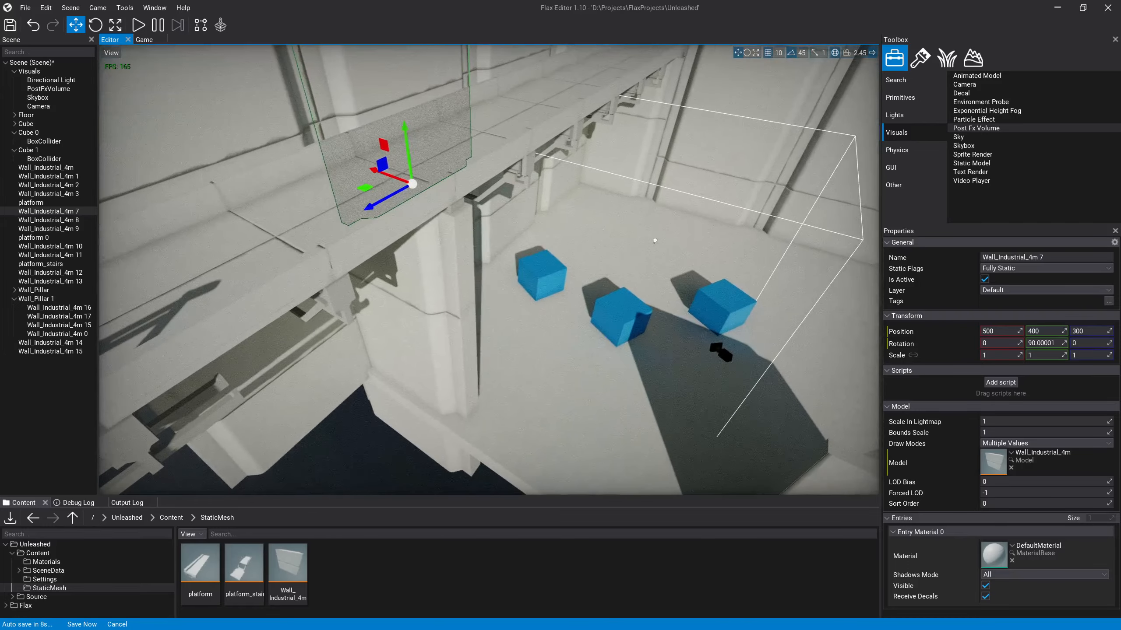
Step: Delete the last front wall panel, Wall_Industrial_4m, at the far corner of the floor
{"action": "left_click", "coordinate": [462, 329]}
{"action": "right_click_drag", "start_coordinate": [462, 329], "coordinate": [424, 362]}
{"action": "left_click", "coordinate": [34, 290]}
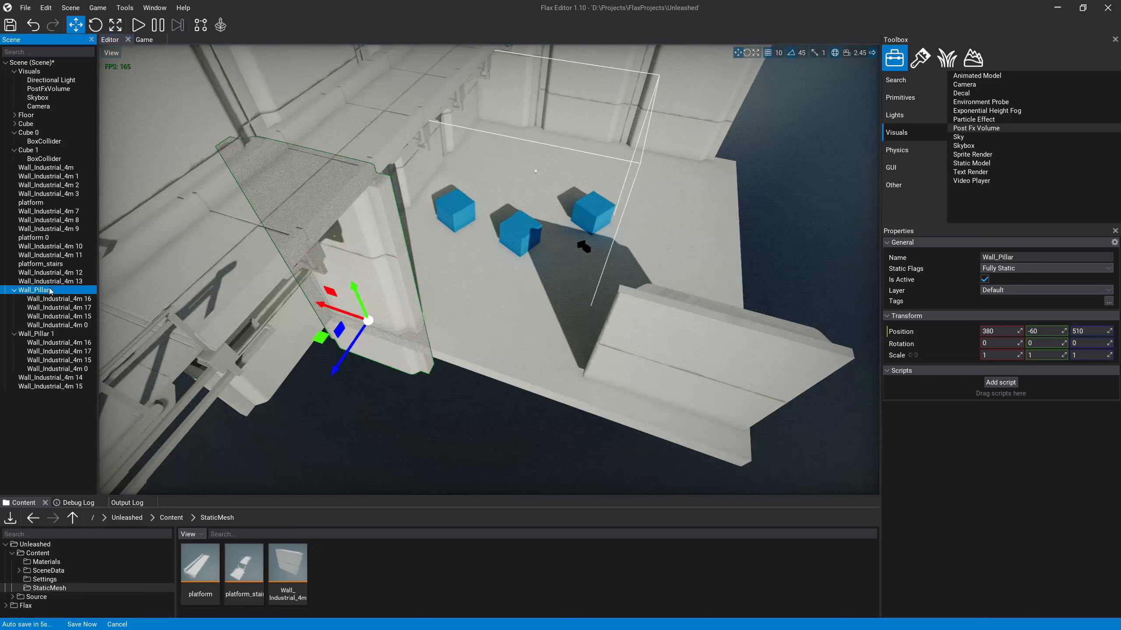
{"action": "left_click", "coordinate": [714, 321]}
{"action": "key", "text": "Delete"}
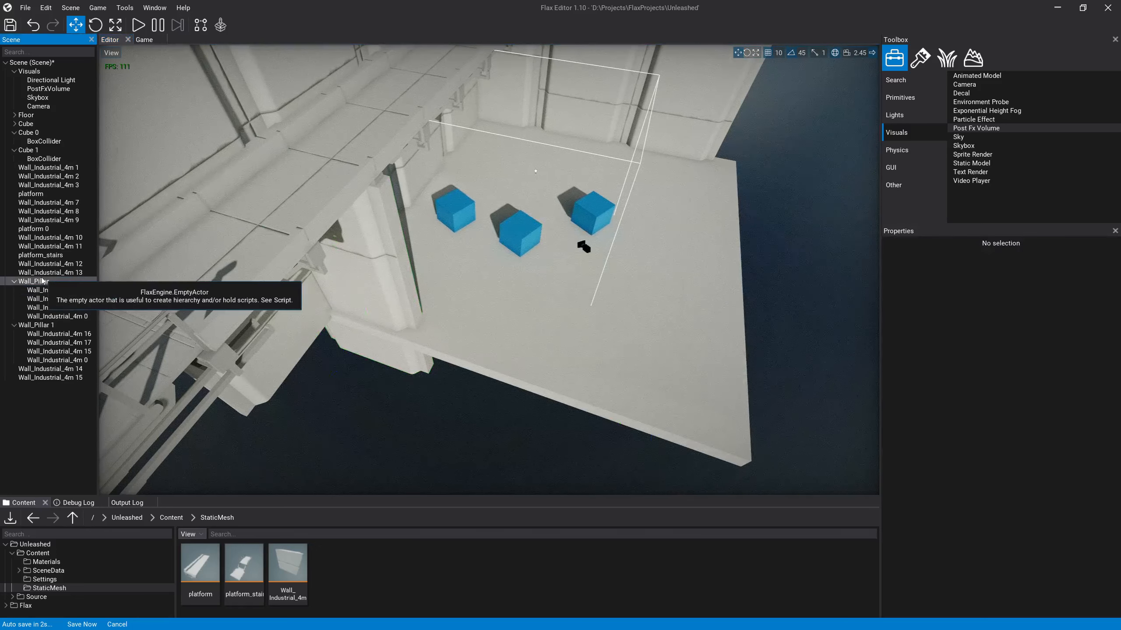
Step: Duplicate Wall_Pillar and move the copy along X to -520 at the floor's outer corner
{"action": "left_click", "coordinate": [42, 282]}
{"action": "key", "text": "ctrl+d"}
{"action": "left_click_drag", "start_coordinate": [338, 312], "coordinate": [618, 349]}
{"action": "key", "text": "ctrl+d"}
{"action": "left_click_drag", "start_coordinate": [615, 404], "coordinate": [497, 377]}
{"action": "key", "text": "Delete"}
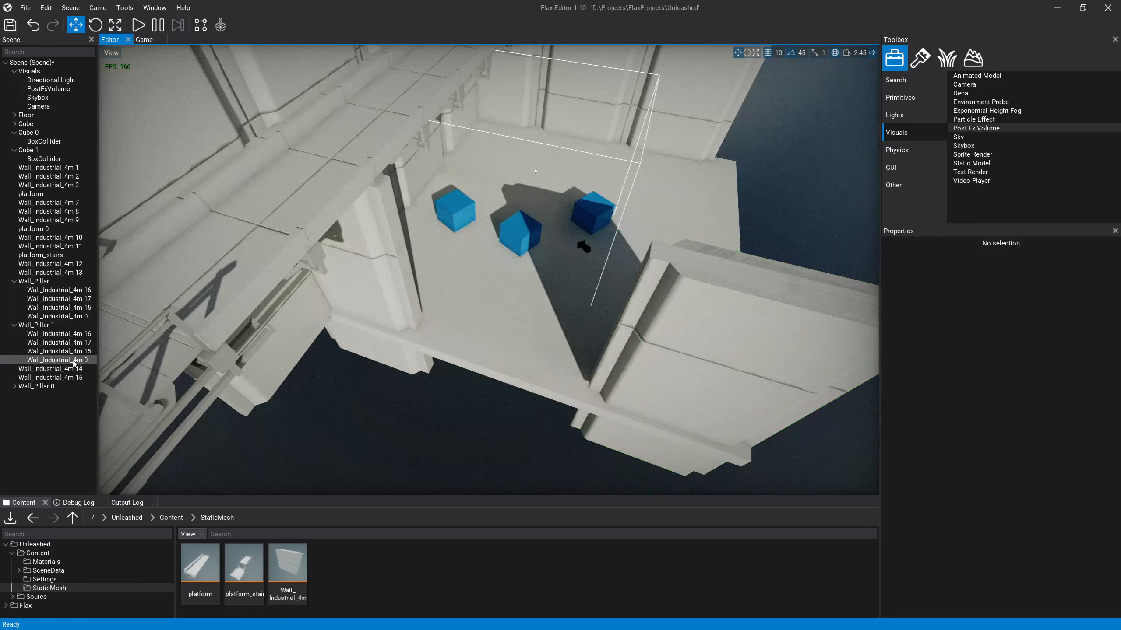
Step: Save Wall_Pillar 0 as a prefab in the StaticMesh folder and place an instance at about X -490, Y 220
{"action": "left_click", "coordinate": [36, 387]}
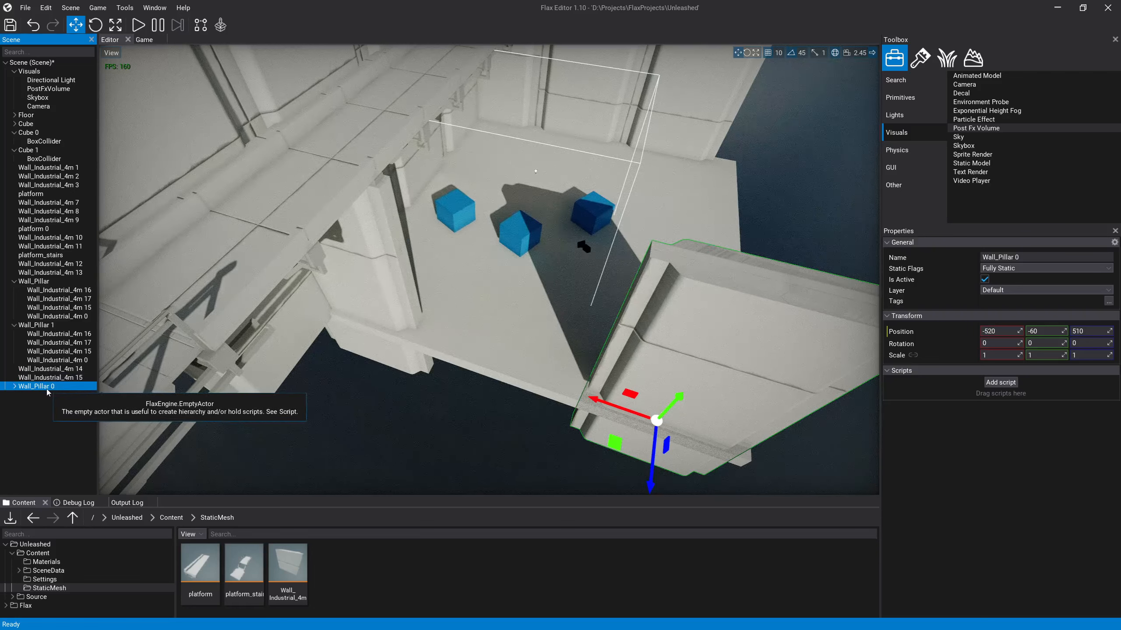
{"action": "left_click_drag", "start_coordinate": [47, 392], "coordinate": [350, 578]}
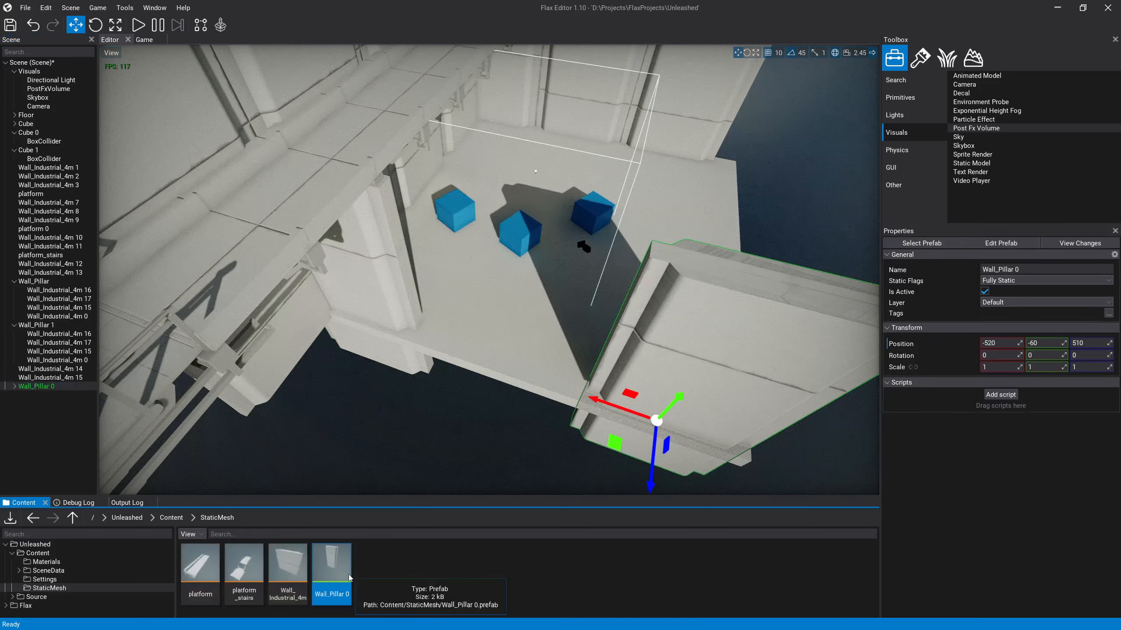
{"action": "key", "text": "d"}
{"action": "right_click_drag", "start_coordinate": [486, 335], "coordinate": [507, 485]}
{"action": "left_click_drag", "start_coordinate": [329, 571], "coordinate": [498, 390]}
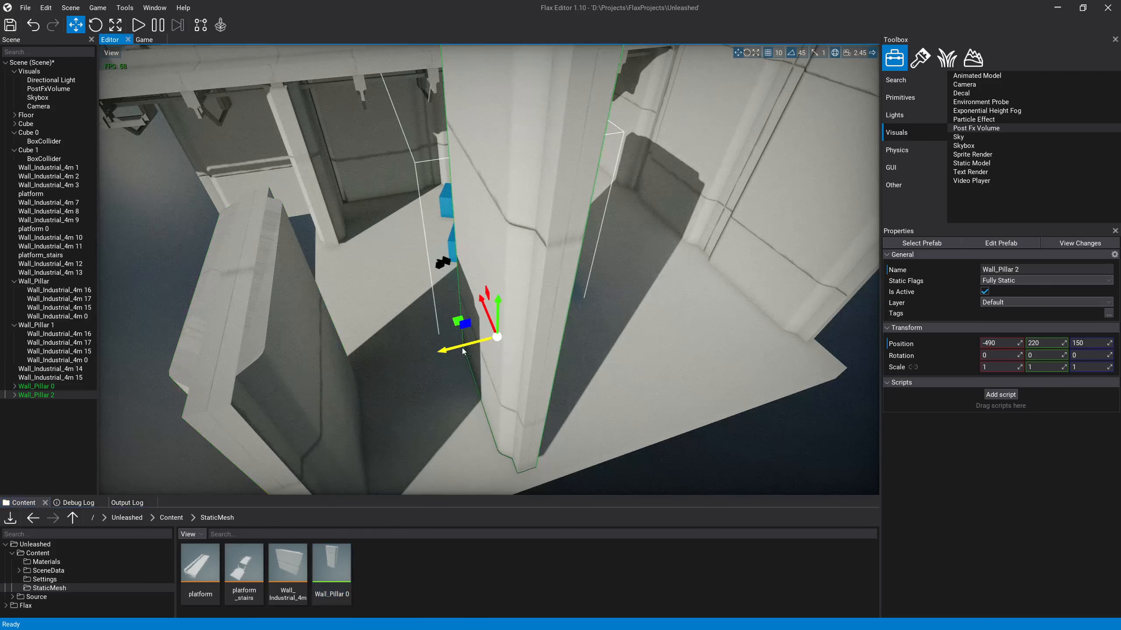
Step: Slide the Wall_Pillar 2 instance along Z on the open floor edge and delete Wall_Pillar 0 from the scene
{"action": "left_click_drag", "start_coordinate": [463, 351], "coordinate": [497, 327]}
{"action": "right_click_drag", "start_coordinate": [497, 327], "coordinate": [644, 429]}
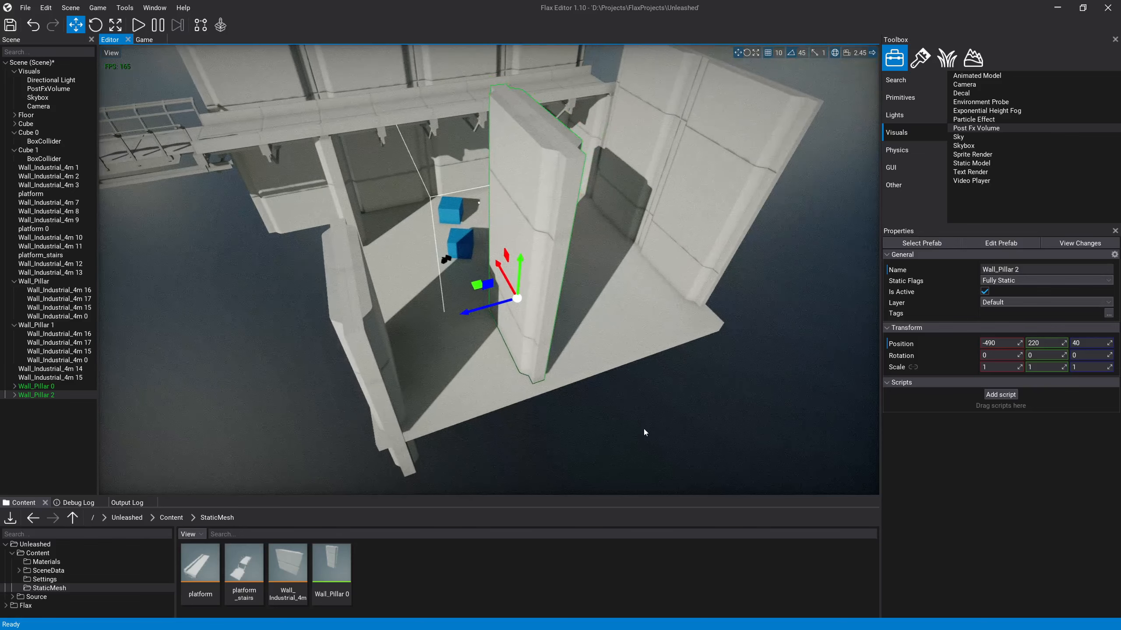
{"action": "left_click", "coordinate": [643, 429]}
{"action": "left_click", "coordinate": [531, 333]}
{"action": "left_click_drag", "start_coordinate": [482, 313], "coordinate": [462, 317]}
{"action": "left_click", "coordinate": [363, 315]}
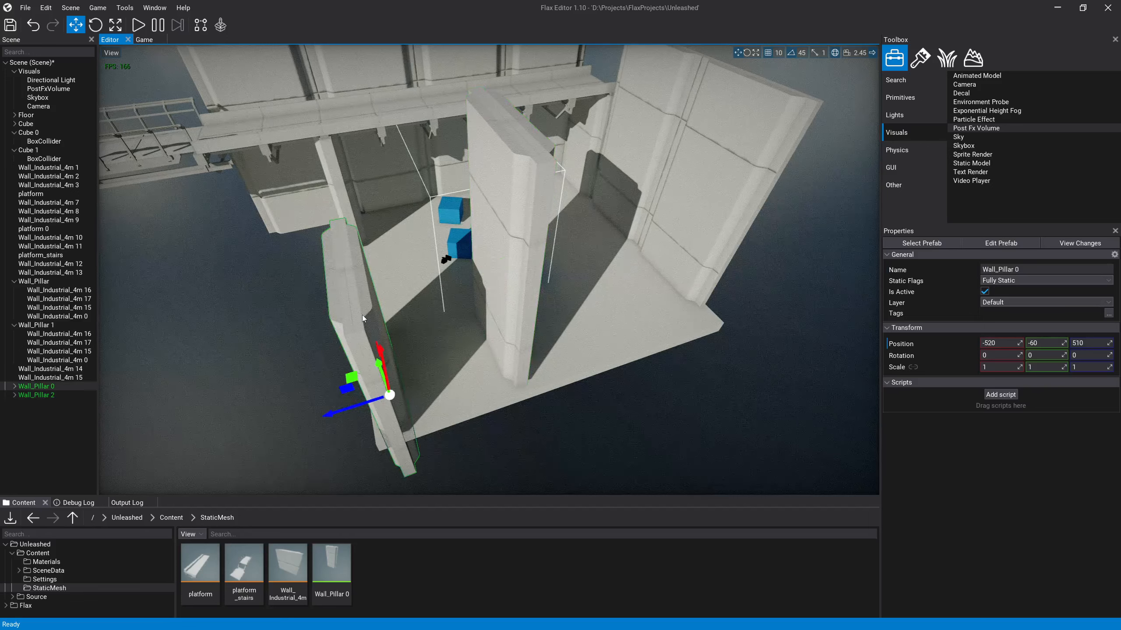
{"action": "key", "text": "Delete"}
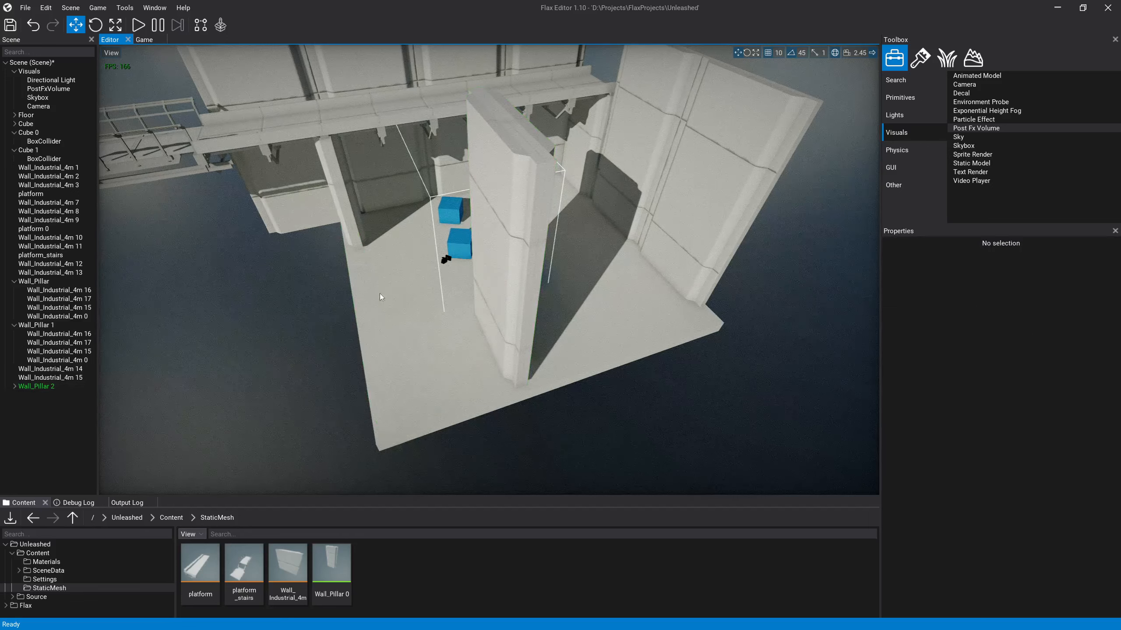
Step: Delete the old non-prefab pillar groups Wall_Pillar and Wall_Pillar 1 from the scene
{"action": "left_click", "coordinate": [522, 309]}
{"action": "left_click_drag", "start_coordinate": [470, 312], "coordinate": [354, 348]}
{"action": "right_click_drag", "start_coordinate": [354, 347], "coordinate": [284, 291]}
{"action": "left_click", "coordinate": [256, 272]}
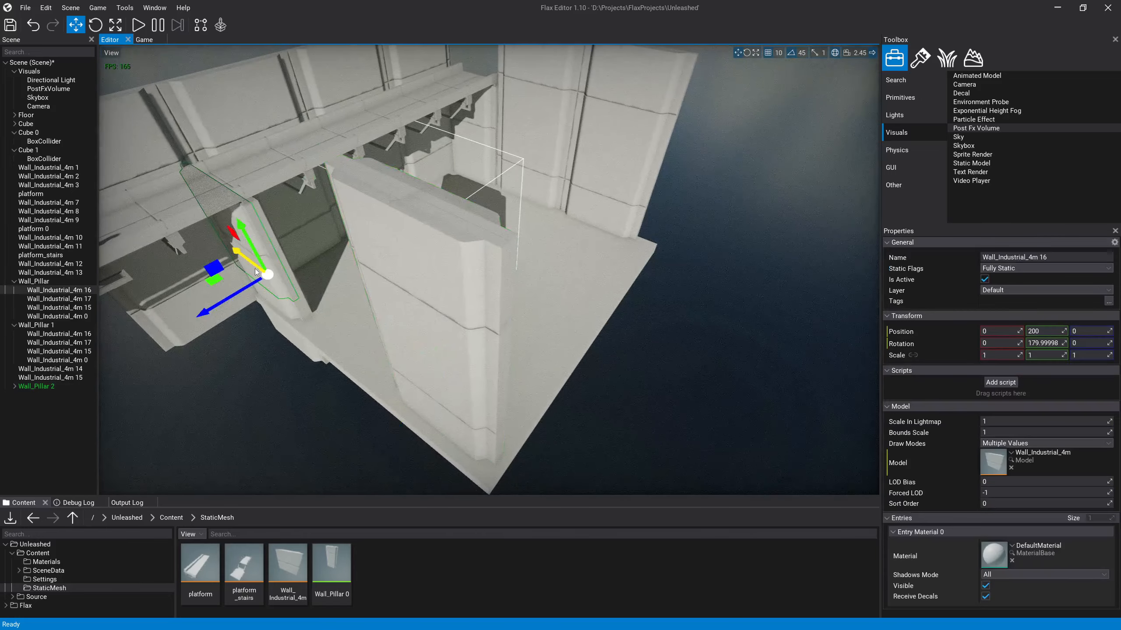
{"action": "left_click", "coordinate": [289, 272]}
{"action": "left_click", "coordinate": [33, 281]}
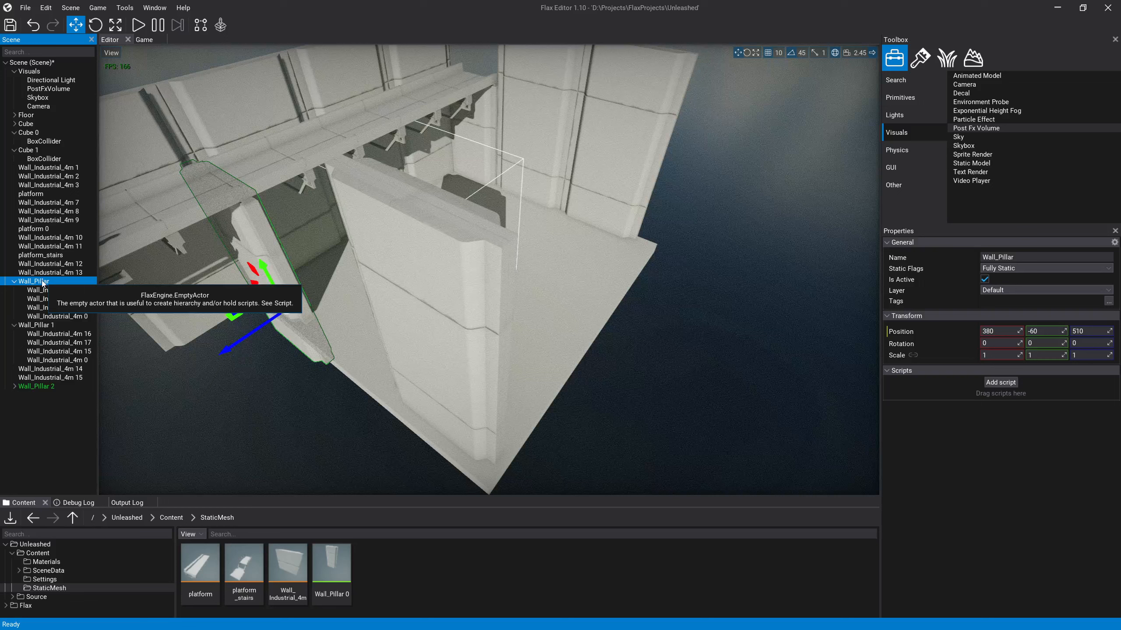
{"action": "key", "text": "Delete"}
{"action": "left_click", "coordinate": [35, 282]}
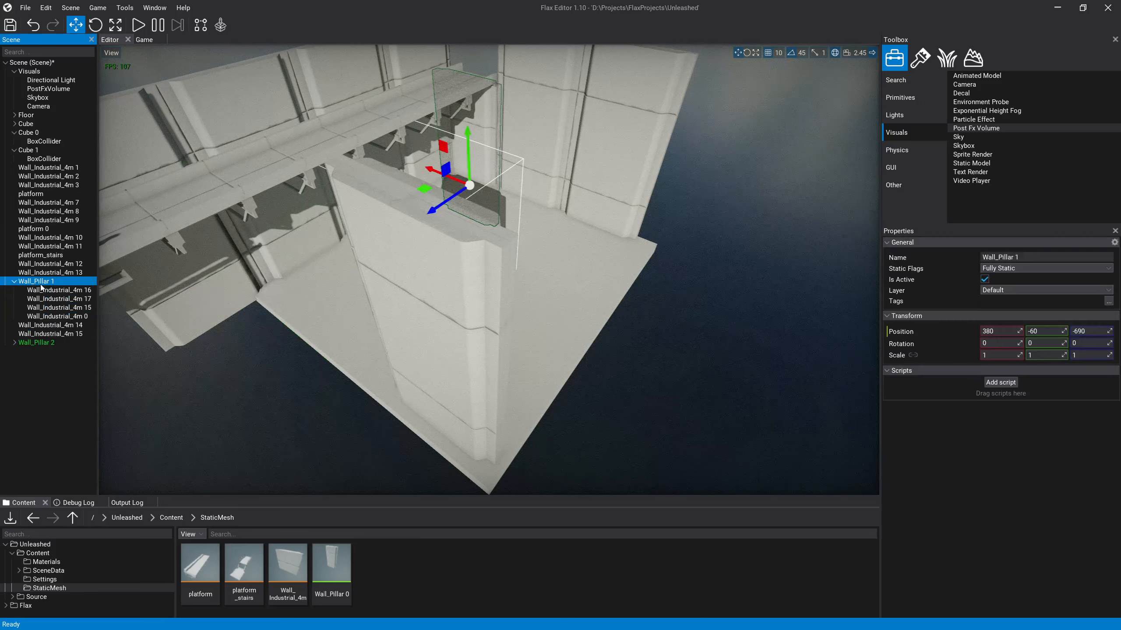
{"action": "key", "text": "Delete"}
Step: Move the Wall_Pillar 2 prefab instance beneath the platform to X 340, Y -70, Z 510
{"action": "left_click", "coordinate": [443, 338]}
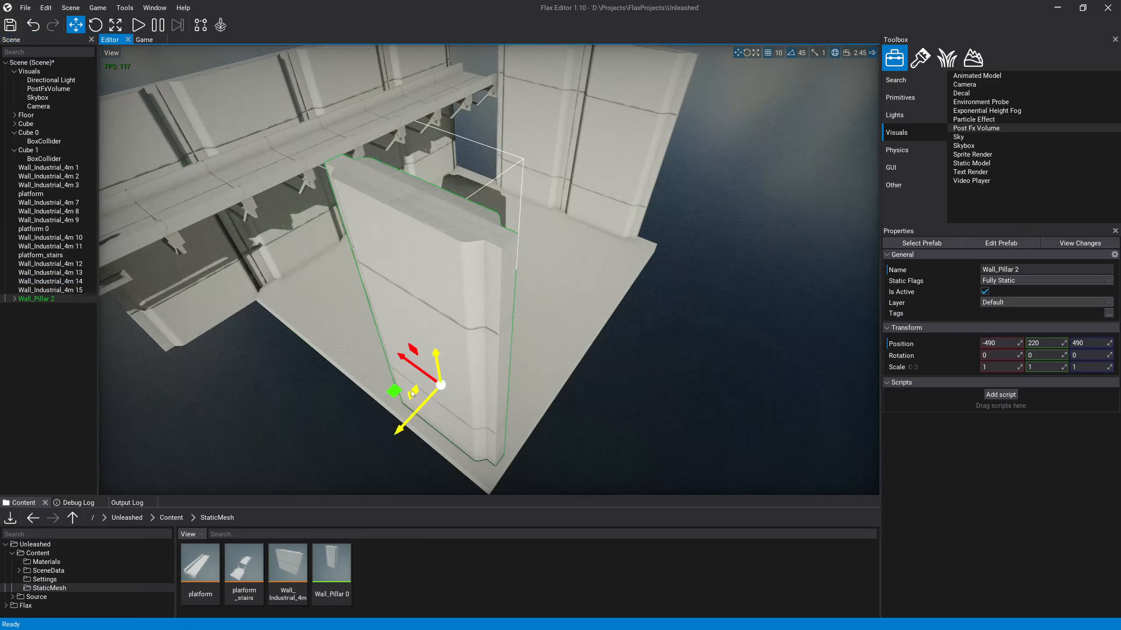
{"action": "right_click_drag", "start_coordinate": [411, 400], "coordinate": [467, 309]}
{"action": "key", "text": "a"}
{"action": "right_click_drag", "start_coordinate": [497, 371], "coordinate": [505, 363]}
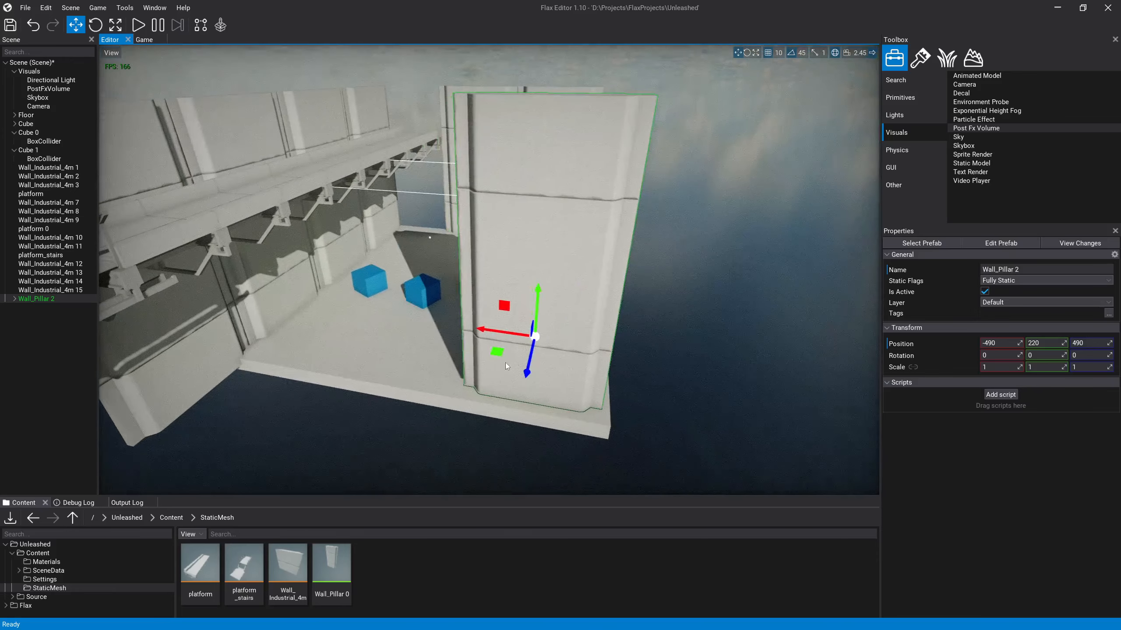
{"action": "left_click_drag", "start_coordinate": [506, 309], "coordinate": [268, 344]}
{"action": "right_click_drag", "start_coordinate": [268, 344], "coordinate": [163, 340]}
{"action": "key", "text": "d"}
{"action": "right_click_drag", "start_coordinate": [512, 296], "coordinate": [542, 311]}
{"action": "left_click_drag", "start_coordinate": [349, 359], "coordinate": [335, 355]}
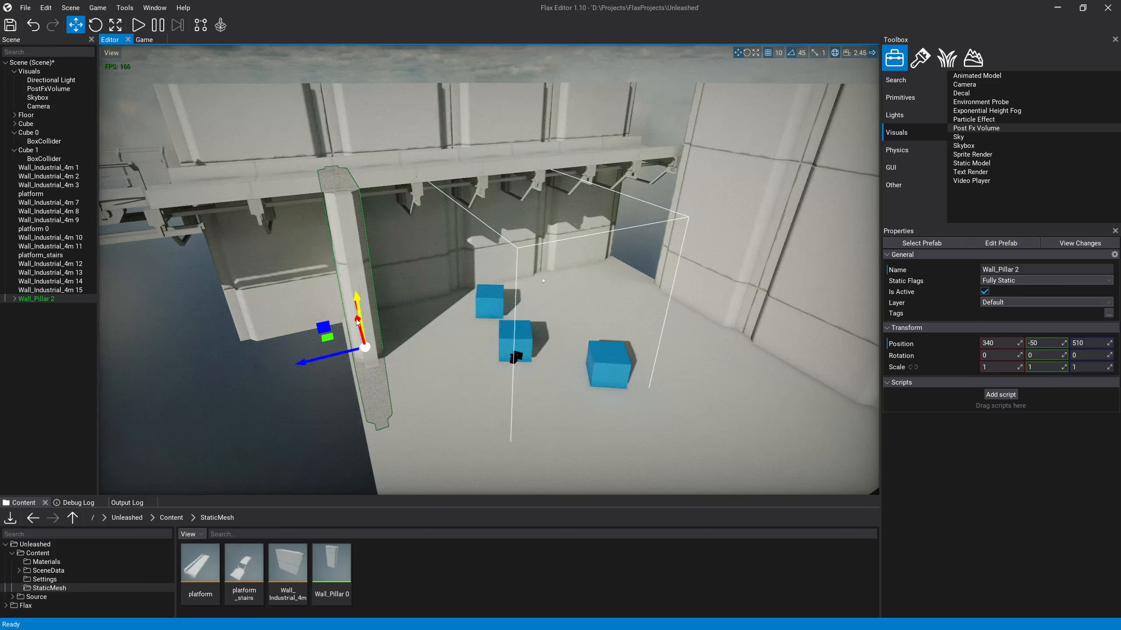
{"action": "left_click_drag", "start_coordinate": [362, 307], "coordinate": [363, 312]}
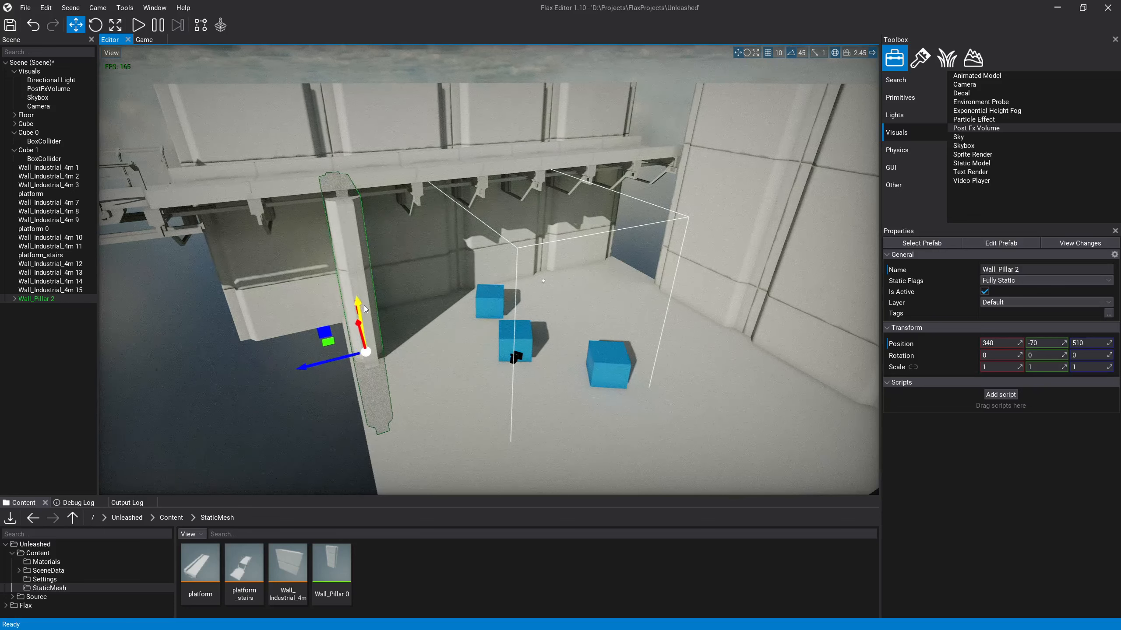
Step: Fine-tune Wall_Pillar 2 beneath the platform, placing it at X 330 and Z 510
{"action": "key", "text": "w"}
{"action": "right_click_drag", "start_coordinate": [363, 312], "coordinate": [389, 316]}
{"action": "key", "text": "a"}
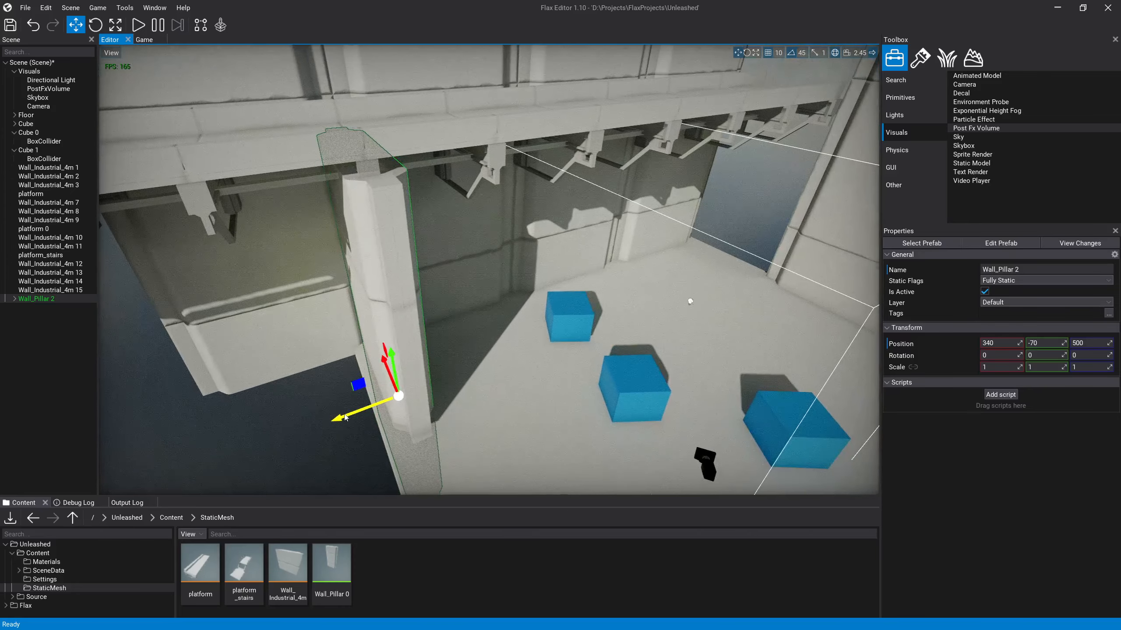
{"action": "right_click_drag", "start_coordinate": [346, 417], "coordinate": [368, 346]}
{"action": "left_click_drag", "start_coordinate": [305, 396], "coordinate": [299, 389]}
{"action": "left_click_drag", "start_coordinate": [326, 445], "coordinate": [322, 451]}
{"action": "right_click_drag", "start_coordinate": [573, 357], "coordinate": [550, 357]}
Step: Duplicate Wall_Pillar 2 and move the copy along Z to -680 at the opposite end of the platform
{"action": "key", "text": "ctrl+d"}
{"action": "left_click_drag", "start_coordinate": [272, 361], "coordinate": [574, 282]}
{"action": "right_click_drag", "start_coordinate": [572, 282], "coordinate": [604, 270]}
{"action": "key", "text": "w"}
Step: Delete the four side wall panels, Wall_Industrial_4m 12 to 15
{"action": "left_click", "coordinate": [604, 271]}
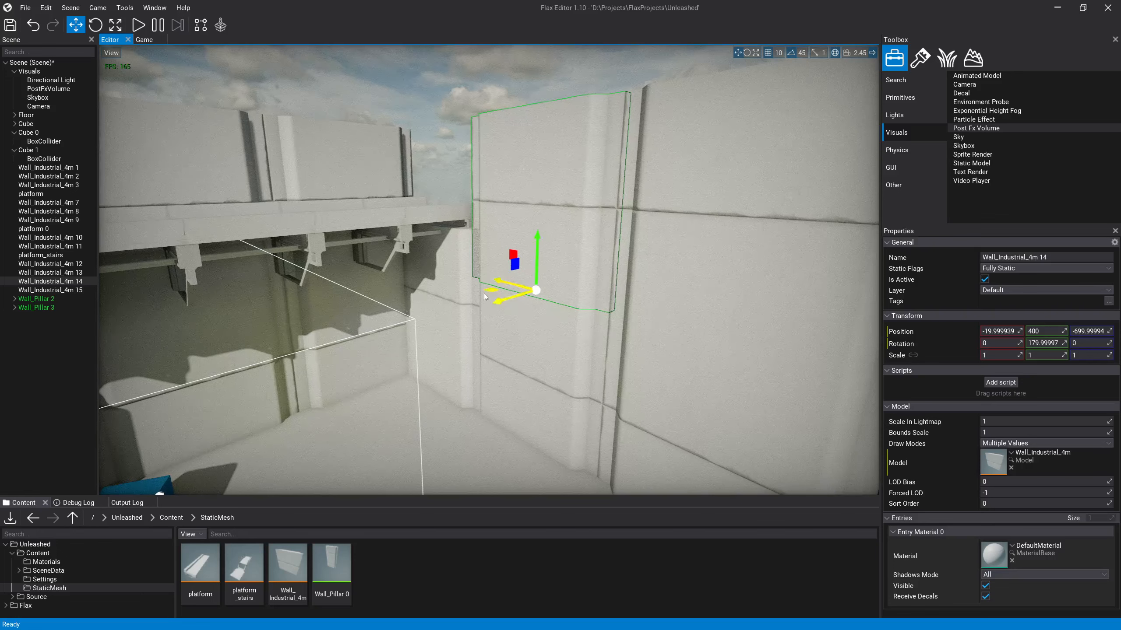
{"action": "right_click_drag", "start_coordinate": [497, 295], "coordinate": [525, 300]}
{"action": "key", "text": "a"}
{"action": "left_click", "coordinate": [60, 291]}
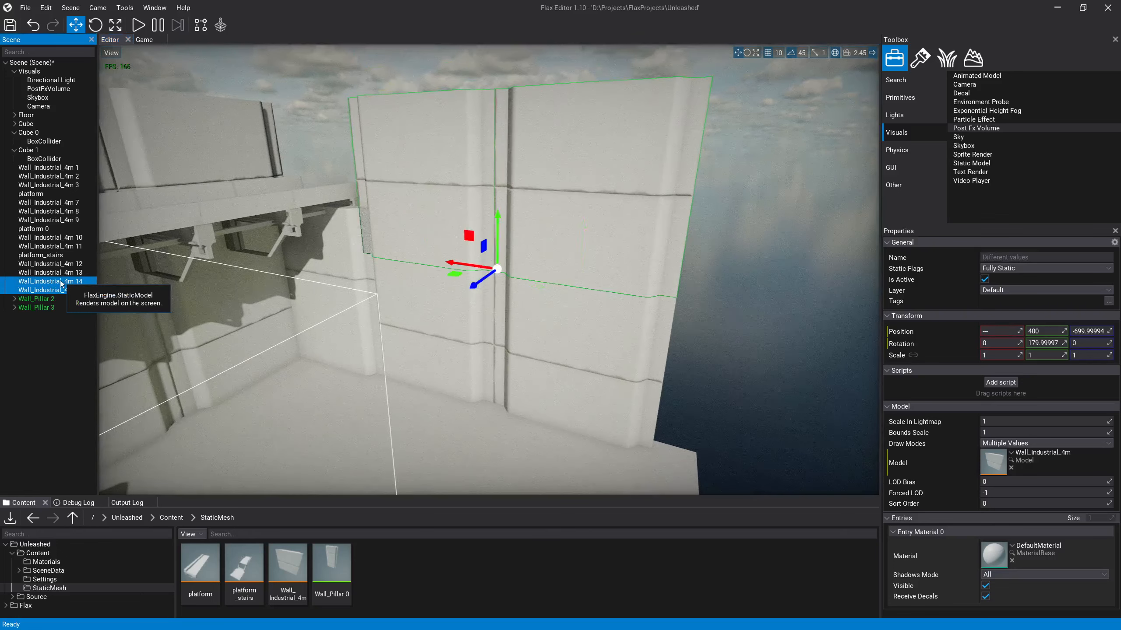
{"action": "left_click", "coordinate": [62, 264], "text": "shift"}
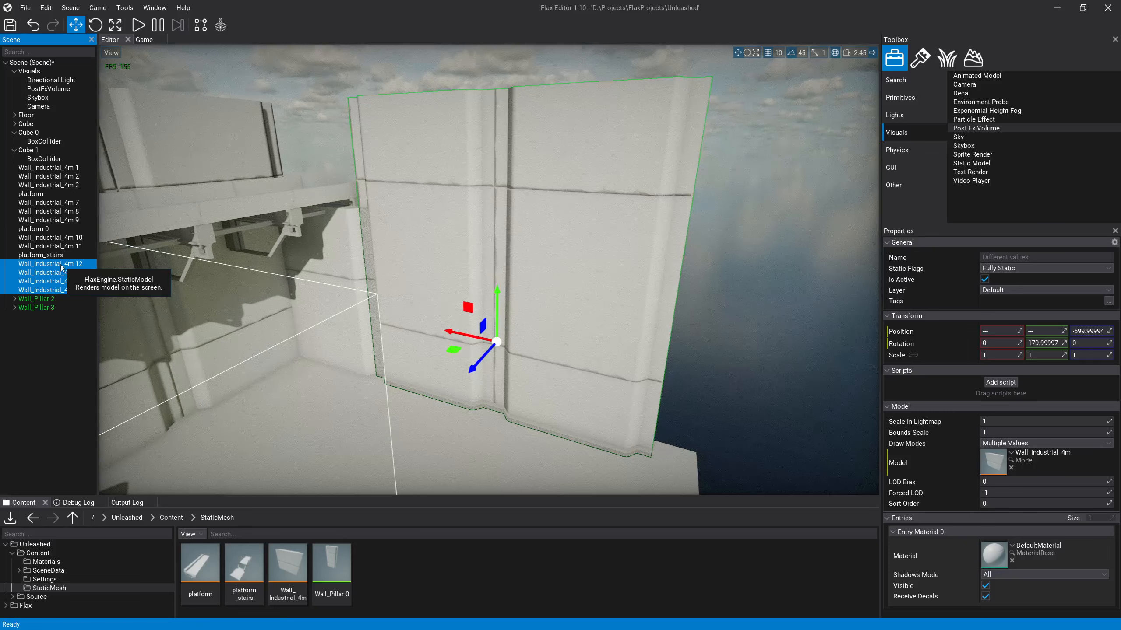
{"action": "key", "text": "Delete"}
Step: Raise Wall_Pillar 3 to Y -60 and shift it along Z to -690 at the platform's end
{"action": "left_click", "coordinate": [370, 274]}
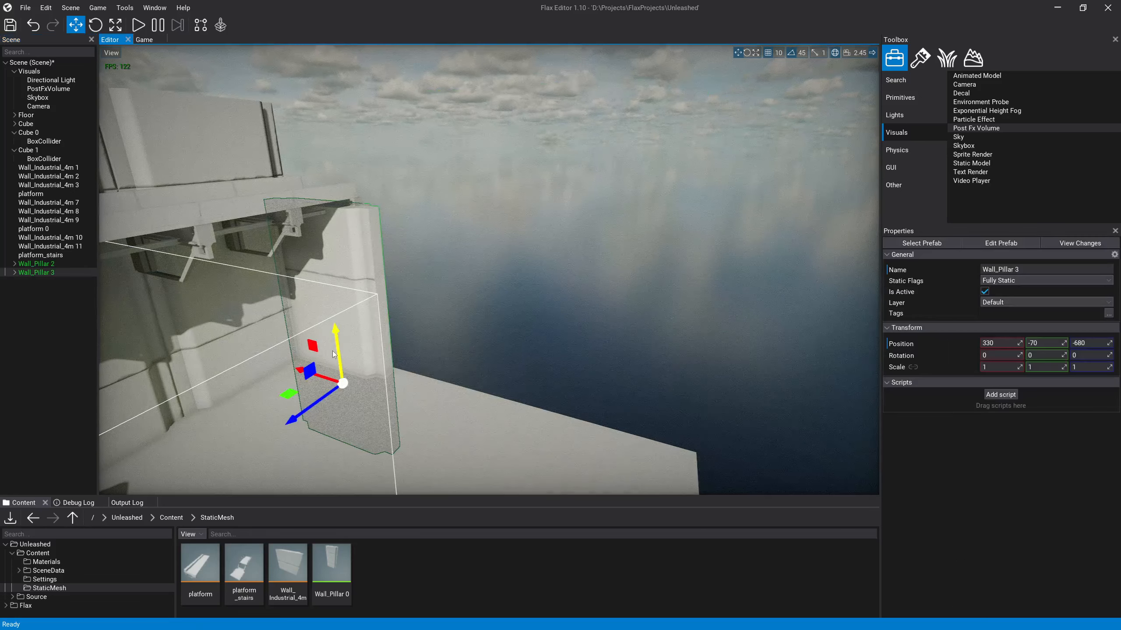
{"action": "left_click_drag", "start_coordinate": [334, 355], "coordinate": [336, 350]}
{"action": "right_click_drag", "start_coordinate": [337, 352], "coordinate": [511, 306]}
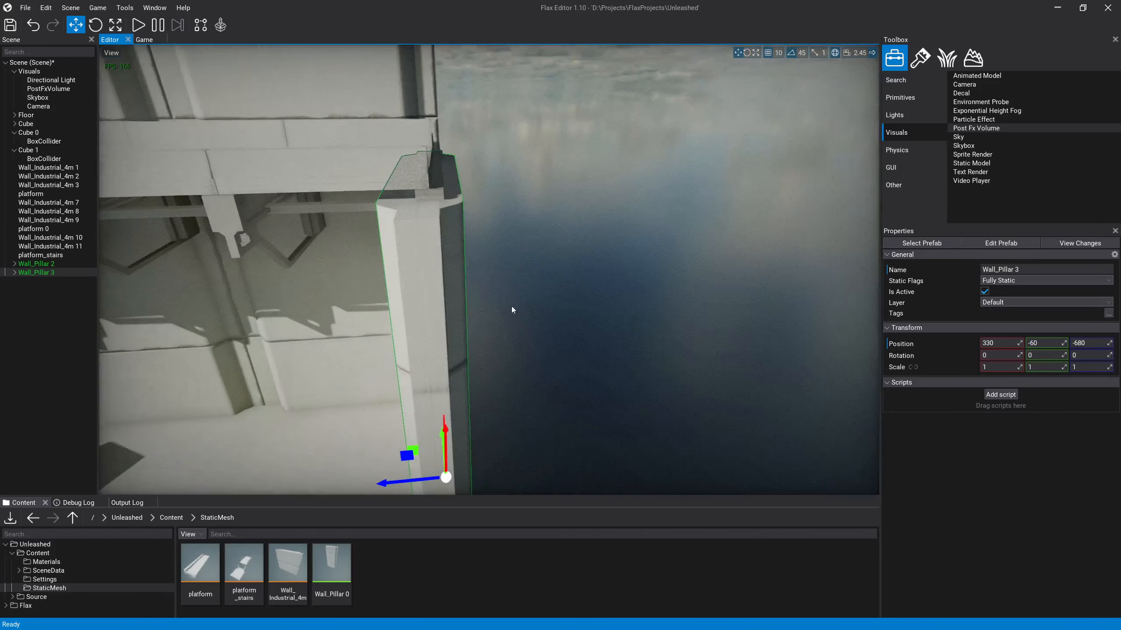
{"action": "left_click_drag", "start_coordinate": [423, 480], "coordinate": [428, 480]}
{"action": "right_click_drag", "start_coordinate": [428, 480], "coordinate": [337, 490]}
Step: Duplicate Wall_Pillar 2 and Wall_Pillar 3 together and move the copies along X to -510 at the floor's outer corners
{"action": "left_click", "coordinate": [309, 333], "text": "ctrl"}
{"action": "key", "text": "ctrl+d"}
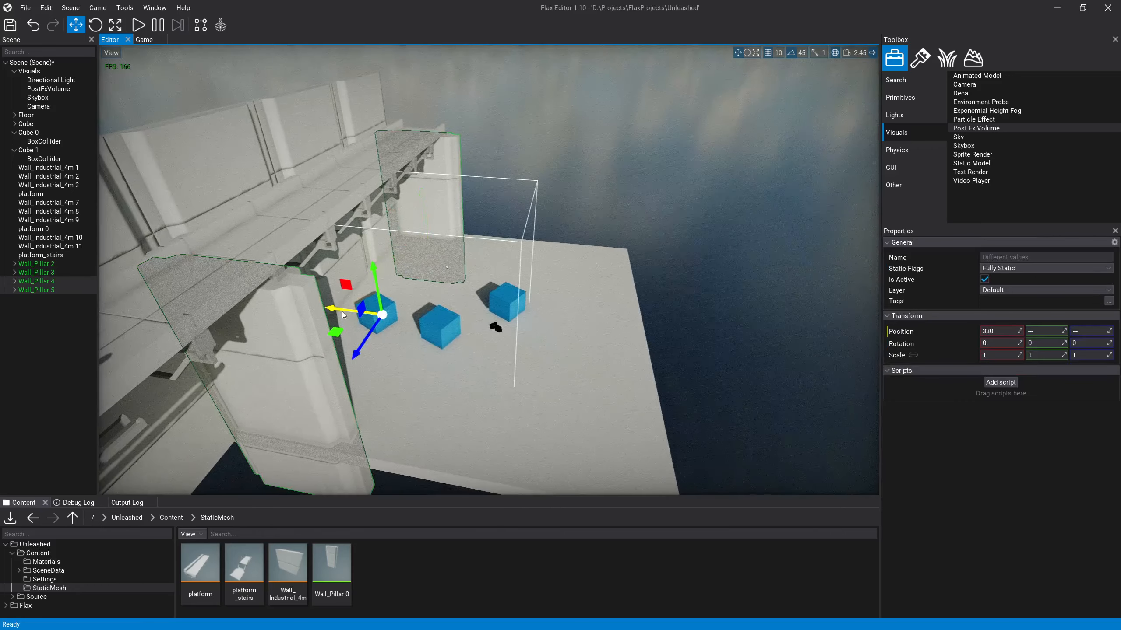
{"action": "left_click_drag", "start_coordinate": [336, 318], "coordinate": [531, 354]}
{"action": "right_click_drag", "start_coordinate": [531, 353], "coordinate": [567, 398]}
Step: Try to duplicate the upper wall panel inside Wall_Pillar 5 and move the copy
{"action": "mouse_move", "coordinate": [474, 347]}
{"action": "right_mouse_down"}
{"action": "mouse_move", "coordinate": [450, 329]}
{"action": "mouse_move", "coordinate": [459, 333]}
{"action": "right_mouse_up"}
{"action": "left_click", "coordinate": [459, 334]}
{"action": "key", "text": "ctrl+d"}
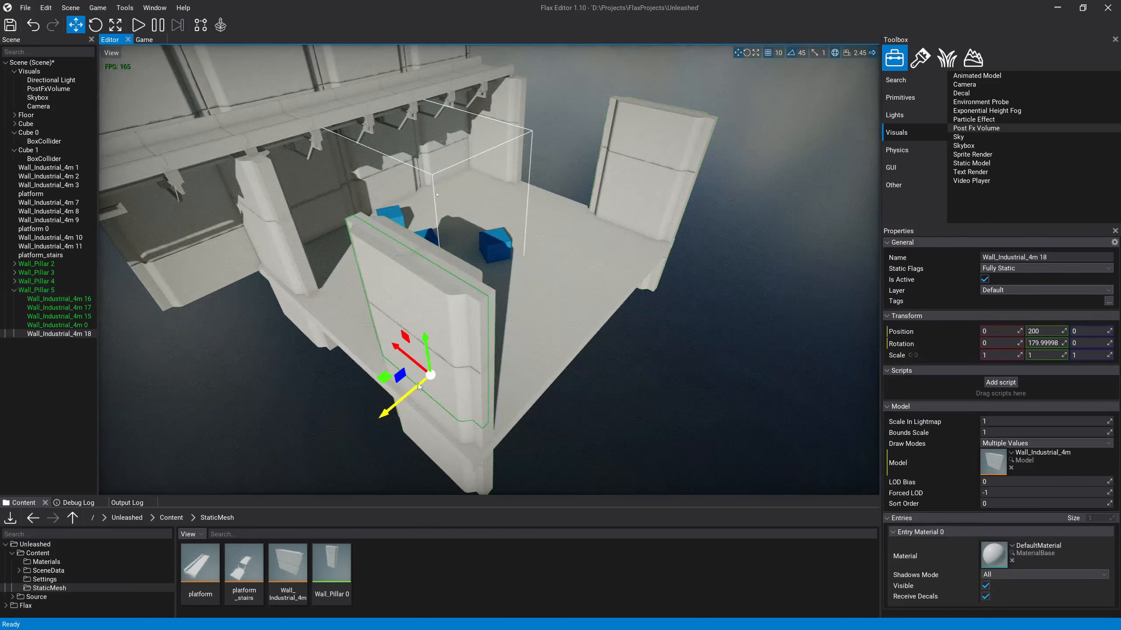
{"action": "left_click_drag", "start_coordinate": [384, 377], "coordinate": [480, 418]}
{"action": "key", "text": "ctrl+z"}
{"action": "key", "text": "ctrl+z"}
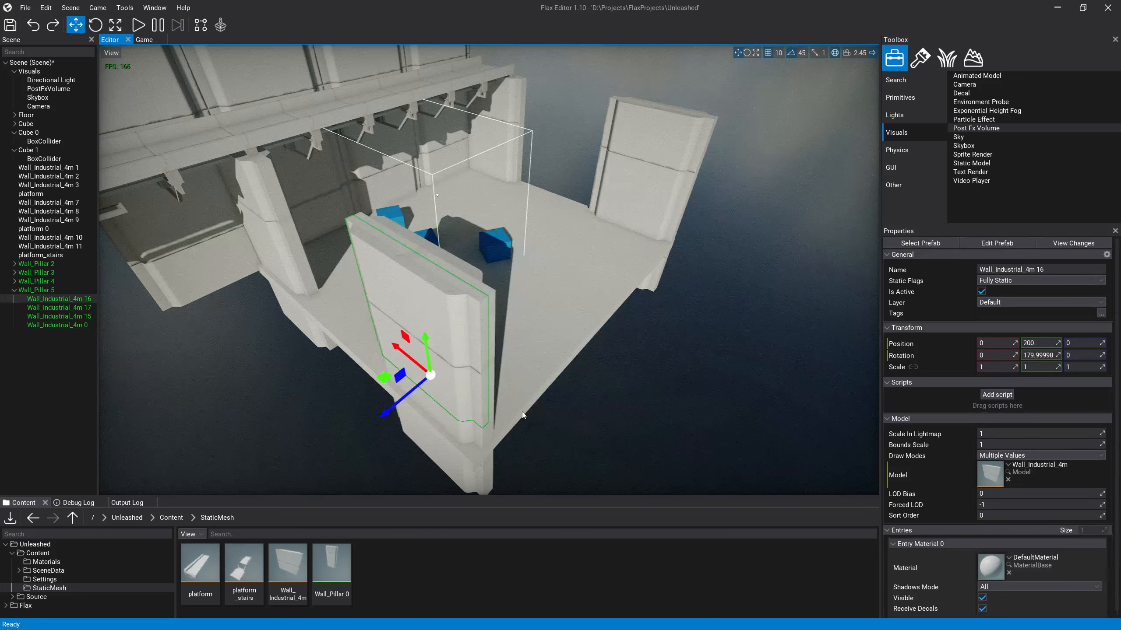
Step: Examine how the pillar prefab instances and the child panels of Wall_Pillar 5 are selected in the scene
{"action": "left_click", "coordinate": [58, 307]}
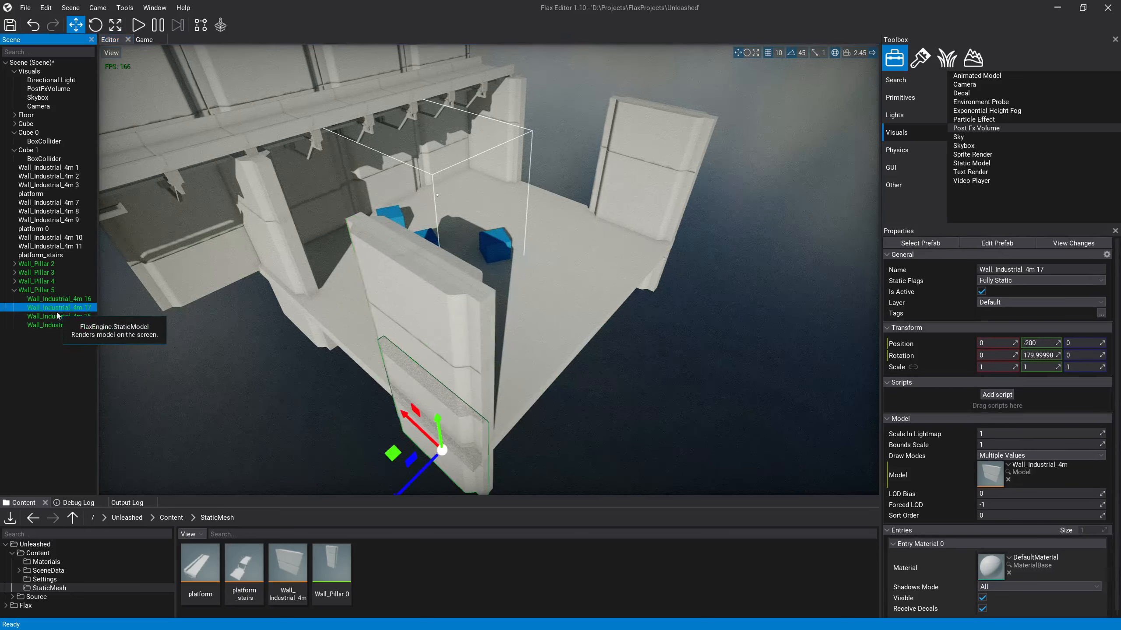
{"action": "left_click", "coordinate": [47, 282]}
{"action": "left_click", "coordinate": [14, 290]}
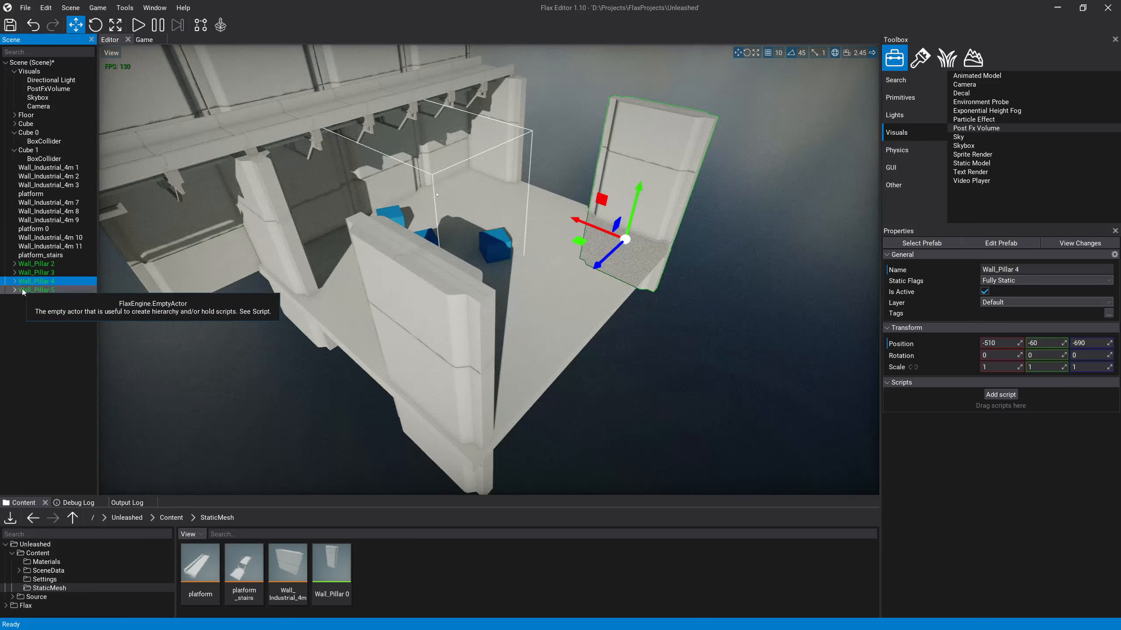
{"action": "left_click", "coordinate": [53, 273]}
{"action": "left_click", "coordinate": [483, 403]}
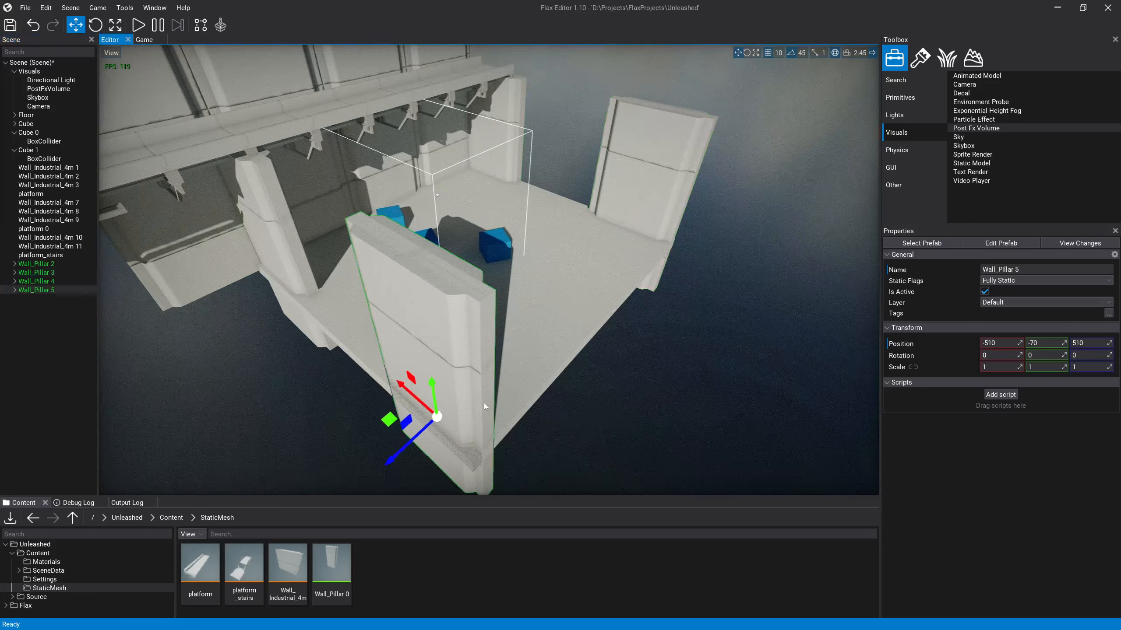
{"action": "left_click", "coordinate": [459, 352]}
{"action": "left_click", "coordinate": [632, 391]}
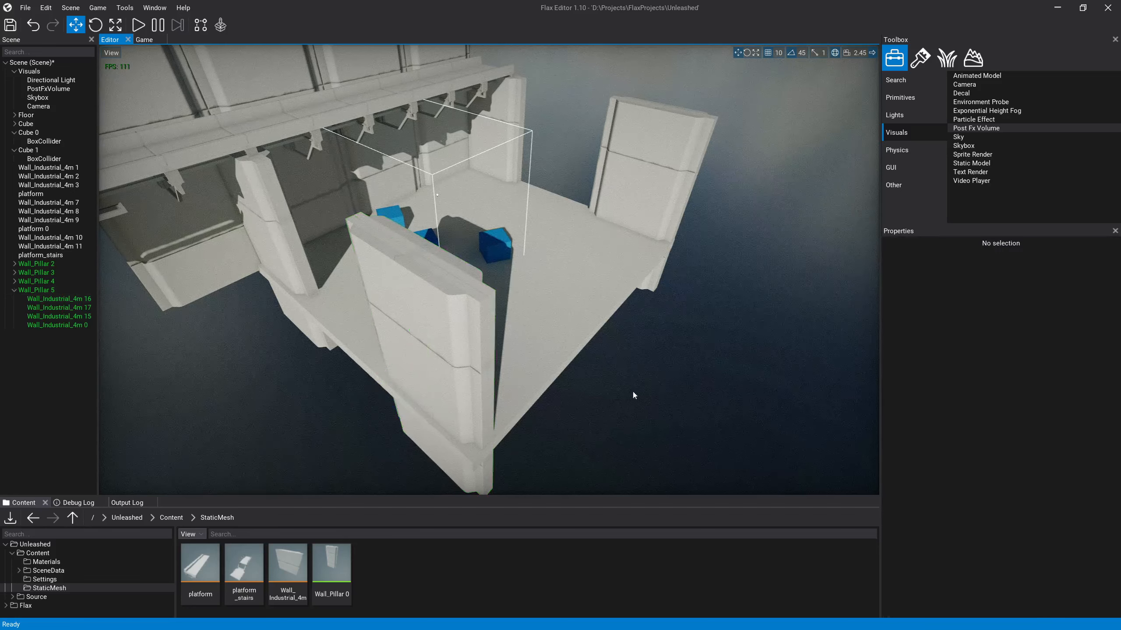
{"action": "left_click", "coordinate": [14, 290]}
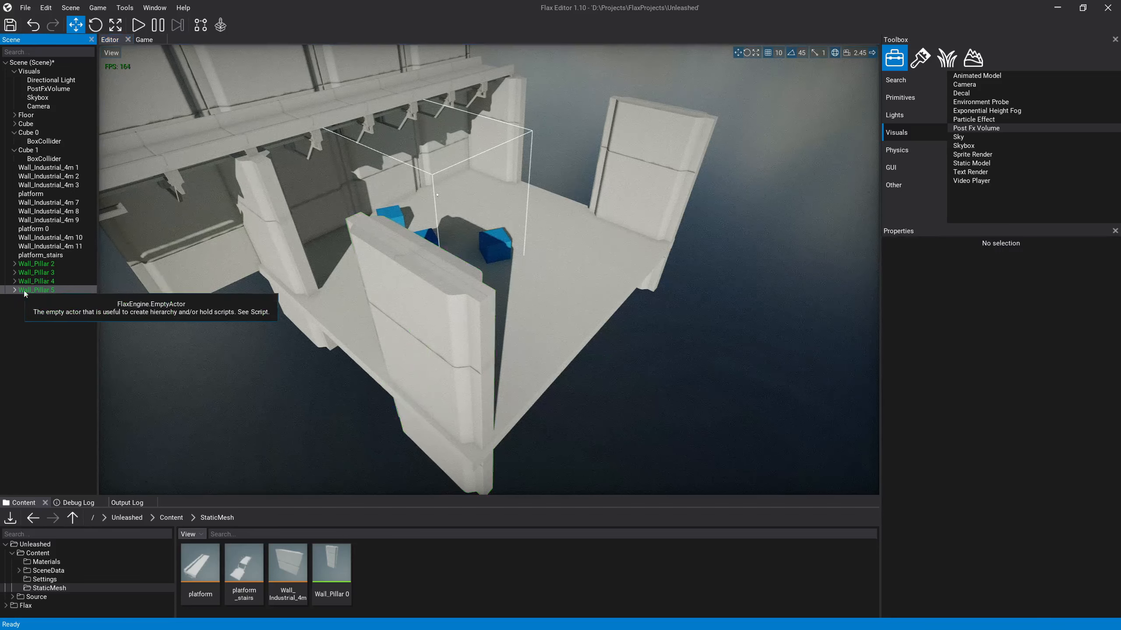
{"action": "left_click", "coordinate": [452, 279]}
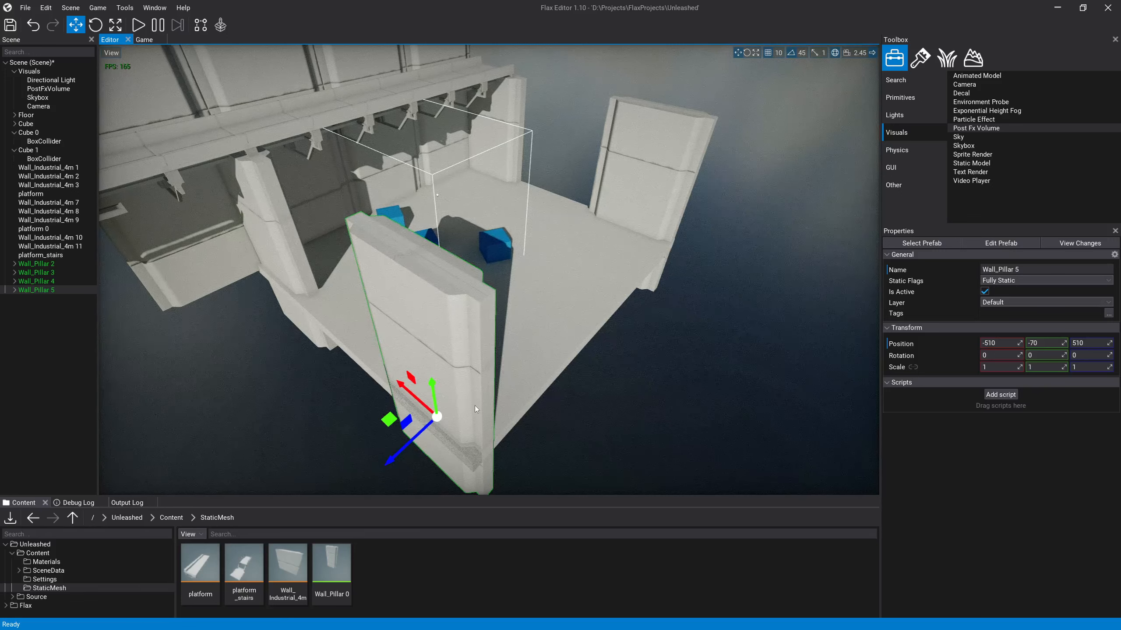
{"action": "left_click", "coordinate": [548, 344]}
Step: Duplicate Wall_Pillar 5 and move the copy along Z to -110 at the middle of the open floor edge
{"action": "left_click", "coordinate": [441, 272]}
{"action": "key", "text": "ctrl+d"}
{"action": "left_click_drag", "start_coordinate": [398, 450], "coordinate": [594, 347]}
{"action": "key", "text": "d"}
{"action": "right_click_drag", "start_coordinate": [609, 342], "coordinate": [455, 318]}
{"action": "key", "text": "s"}
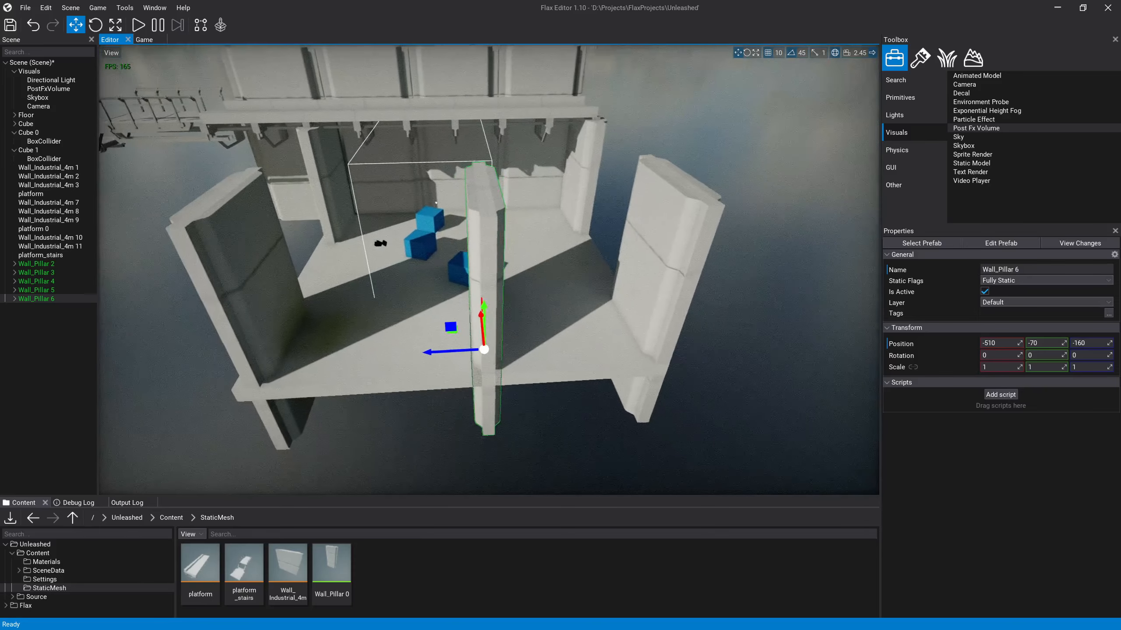
{"action": "left_click_drag", "start_coordinate": [474, 352], "coordinate": [442, 354]}
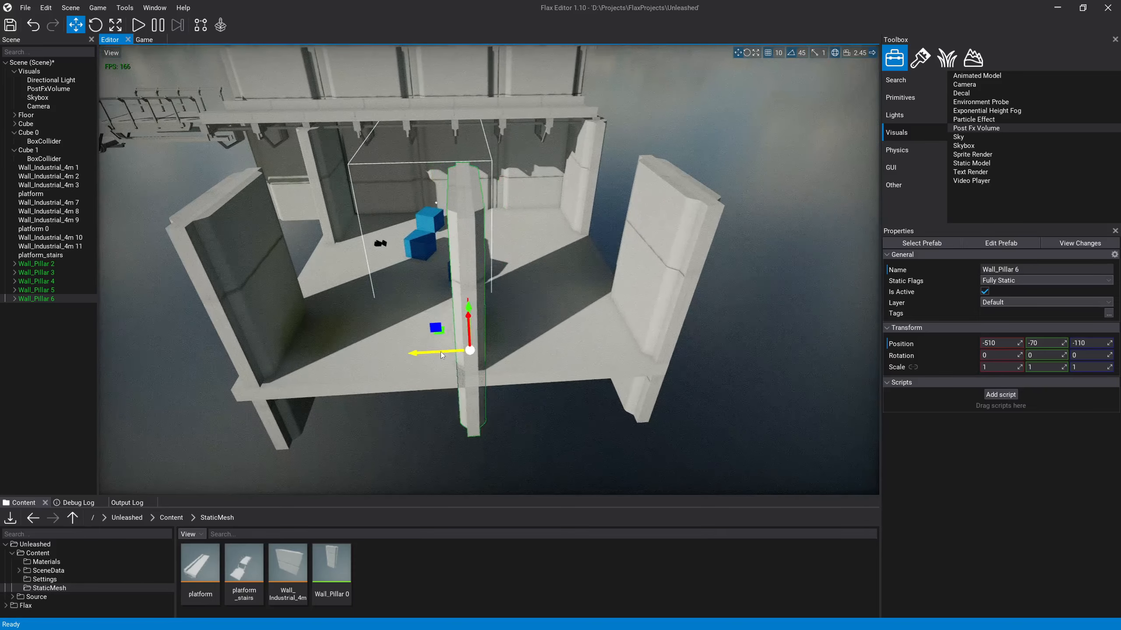
{"action": "right_click_drag", "start_coordinate": [456, 372], "coordinate": [459, 365]}
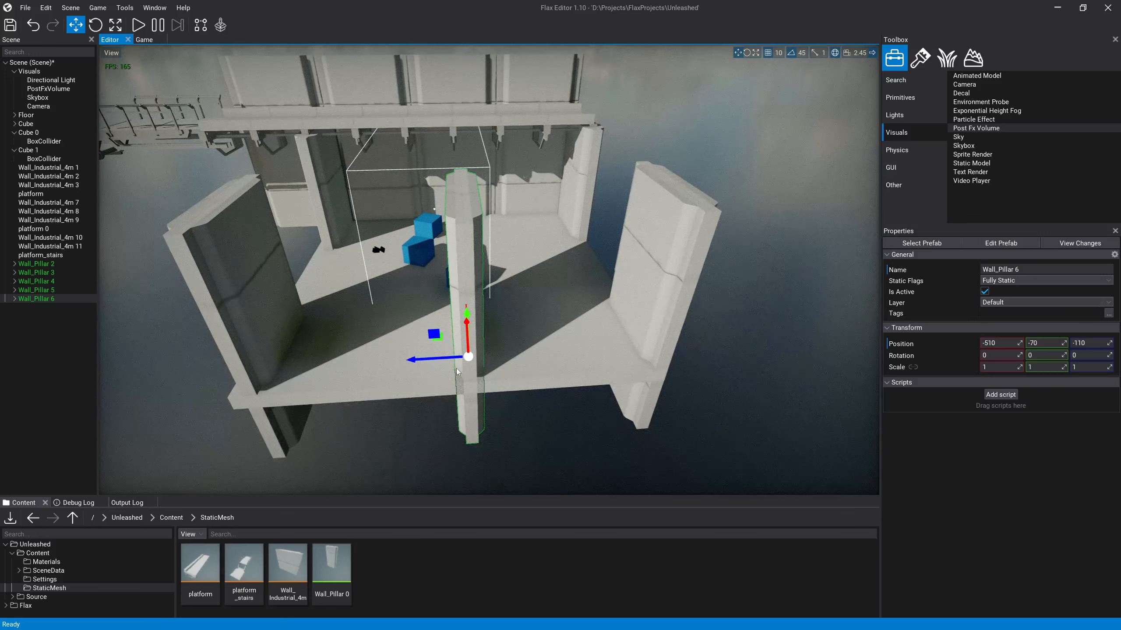
Step: Try laying Wall_Pillar 6 flat on the floor edge, rotated -90 about X at Y 20, Z 110, and delete it
{"action": "key", "text": "e"}
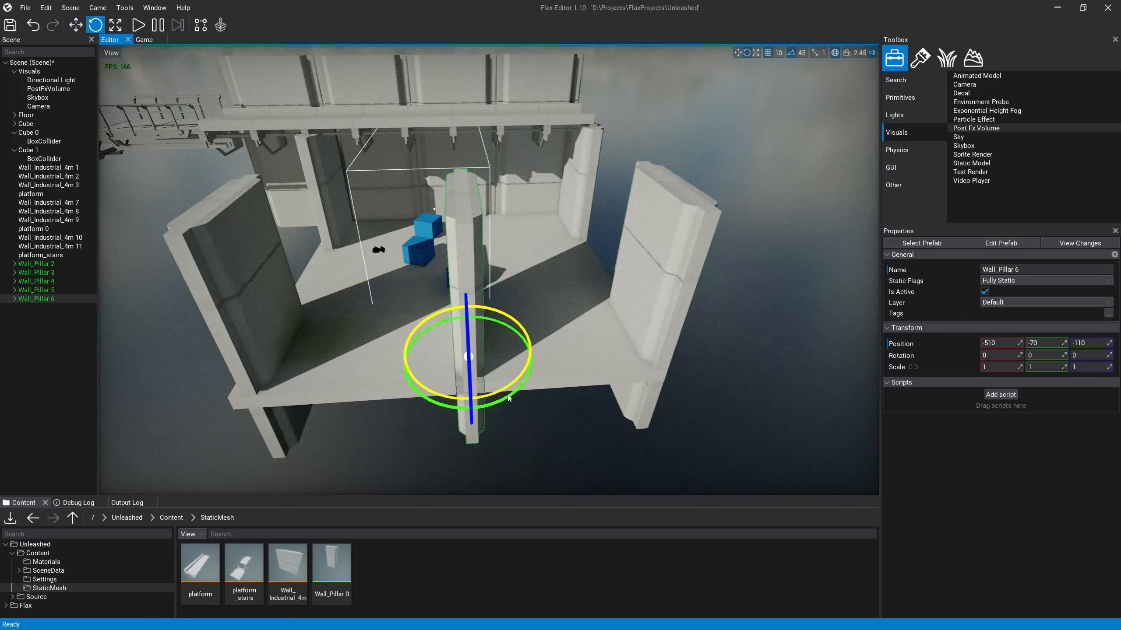
{"action": "left_click_drag", "start_coordinate": [468, 399], "coordinate": [583, 396]}
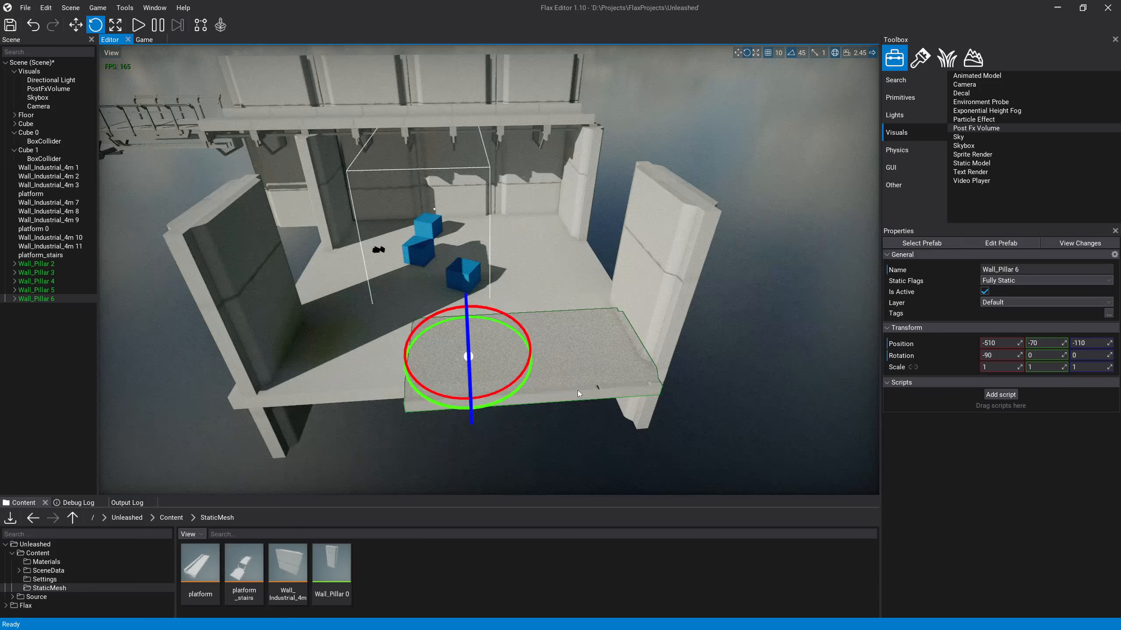
{"action": "key", "text": "w"}
{"action": "left_click_drag", "start_coordinate": [434, 335], "coordinate": [359, 315]}
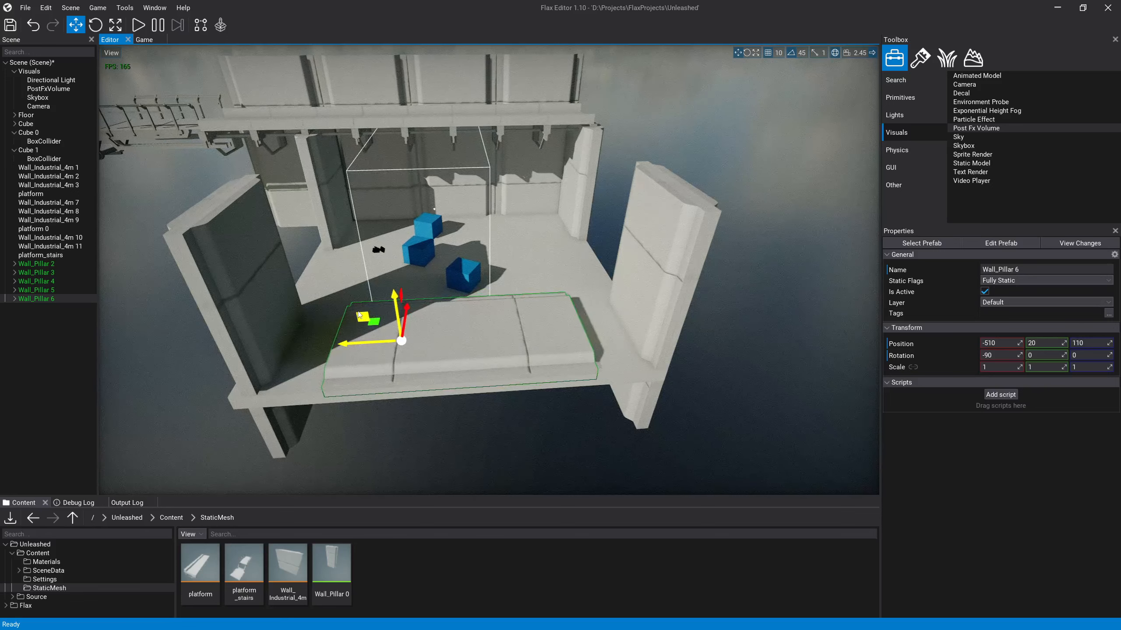
{"action": "mouse_move", "coordinate": [564, 351]}
{"action": "right_mouse_down"}
{"action": "mouse_move", "coordinate": [591, 367]}
{"action": "mouse_move", "coordinate": [520, 331]}
{"action": "mouse_move", "coordinate": [581, 352]}
{"action": "right_mouse_up"}
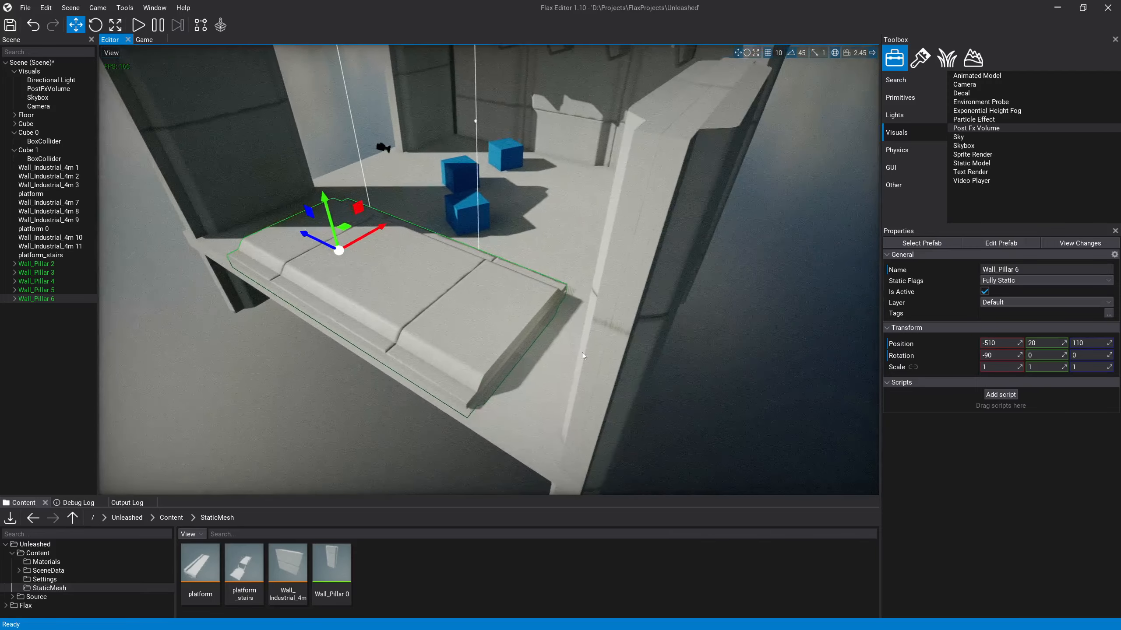
{"action": "key", "text": "Delete"}
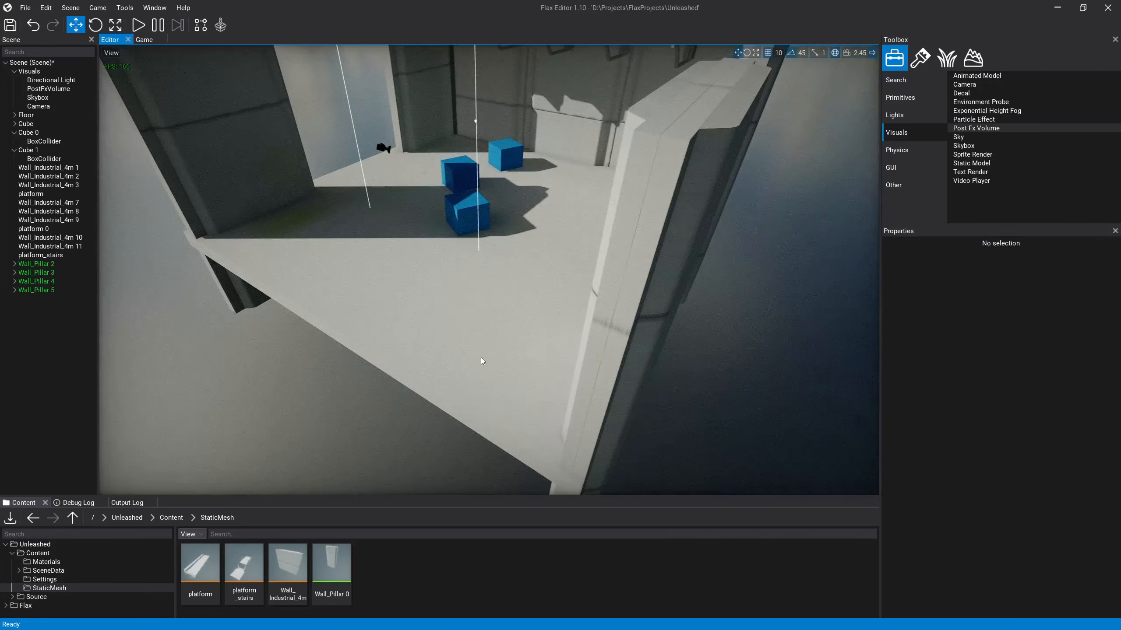
Step: Look around the room from floor level, examining the back wall, platform supports, pillars and open sides
{"action": "right_click_drag", "start_coordinate": [529, 309], "coordinate": [510, 263]}
{"action": "key", "text": "w"}
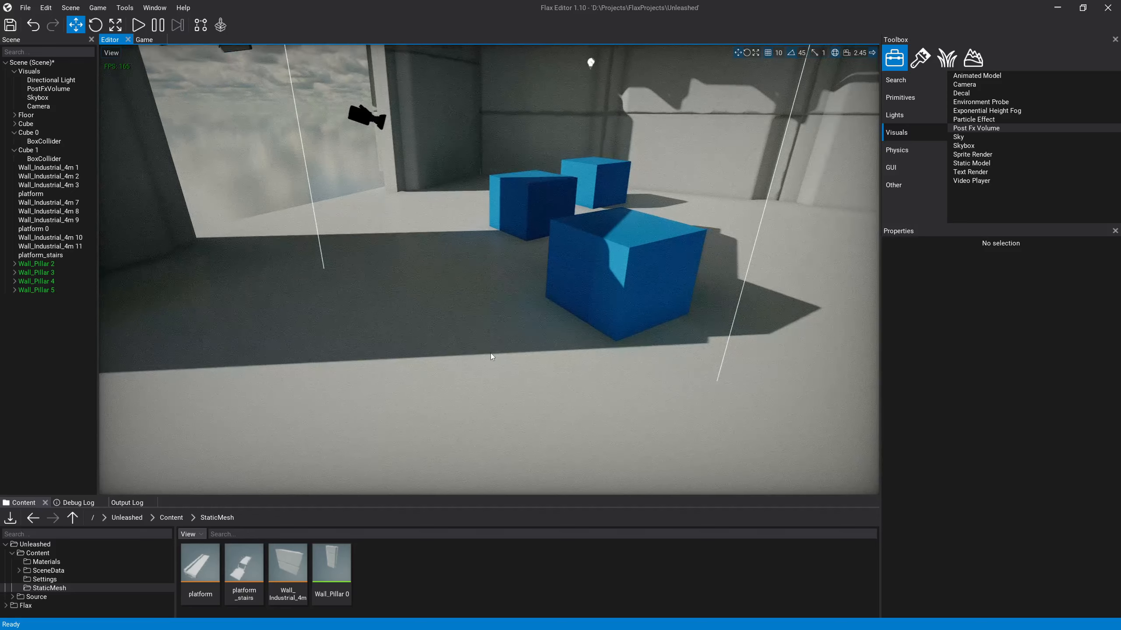
{"action": "right_click_drag", "start_coordinate": [492, 355], "coordinate": [529, 334]}
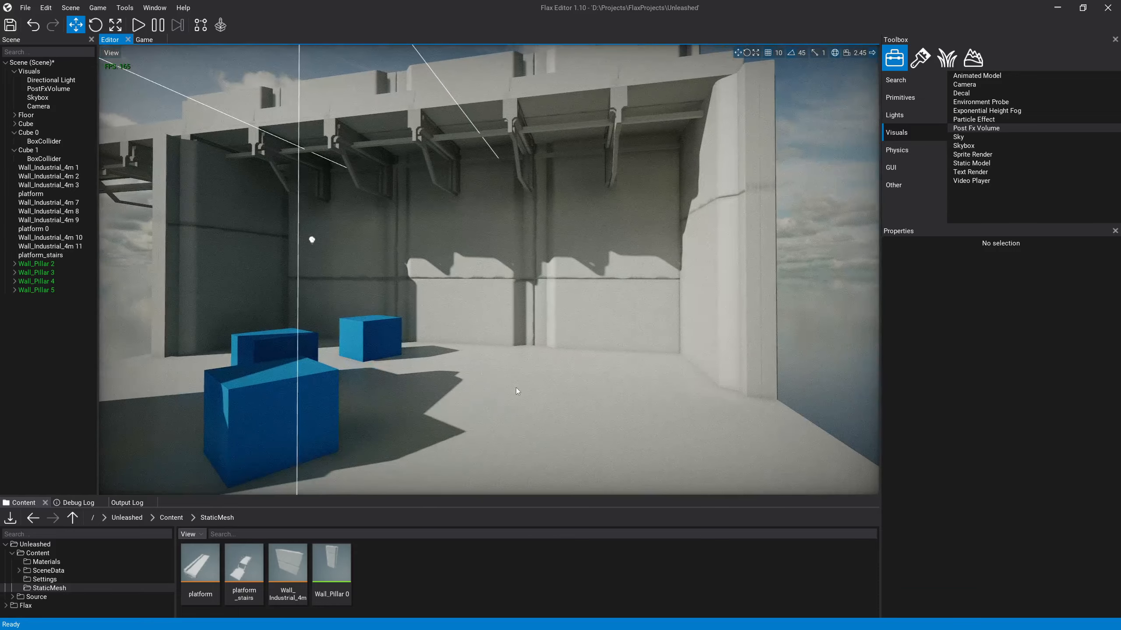
{"action": "key", "text": "a"}
{"action": "right_click_drag", "start_coordinate": [495, 407], "coordinate": [576, 408]}
{"action": "left_click", "coordinate": [444, 183]}
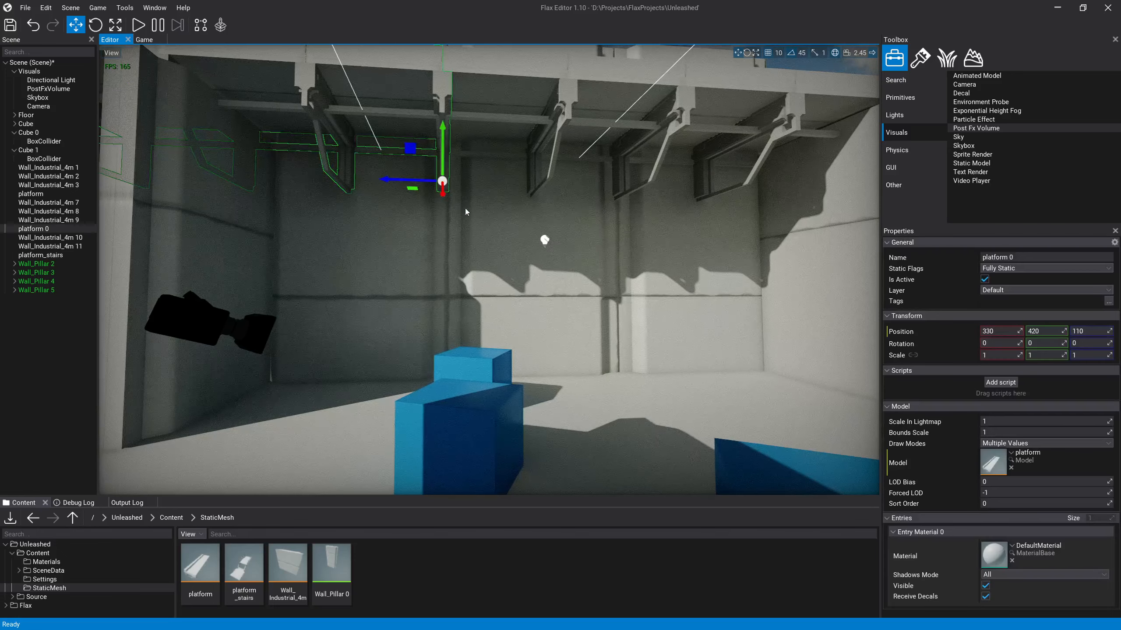
{"action": "right_click_drag", "start_coordinate": [509, 269], "coordinate": [571, 261]}
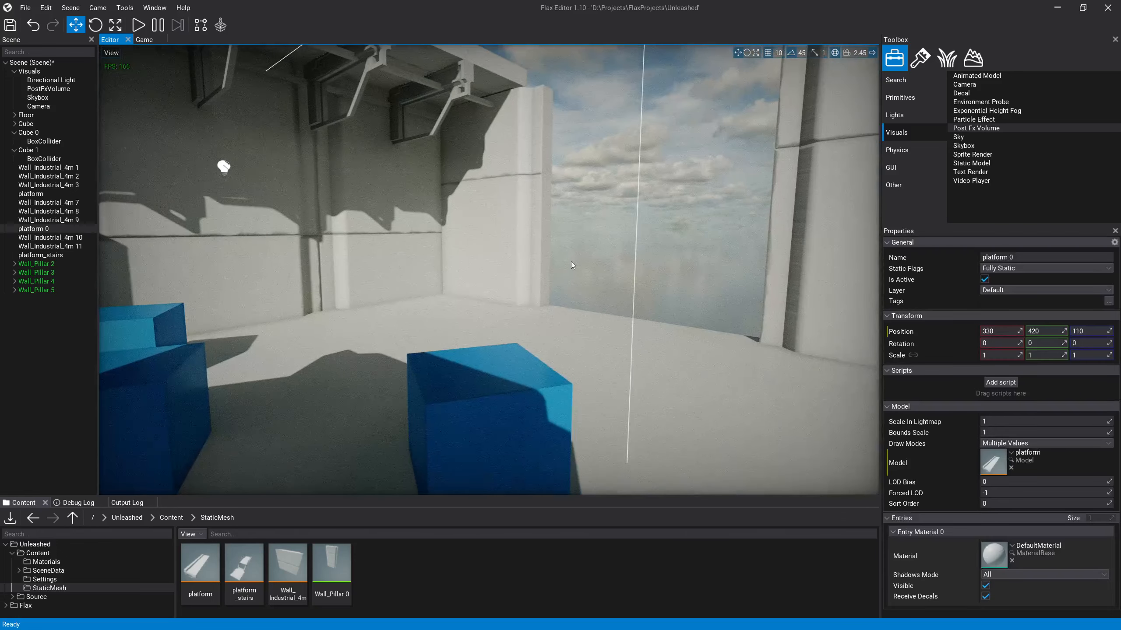
{"action": "left_click", "coordinate": [584, 302]}
{"action": "right_click_drag", "start_coordinate": [584, 302], "coordinate": [353, 179]}
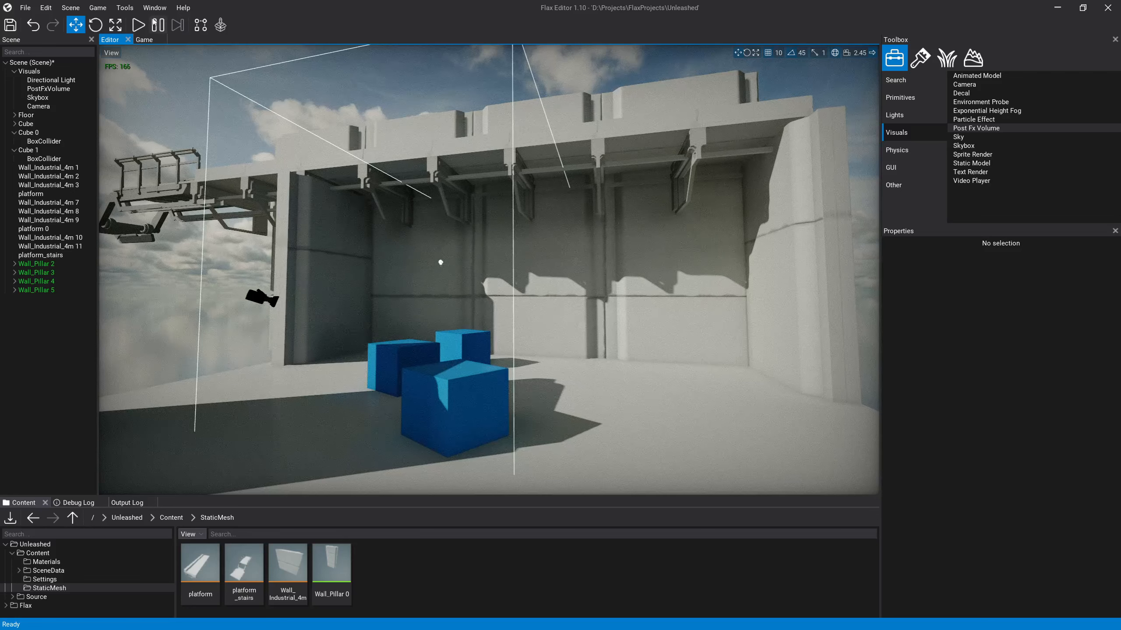
{"action": "left_click", "coordinate": [125, 7]}
{"action": "left_click", "coordinate": [161, 105]}
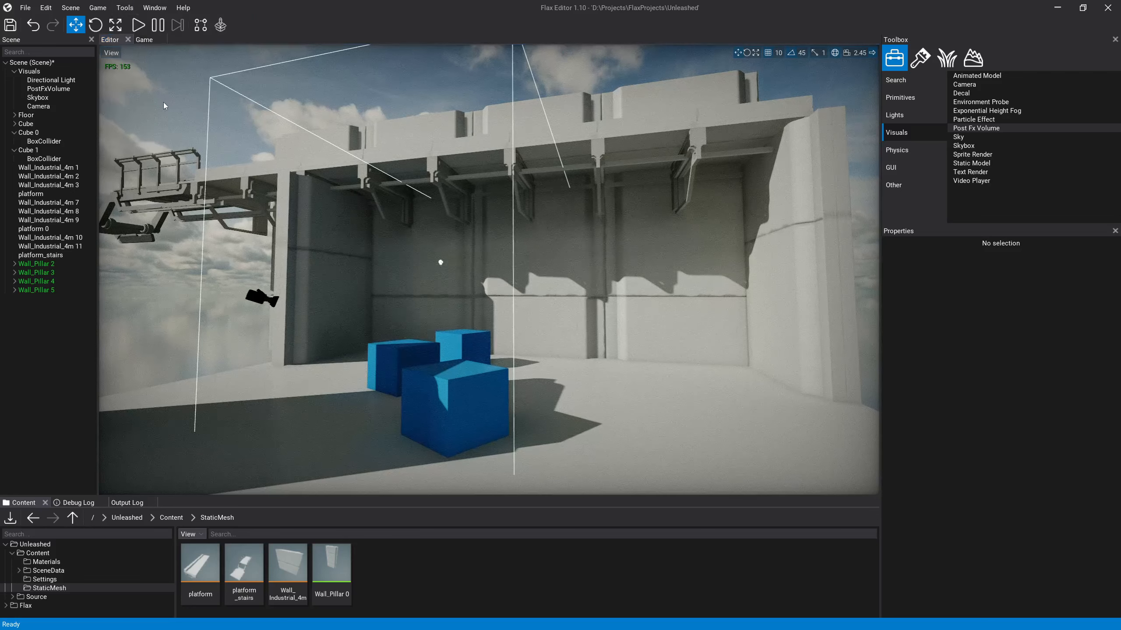
Step: Duplicate the stacked panels Wall_Industrial_4m 3 and 9 along Z to about -890, extending the back wall beyond the corner pillar
{"action": "mouse_move", "coordinate": [540, 306]}
{"action": "right_mouse_down"}
{"action": "mouse_move", "coordinate": [560, 314]}
{"action": "mouse_move", "coordinate": [563, 344]}
{"action": "mouse_move", "coordinate": [533, 287]}
{"action": "mouse_move", "coordinate": [552, 296]}
{"action": "mouse_move", "coordinate": [529, 299]}
{"action": "right_mouse_up"}
{"action": "key", "text": "s"}
{"action": "left_click", "coordinate": [527, 298]}
{"action": "left_click", "coordinate": [478, 144], "text": "ctrl"}
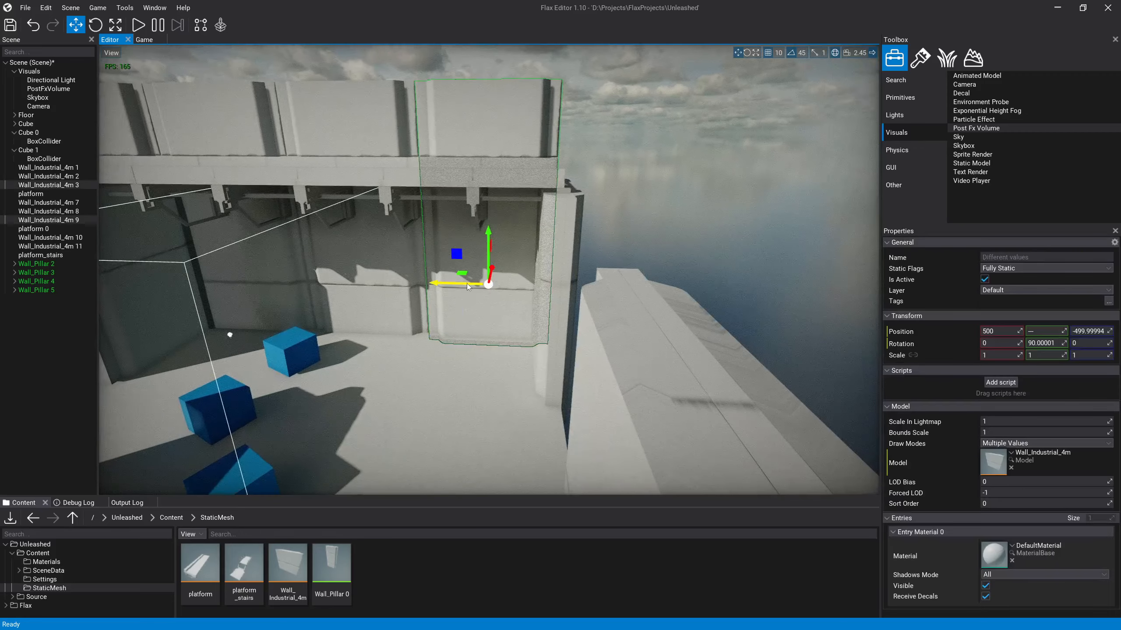
{"action": "left_click", "coordinate": [47, 193]}
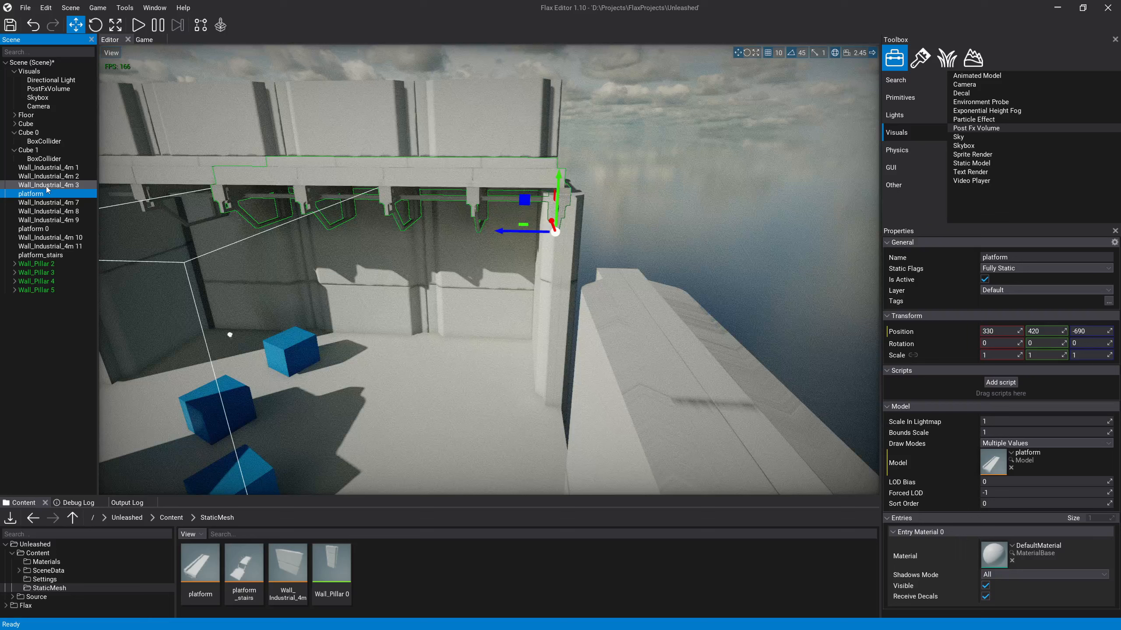
{"action": "left_click", "coordinate": [47, 185]}
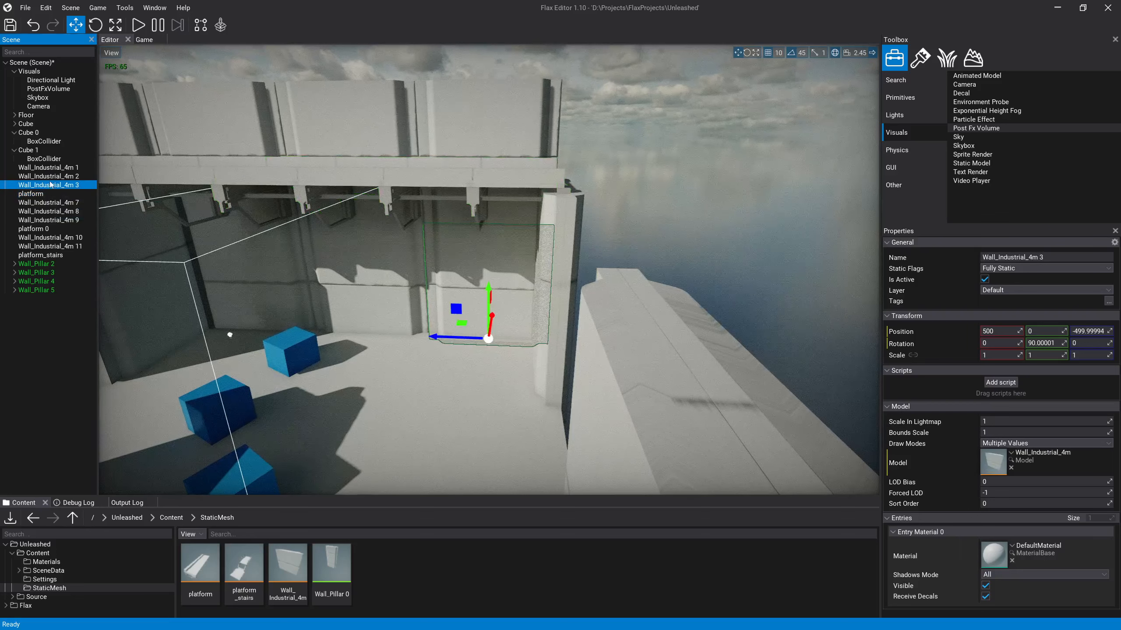
{"action": "left_click", "coordinate": [485, 246]}
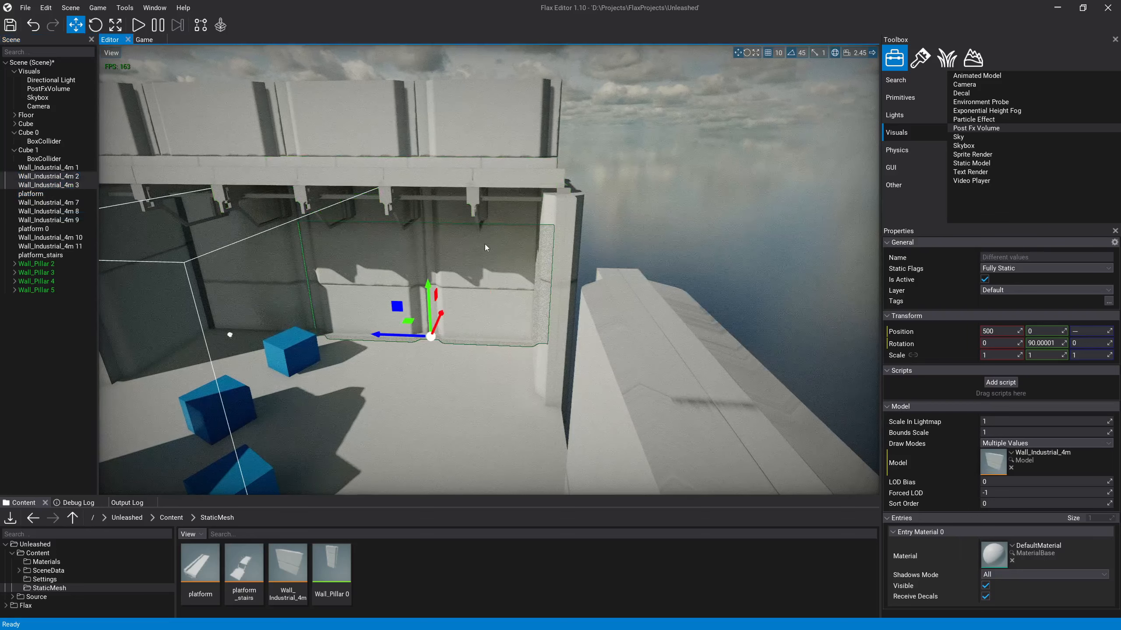
{"action": "left_click", "coordinate": [493, 139], "text": "ctrl"}
{"action": "left_click_drag", "start_coordinate": [464, 286], "coordinate": [609, 282], "text": "shift"}
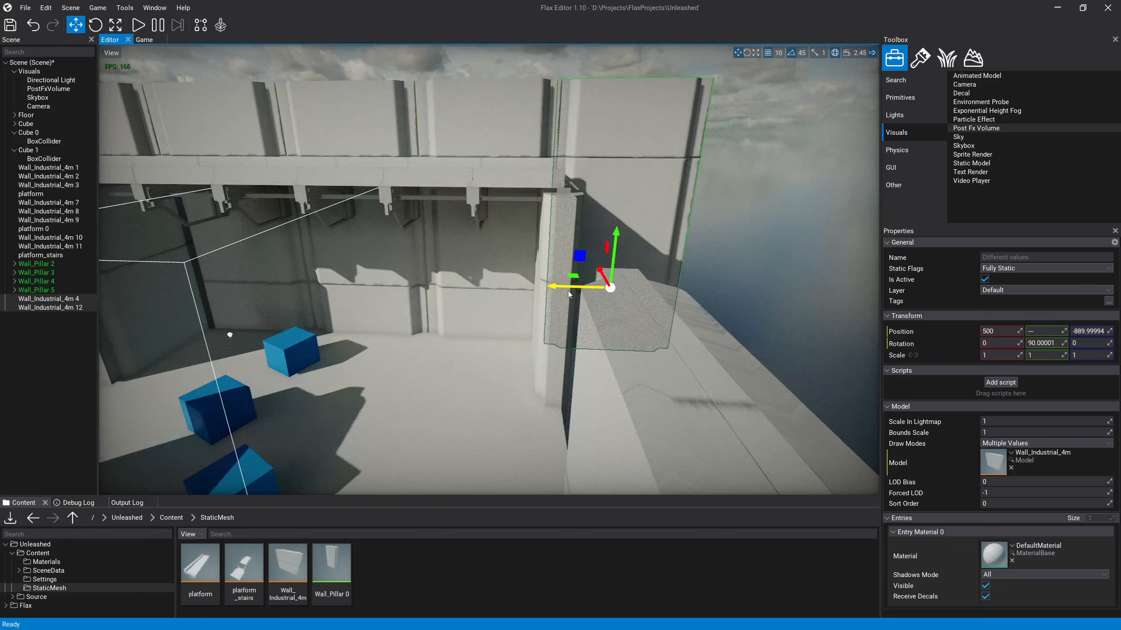
Step: Stretch the Floor along Z to a scale of about 22.21 so it extends under the added wall section
{"action": "left_click", "coordinate": [736, 225]}
{"action": "key", "text": "s"}
{"action": "right_click_drag", "start_coordinate": [737, 225], "coordinate": [720, 283]}
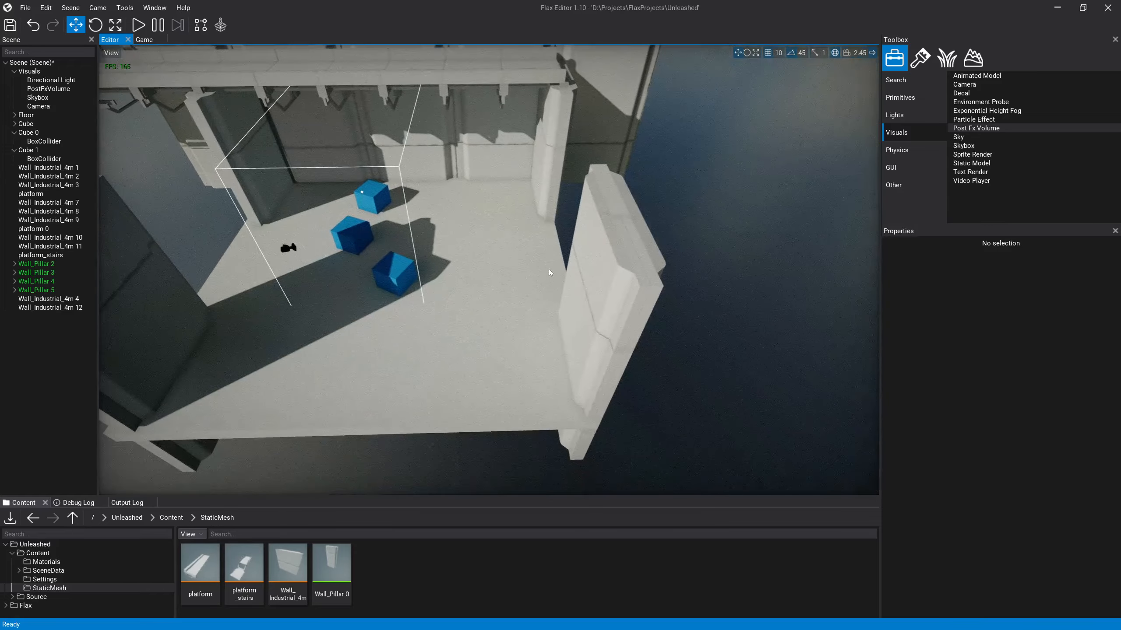
{"action": "left_click", "coordinate": [546, 267]}
{"action": "scroll", "coordinate": [539, 259], "scroll_direction": "down", "scroll_amount": 8}
{"action": "right_click_drag", "start_coordinate": [540, 259], "coordinate": [543, 331]}
{"action": "key", "text": "d"}
{"action": "key", "text": "e"}
{"action": "key", "text": "r"}
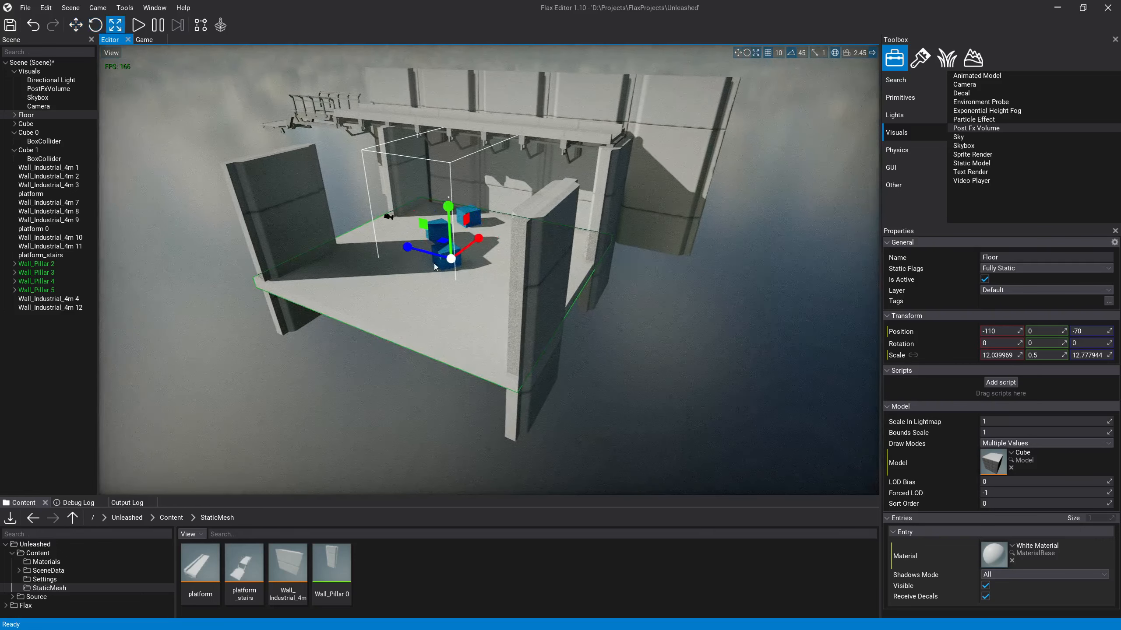
{"action": "left_click_drag", "start_coordinate": [422, 252], "coordinate": [290, 215]}
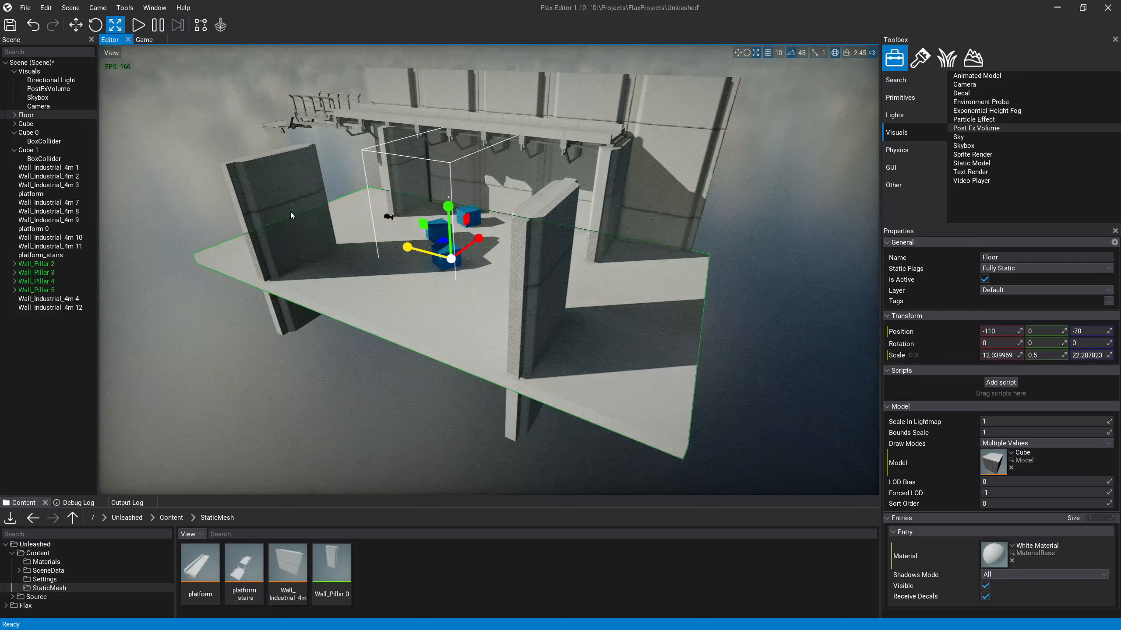
Step: Move the widened Floor along Z to position 0
{"action": "key", "text": "w"}
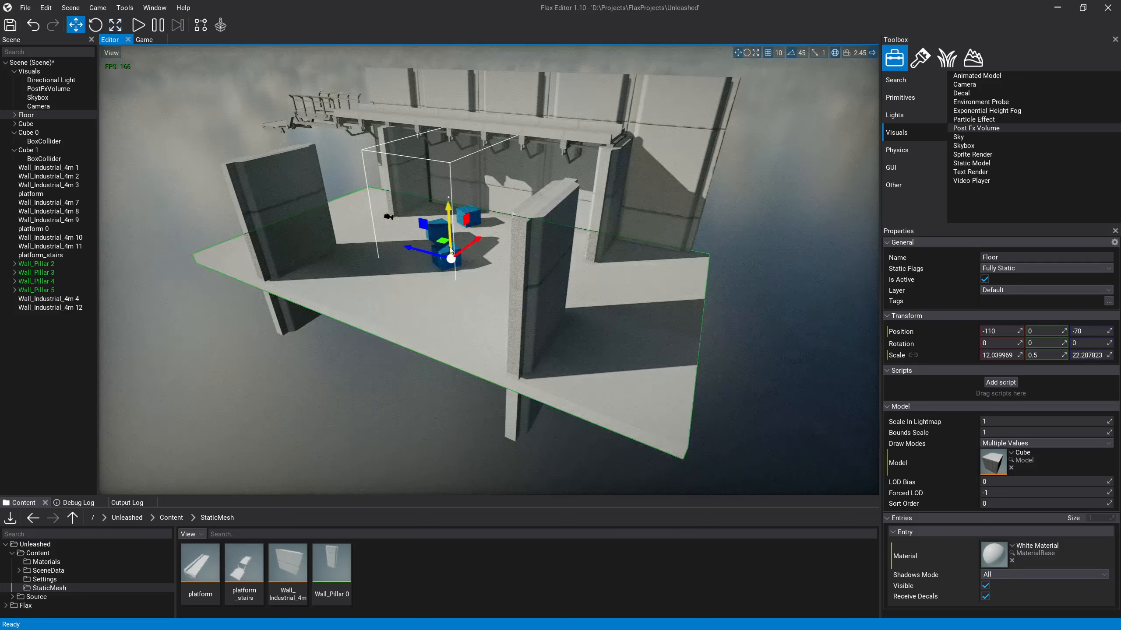
{"action": "left_click_drag", "start_coordinate": [429, 256], "coordinate": [419, 251]}
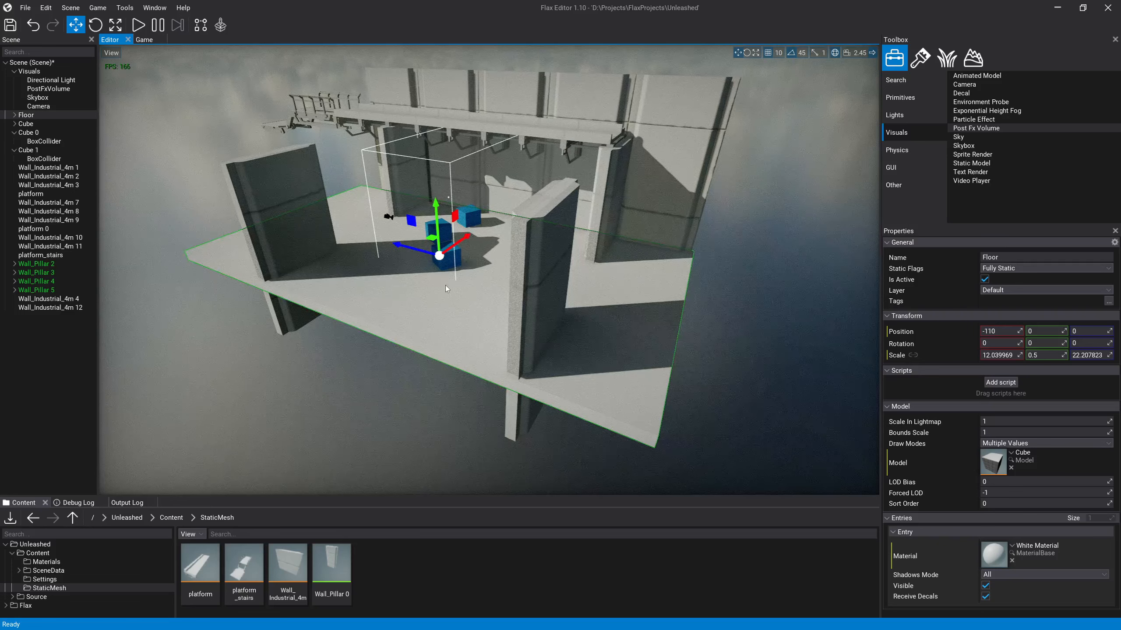
{"action": "right_click_drag", "start_coordinate": [546, 315], "coordinate": [507, 318]}
{"action": "left_click", "coordinate": [431, 362]}
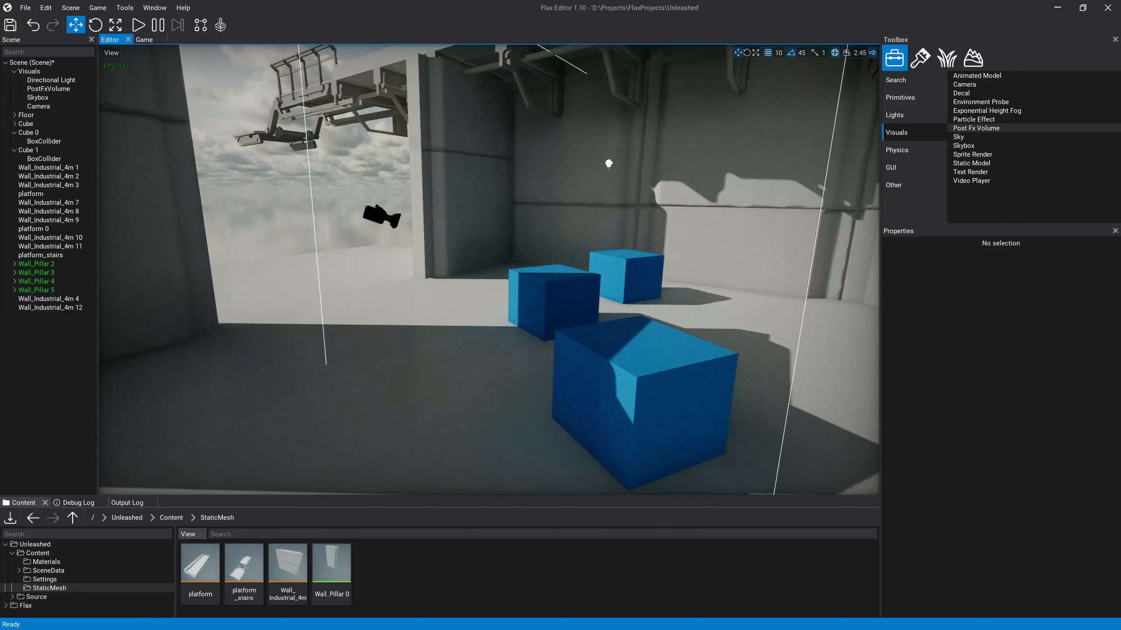
Step: Duplicate the platform segment ending at the back-wall corner pillar and move the copy along X to -470
{"action": "key", "text": "s"}
{"action": "right_click_drag", "start_coordinate": [489, 270], "coordinate": [613, 322]}
{"action": "key", "text": "e"}
{"action": "key", "text": "s"}
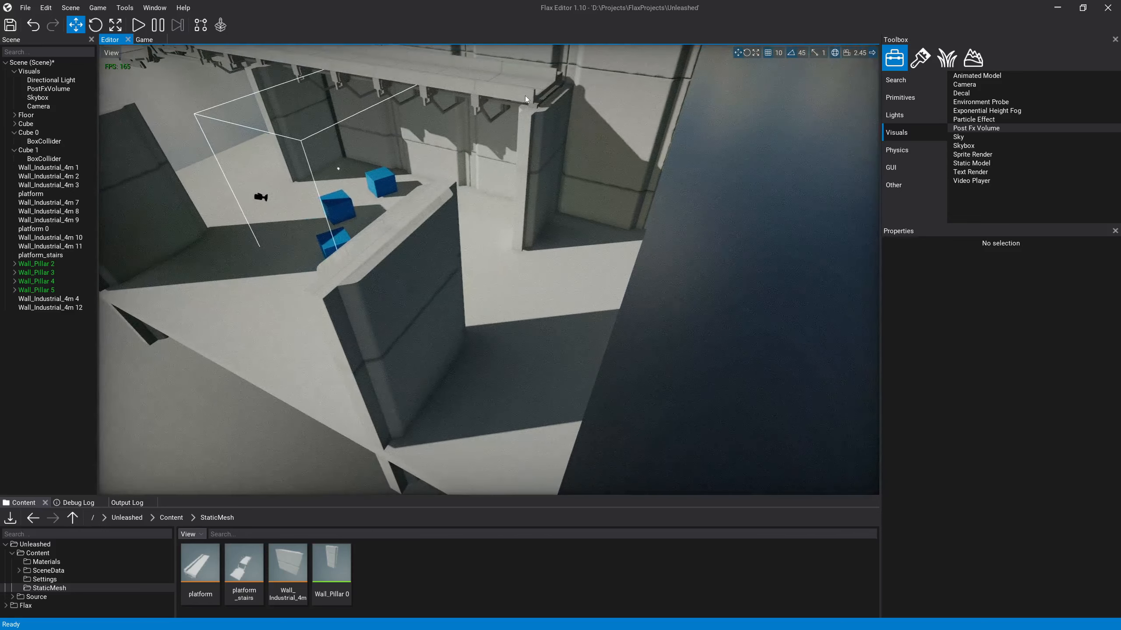
{"action": "left_click", "coordinate": [525, 98]}
{"action": "right_click_drag", "start_coordinate": [528, 149], "coordinate": [507, 117]}
{"action": "key", "text": "ctrl+d"}
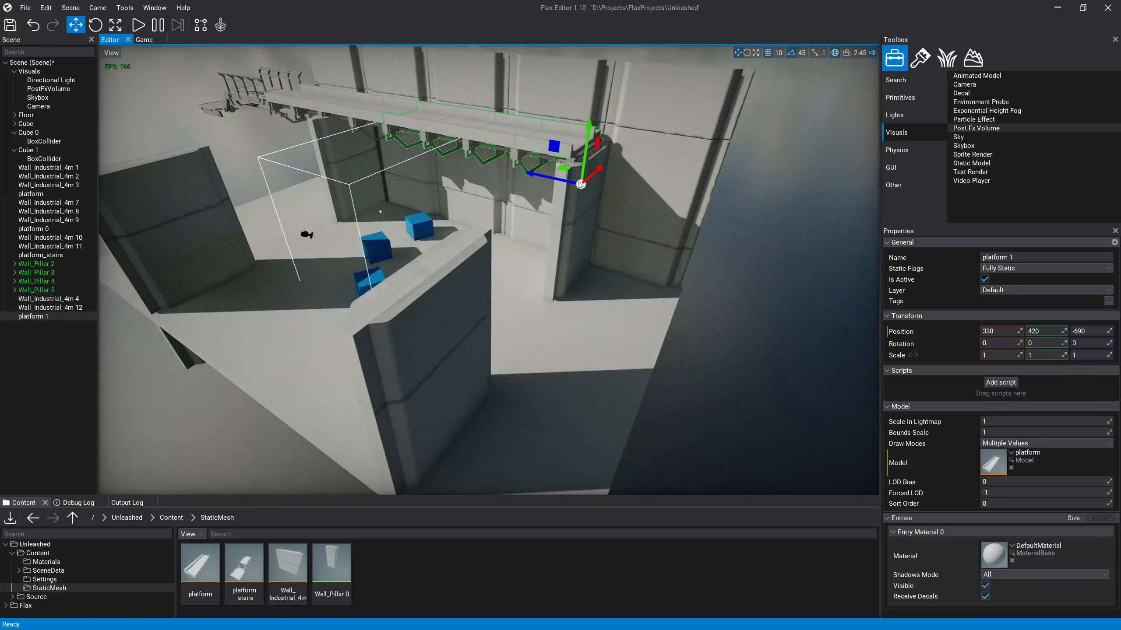
{"action": "left_click_drag", "start_coordinate": [593, 181], "coordinate": [459, 300]}
Step: Rotate the duplicated platform 90 degrees about the Y axis so it runs perpendicular to the back-wall walkway
{"action": "key", "text": "e"}
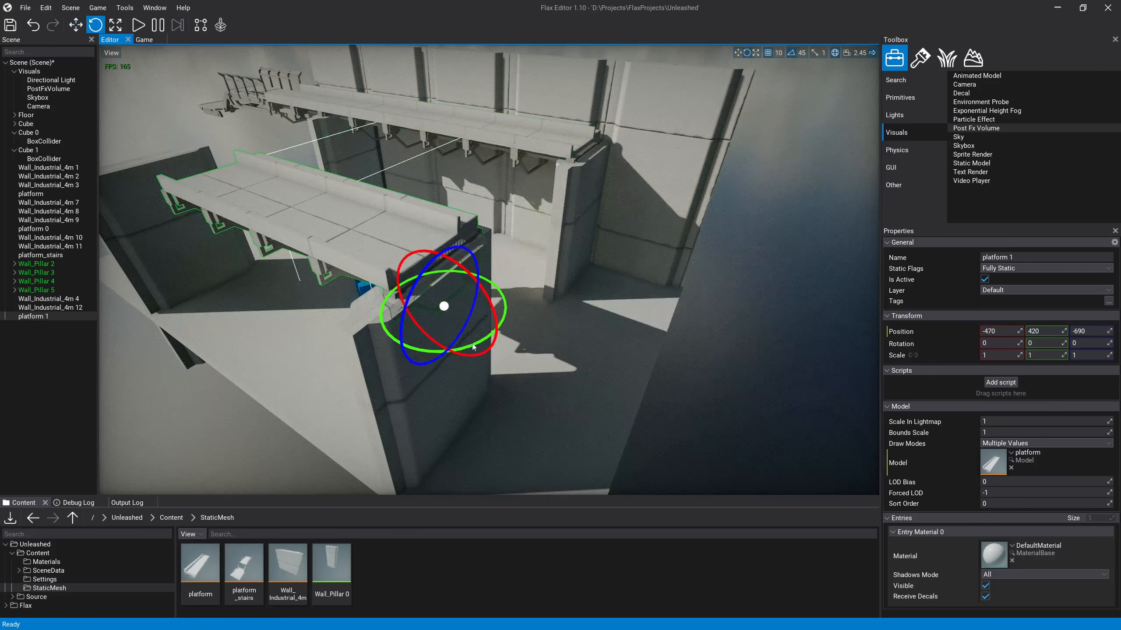
{"action": "left_click_drag", "start_coordinate": [472, 344], "coordinate": [309, 356]}
{"action": "key", "text": "ctrl+z"}
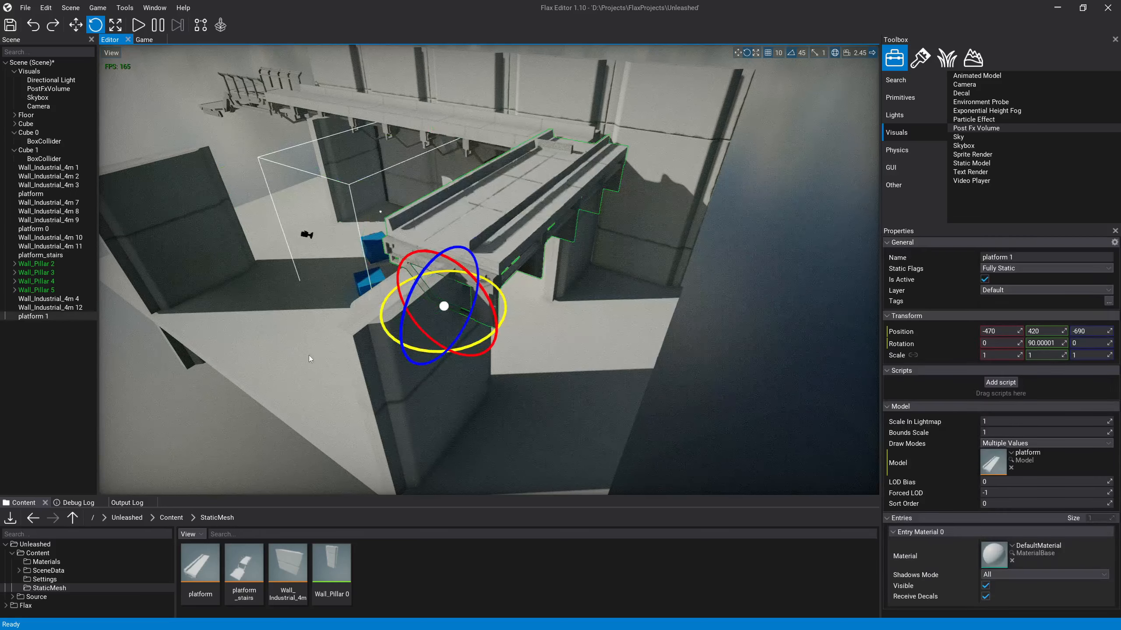
Step: Position the rotated platform at X -610 and Z -580 so its end meets the existing back-wall walkway
{"action": "key", "text": "w"}
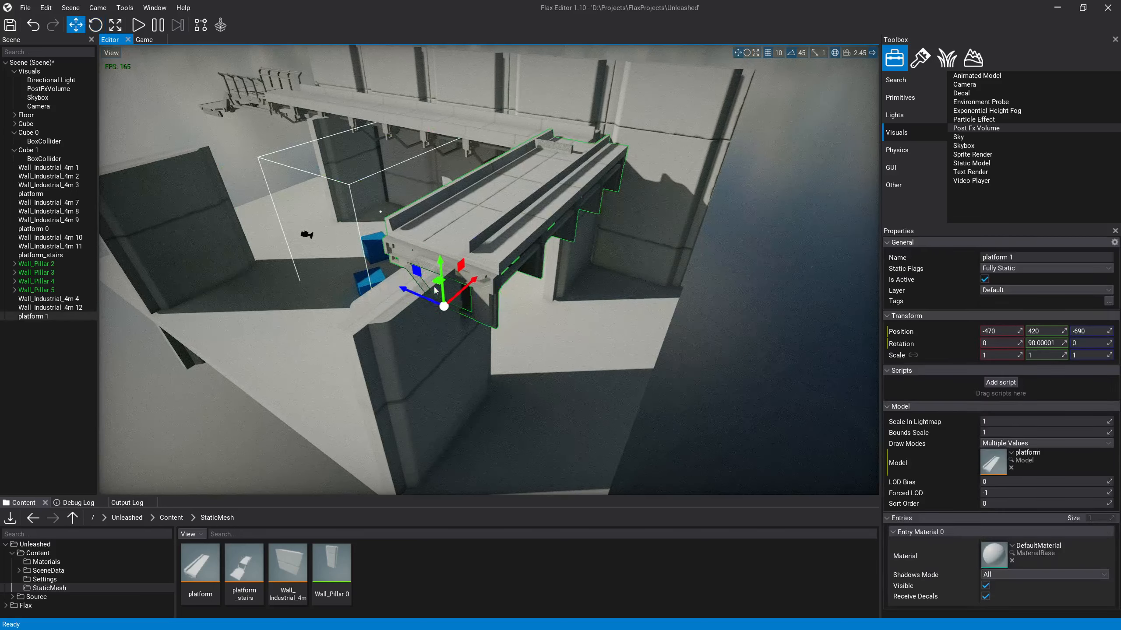
{"action": "left_click_drag", "start_coordinate": [435, 290], "coordinate": [359, 303]}
{"action": "right_click_drag", "start_coordinate": [360, 303], "coordinate": [511, 271]}
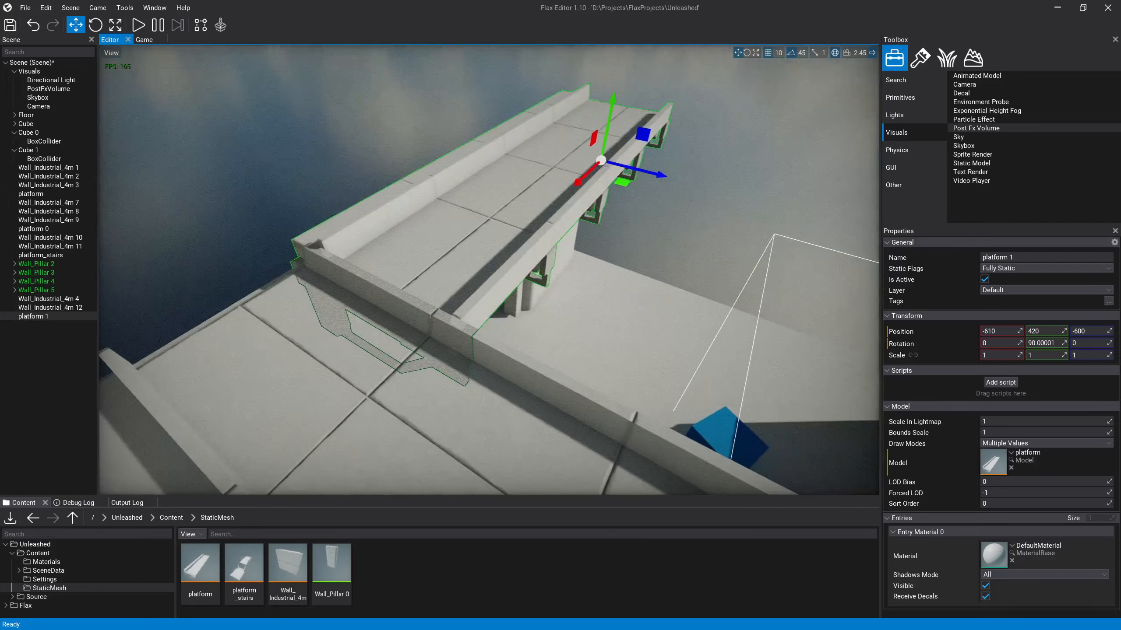
{"action": "left_click_drag", "start_coordinate": [649, 178], "coordinate": [660, 176]}
{"action": "right_click_drag", "start_coordinate": [658, 176], "coordinate": [584, 169]}
{"action": "mouse_move", "coordinate": [633, 217]}
{"action": "left_mouse_down"}
{"action": "mouse_move", "coordinate": [643, 215]}
{"action": "mouse_move", "coordinate": [634, 218]}
{"action": "left_mouse_up"}
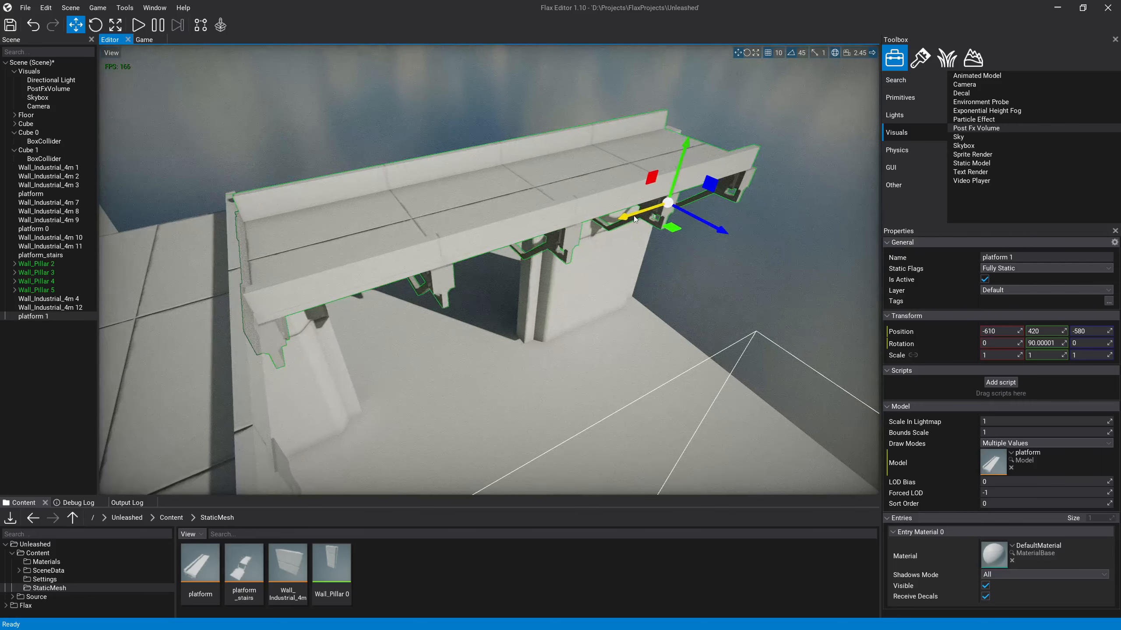
Step: Look around the room from floor level, examining the platform corner, the open gap beneath it, Wall_Pillar 3 and the opposite open side
{"action": "left_click", "coordinate": [715, 301]}
{"action": "right_click_drag", "start_coordinate": [715, 301], "coordinate": [493, 216]}
{"action": "left_click", "coordinate": [493, 216]}
{"action": "left_click", "coordinate": [644, 221]}
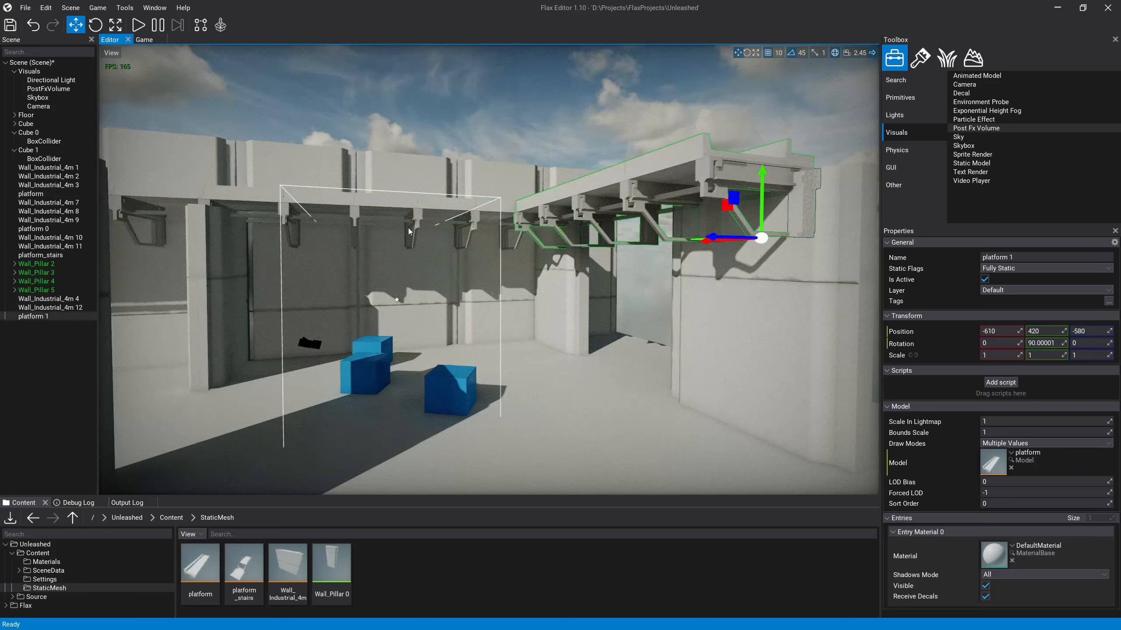
{"action": "left_click", "coordinate": [551, 146]}
{"action": "right_click_drag", "start_coordinate": [551, 146], "coordinate": [590, 282]}
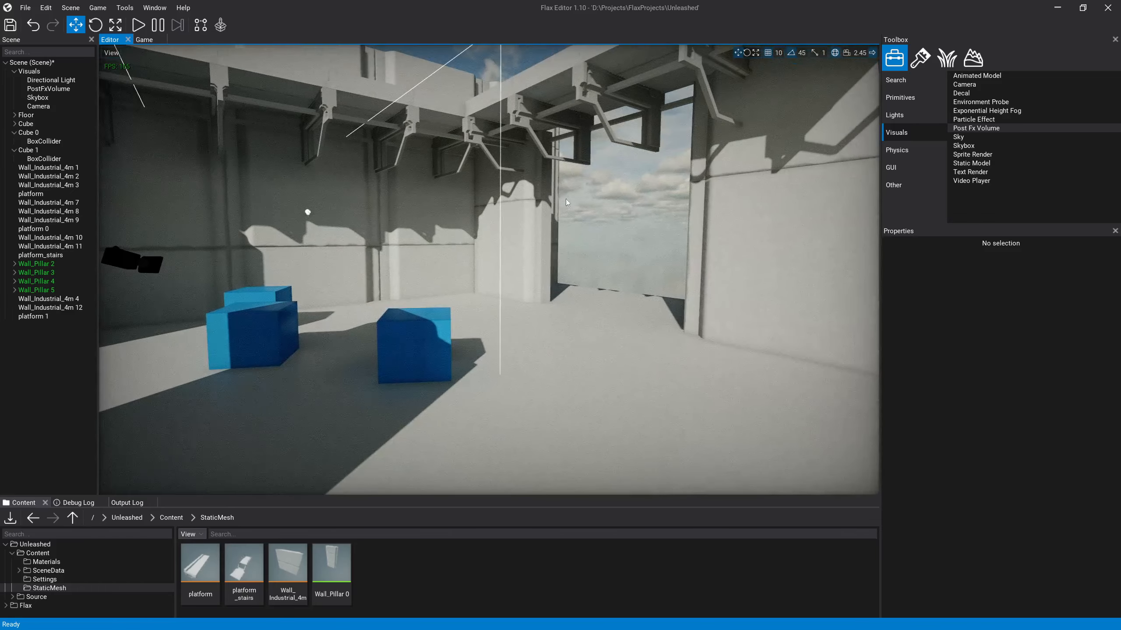
{"action": "right_click_drag", "start_coordinate": [646, 242], "coordinate": [380, 153]}
{"action": "right_click_drag", "start_coordinate": [556, 212], "coordinate": [490, 195]}
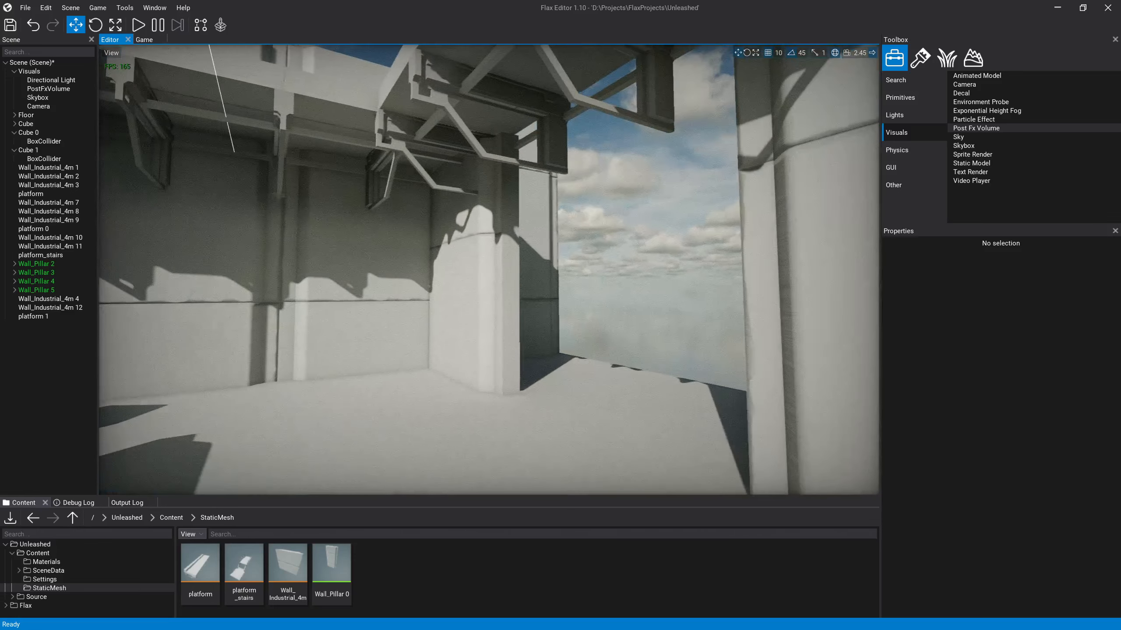
{"action": "left_click", "coordinate": [486, 210]}
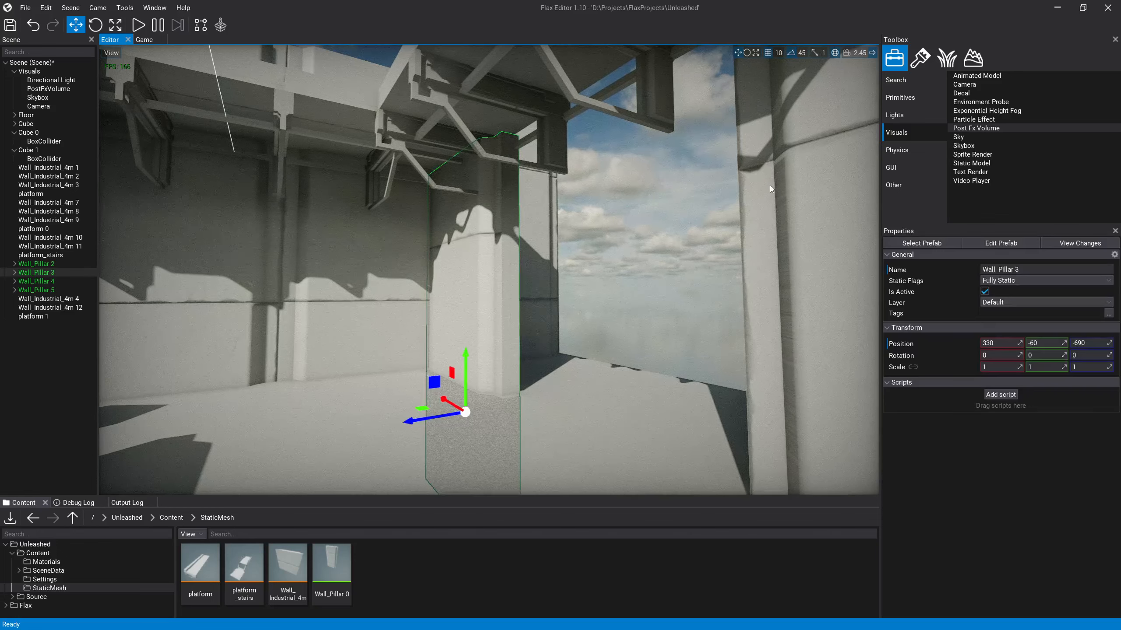
{"action": "right_click_drag", "start_coordinate": [563, 274], "coordinate": [416, 269]}
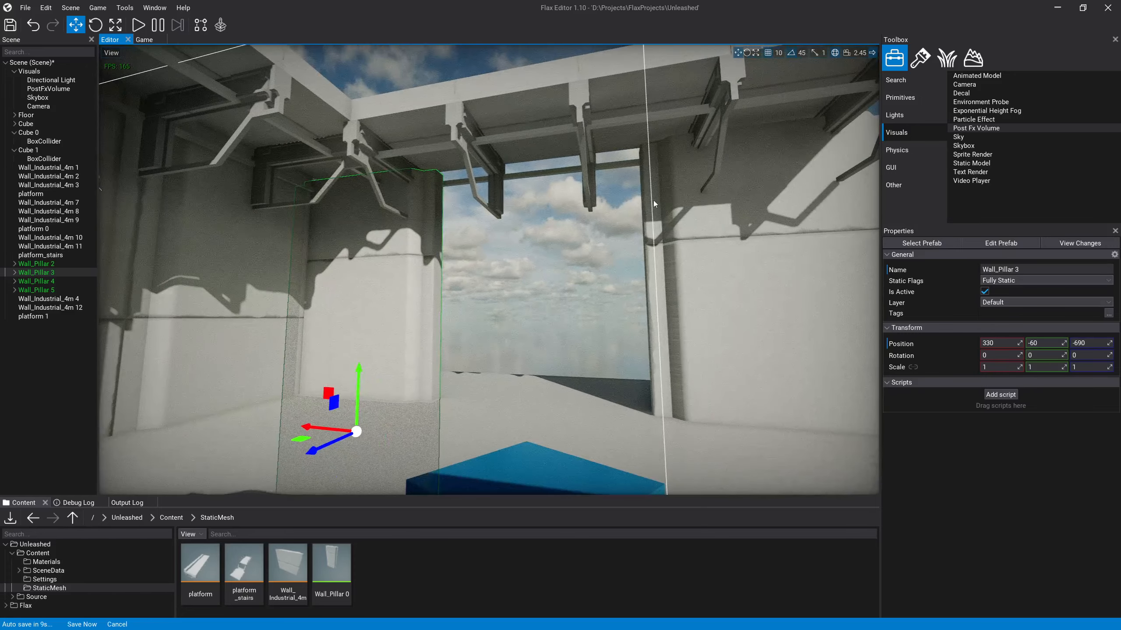
{"action": "right_click_drag", "start_coordinate": [485, 198], "coordinate": [265, 282]}
{"action": "left_click", "coordinate": [384, 228]}
{"action": "left_click", "coordinate": [488, 237]}
{"action": "key", "text": "s"}
{"action": "right_click_drag", "start_coordinate": [552, 335], "coordinate": [496, 247]}
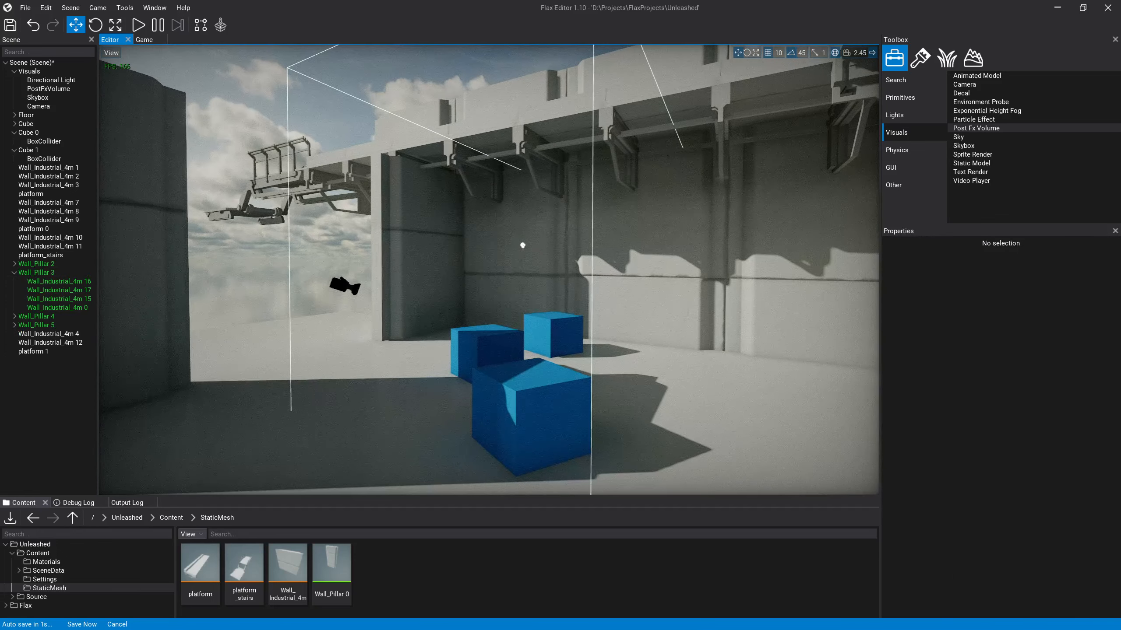